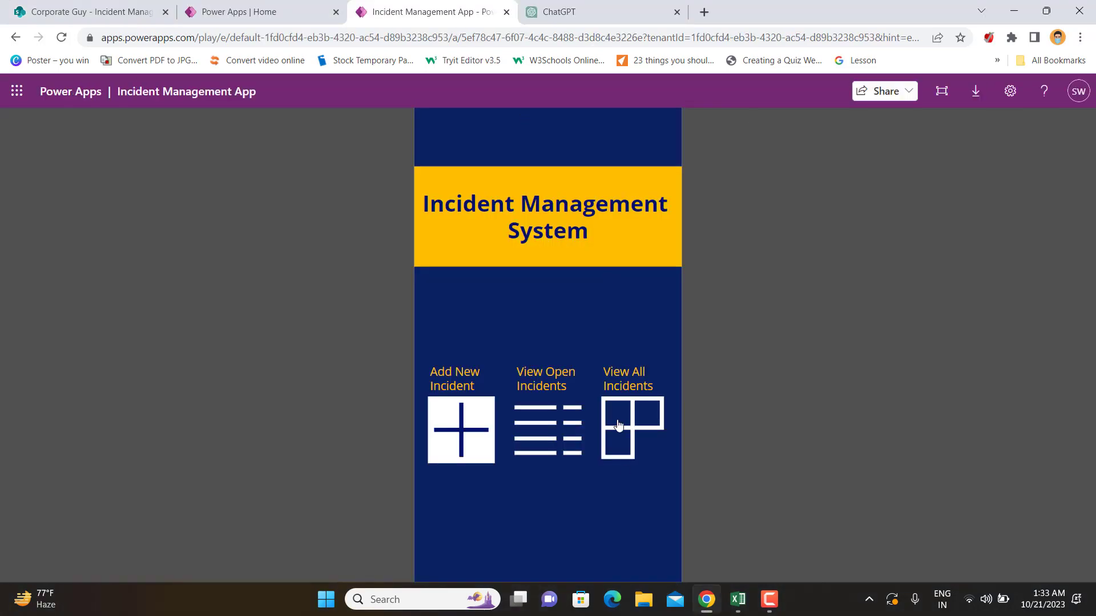
Step: Browse the open-incidents and all-incidents lists from the home screen, finishing on the list of all incidents
left_click(622, 457)
left_click(587, 132)
left_click(555, 423)
left_click(591, 127)
left_click(630, 428)
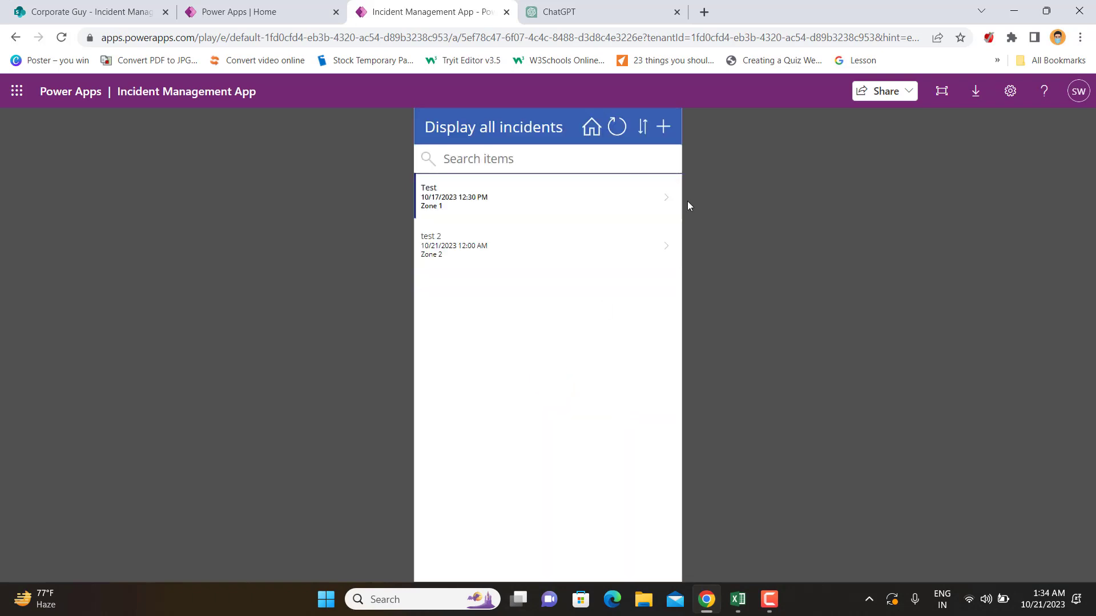
Step: Open the Test incident's details and edit form, check its Status field and submit the form
left_click(665, 199)
left_click(663, 127)
scroll(526, 400, "down", 5)
left_click(514, 387)
left_click(662, 125)
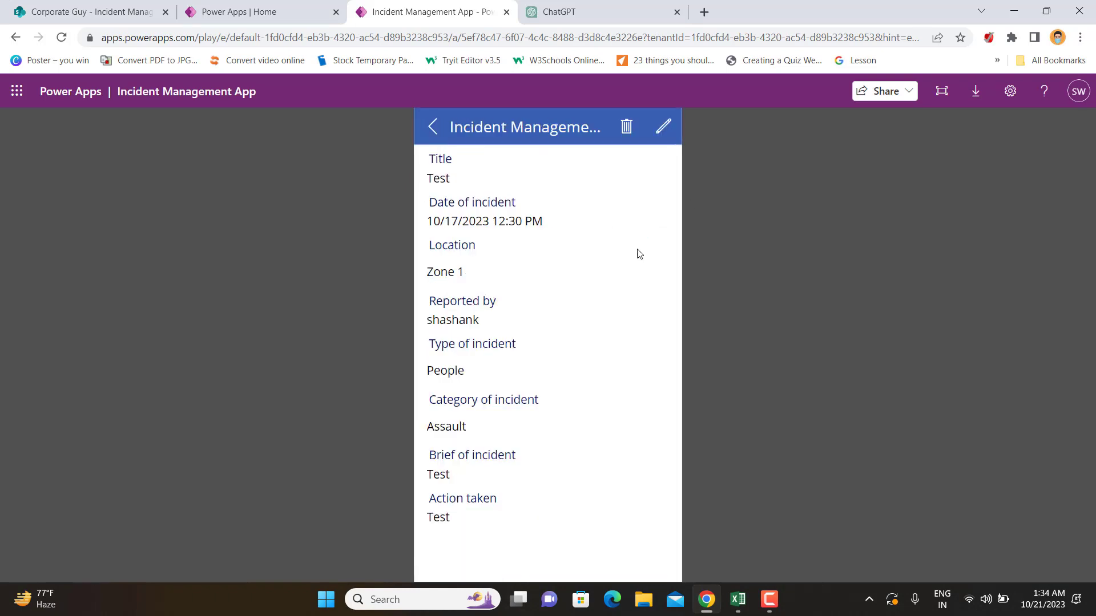
Step: Return to the incident list, open the test 2 incident for editing and set its Status to Open
left_click(433, 126)
left_click(656, 252)
left_click(663, 127)
scroll(567, 384, "down", 2)
left_click(458, 394)
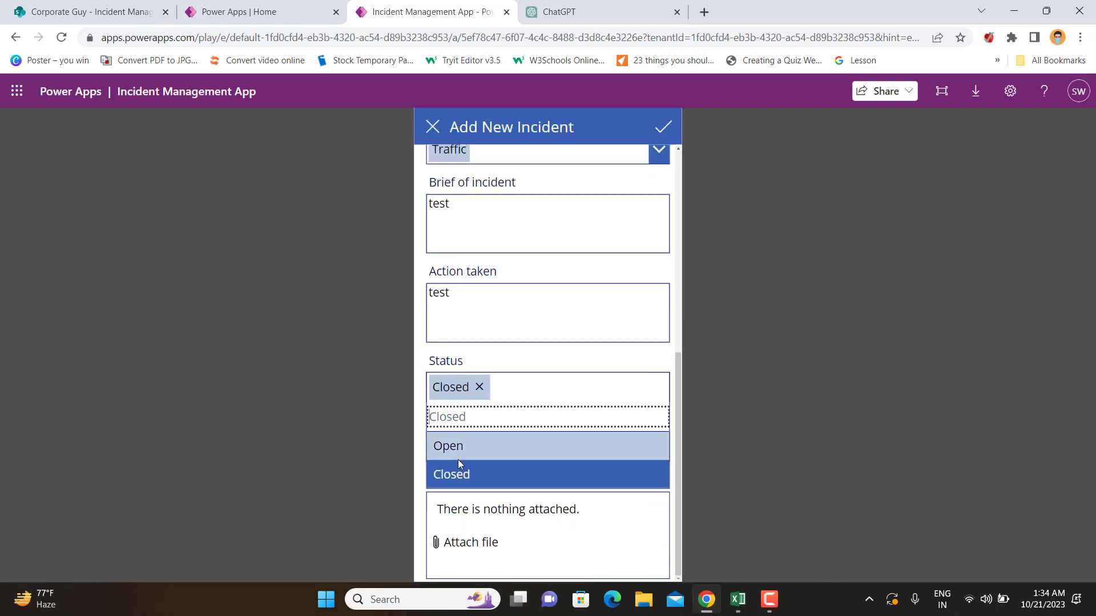
left_click(458, 459)
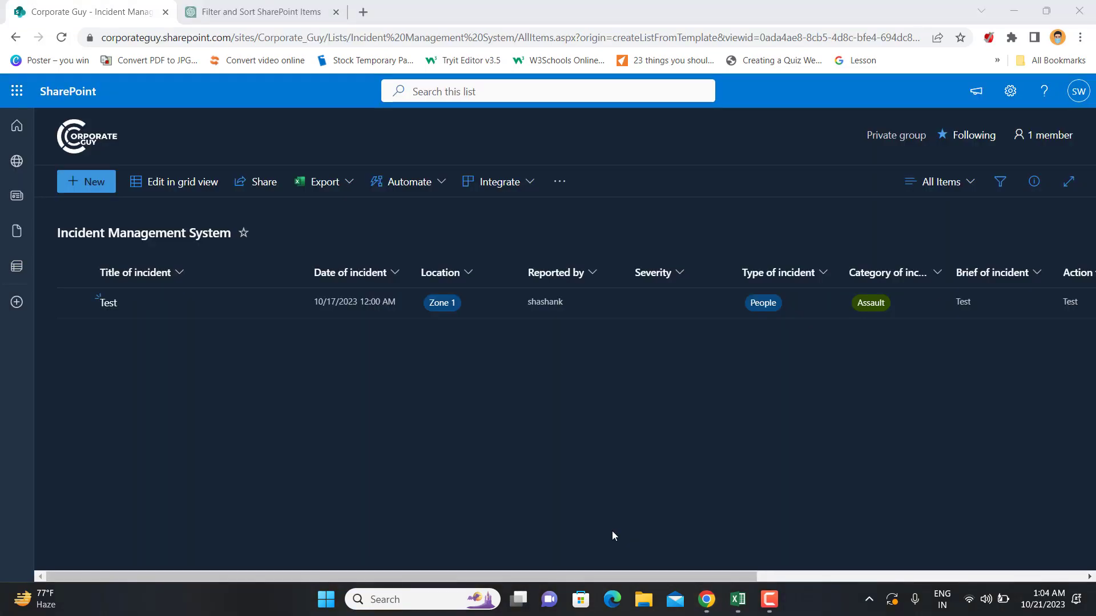
Step: Examine the Power Apps, Power Automate and Power BI integration options of the Incident Management System list
mouse_move(707, 599)
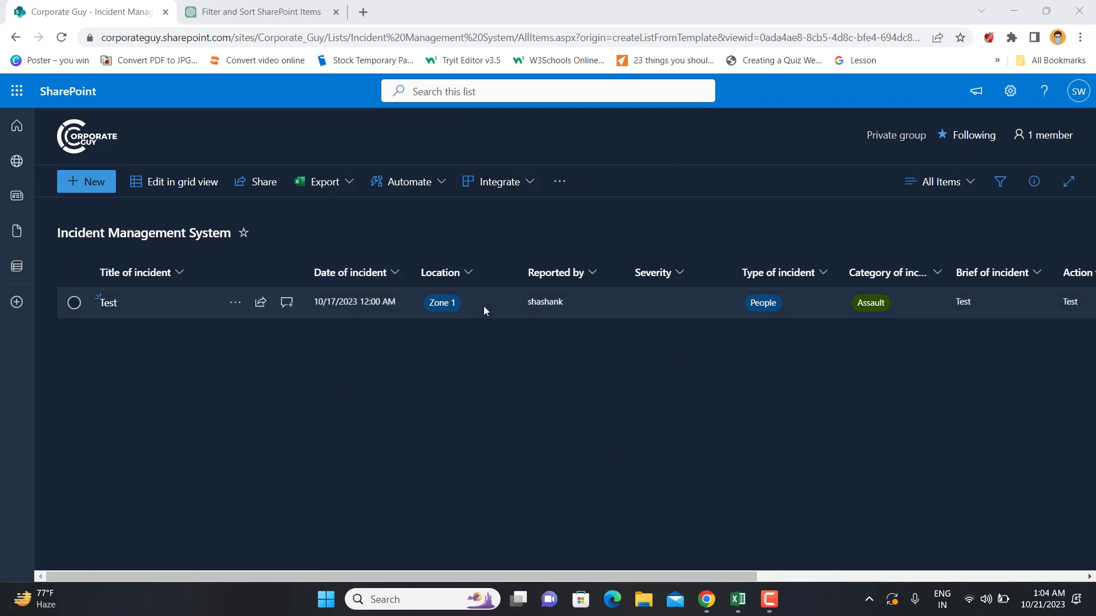
left_click(530, 183)
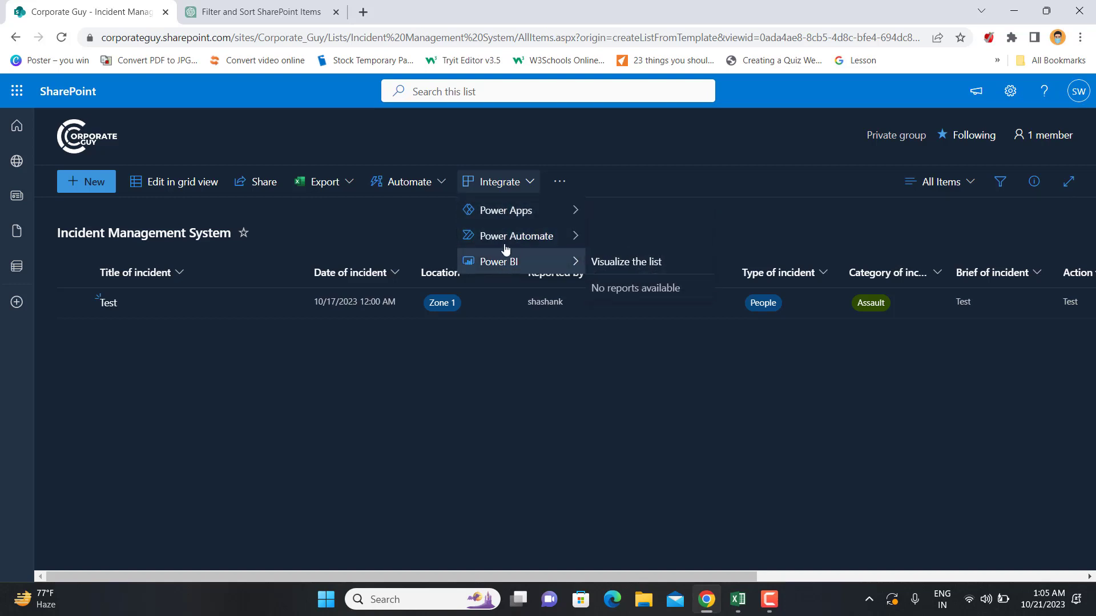
mouse_move(507, 230)
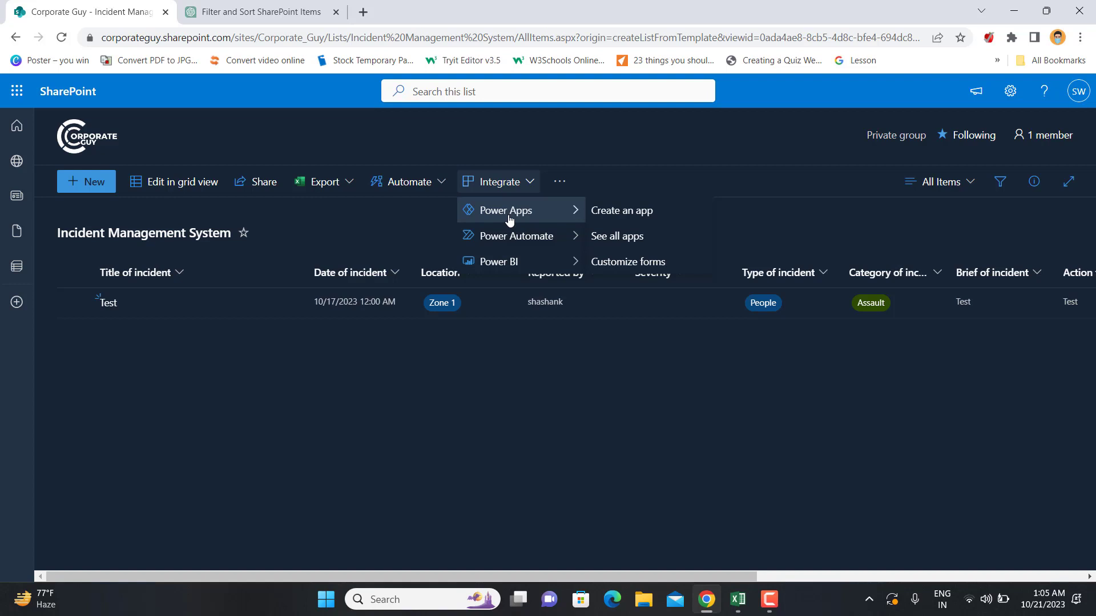
left_click(629, 264)
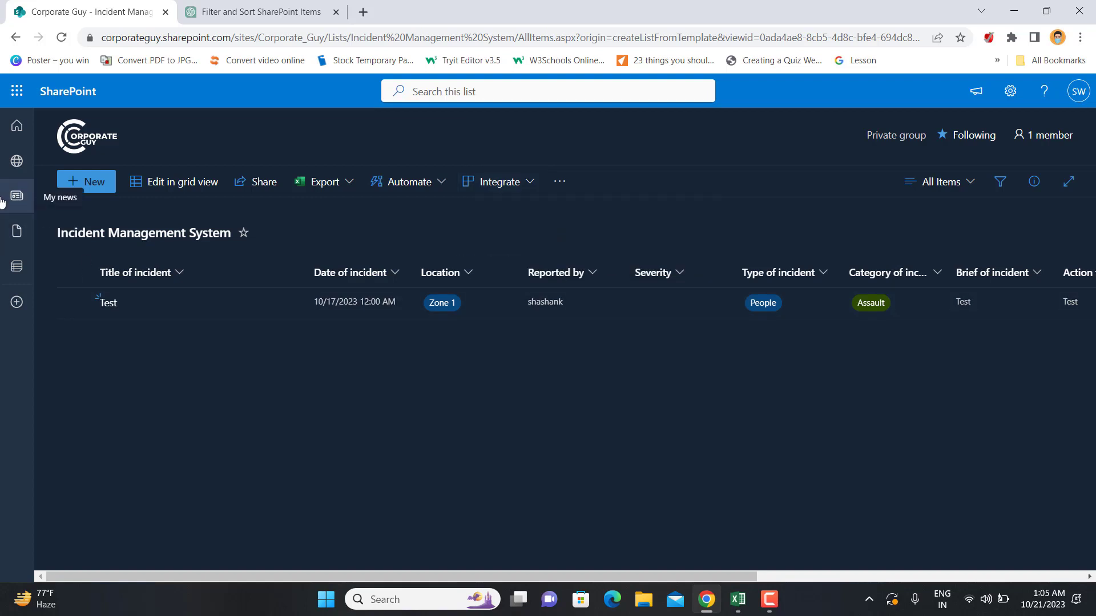
Step: Review all fields of the list's default new item form and close it without saving
left_click(86, 181)
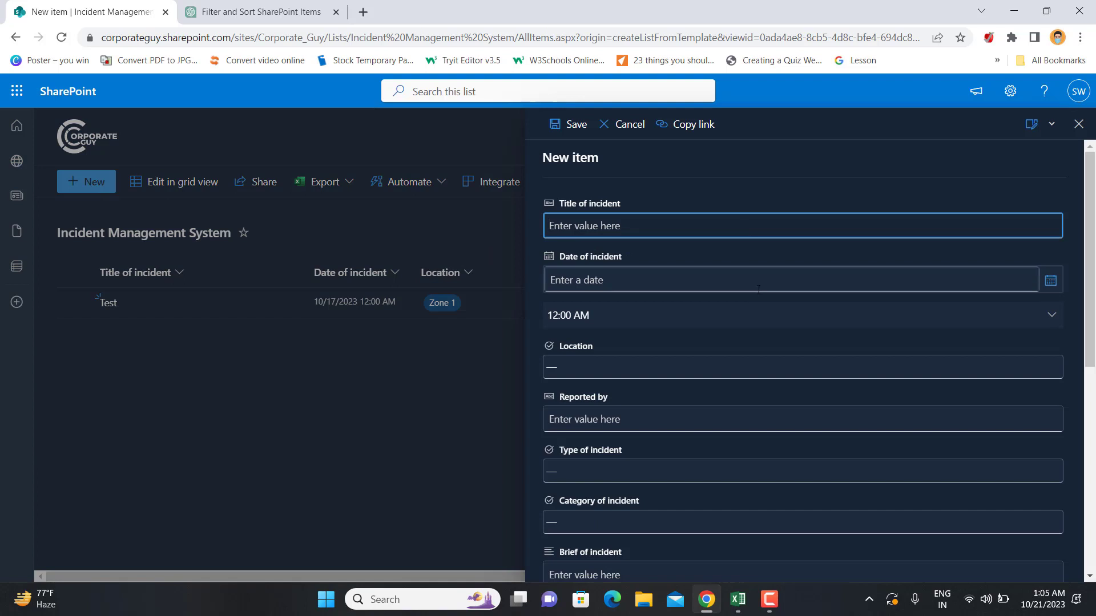
scroll(774, 268, "down", 7)
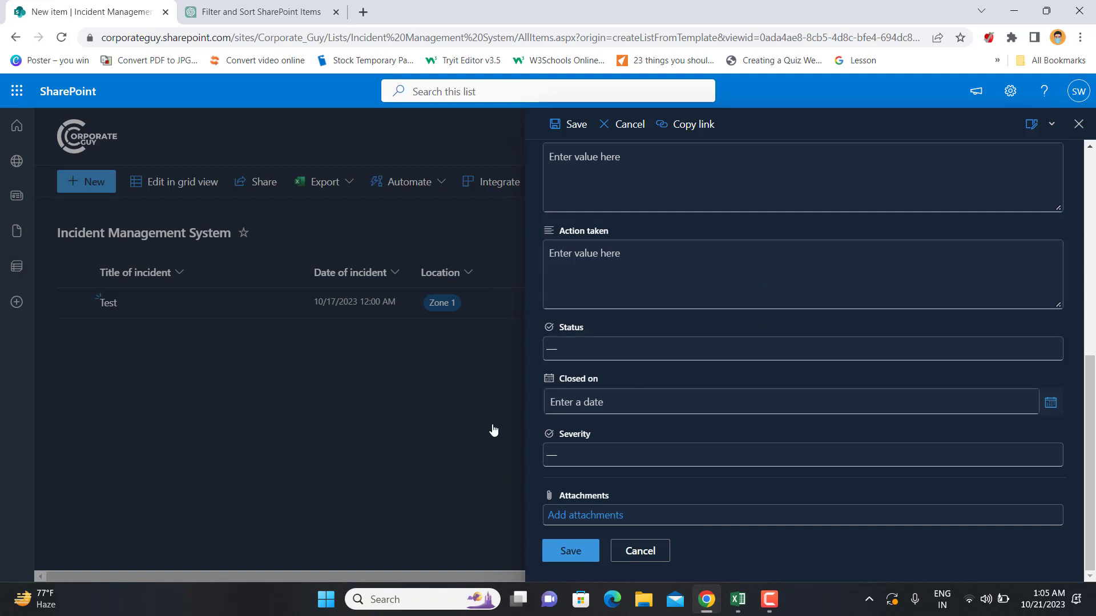
left_click(1079, 124)
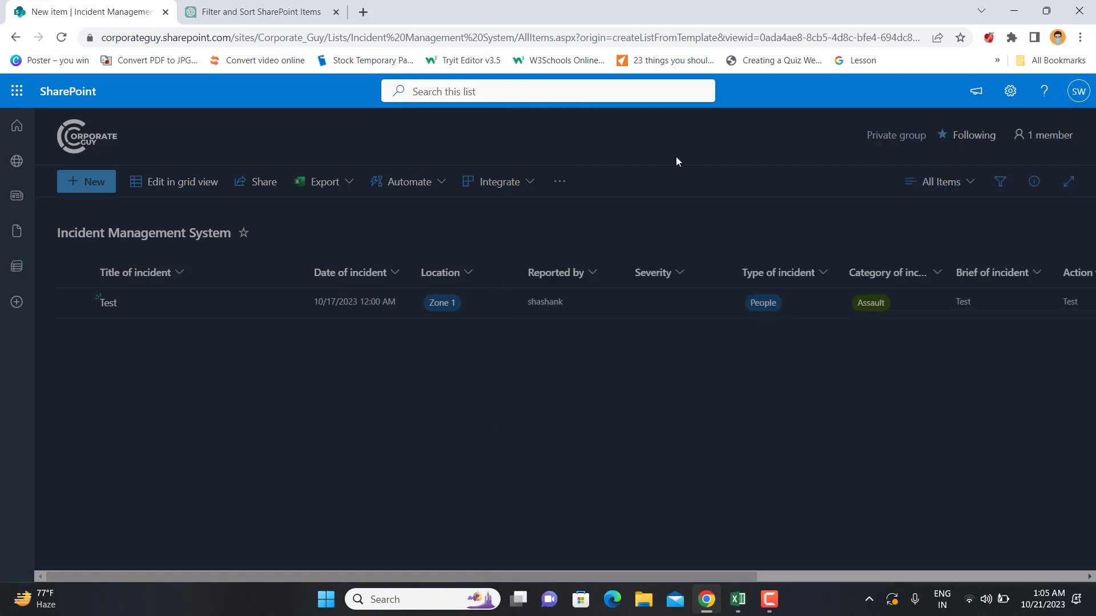
Step: Create a Power Apps app named Incident Management App from the Incident Management System list
left_click(530, 186)
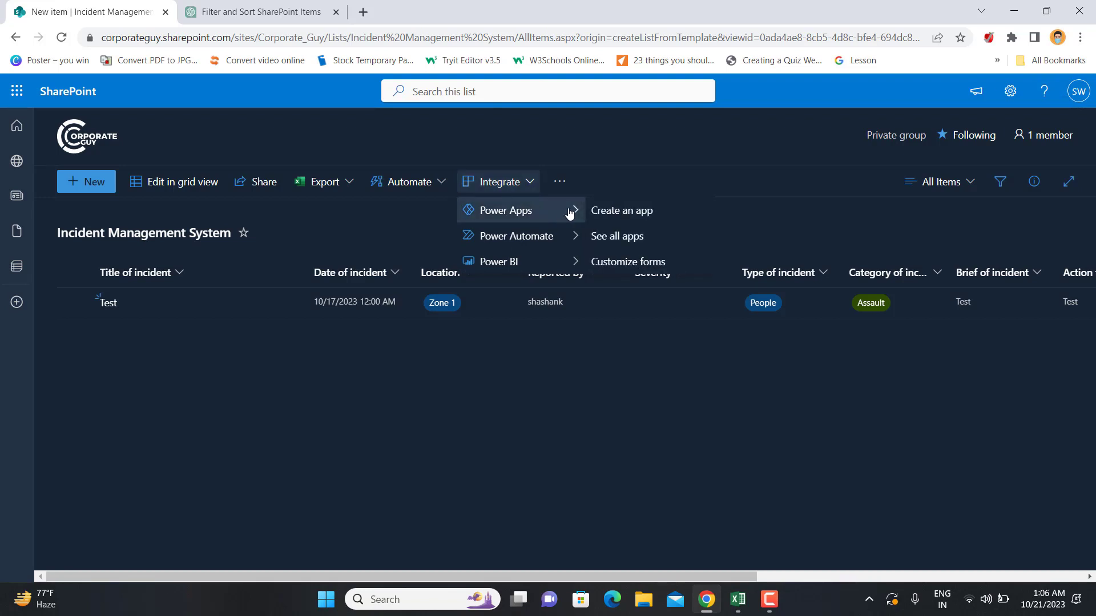
left_click(624, 219)
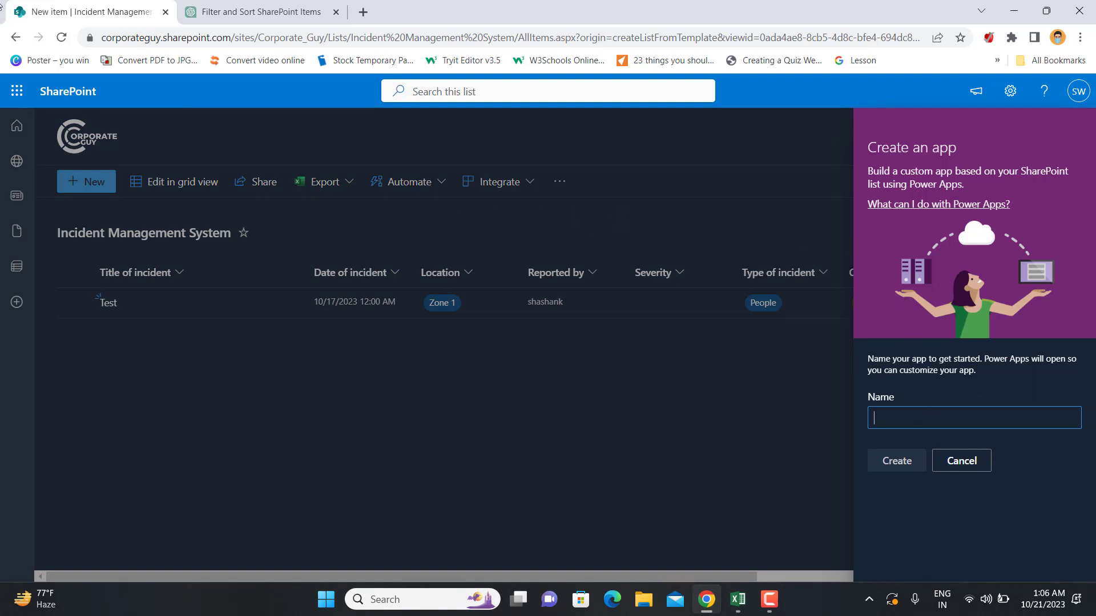
type("Incident")
key("BackSpace")
key("BackSpace")
key("BackSpace")
key("BackSpace")
key("BackSpace")
key("BackSpace")
key("BackSpace")
type("i=")
key("BackSpace")
key("BackSpace")
type("ncident")
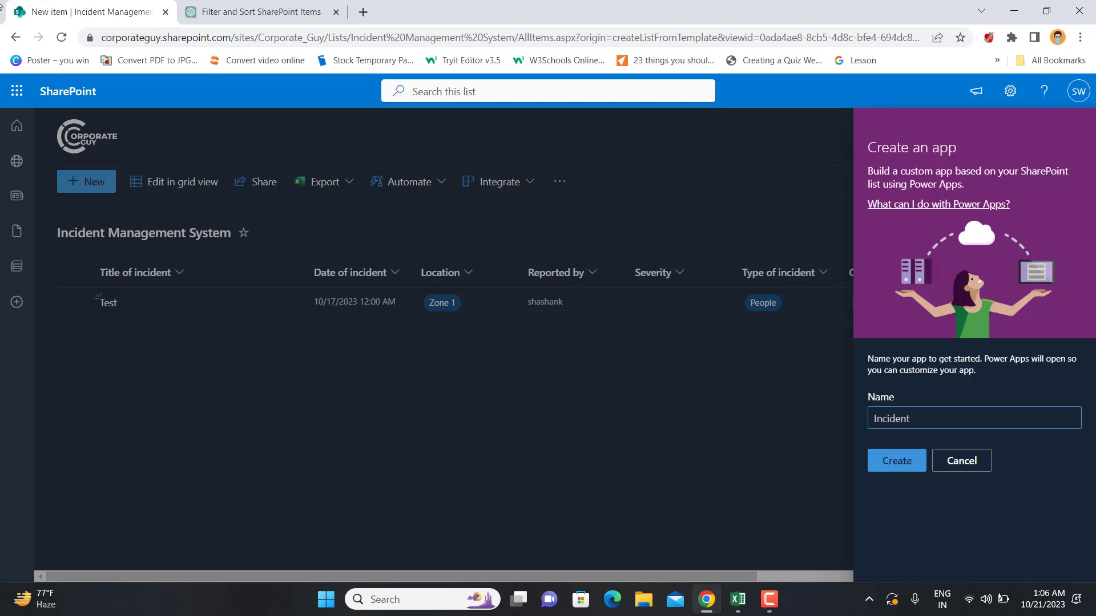
type(" Management")
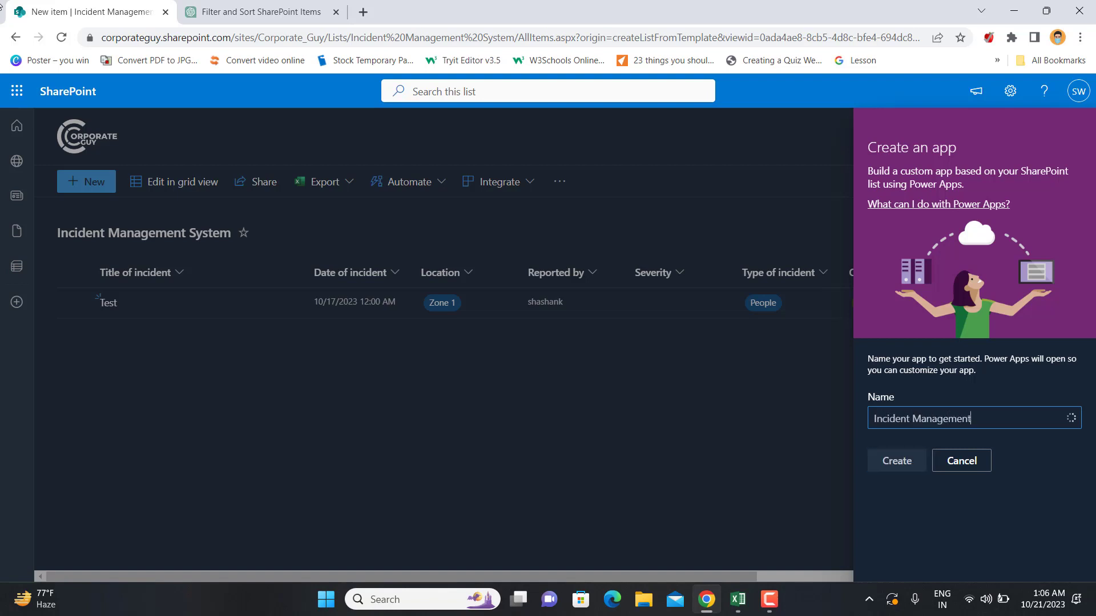
type(" App")
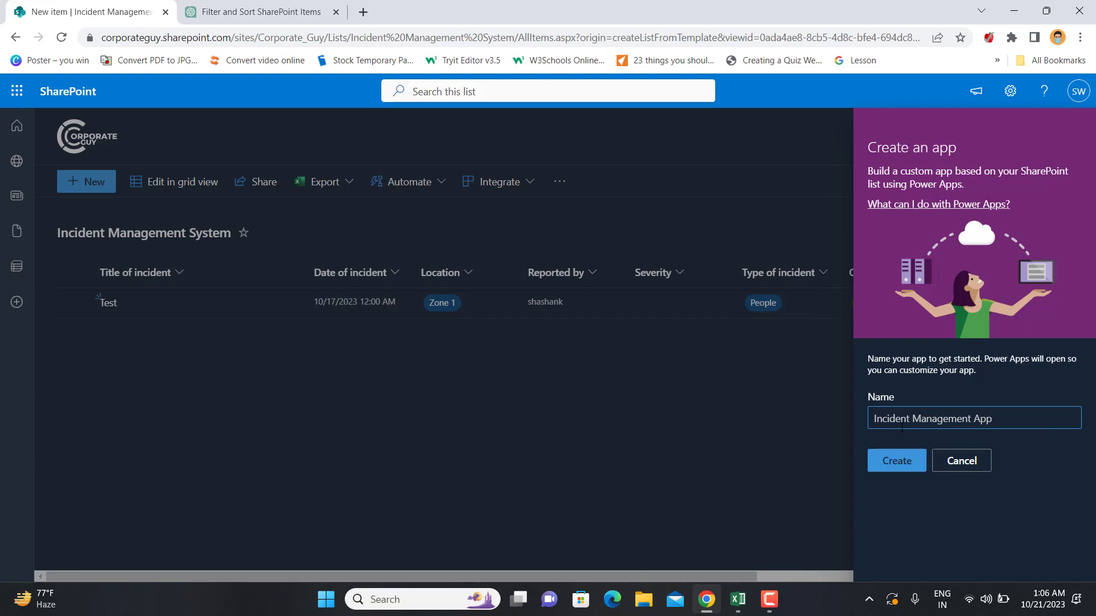
left_click(898, 469)
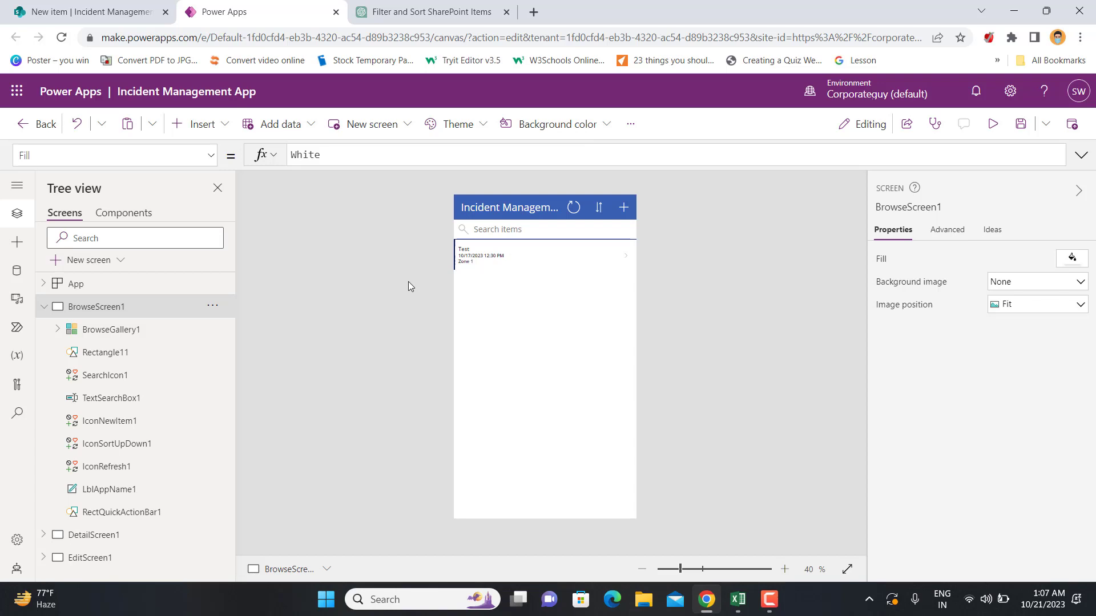
Step: Preview the generated app, checking the Test incident's detail and edit forms, and exit the preview
left_click(44, 307)
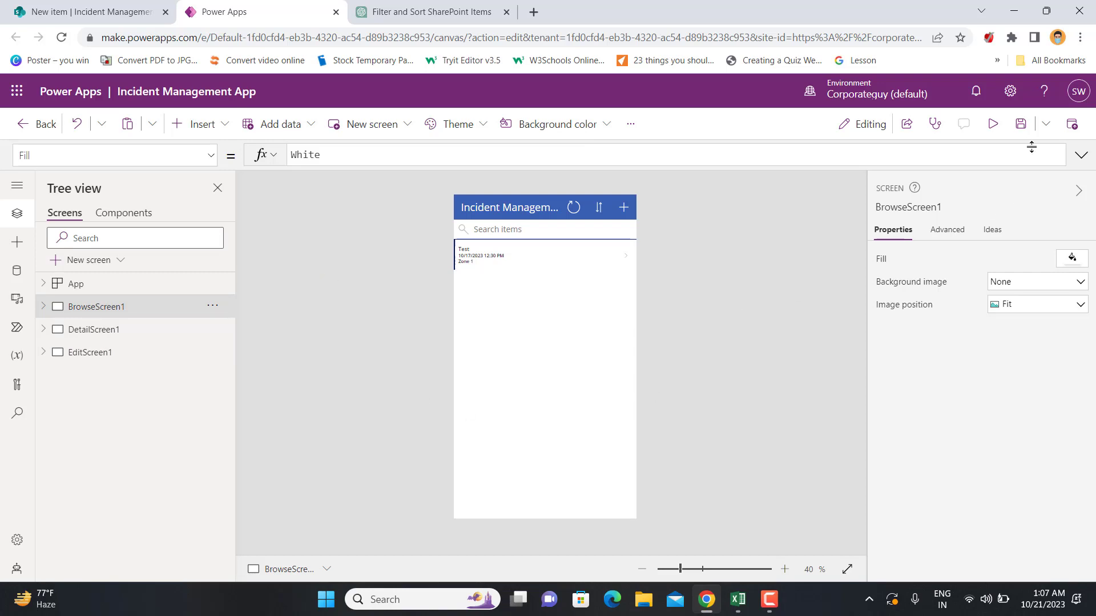
left_click(992, 124)
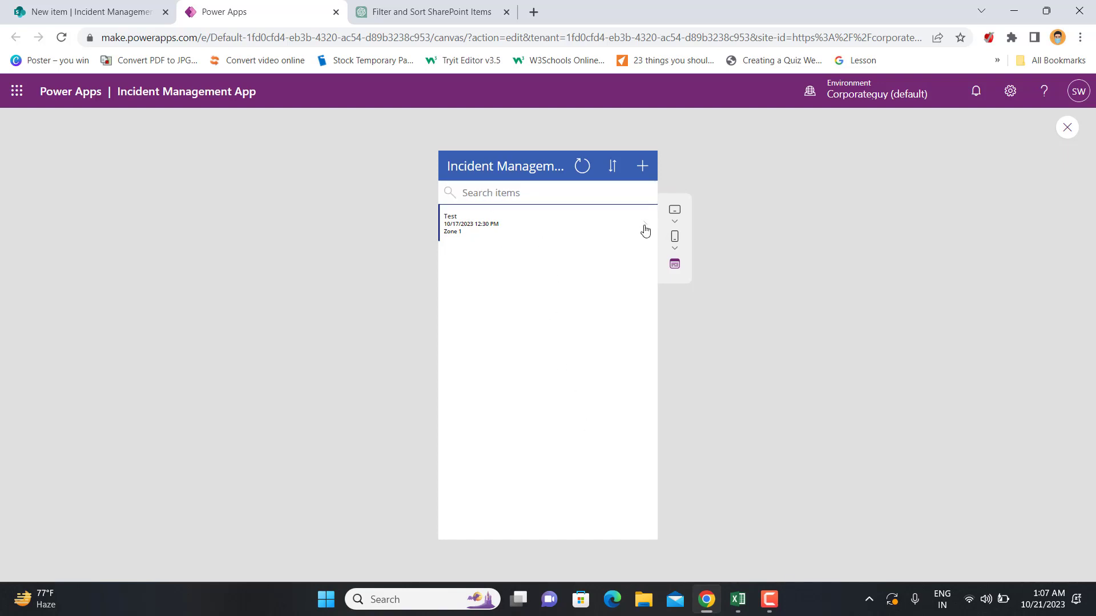
left_click(512, 203)
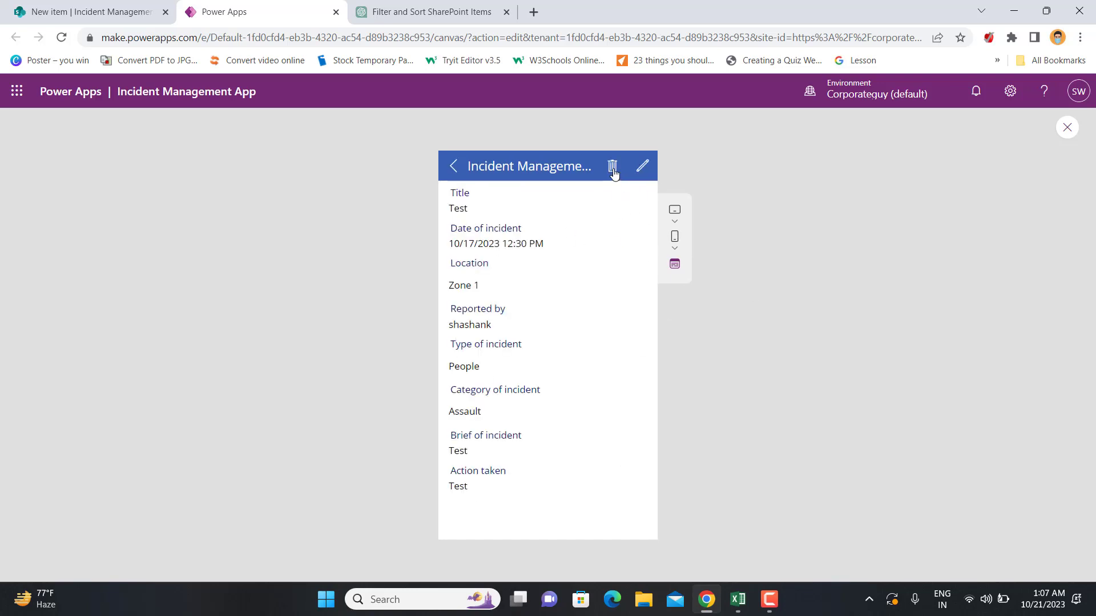
left_click(641, 169)
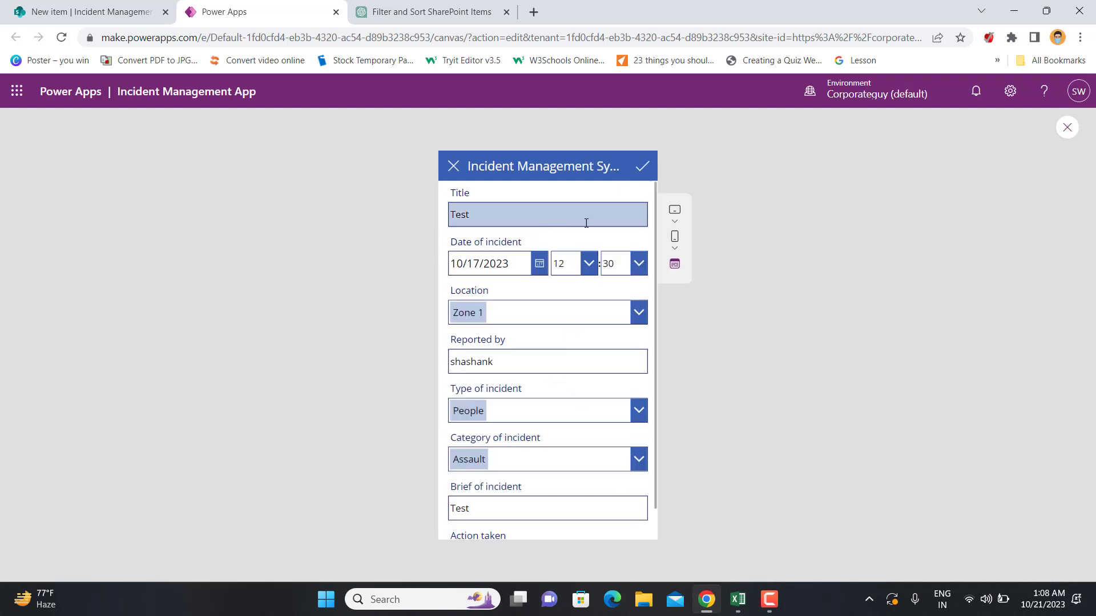
scroll(547, 425, "down", 1)
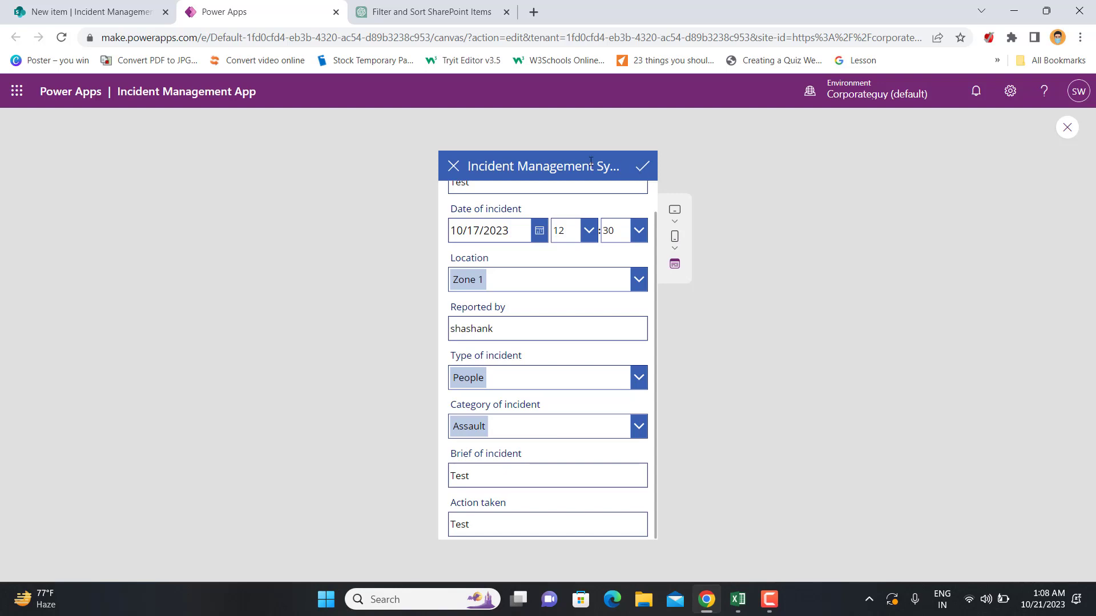
left_click(453, 167)
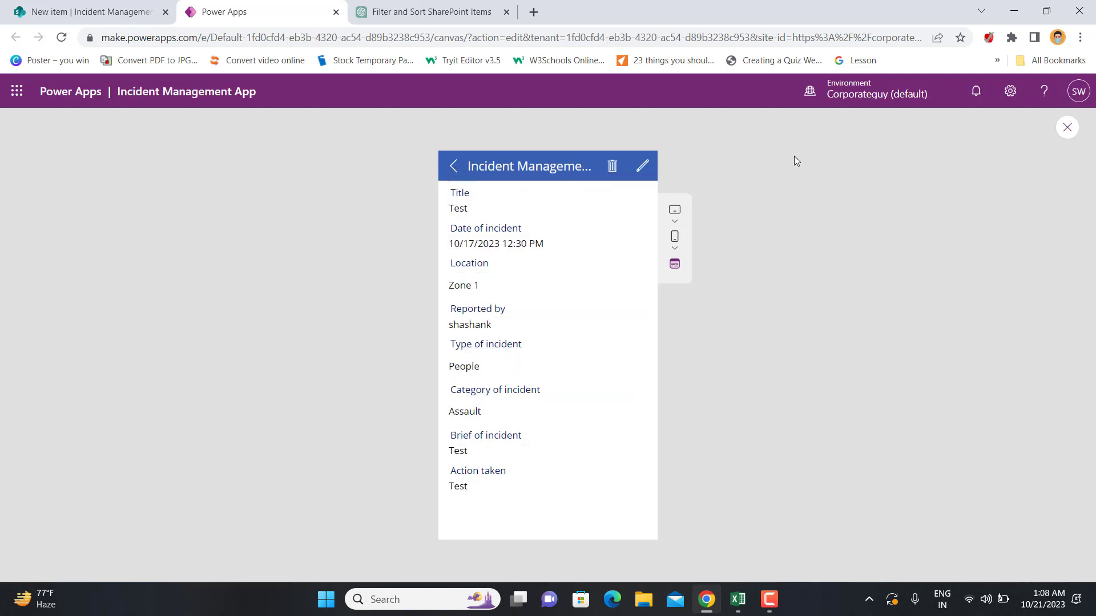
left_click(1067, 128)
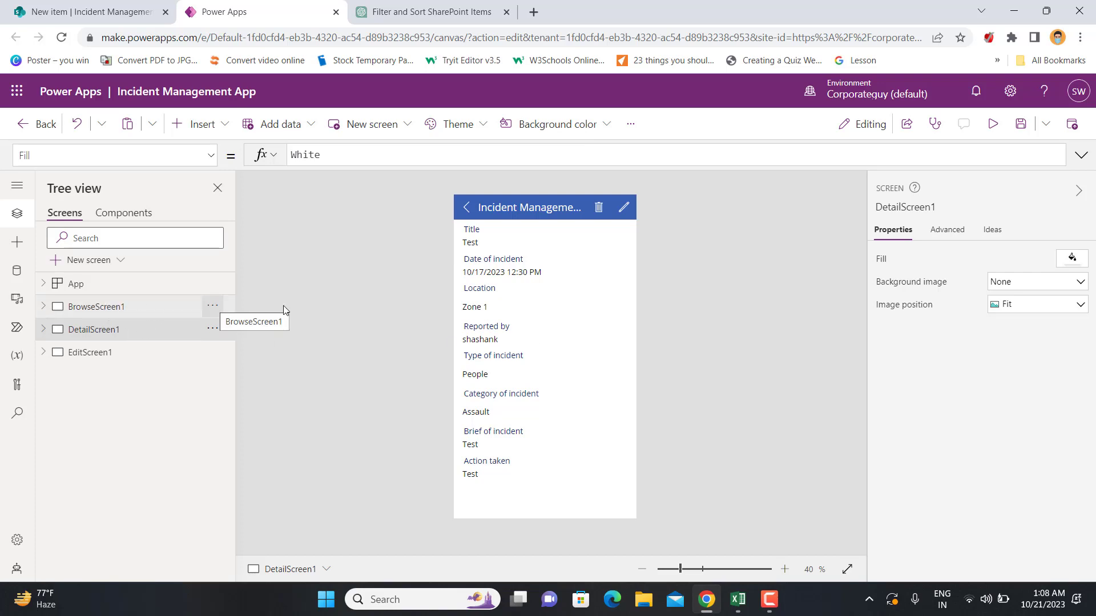
Step: Review the fields on EditScreen1 and select its edit form, EditForm1
left_click(90, 357)
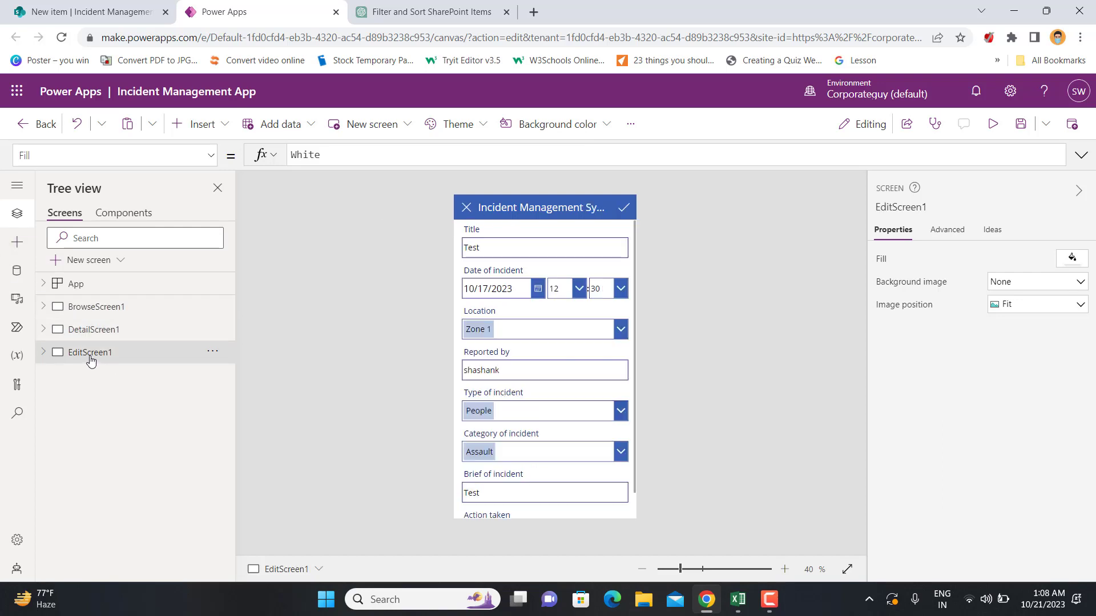
scroll(515, 390, "down", 1)
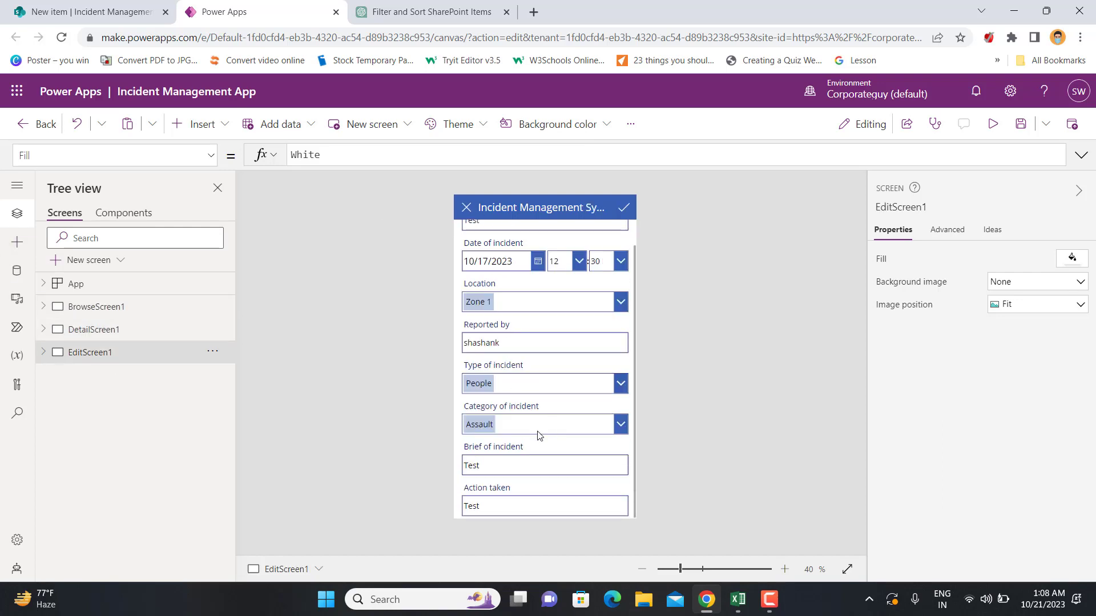
scroll(572, 364, "up", 1)
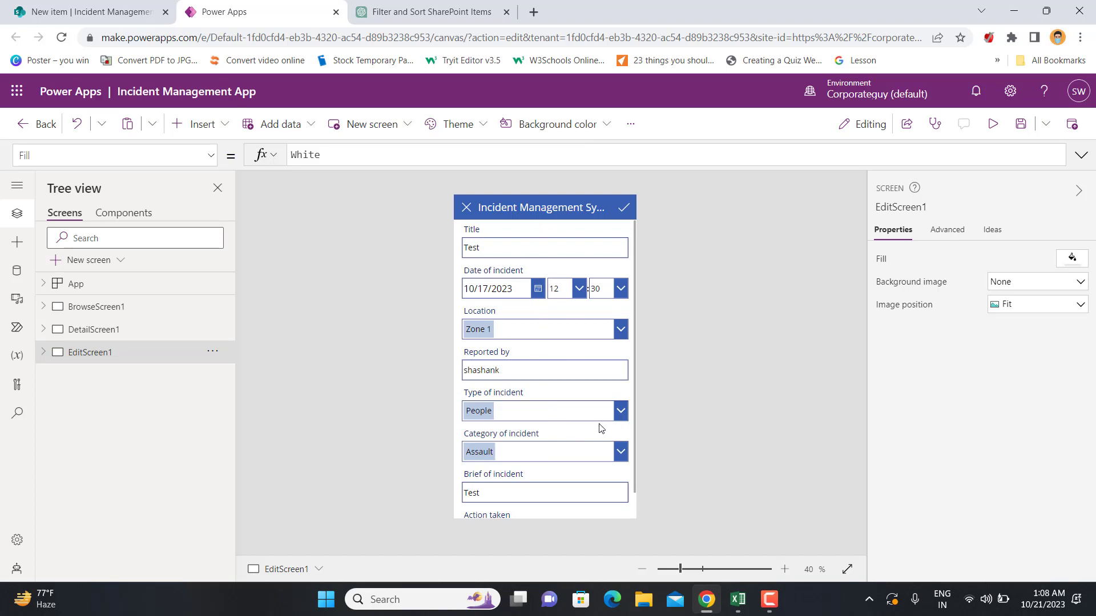
scroll(600, 429, "down", 1)
scroll(568, 430, "up", 1)
left_click(636, 252)
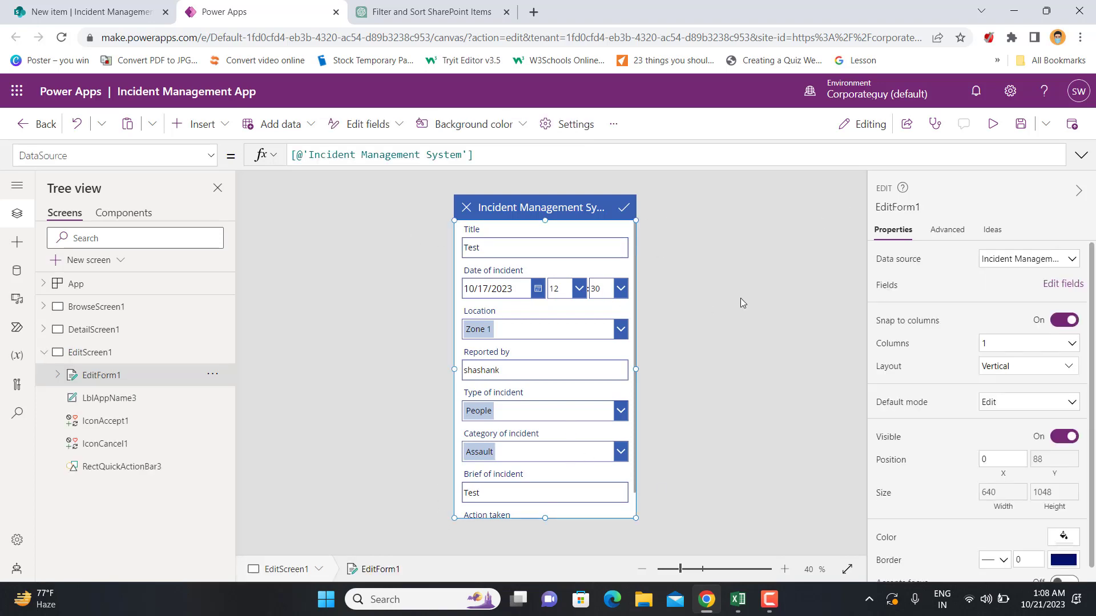
left_click(645, 290)
left_click(634, 283)
Step: Add the Attachments, Closed on, Severity and Status fields to the edit form
left_click(1071, 286)
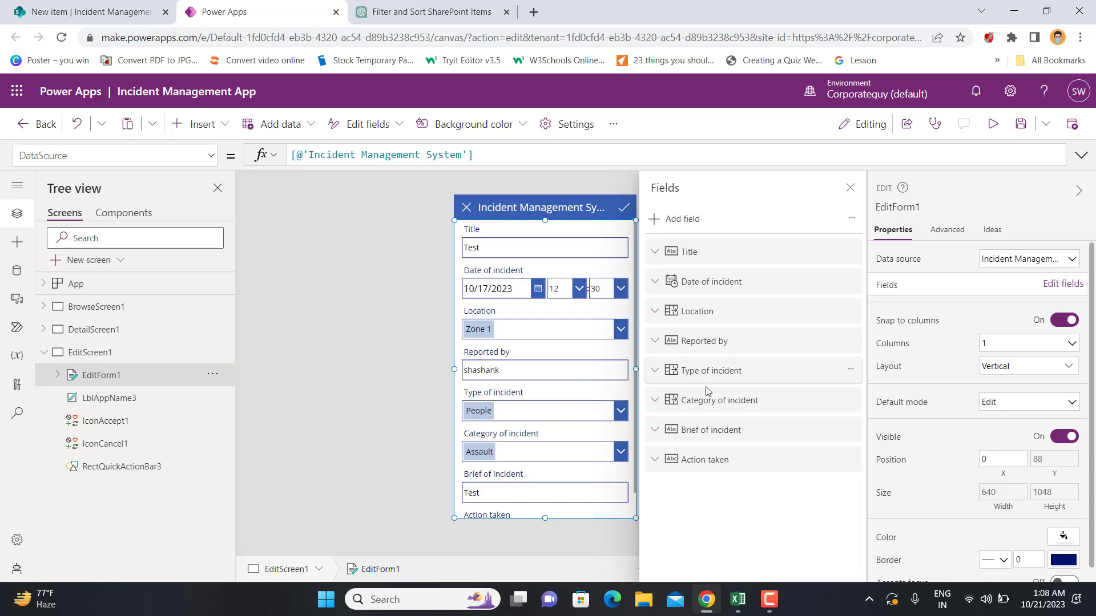
left_click(686, 220)
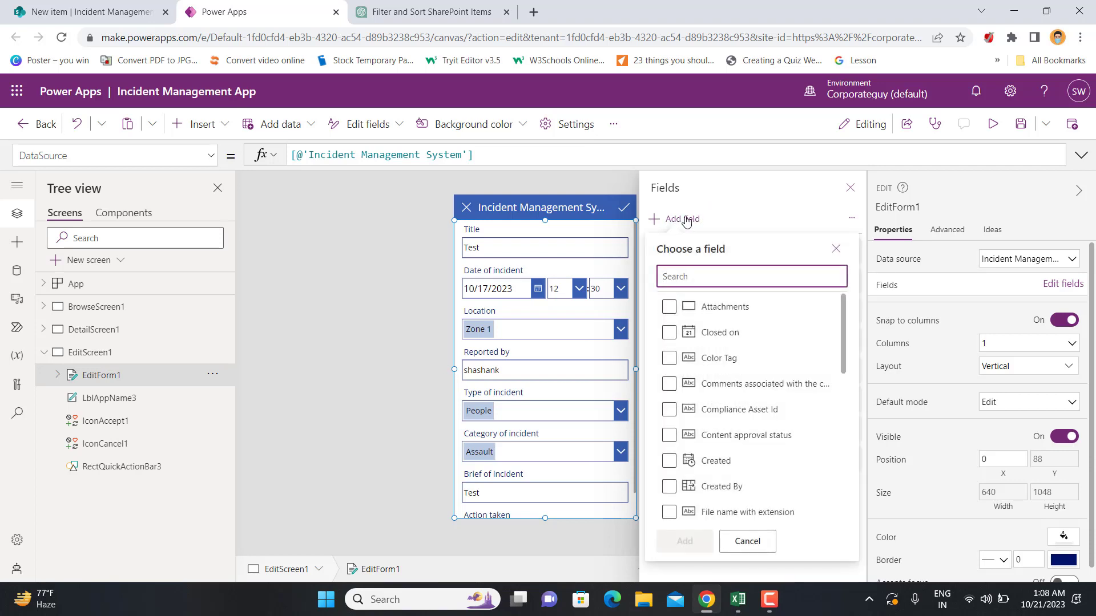
left_click(670, 308)
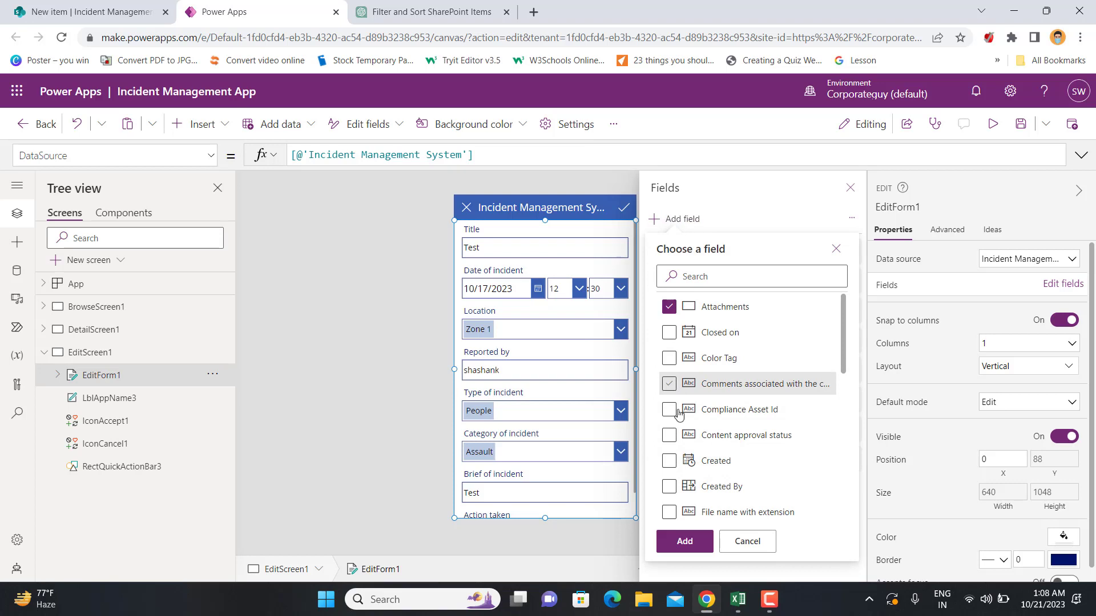
left_click(671, 334)
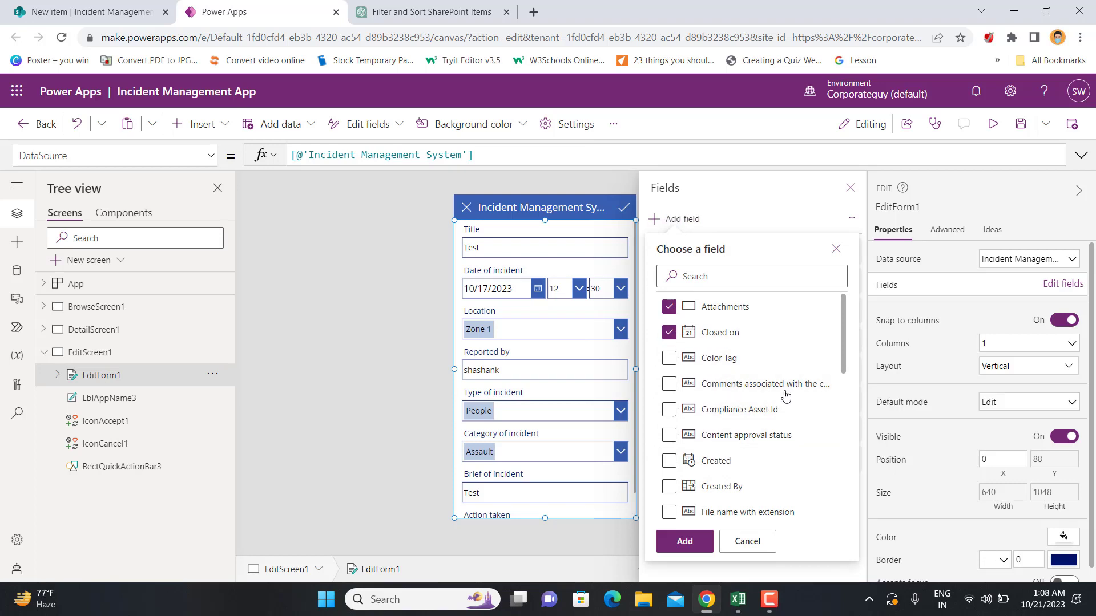
scroll(773, 434, "down", 5)
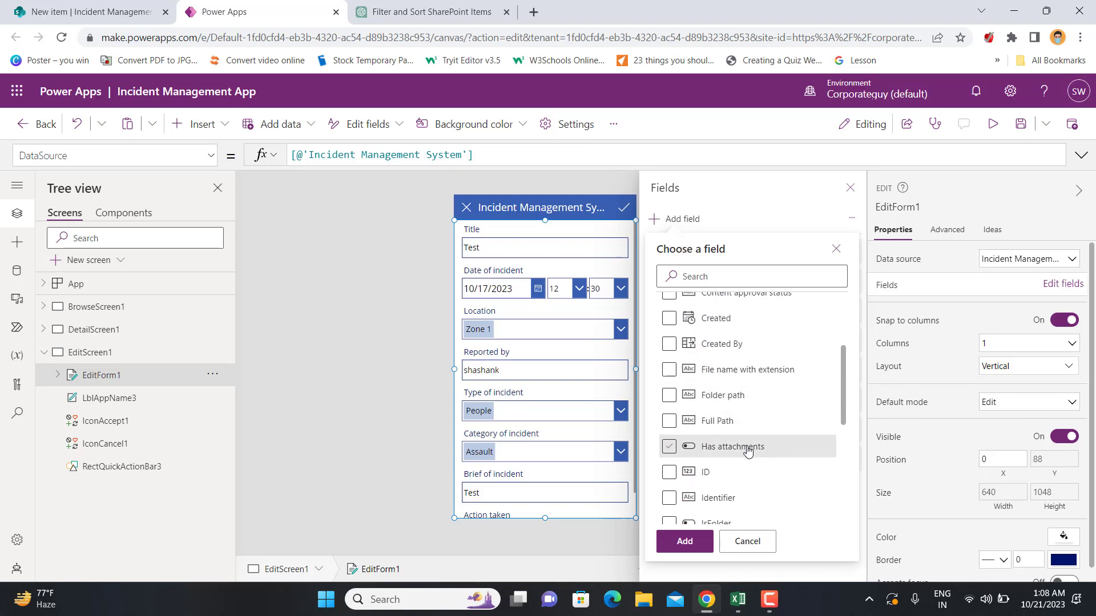
scroll(702, 434, "down", 5)
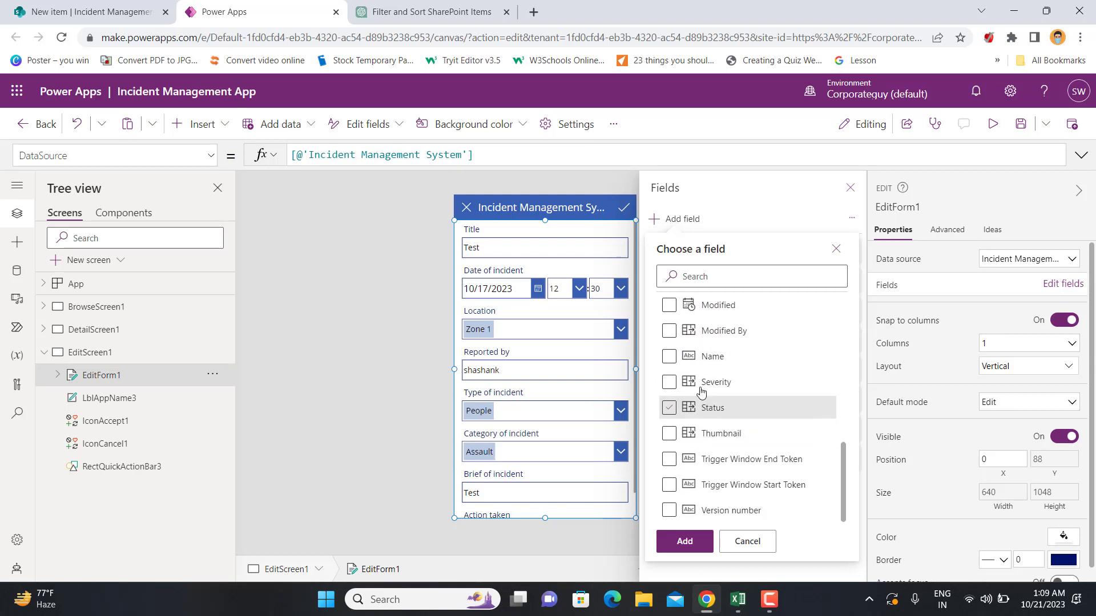
left_click(671, 383)
left_click(670, 409)
left_click(703, 544)
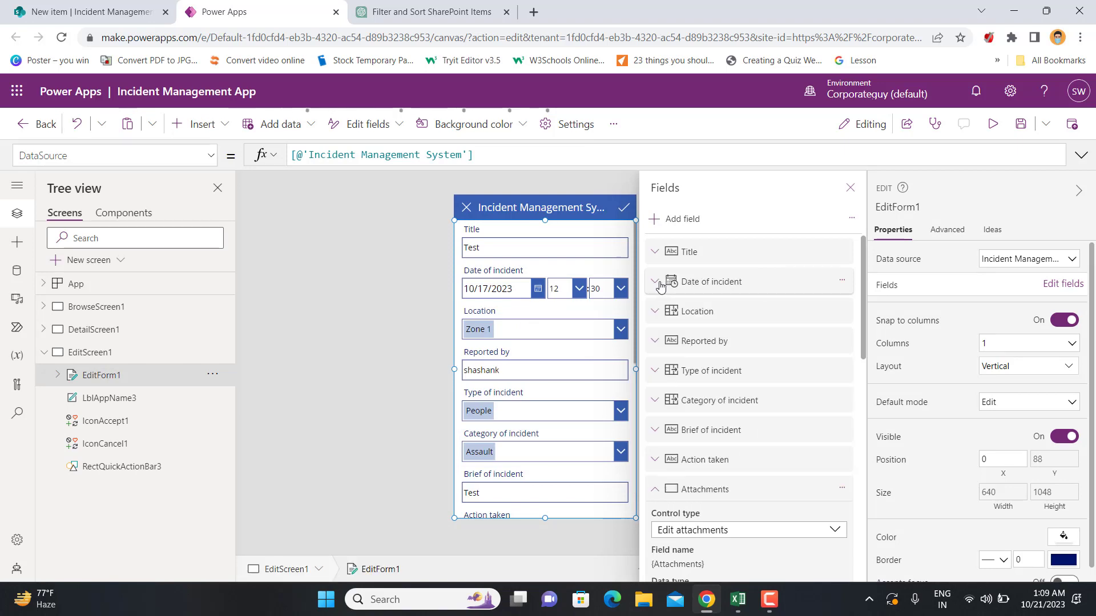
Step: Collapse the expanded details of the Attachments, Closed on, Severity and Status fields in the edit form's field list
scroll(650, 400, "down", 5)
scroll(656, 360, "up", 3)
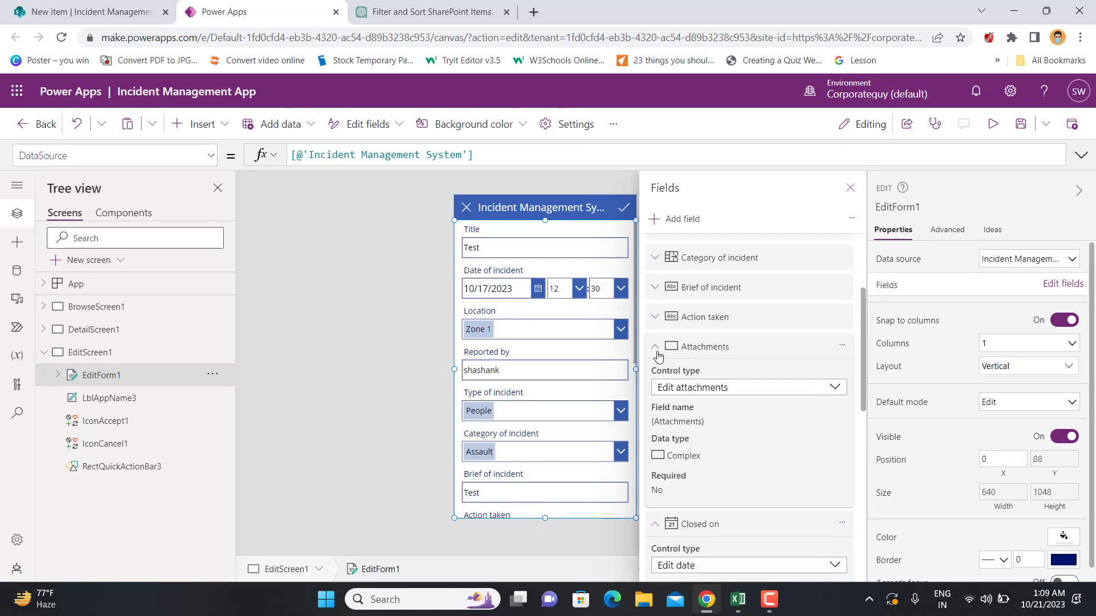
left_click(656, 347)
left_click(655, 376)
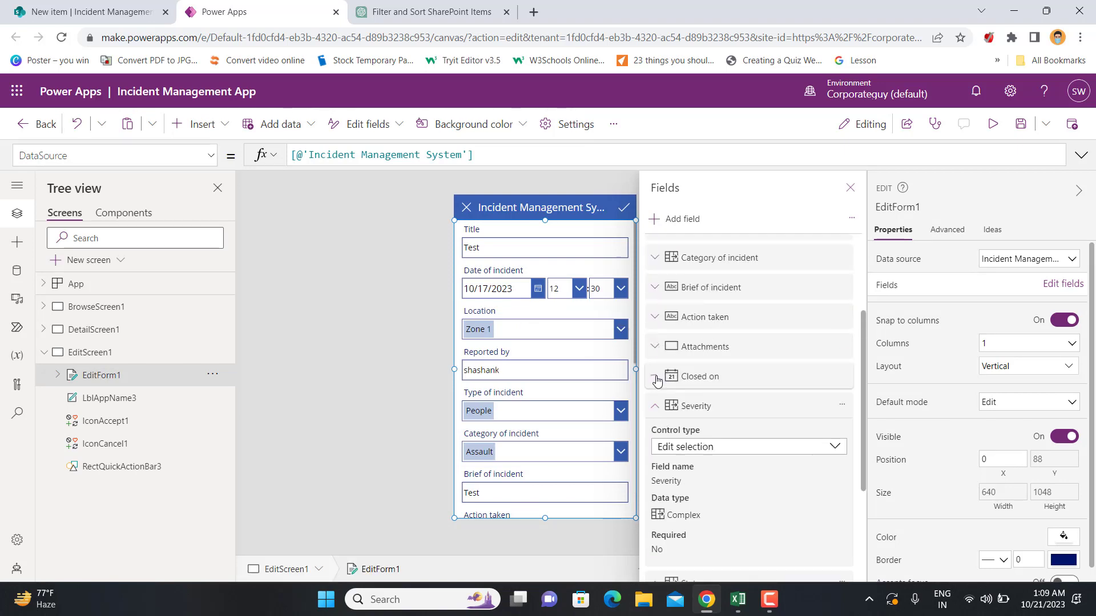
left_click(655, 406)
left_click(655, 436)
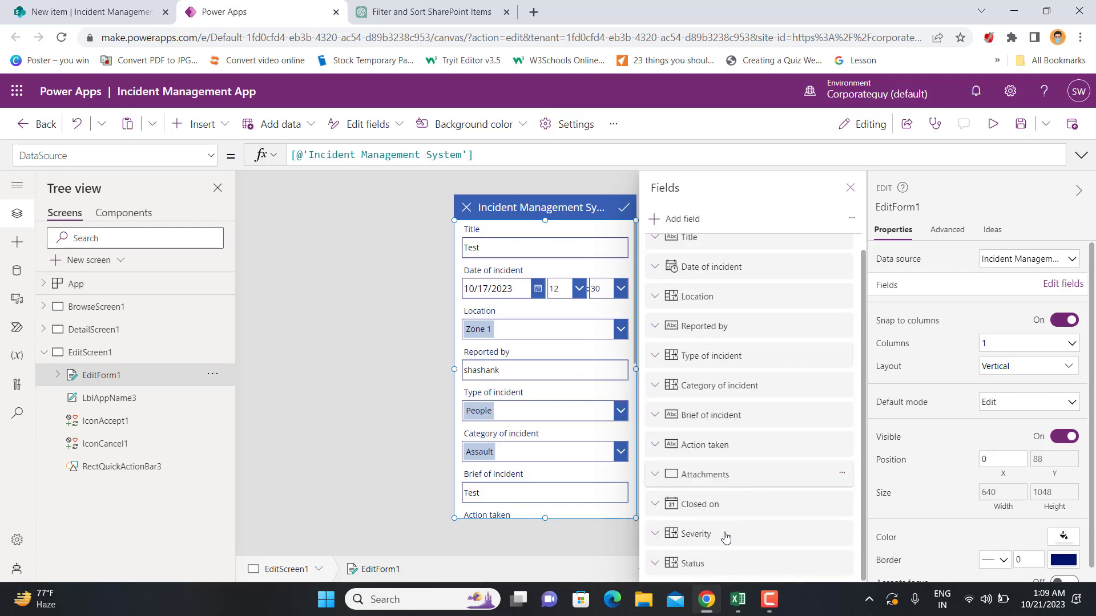
scroll(724, 536, "up", 1)
left_click(733, 494)
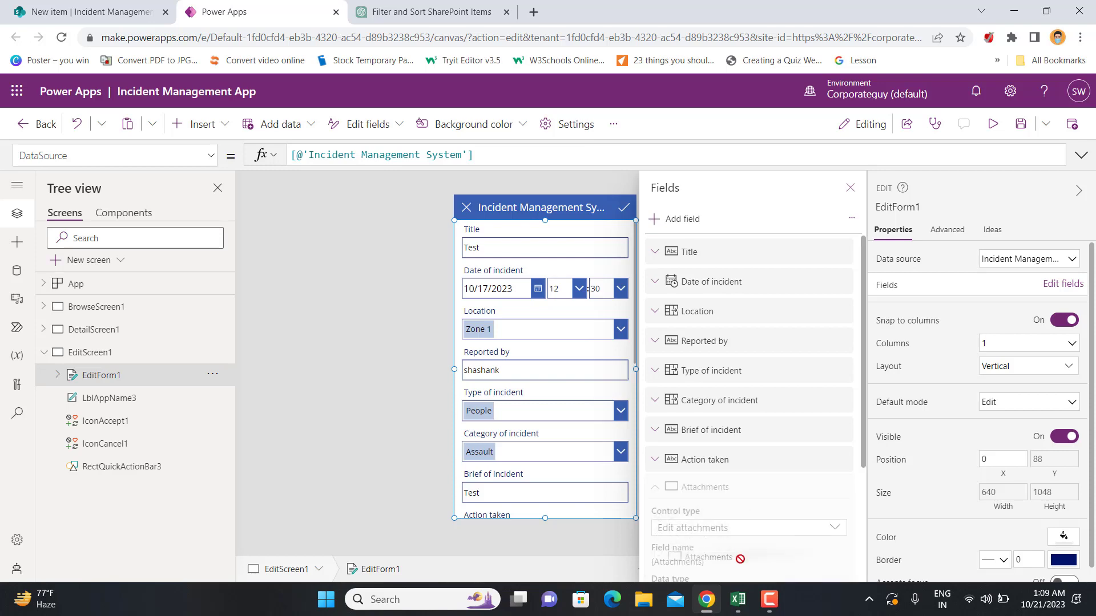
left_click(738, 599)
scroll(755, 472, "down", 1)
mouse_move(707, 599)
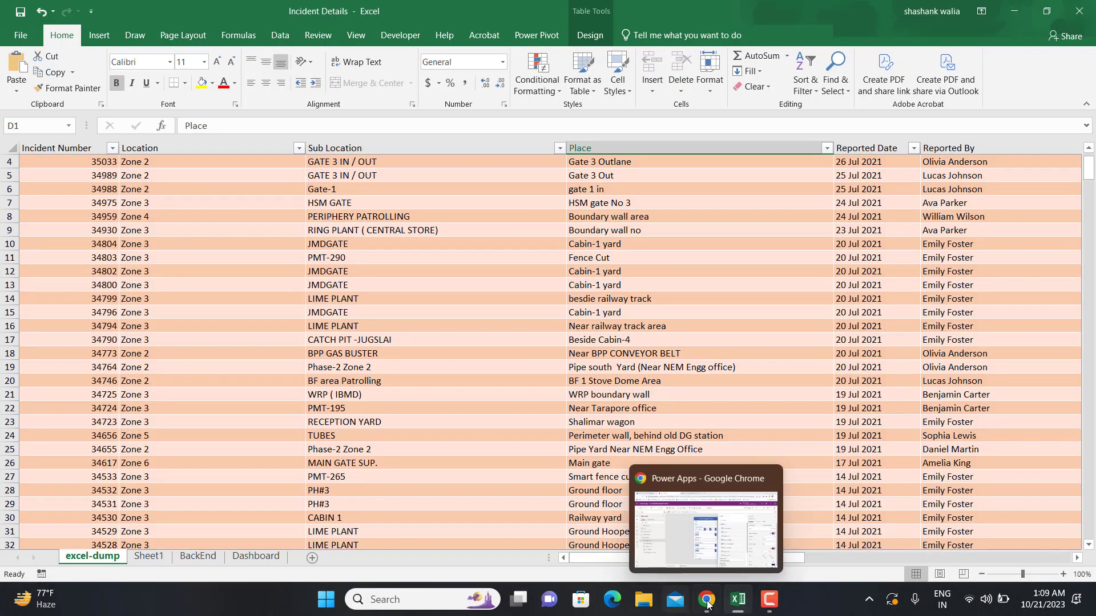
left_click(742, 480)
Step: Reorder the edit form's fields: put Attachments last, Severity after Type of incident, and Status before Closed on
scroll(754, 449, "down", 1)
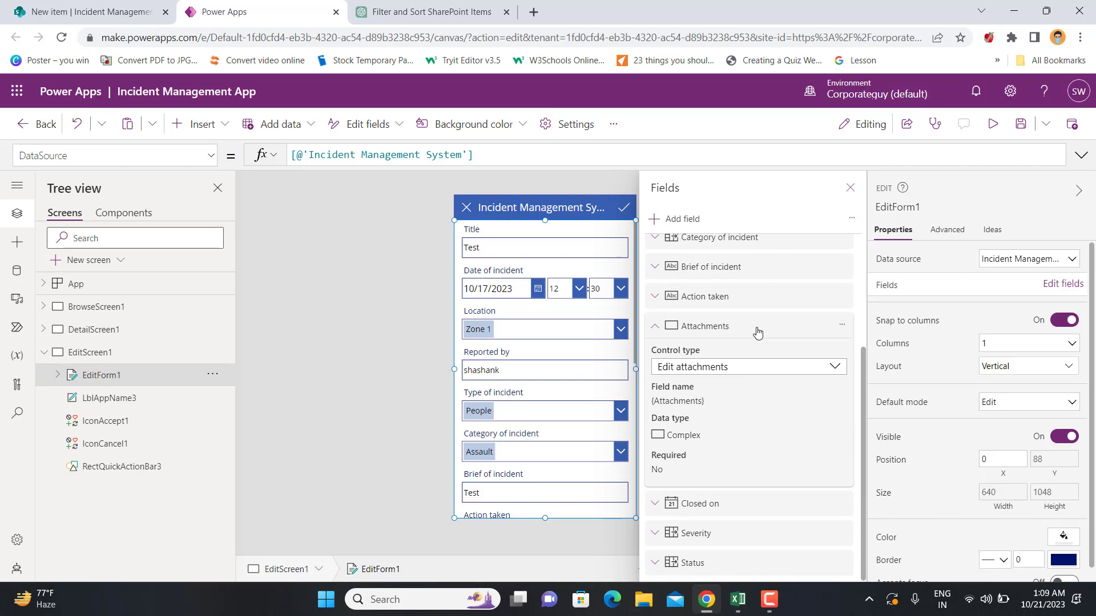
left_click_drag(756, 328, 740, 574)
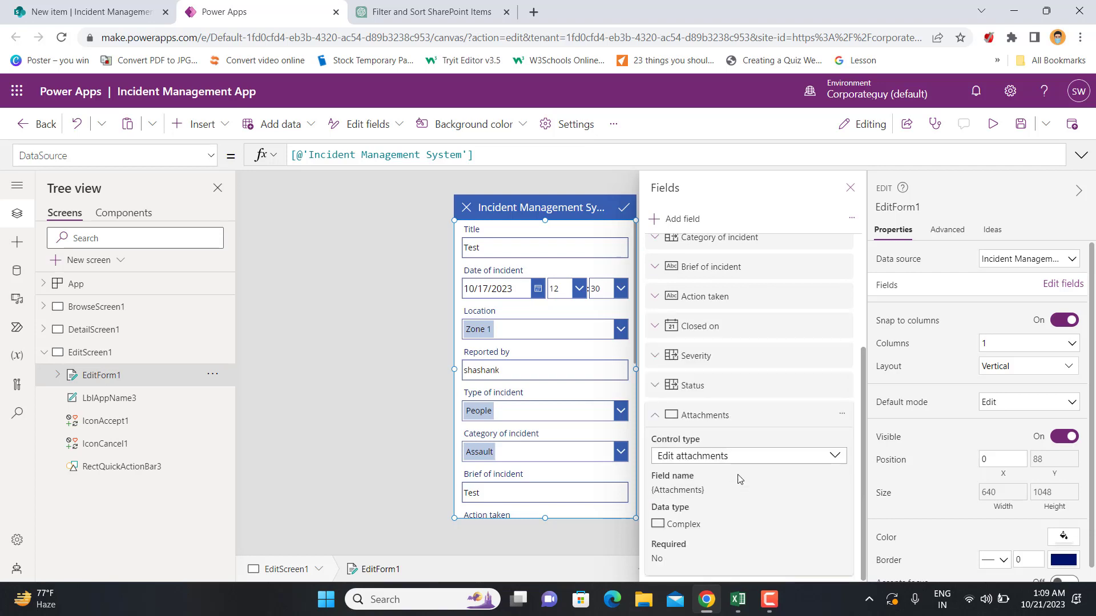
left_click(656, 419)
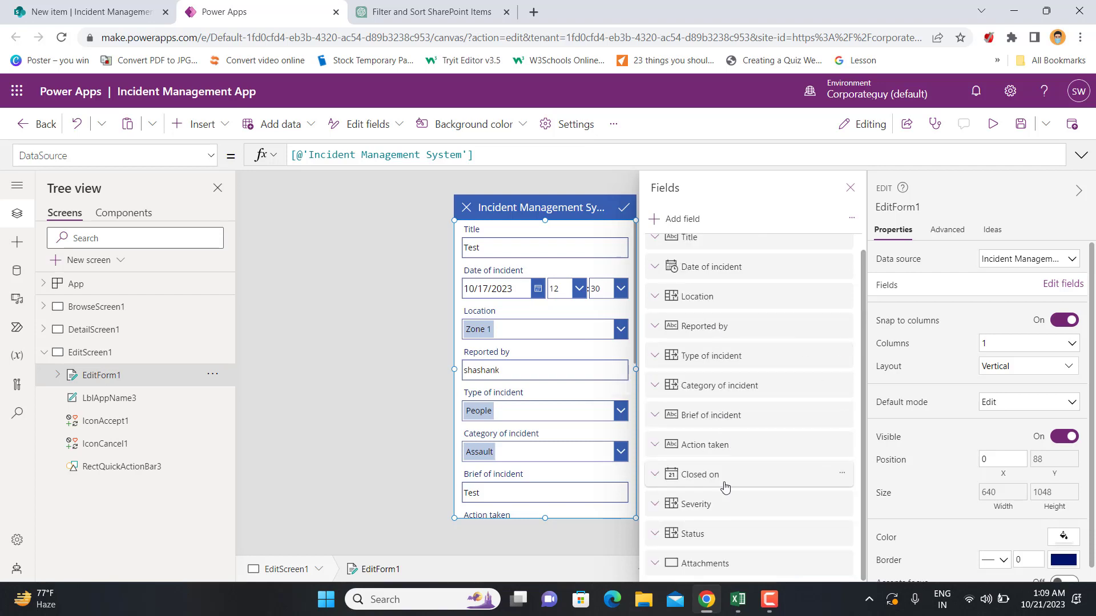
left_click_drag(725, 505, 742, 376)
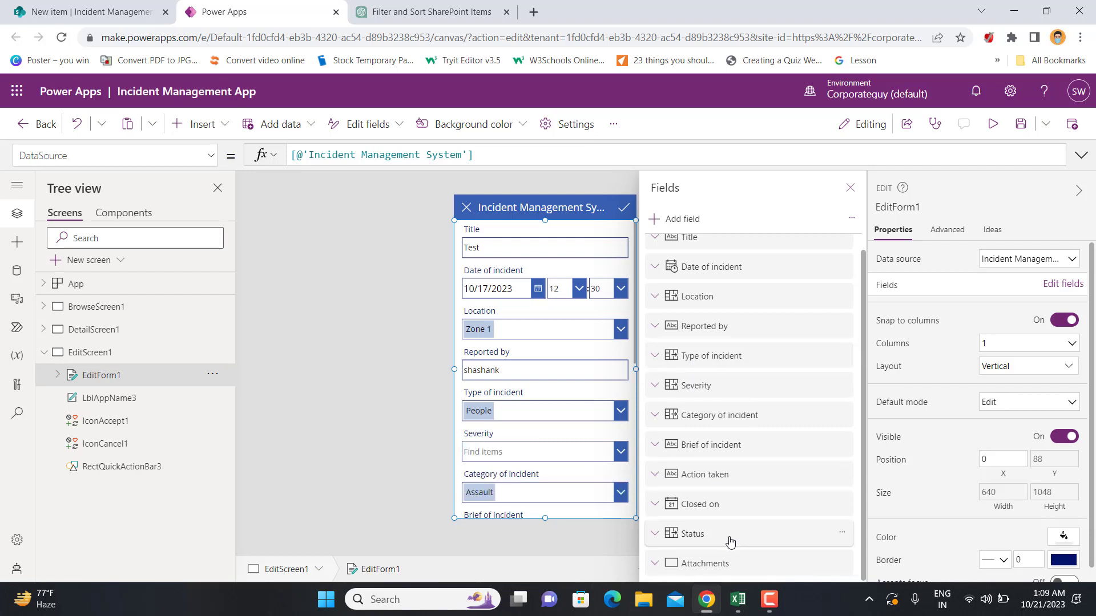
left_click_drag(726, 538, 731, 507)
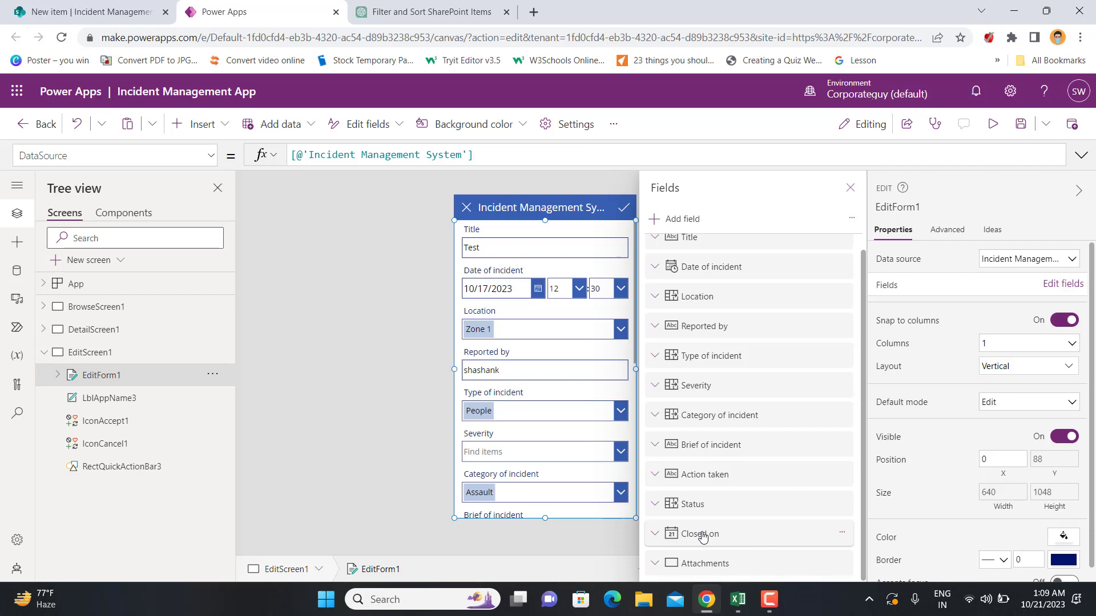
scroll(732, 377, "up", 1)
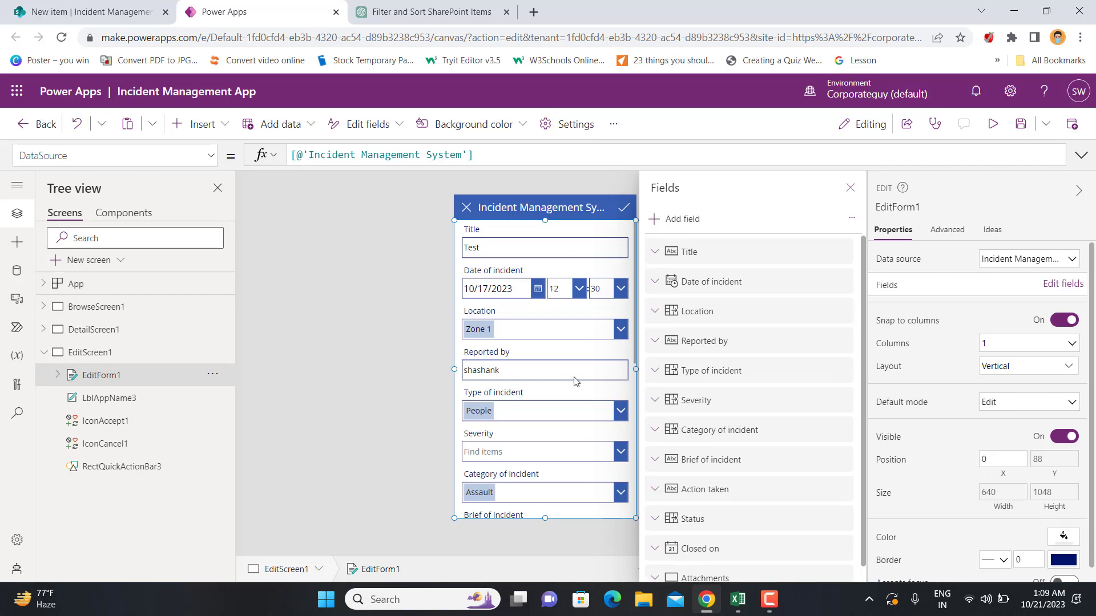
left_click(851, 188)
left_click(667, 323)
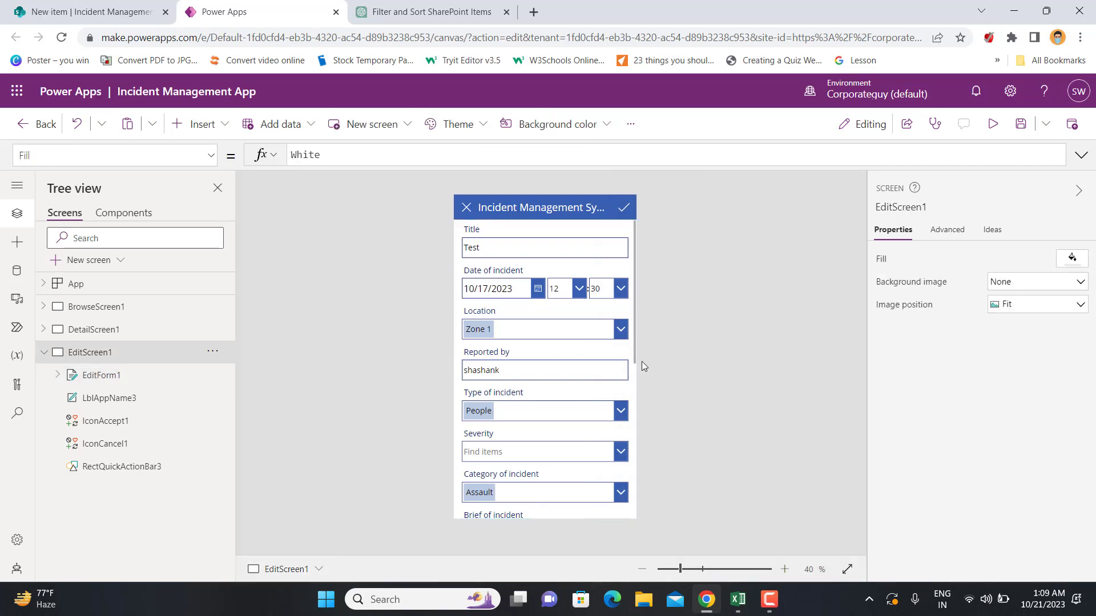
Step: Shorten the attachments box at the end of the edit form to less than half its height
scroll(575, 382, "down", 4)
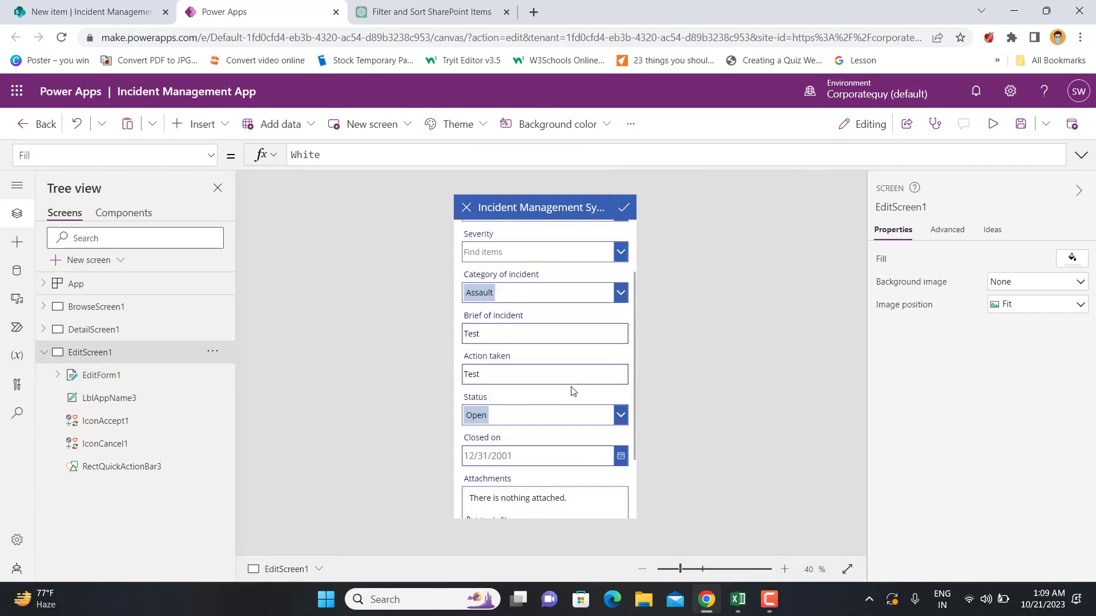
scroll(574, 489, "down", 2)
left_click(533, 434)
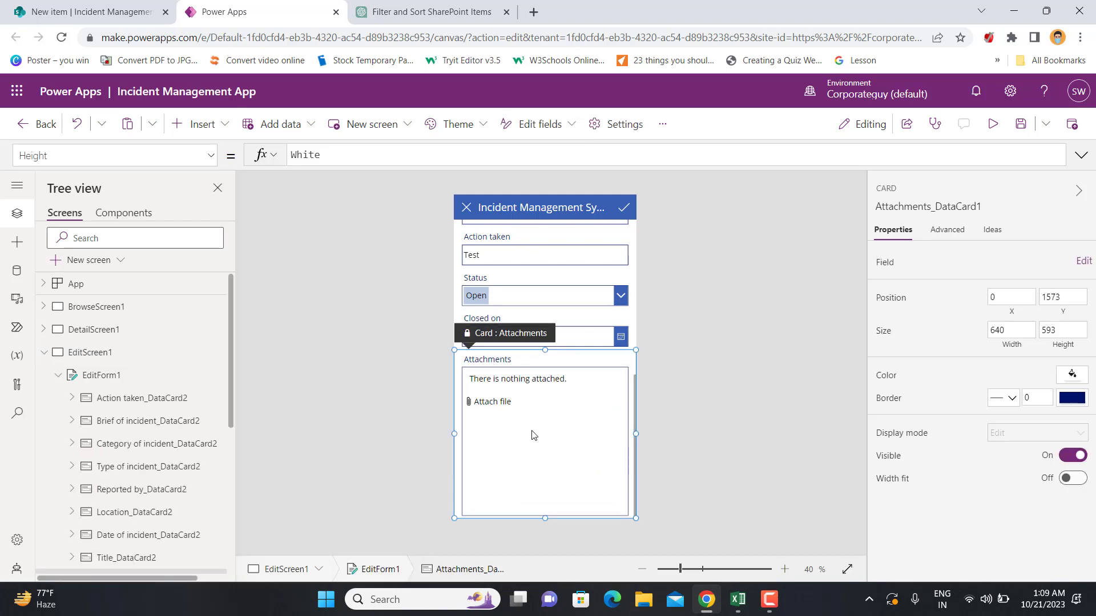
left_click(516, 435)
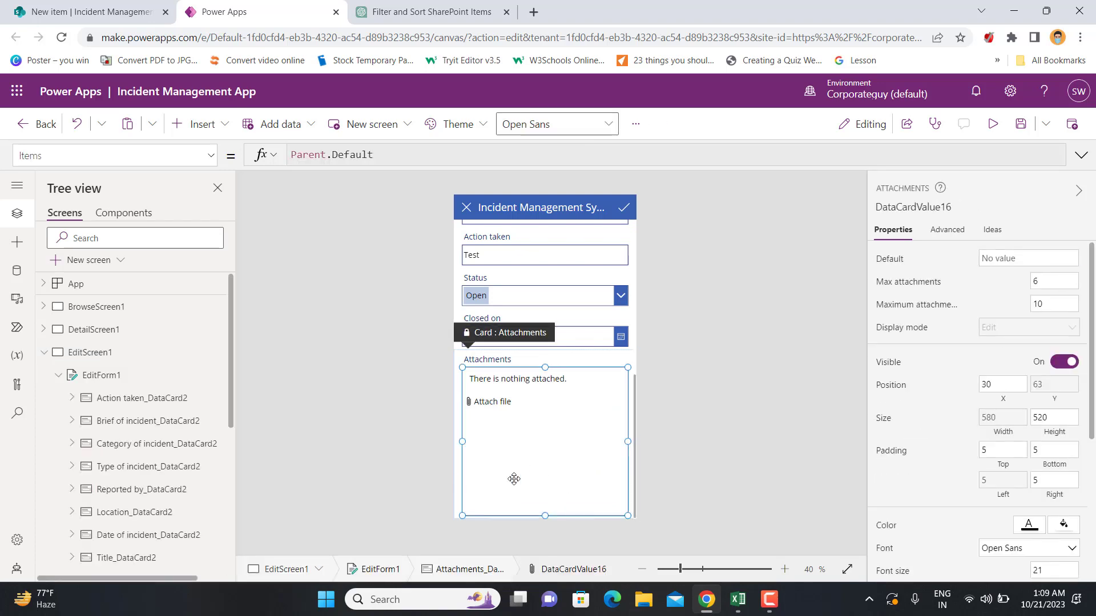
left_click(686, 412)
left_click(569, 361)
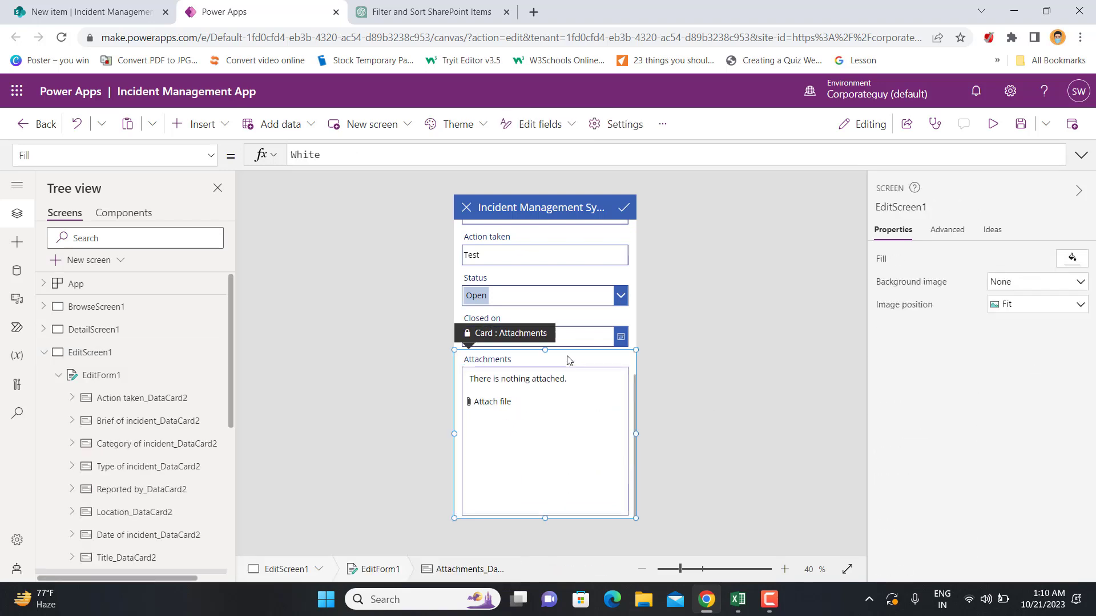
left_click(516, 384)
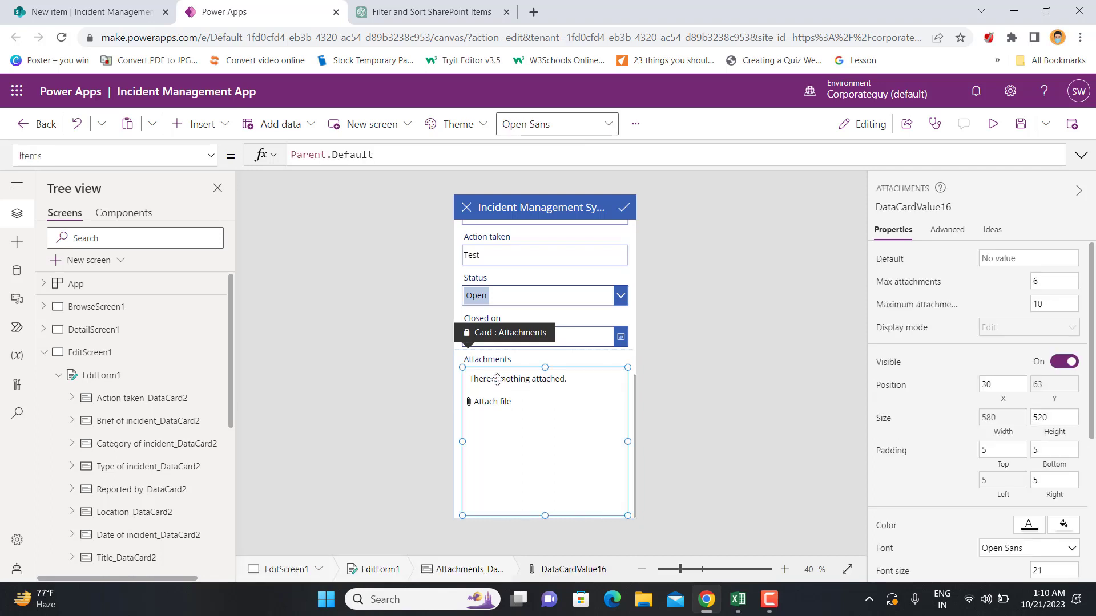
left_click_drag(546, 515, 545, 427)
left_click(688, 451)
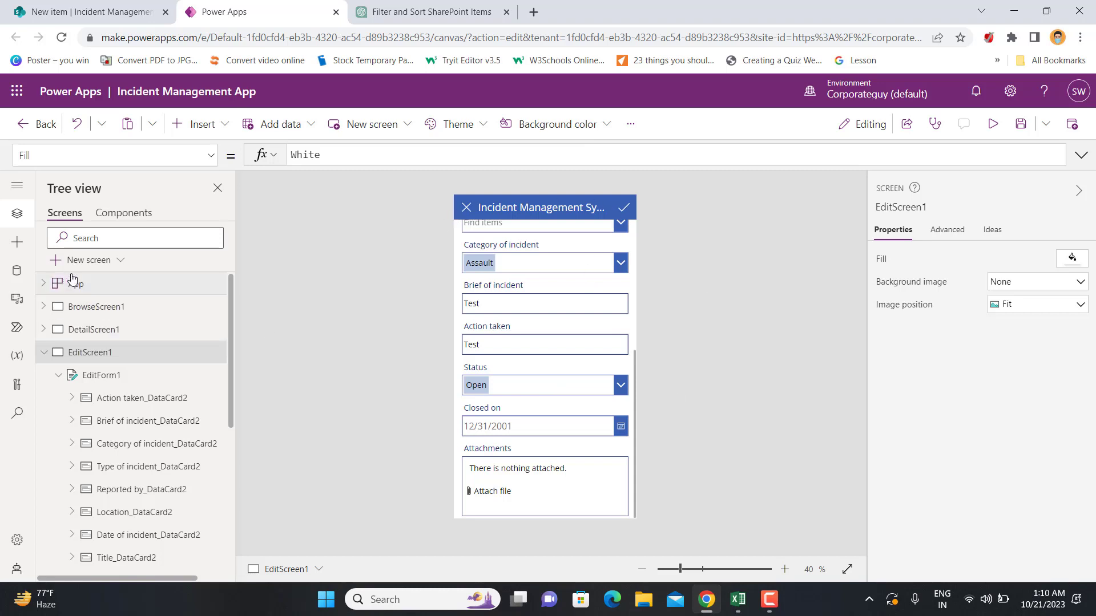
Step: Add a blank screen to the app and set its fill to dark blue, RGBA(9, 33, 98, 1)
left_click(44, 353)
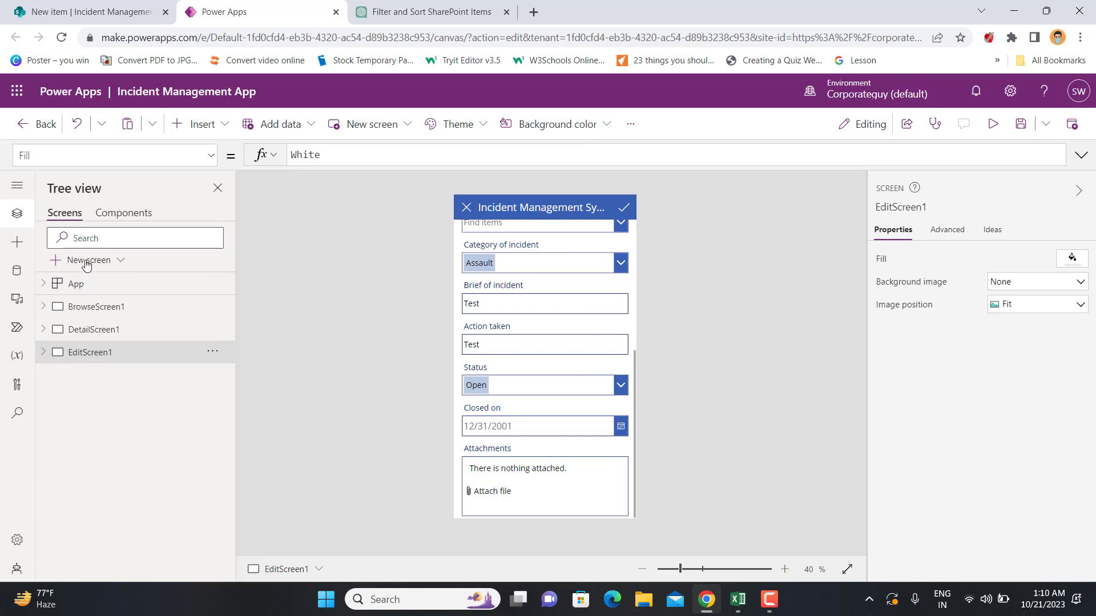
left_click(113, 261)
left_click(120, 383)
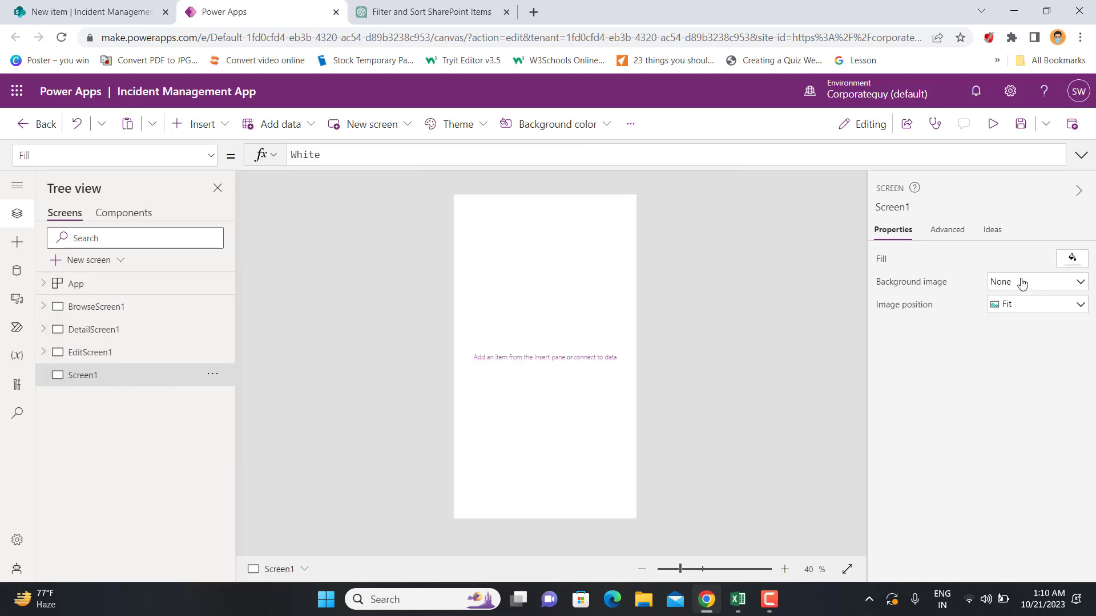
left_click(1072, 258)
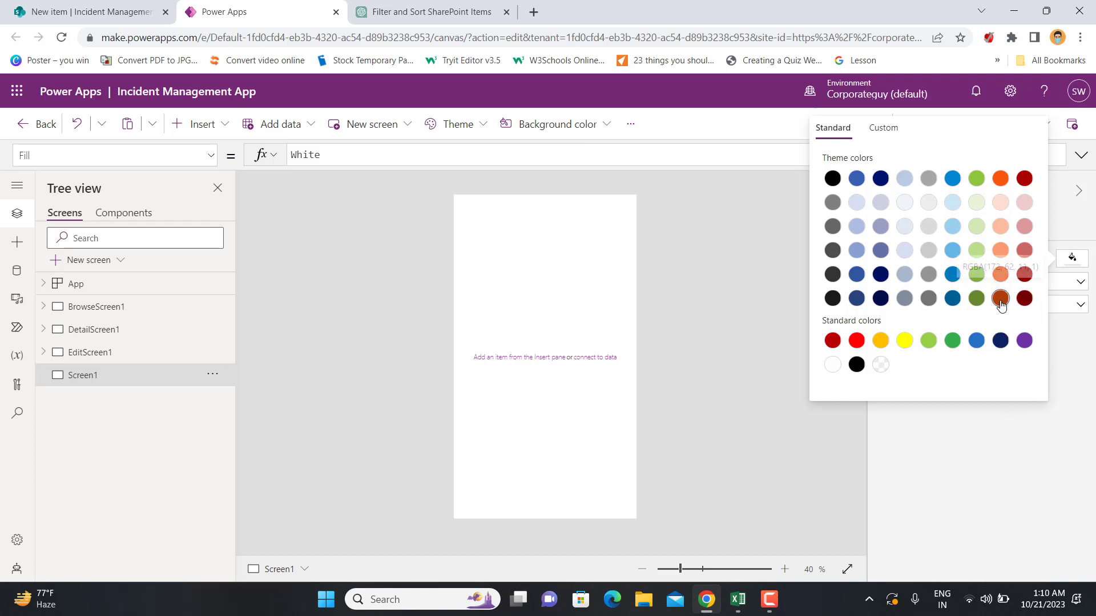
left_click(1001, 343)
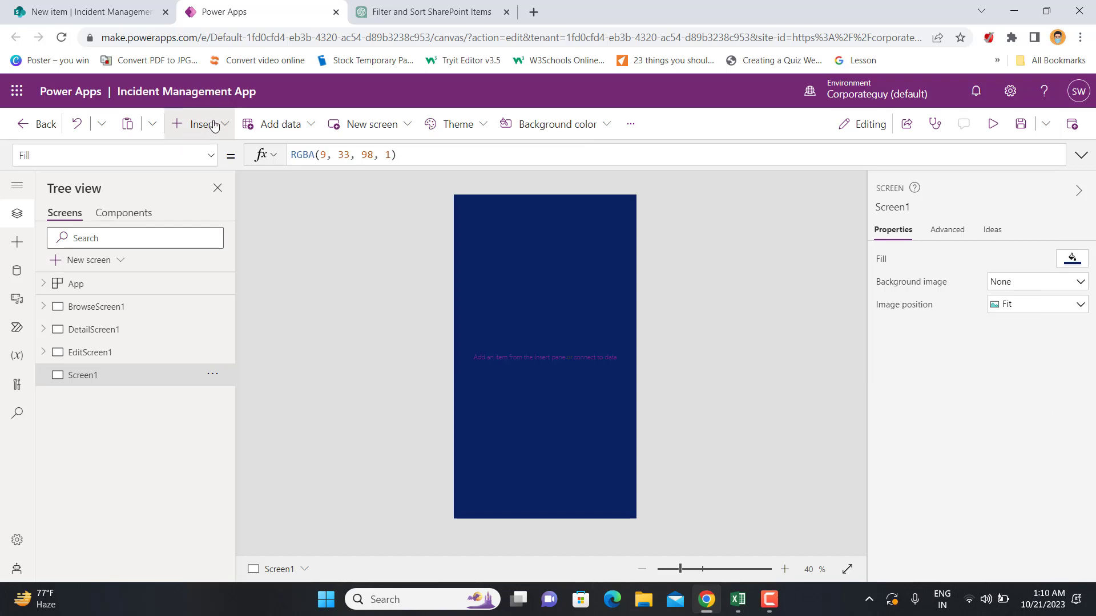
Step: Insert a text label on Screen1 with the text "Incident Management System"
left_click(212, 124)
left_click(205, 212)
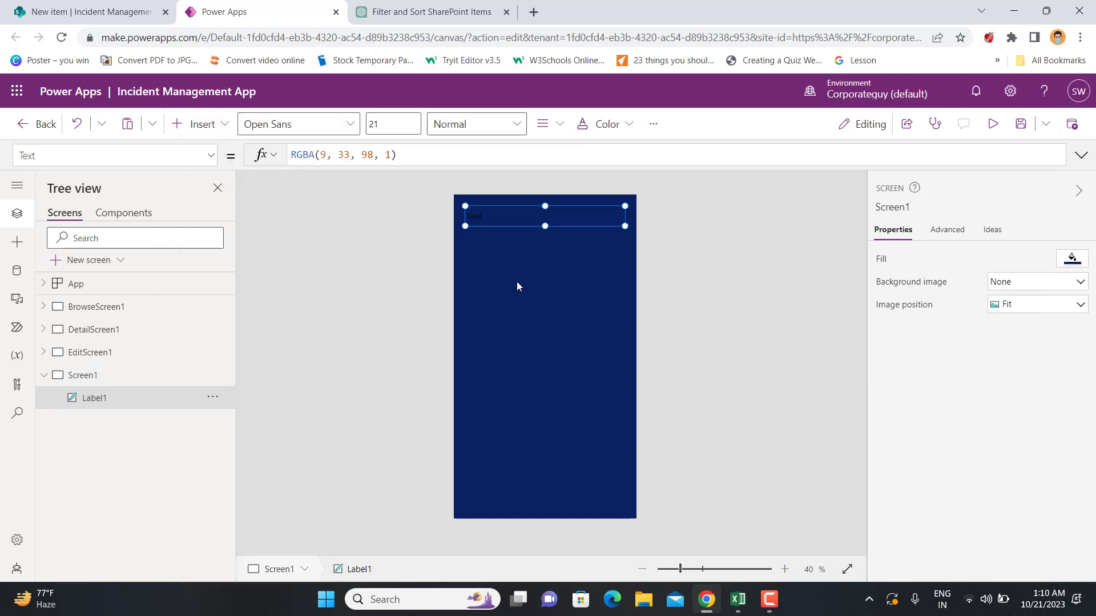
double_click(479, 215)
type("Inci")
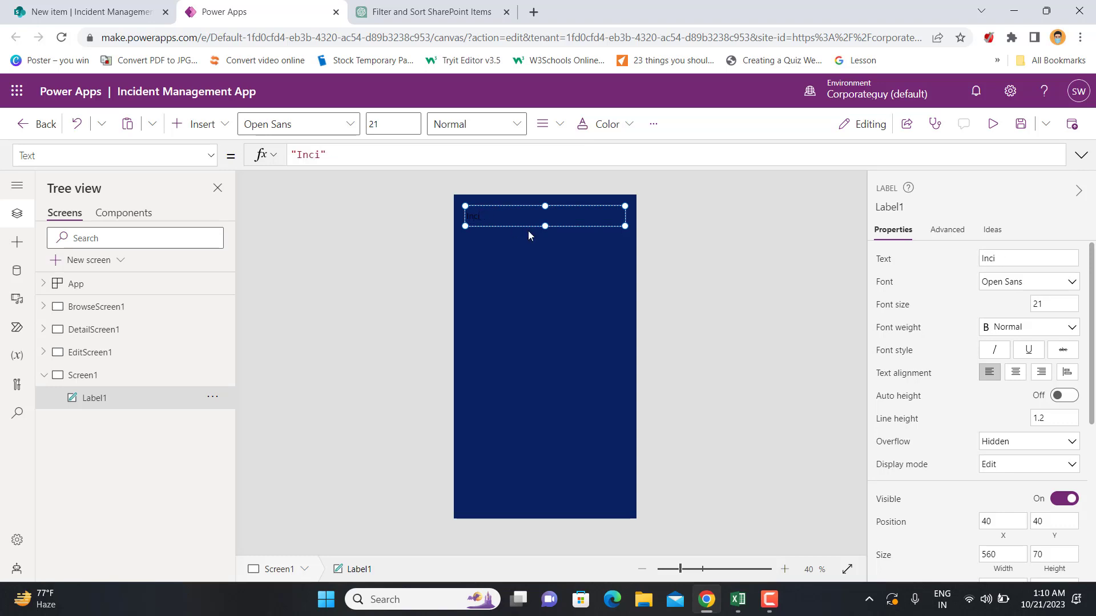
type("nent Management")
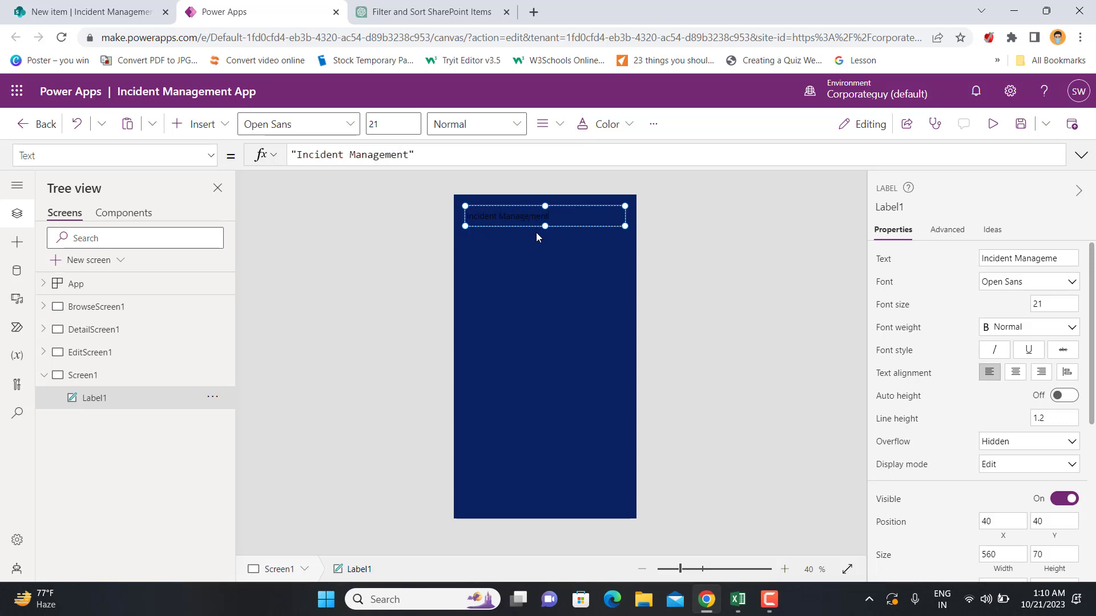
type(" System")
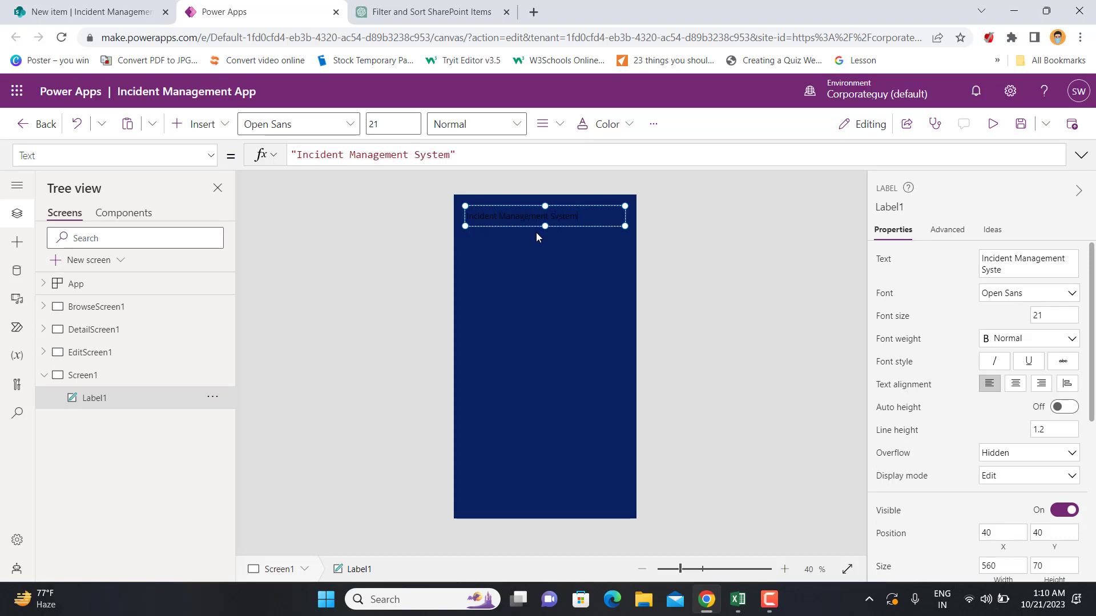
left_click(758, 327)
left_click(563, 214)
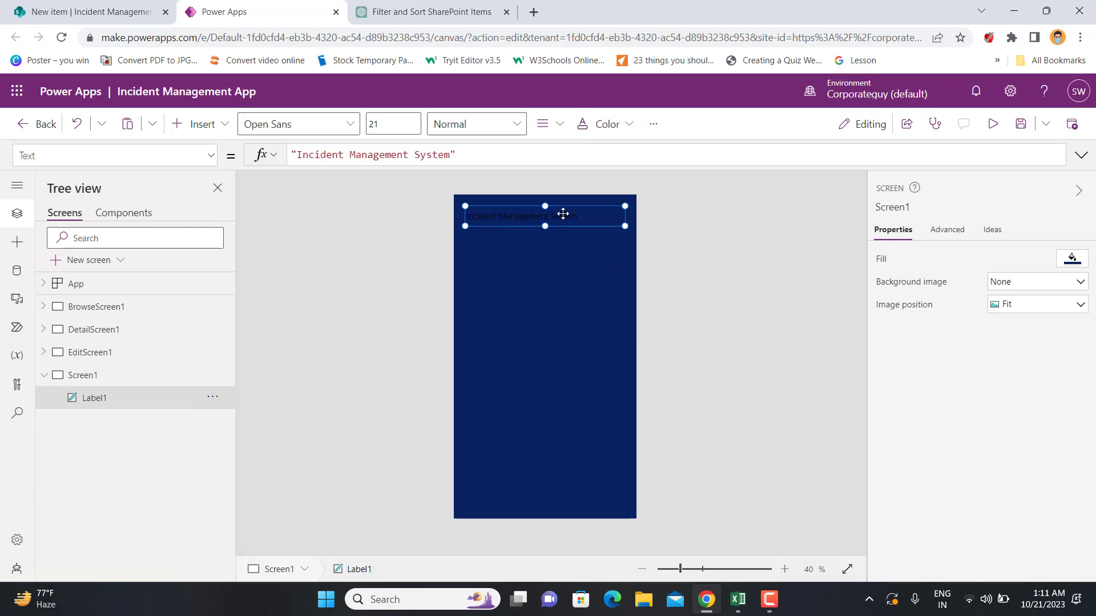
Step: Format the title label with font size 35, bold weight and a near-white text color
left_click(1067, 318)
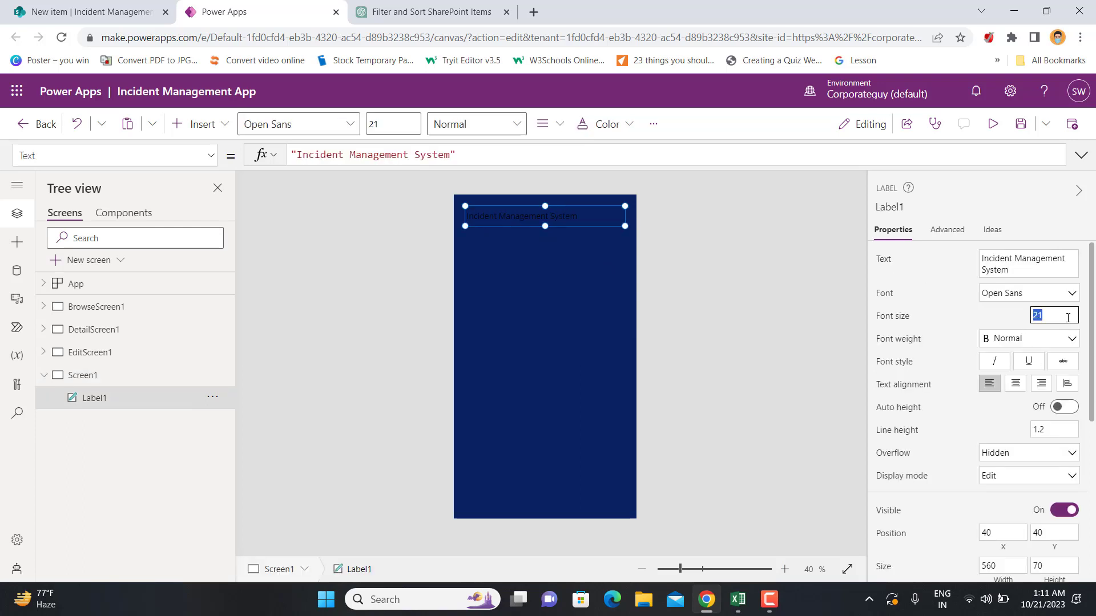
type("35")
left_click(1006, 405)
left_click(1022, 341)
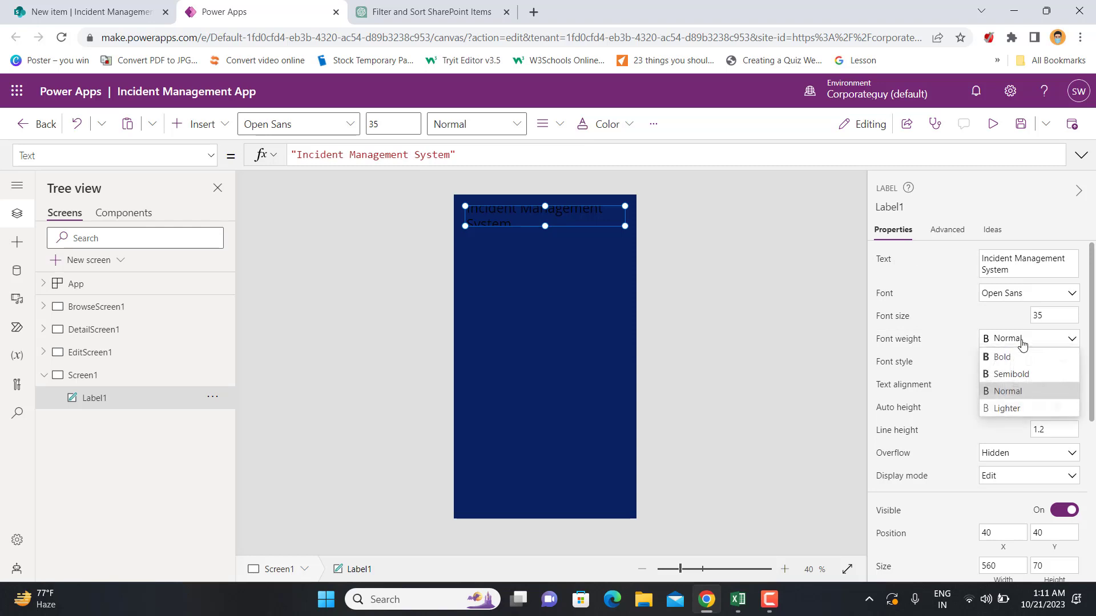
left_click(1015, 361)
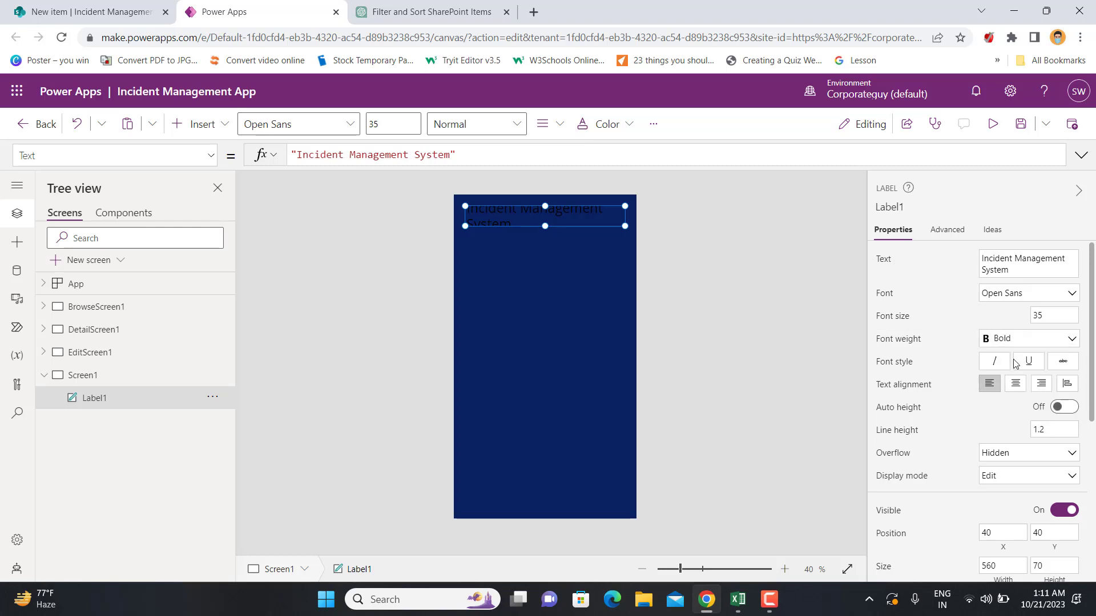
scroll(1058, 422, "down", 5)
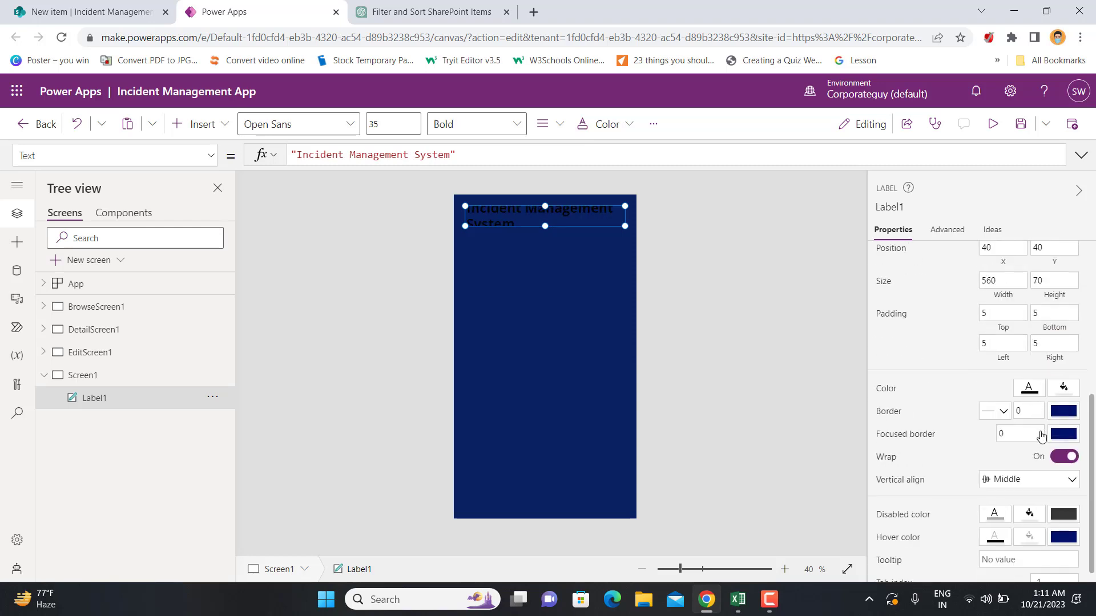
left_click(1028, 392)
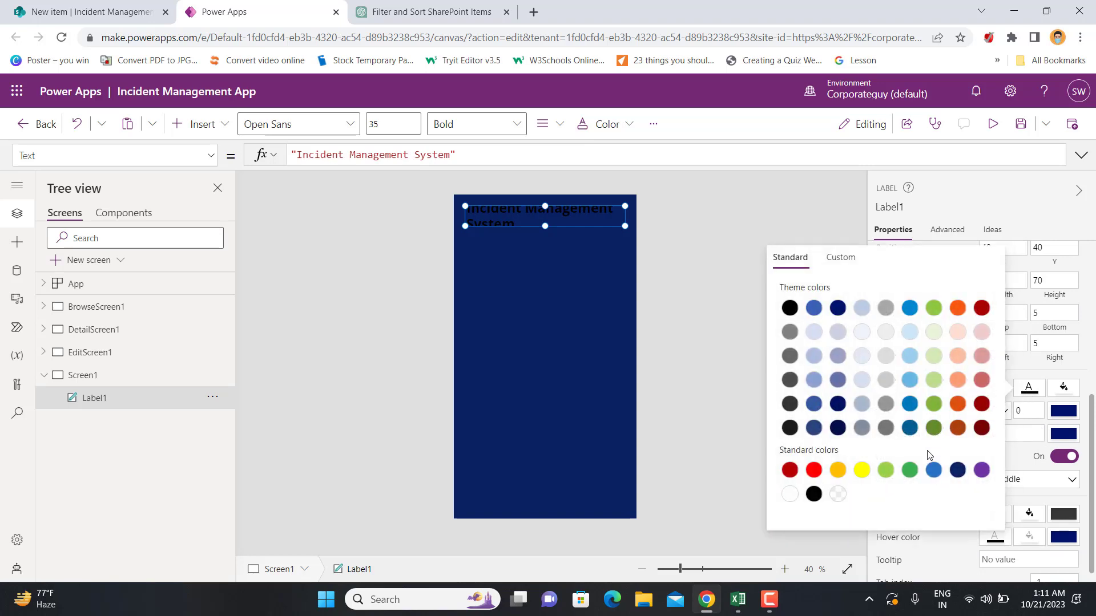
left_click(861, 331)
Step: Place the title label at X 40, Y 140, enlarge it to 560 by 240, and fill it with the standard dark blue
left_click_drag(549, 242, 552, 275)
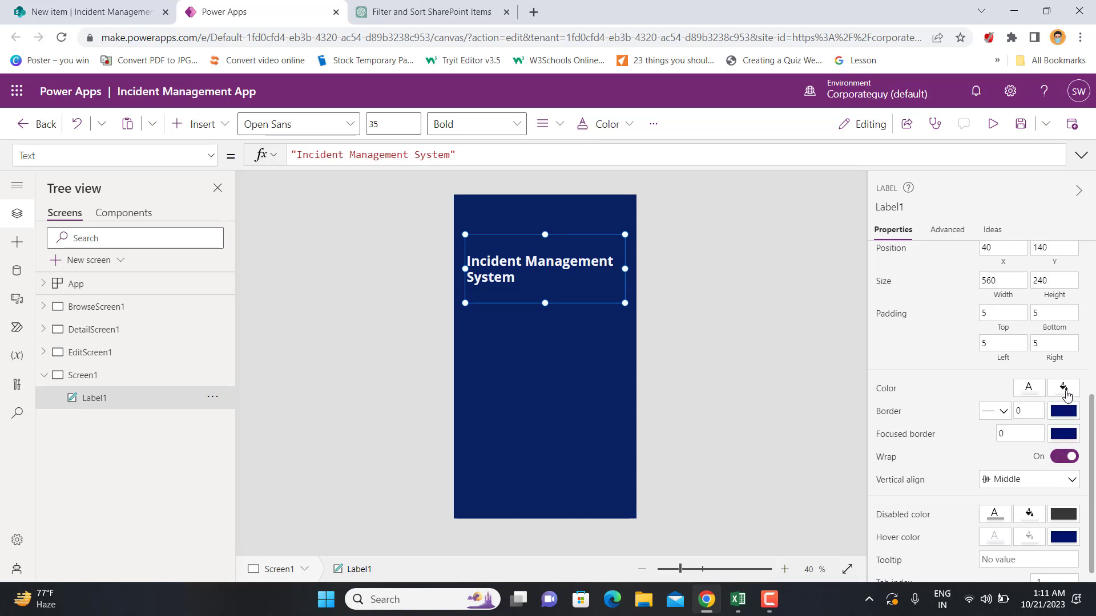
left_click(1065, 391)
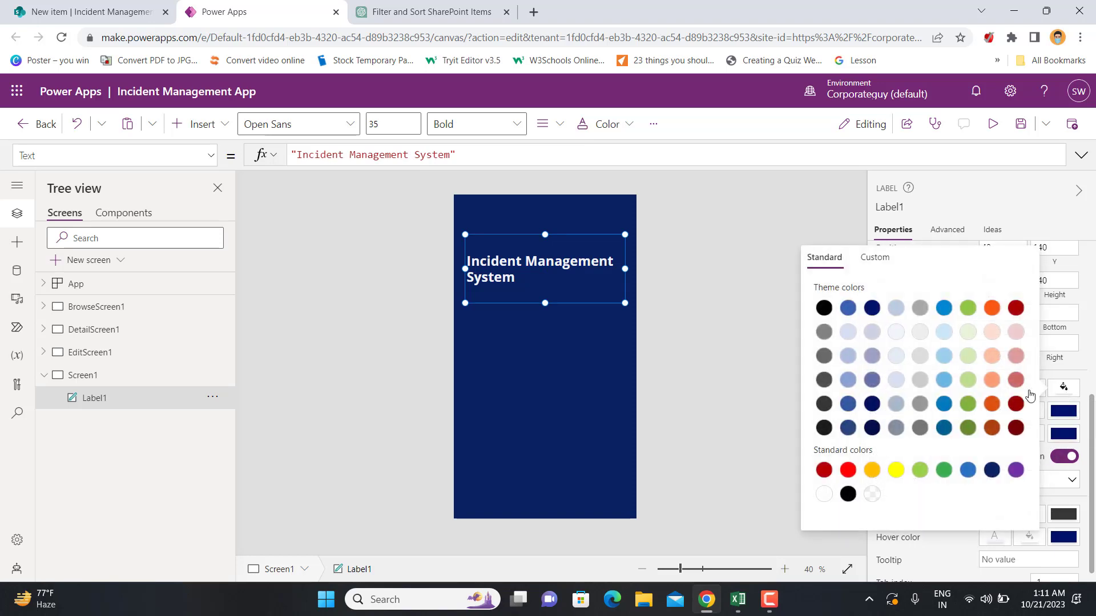
left_click(992, 470)
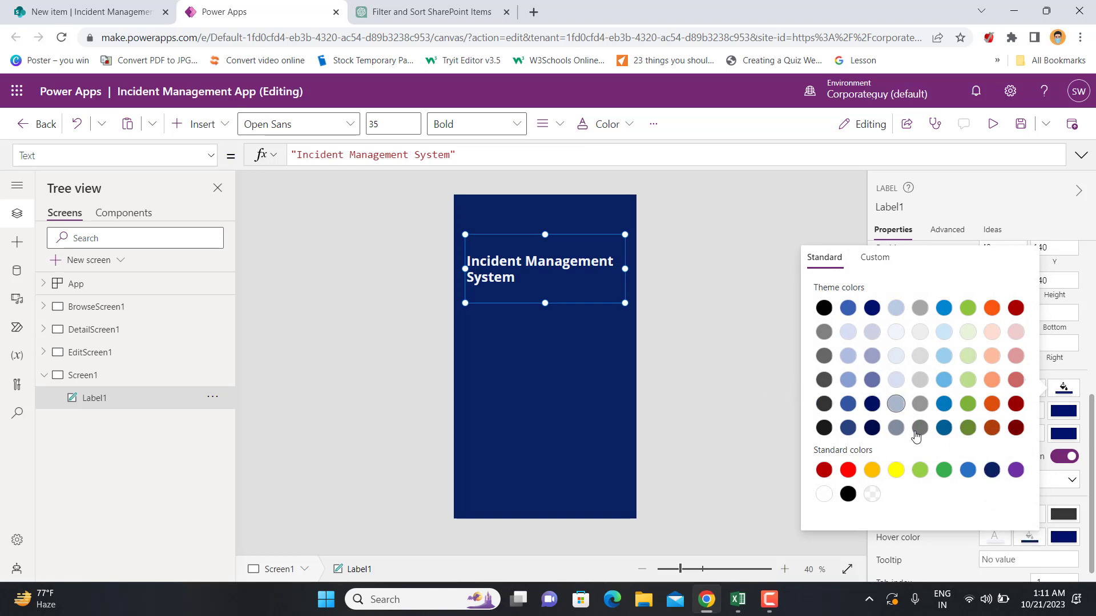
Step: Fill the title label with the standard amber color and stretch it across the full screen width, 640 wide at X 0
left_click(1013, 404)
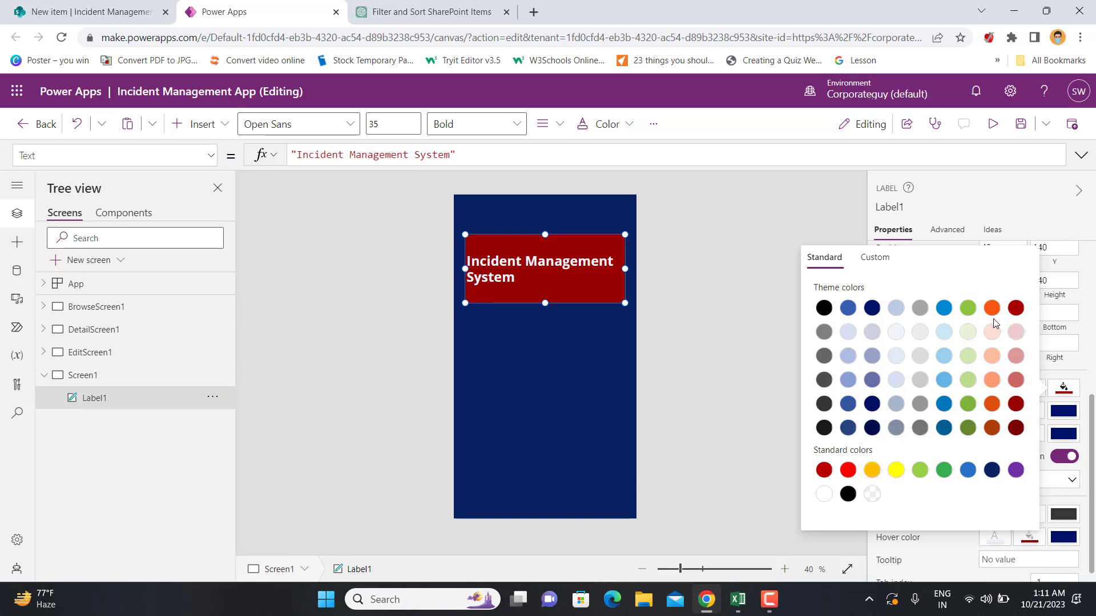
left_click(872, 471)
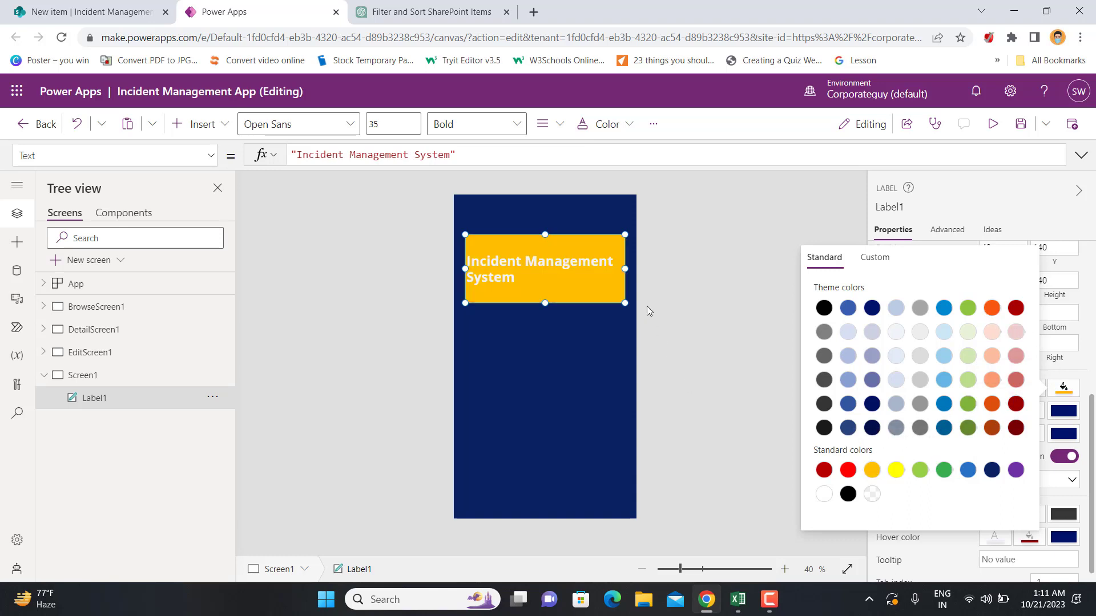
left_click(705, 303)
left_click(558, 286)
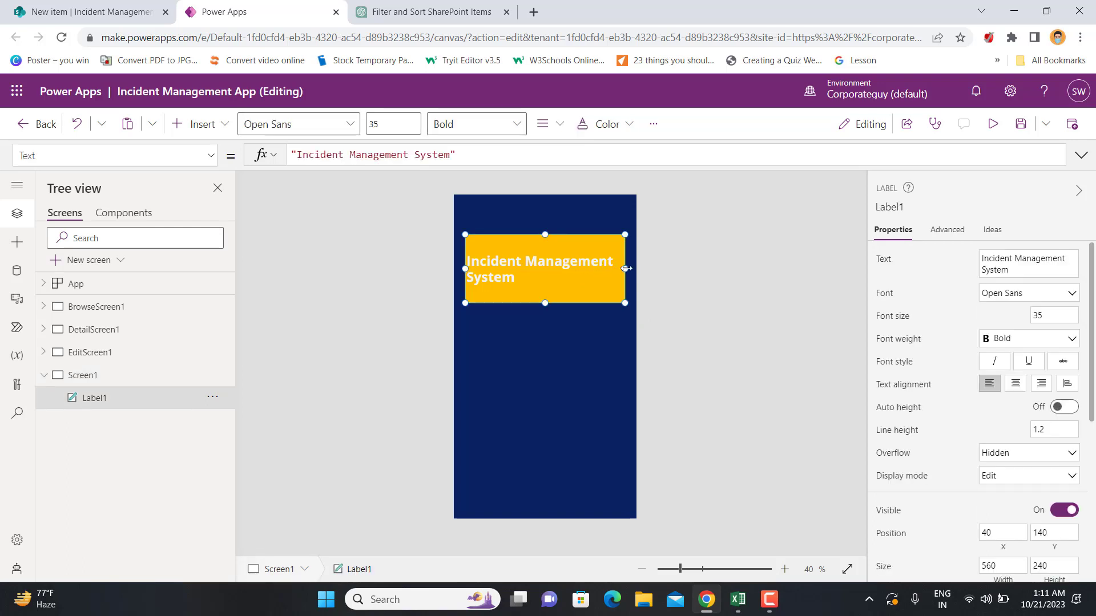
left_click_drag(632, 269, 640, 269)
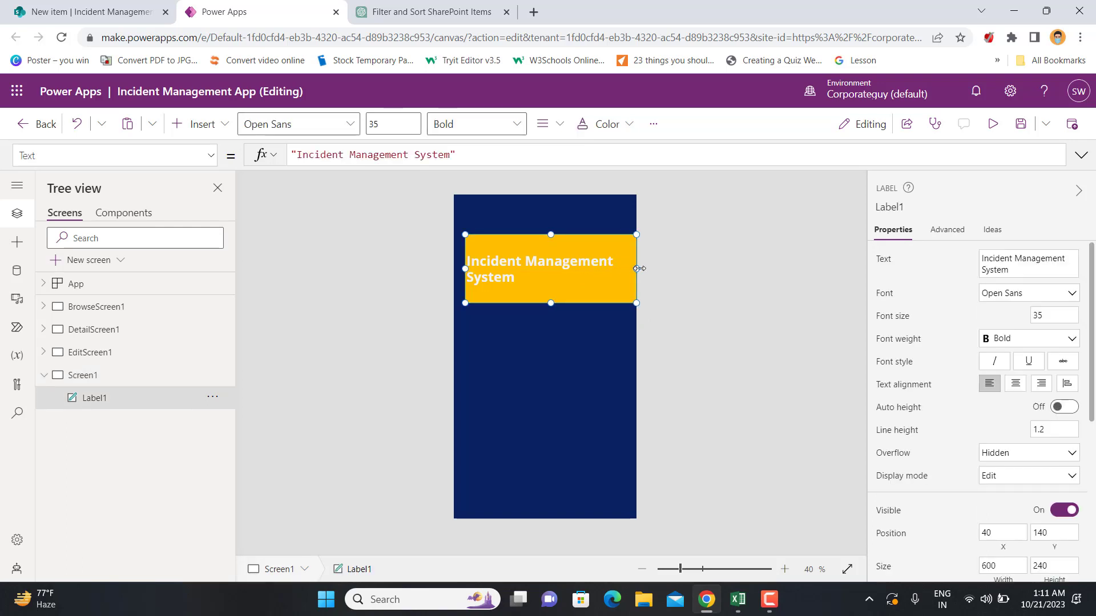
left_click_drag(460, 268, 451, 269)
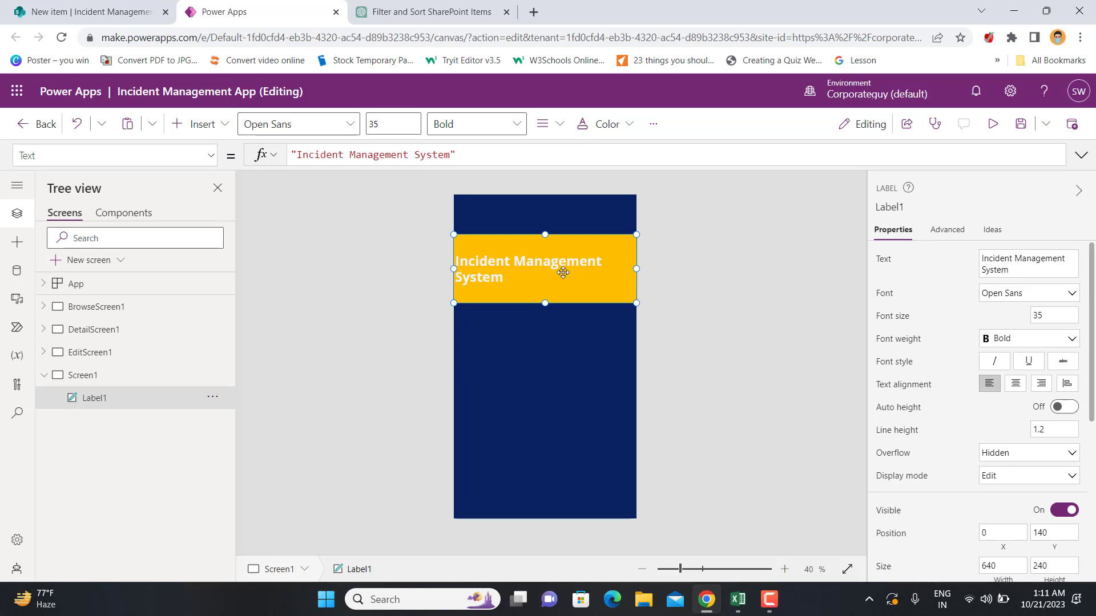
Step: Change the title label's text color to the dark blue theme color
scroll(1037, 397, "down", 5)
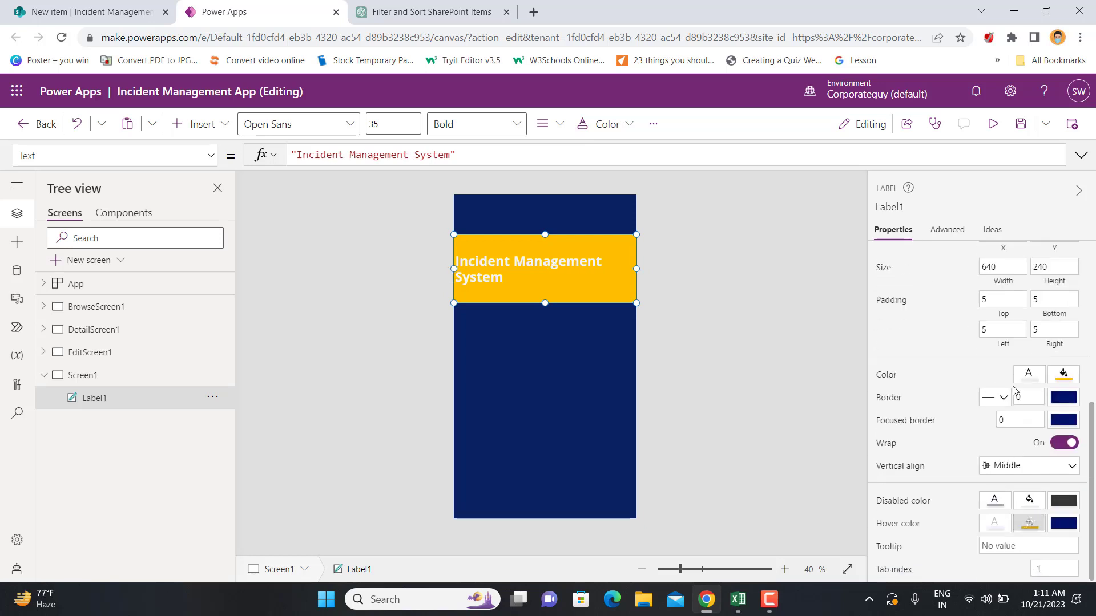
left_click(1031, 375)
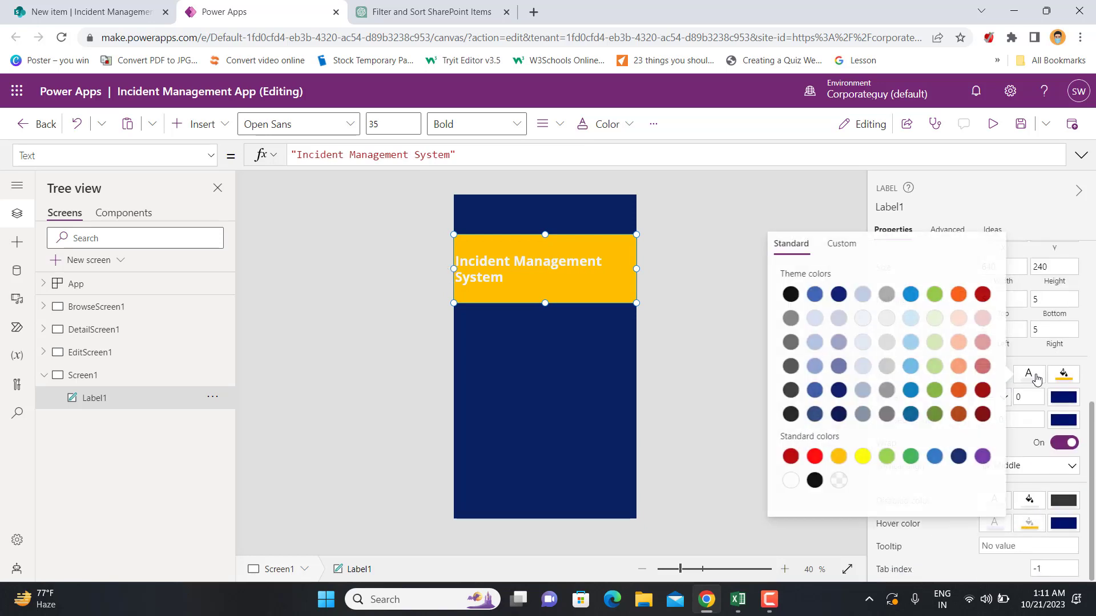
left_click(838, 295)
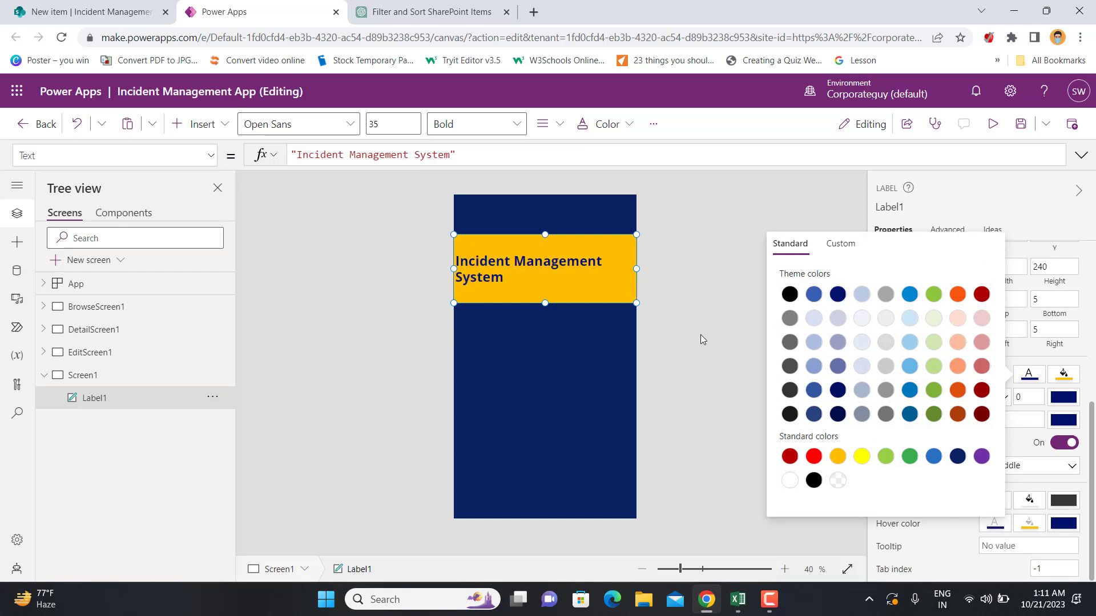
left_click(701, 335)
left_click(528, 259)
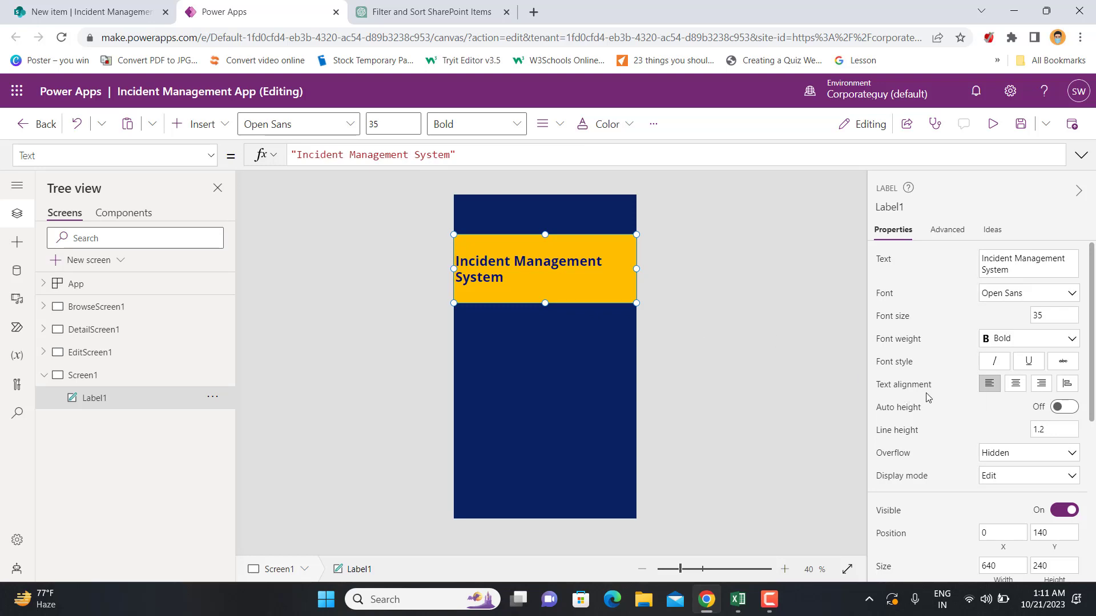
Step: Set the title label's font size to 40 and center its text
left_click(1061, 314)
type("40")
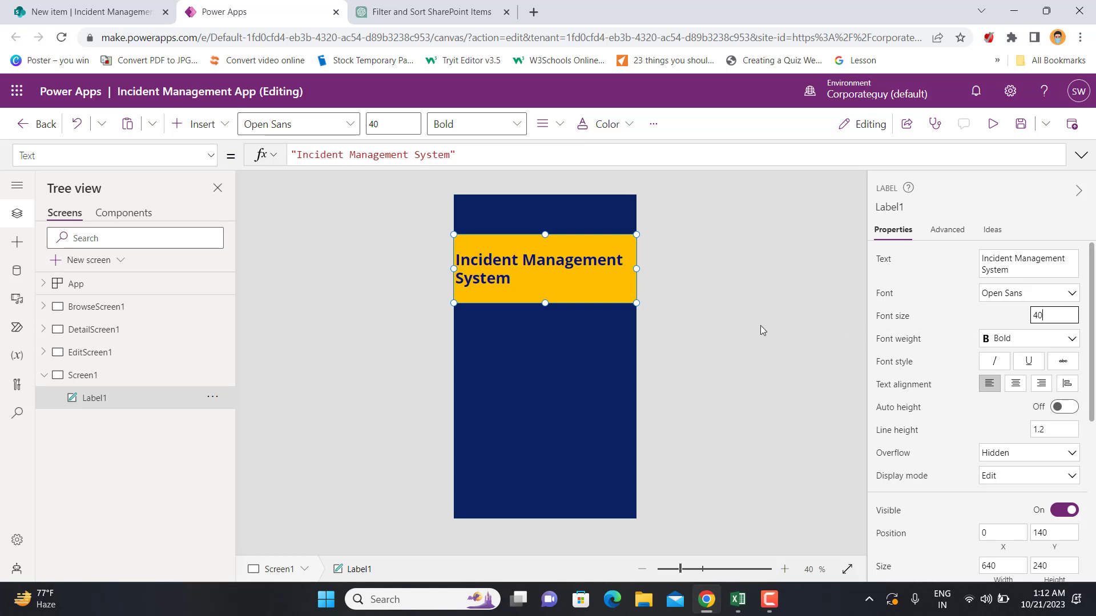
left_click(1016, 383)
left_click(803, 327)
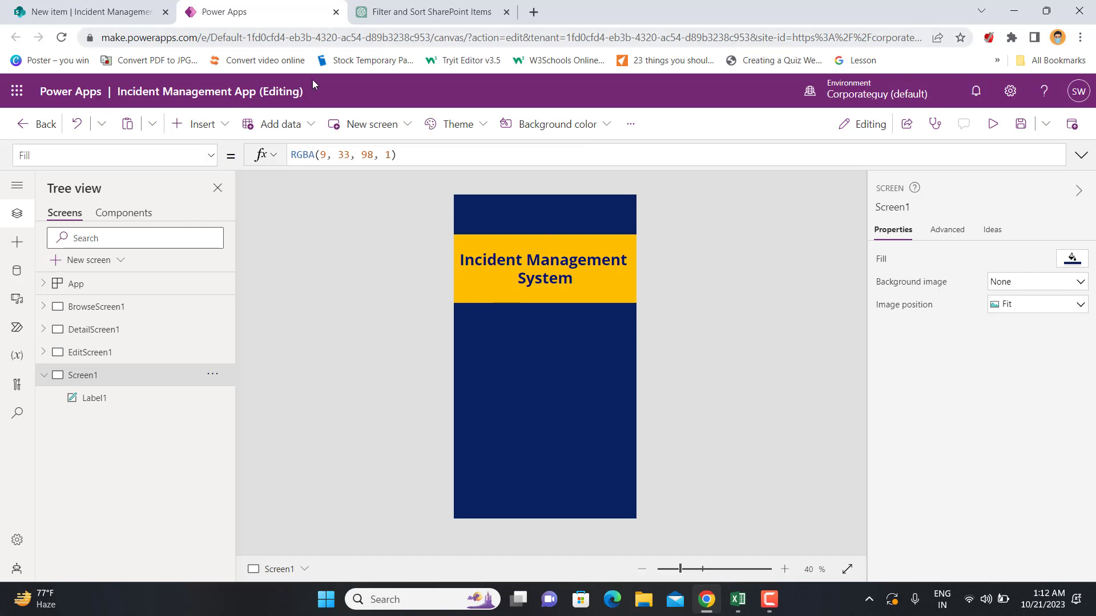
Step: Insert an Add icon on Screen1, enlarge it to about 211 by 214, and place it below the title at about X 22, Y 516
left_click(222, 130)
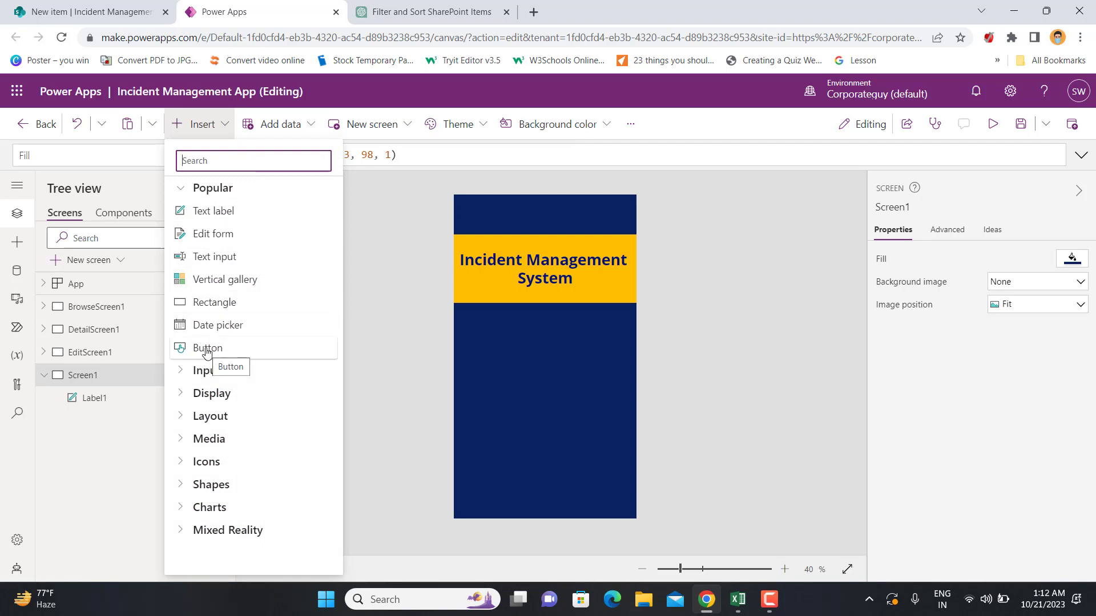
left_click(201, 465)
scroll(252, 432, "down", 4)
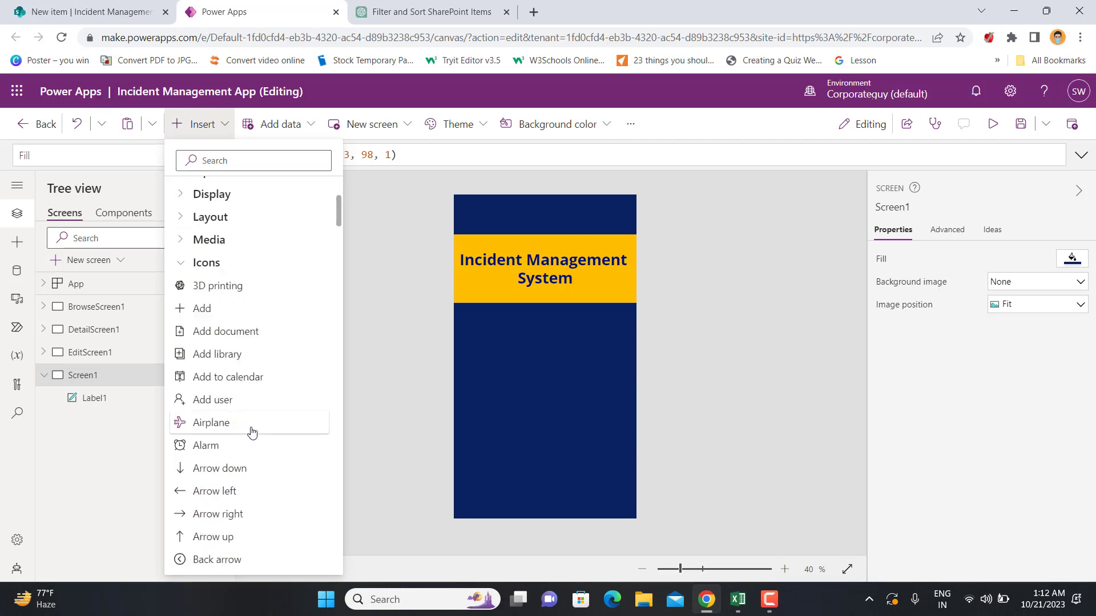
left_click(190, 301)
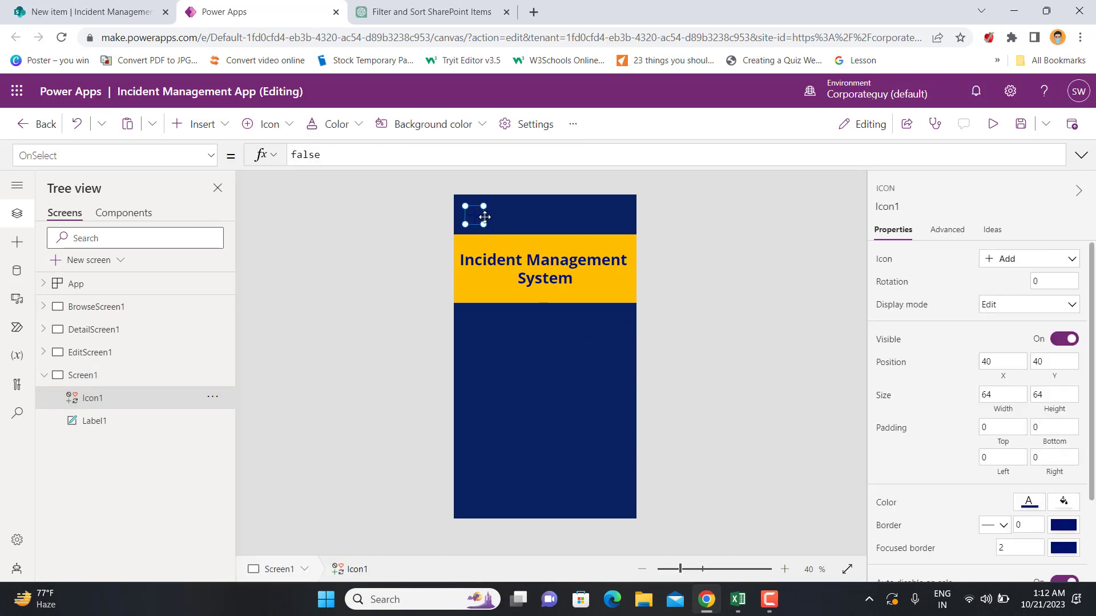
left_click_drag(483, 224, 488, 370)
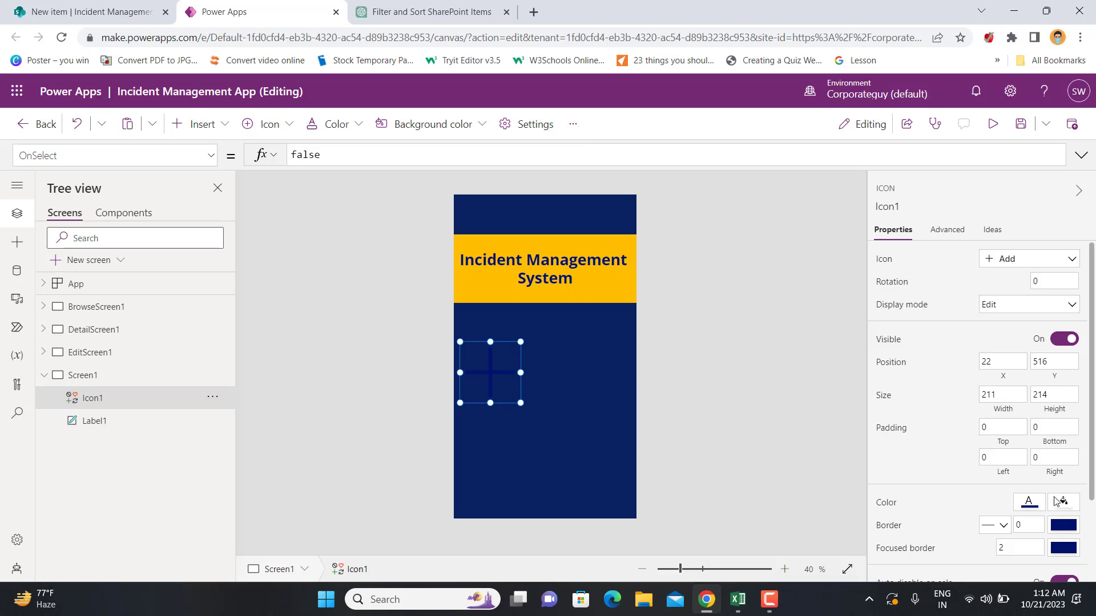
Step: Fill the Add icon's background with white and shrink the icon to about 163 by 161
scroll(1061, 509, "down", 2)
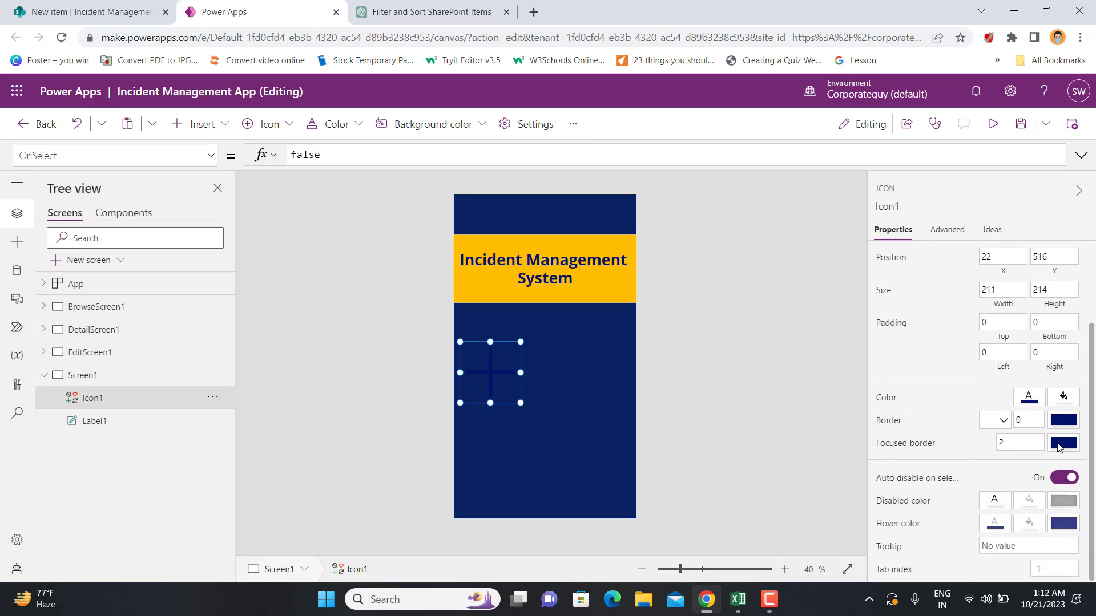
left_click(1065, 398)
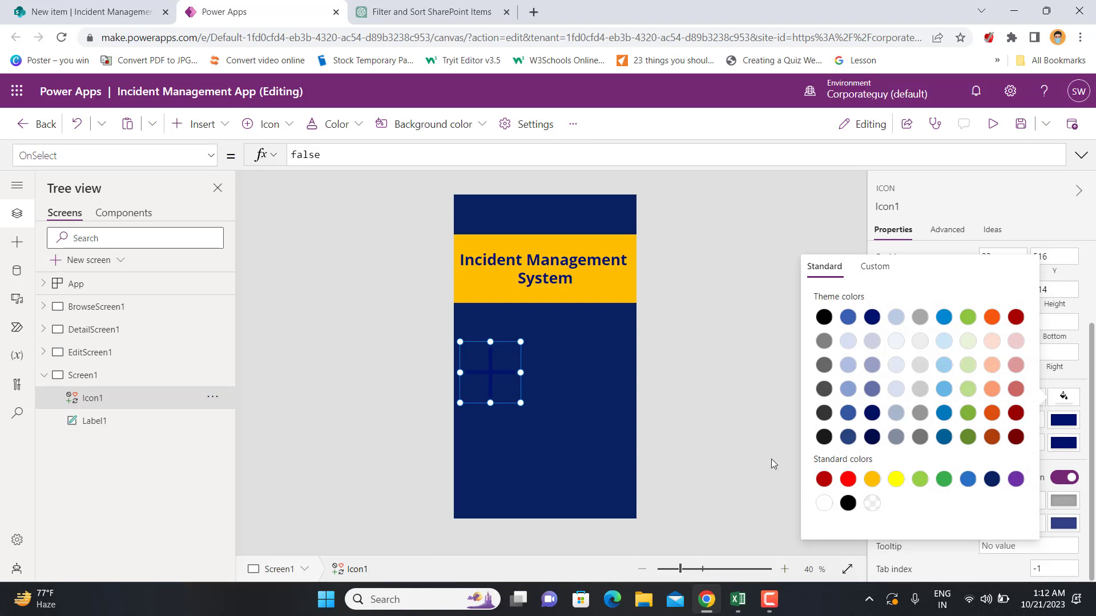
left_click(826, 503)
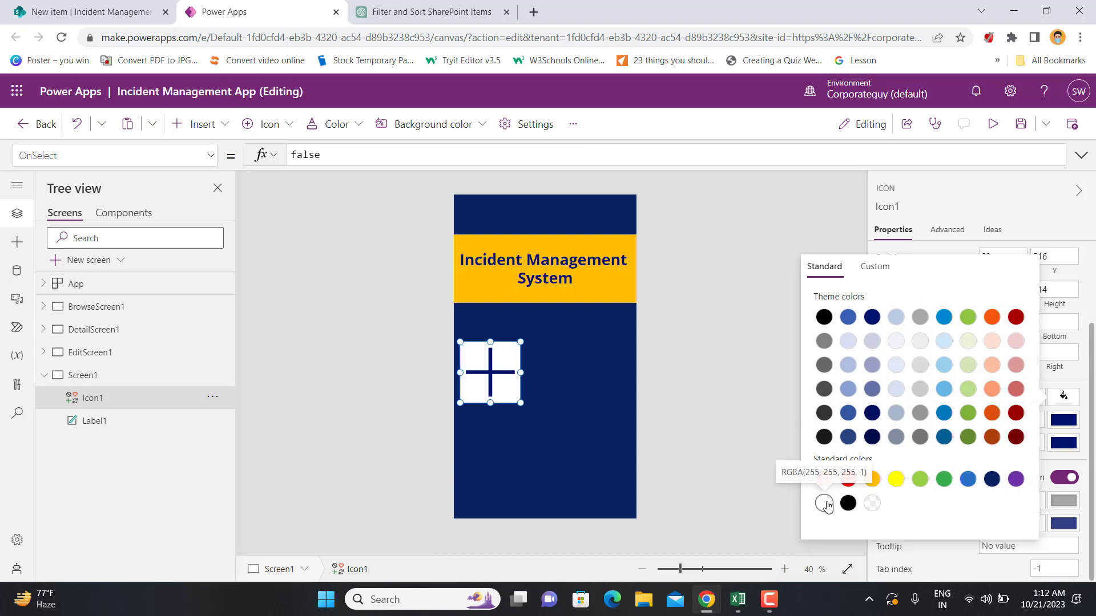
left_click(679, 399)
left_click(499, 382)
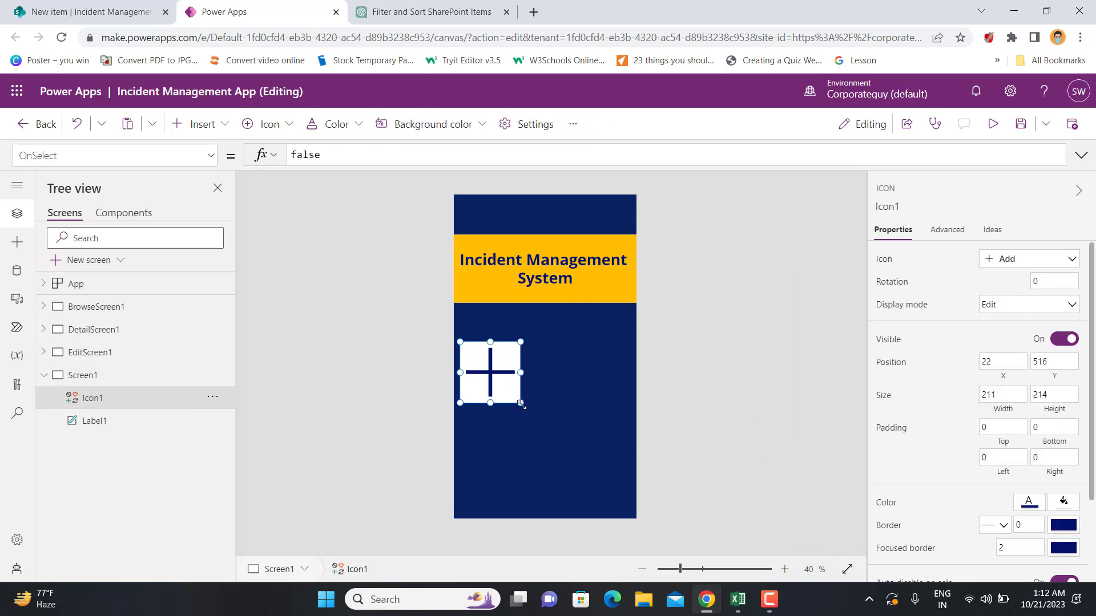
left_click_drag(517, 401, 507, 388)
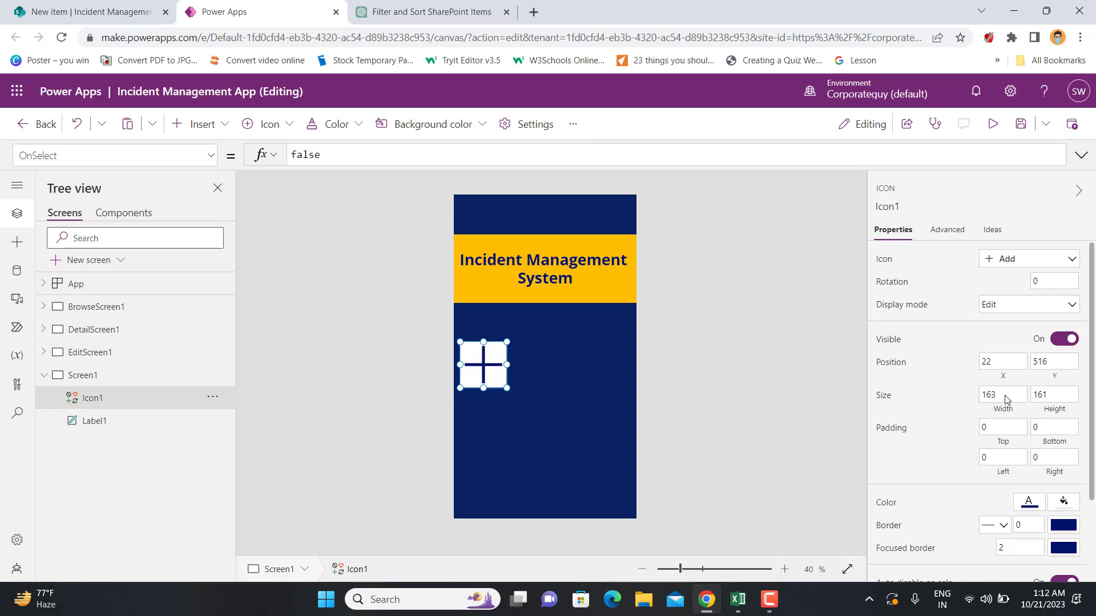
Step: Look through the Add icon's display and advanced properties, including its action, data and design settings
scroll(1021, 445, "down", 3)
scroll(1022, 524, "up", 2)
scroll(994, 458, "down", 2)
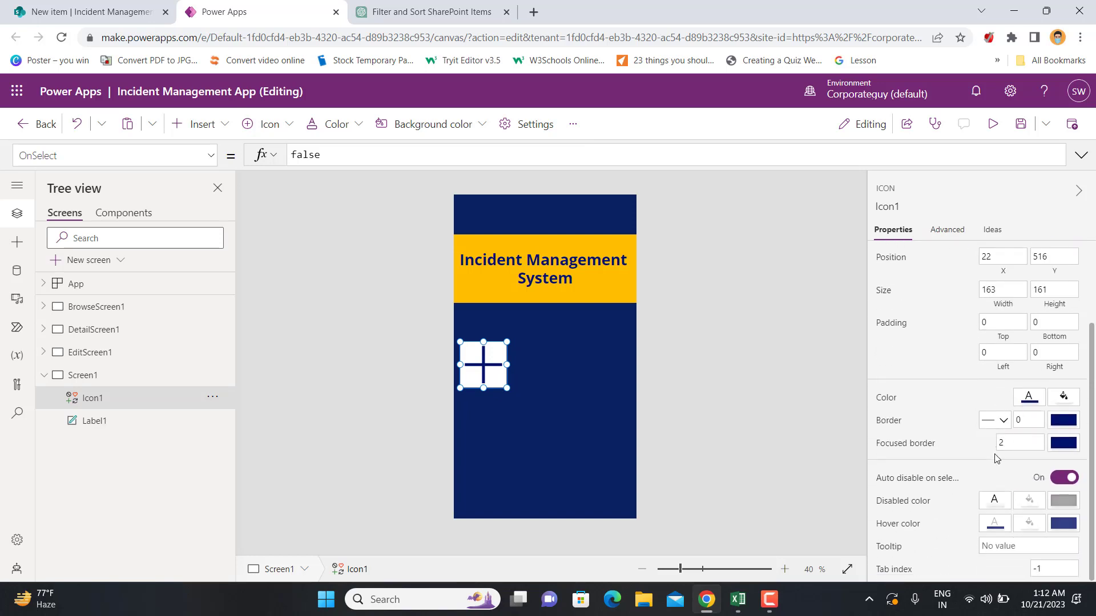
left_click(948, 230)
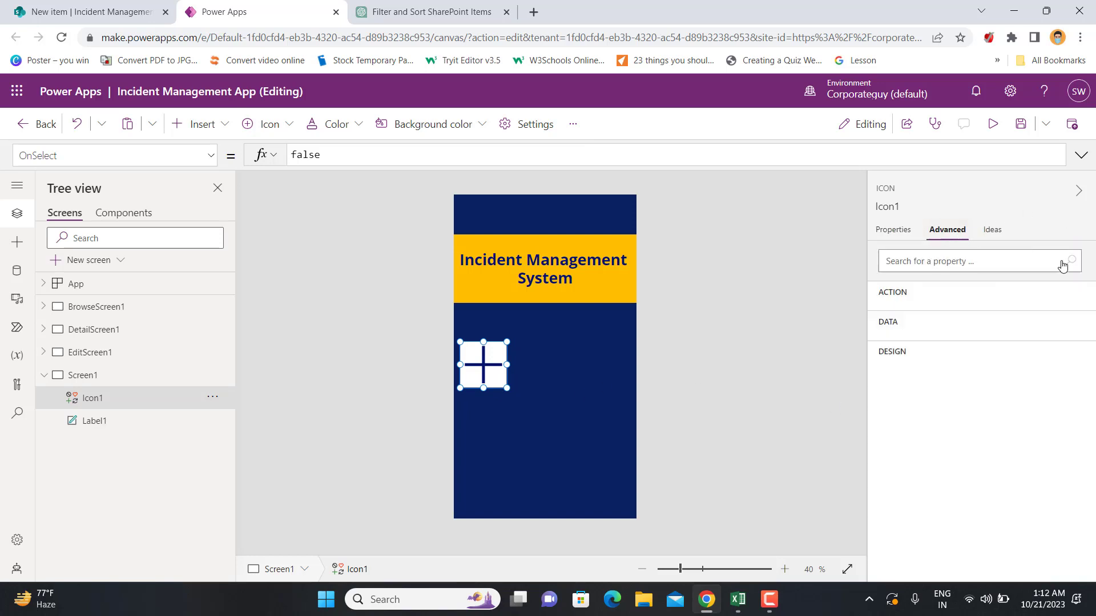
scroll(992, 438, "down", 10)
scroll(992, 438, "up", 10)
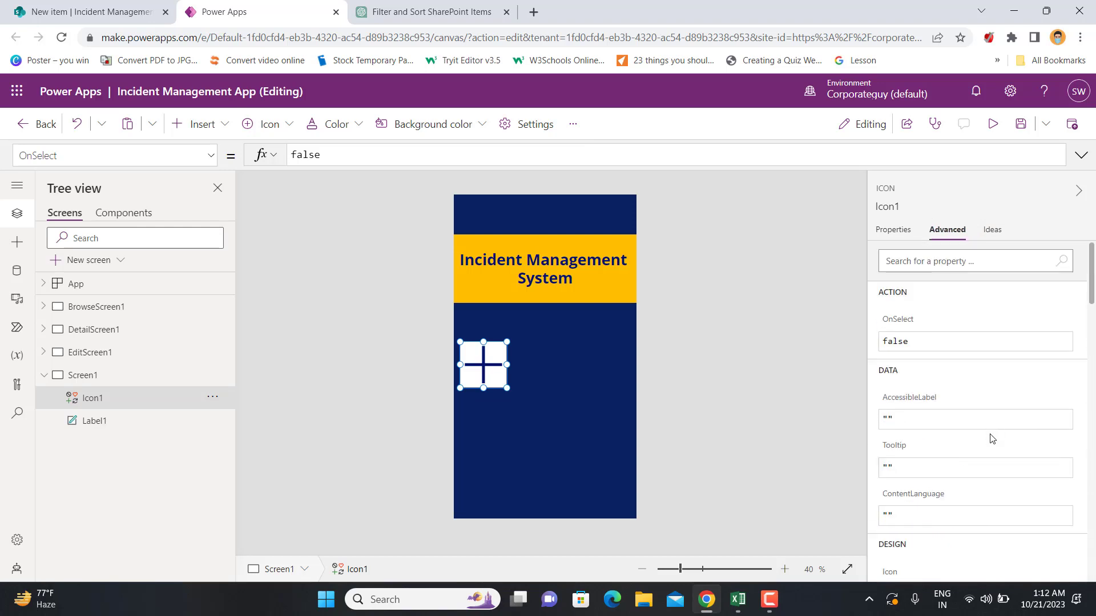
left_click(606, 352)
left_click(491, 358)
left_click(520, 338)
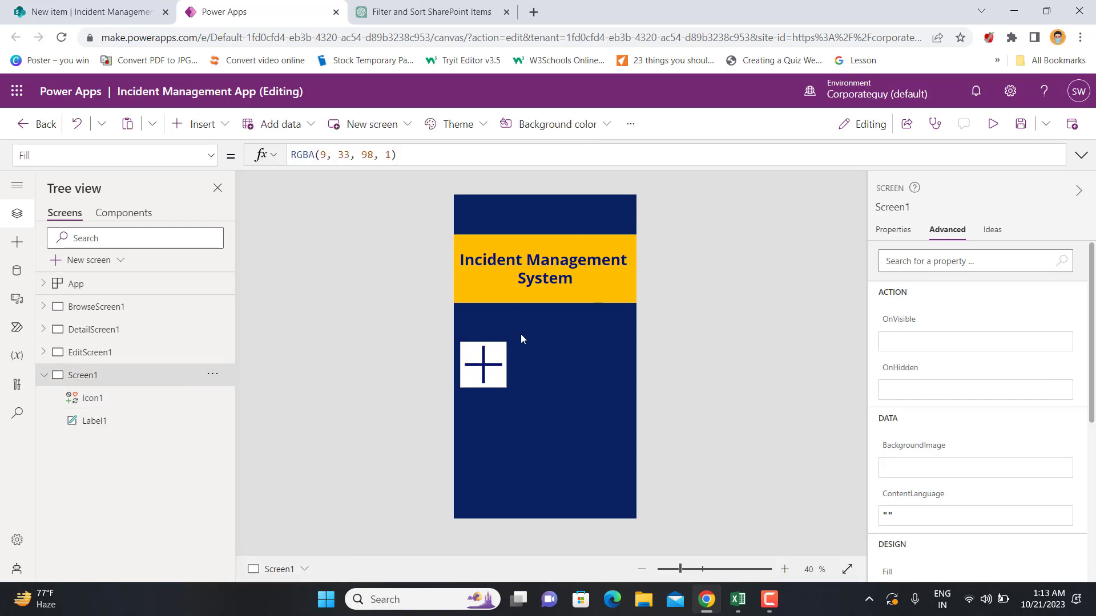
Step: Replace the Add icon's OnSelect formula with the opening of a Navigate function call
left_click(474, 361)
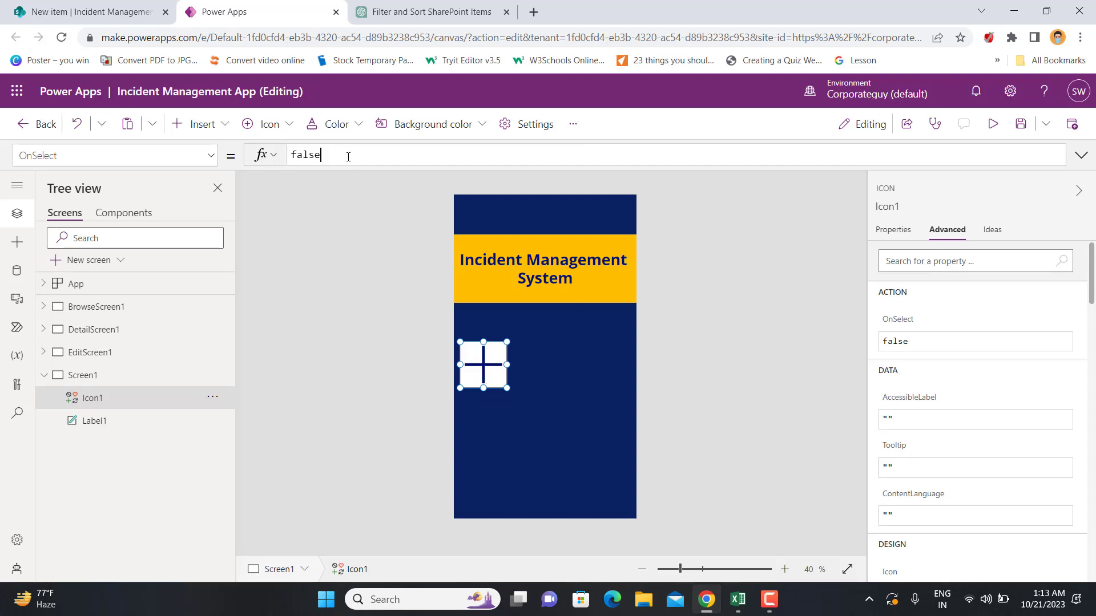
left_click(406, 359)
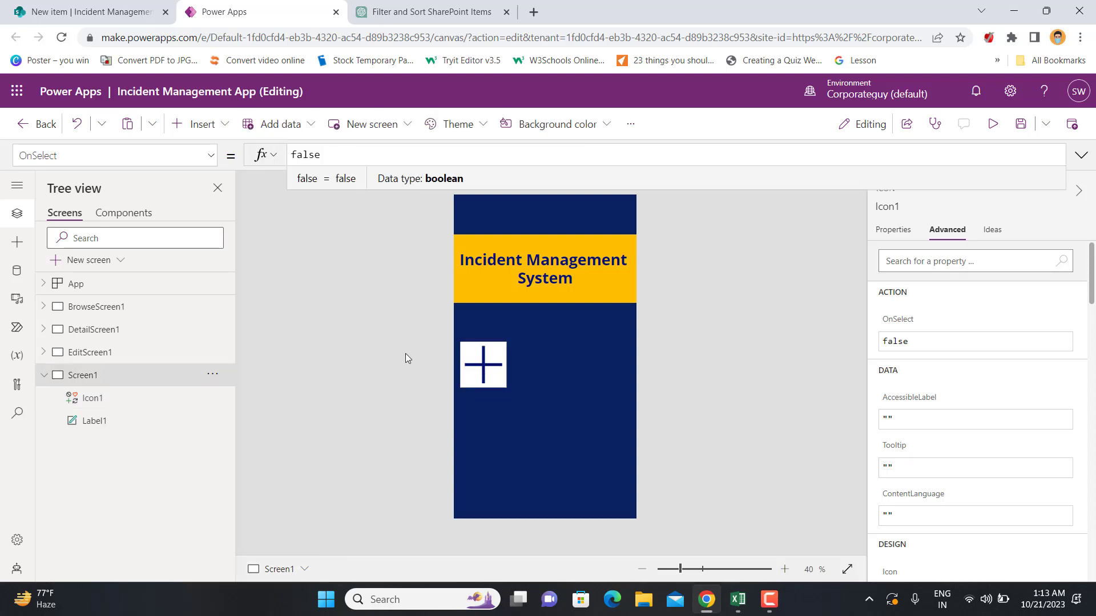
left_click(470, 360)
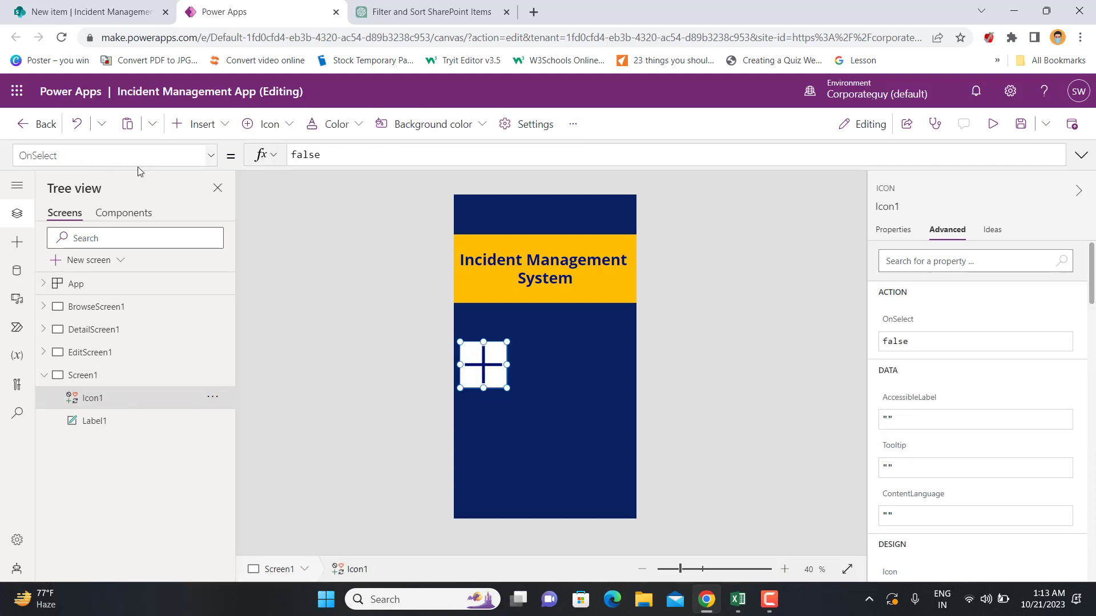
left_click(322, 155)
key("BackSpace")
key("BackSpace")
key("BackSpace")
key("BackSpace")
key("BackSpace")
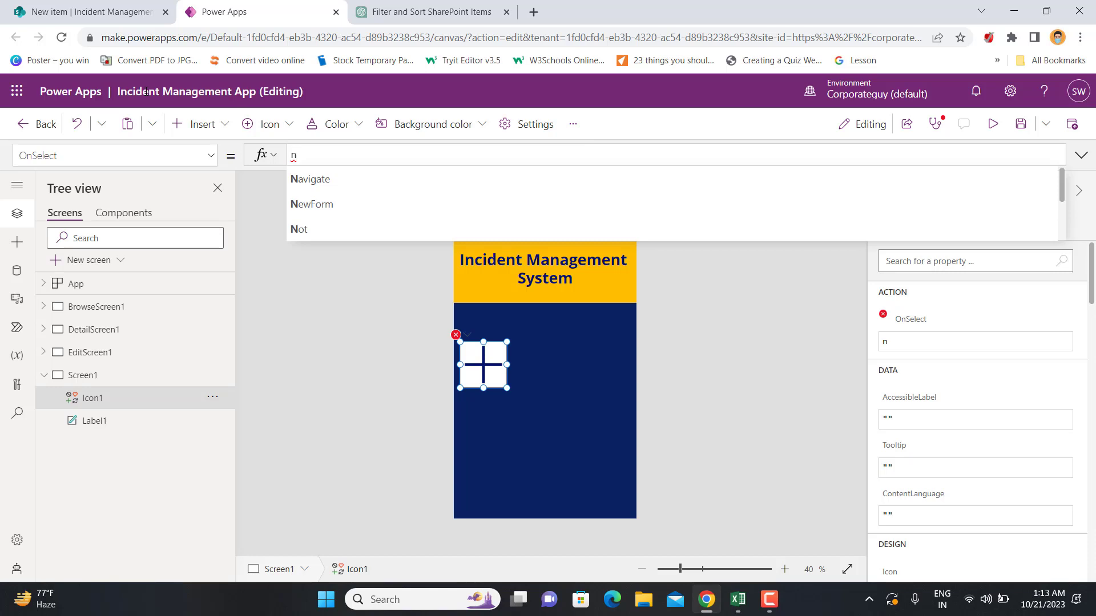
type("n")
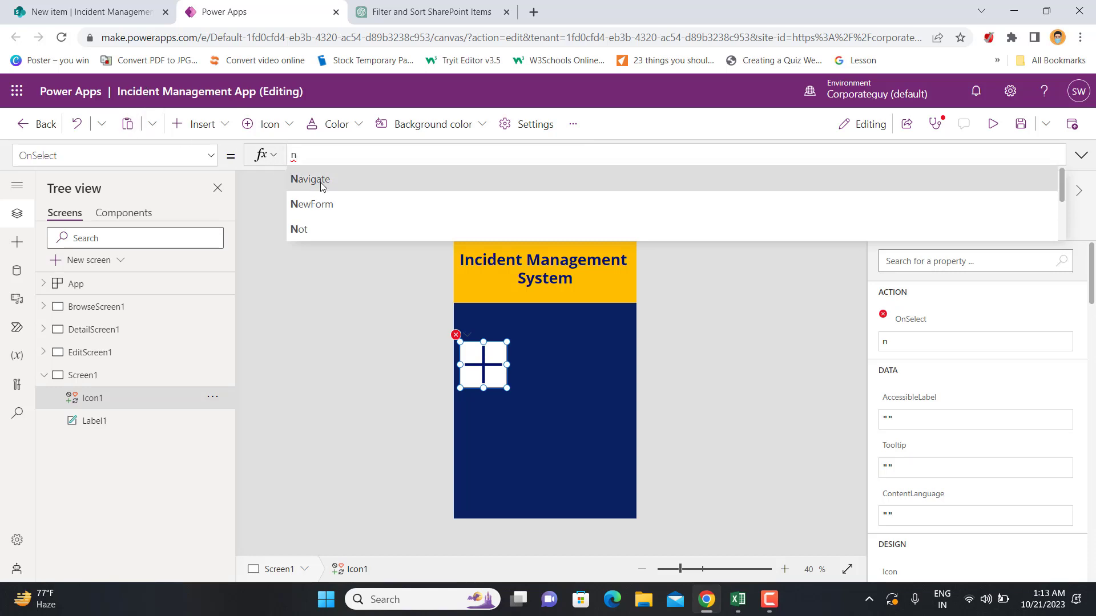
left_click(360, 175)
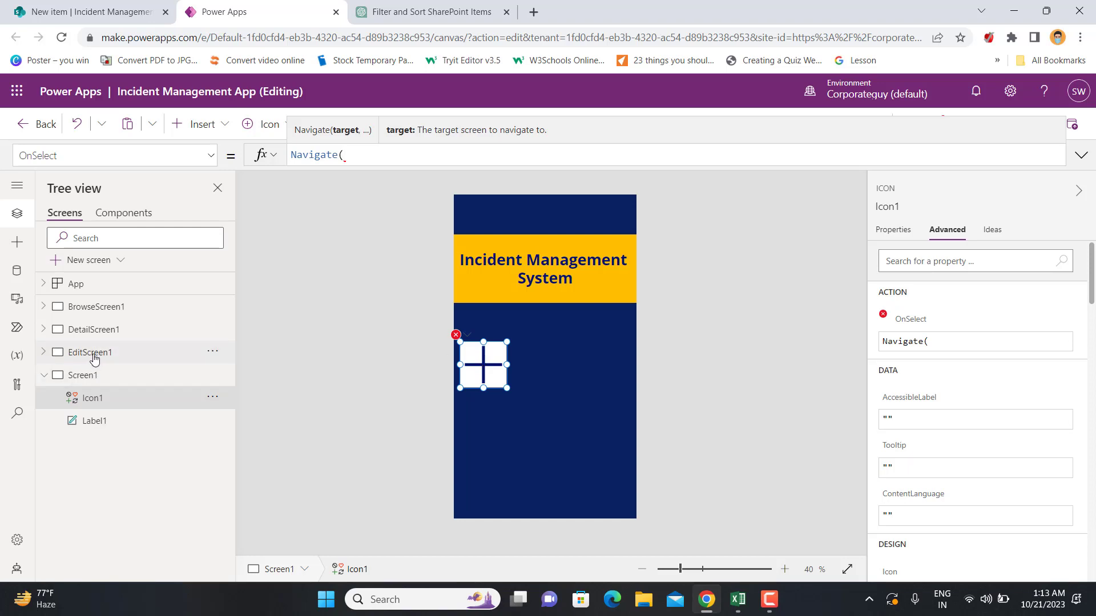
Step: Enter EditForm1 as the Navigate target and complete the OnSelect formula as Navigate(EditForm1)
type("edi")
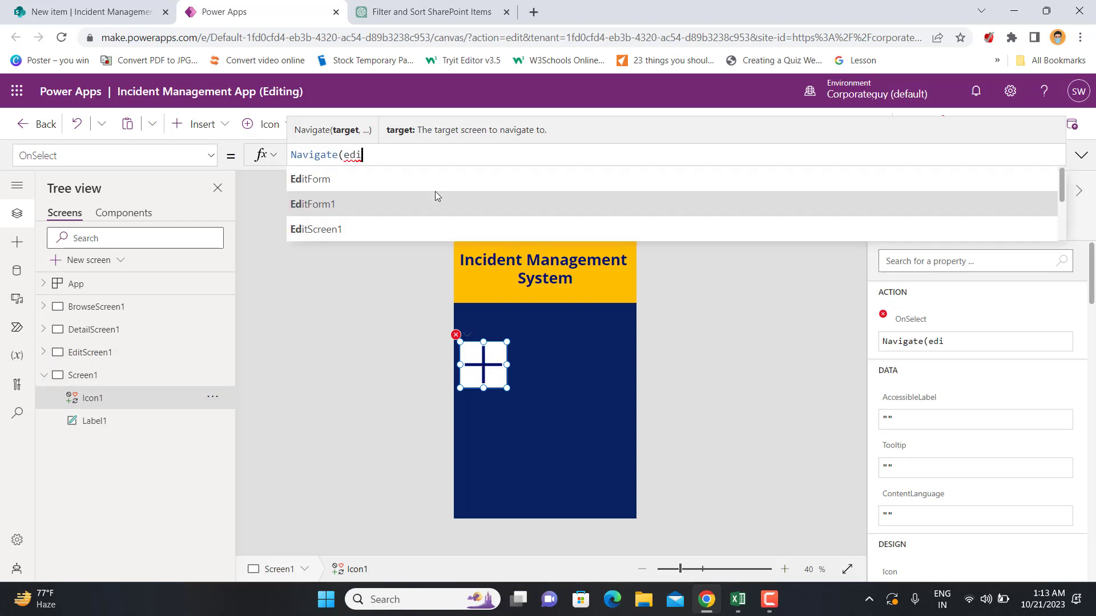
left_click(318, 204)
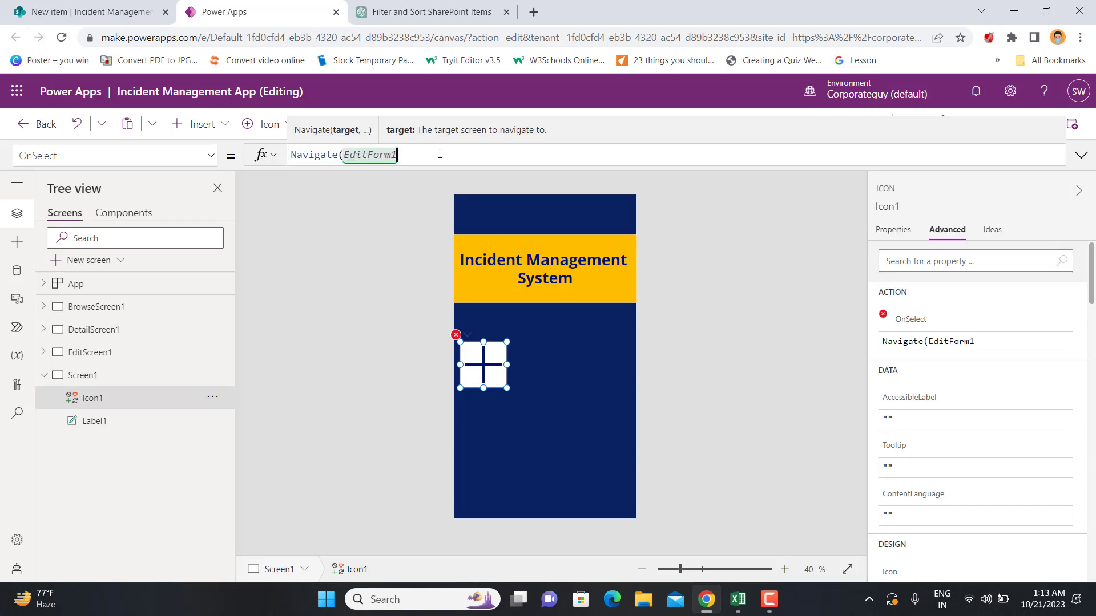
key("shift+Return")
type("0")
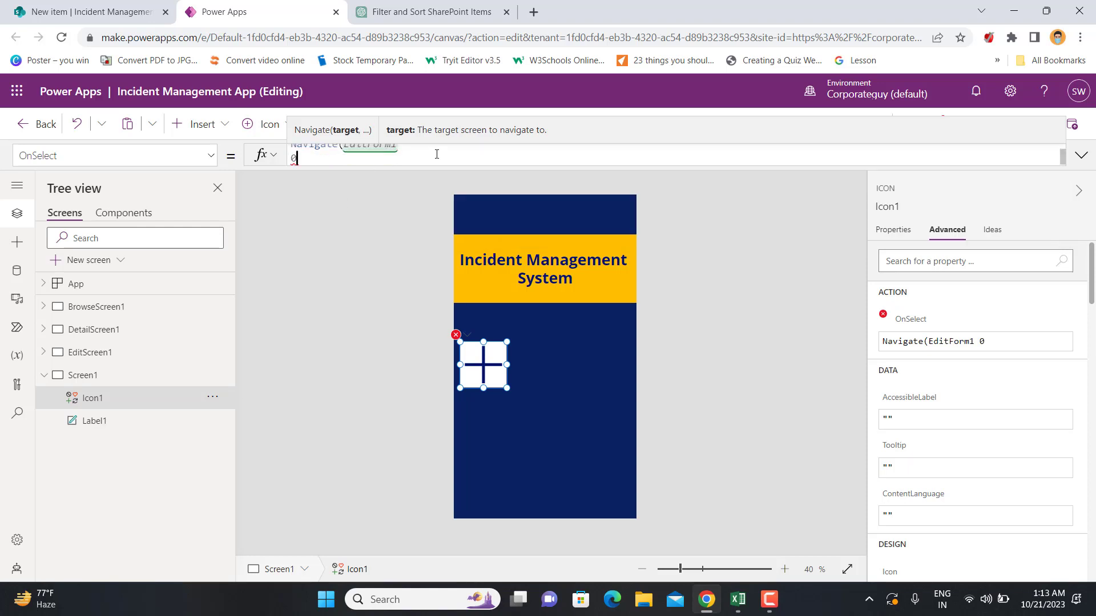
key("BackSpace")
key("BackSpace")
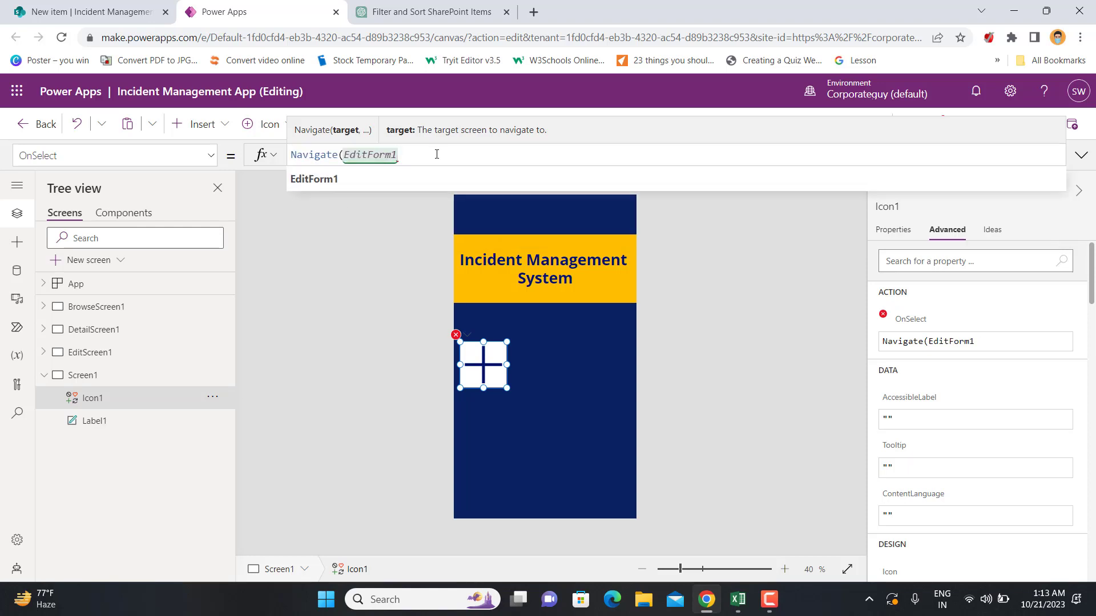
type(")")
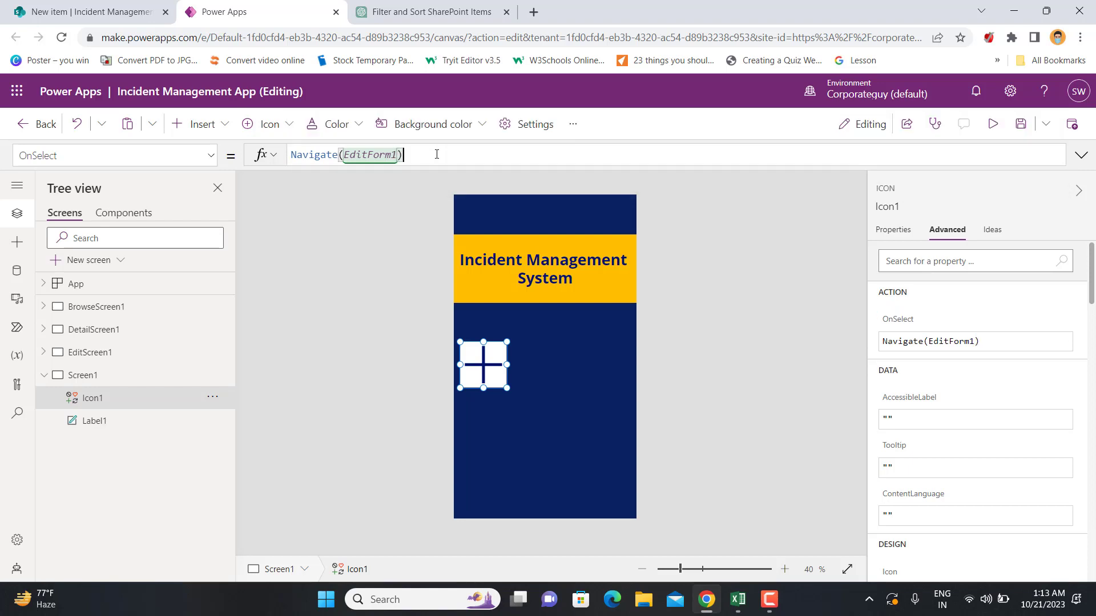
Step: Preview the app from the title screen, test the Add icon's navigation, cancel the opened form and exit the preview
key("shift+Return")
left_click(699, 372)
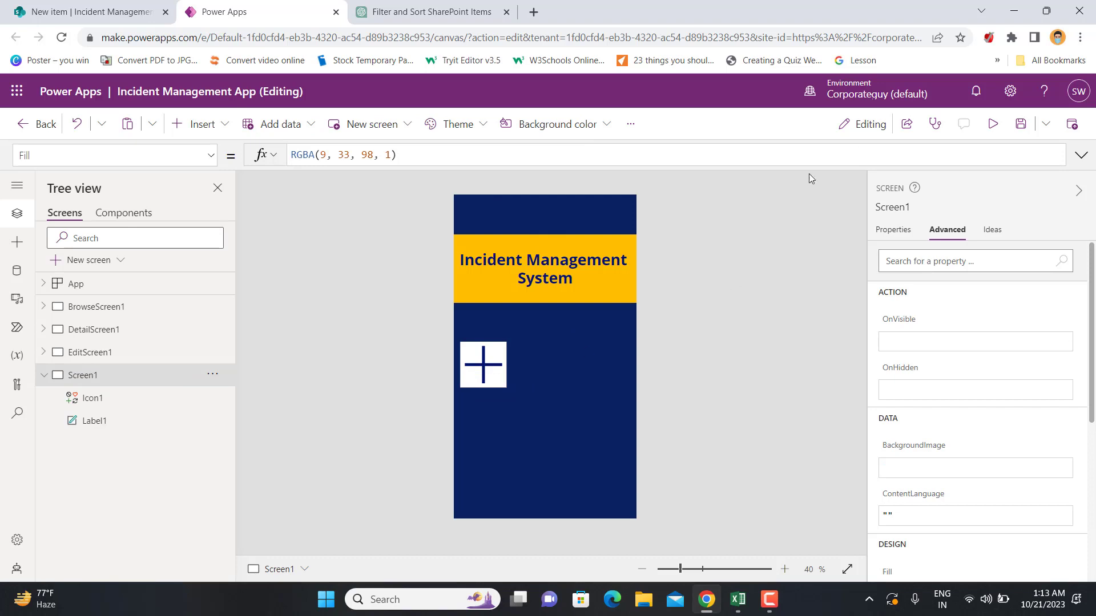
left_click(993, 127)
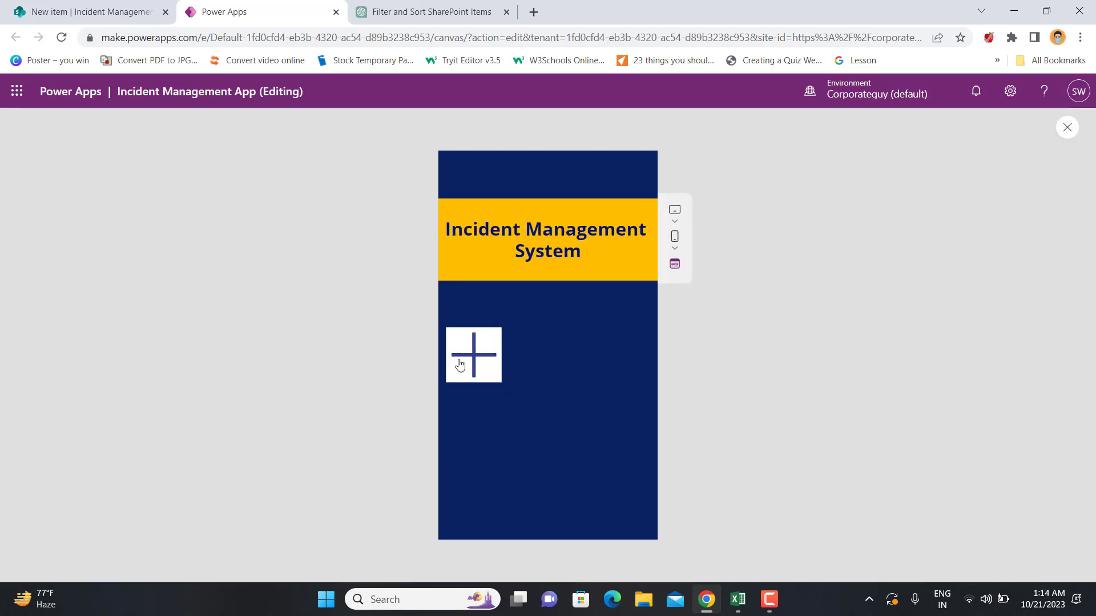
left_click(489, 365)
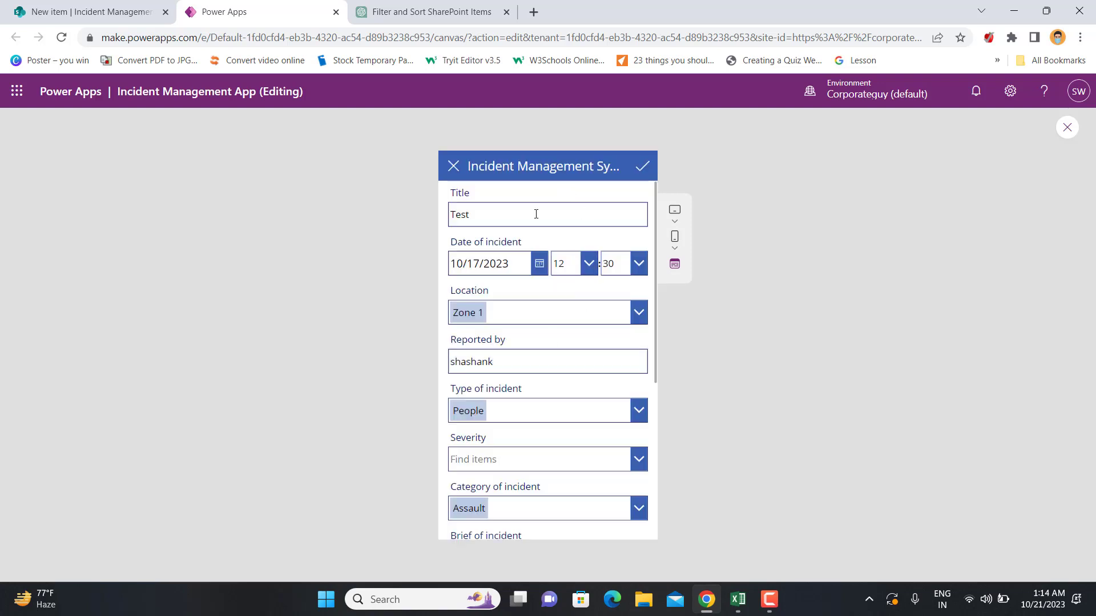
scroll(510, 412, "down", 5)
left_click(455, 166)
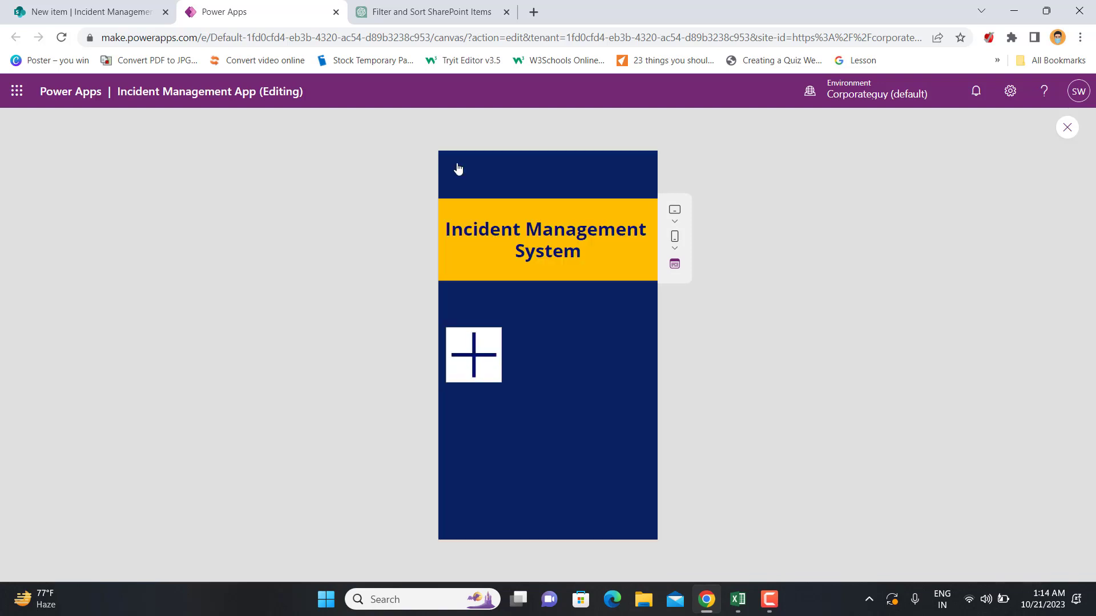
left_click(1066, 128)
Step: Set the default mode of EditForm1 on EditScreen1 to New
left_click(90, 354)
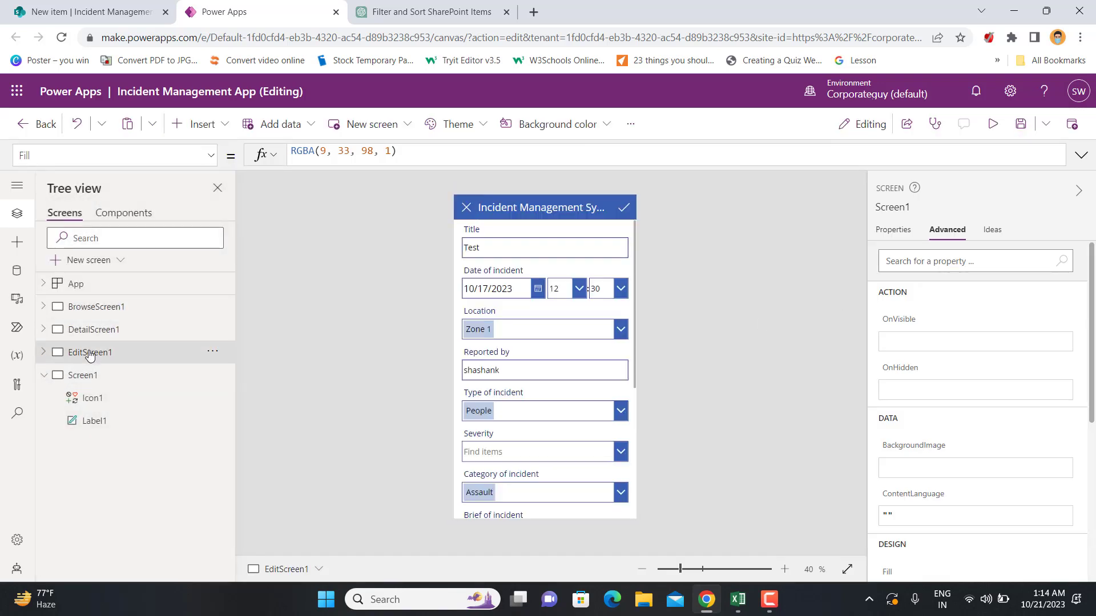
left_click(633, 261)
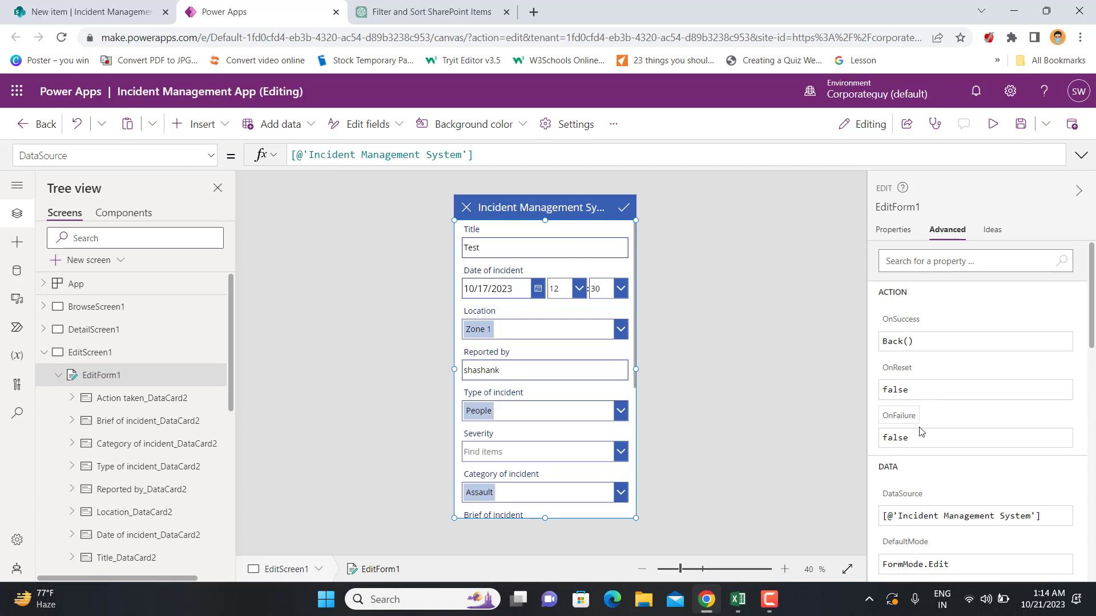
left_click(894, 230)
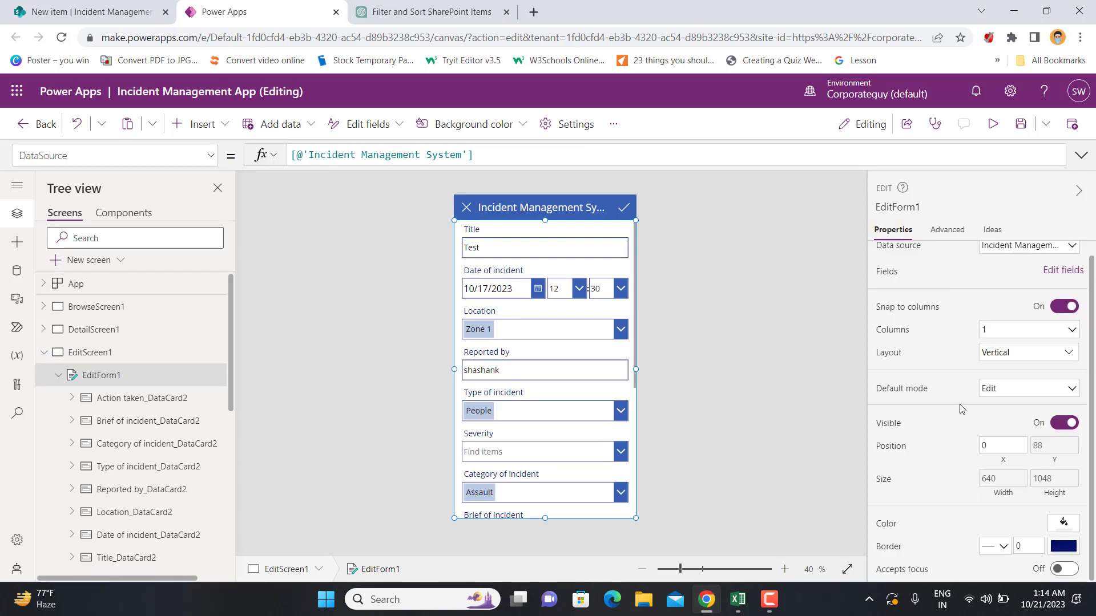
left_click(1003, 391)
left_click(991, 425)
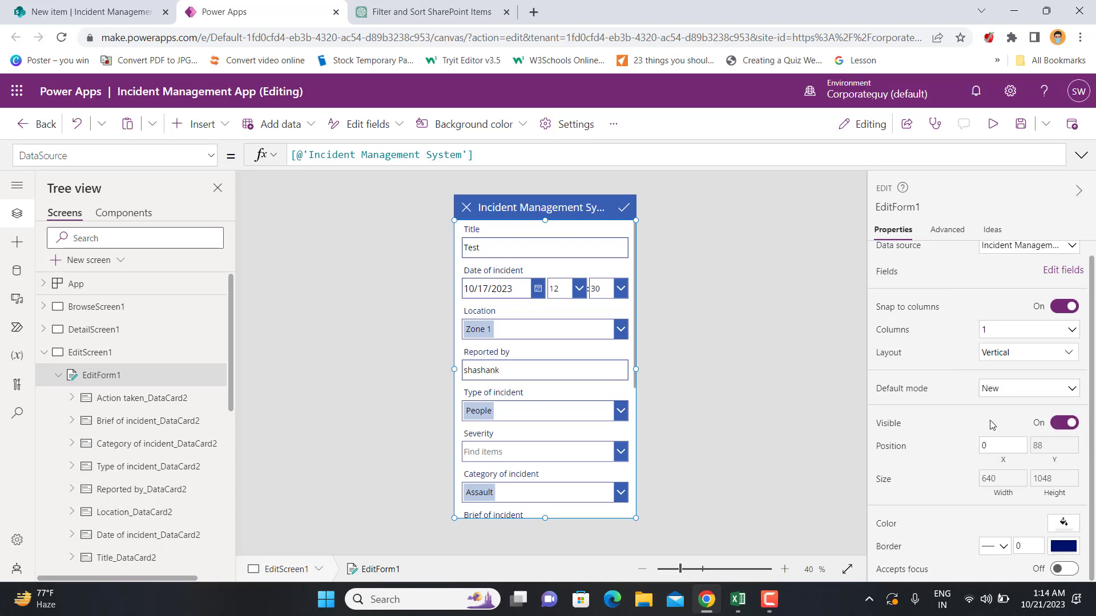
left_click(779, 342)
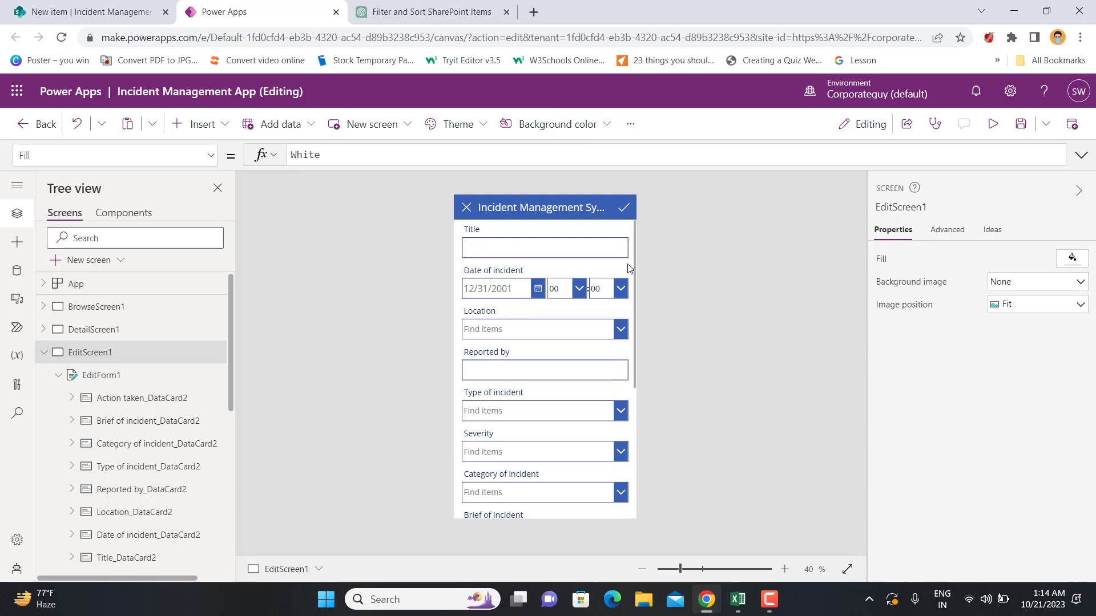
Step: Preview Screen1 again, open the new incident form through the Add icon, review its fields, cancel it and exit the preview
left_click(45, 354)
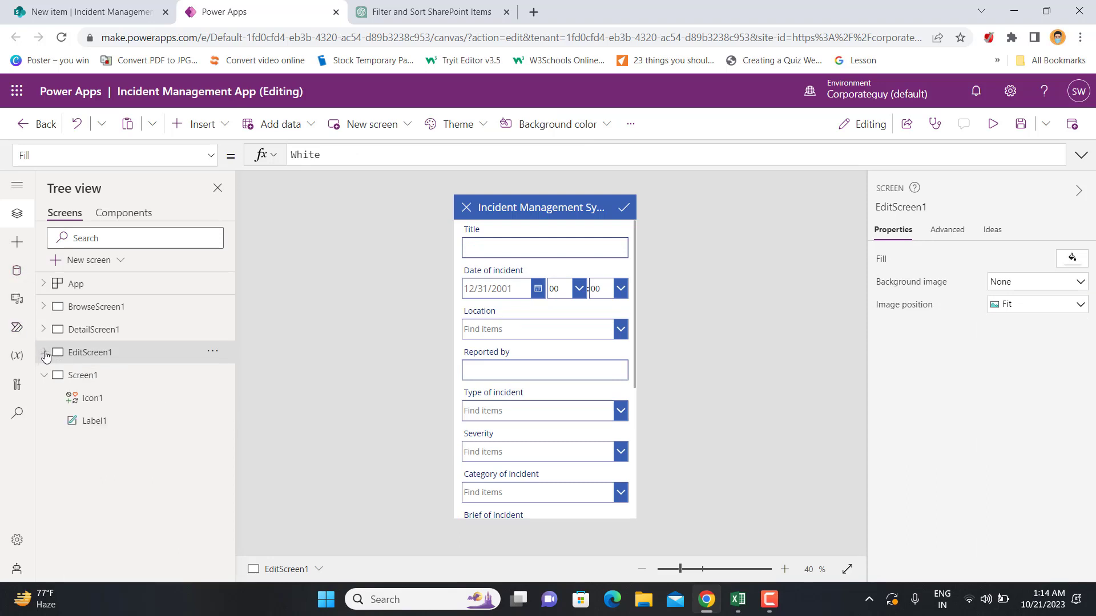
left_click(81, 375)
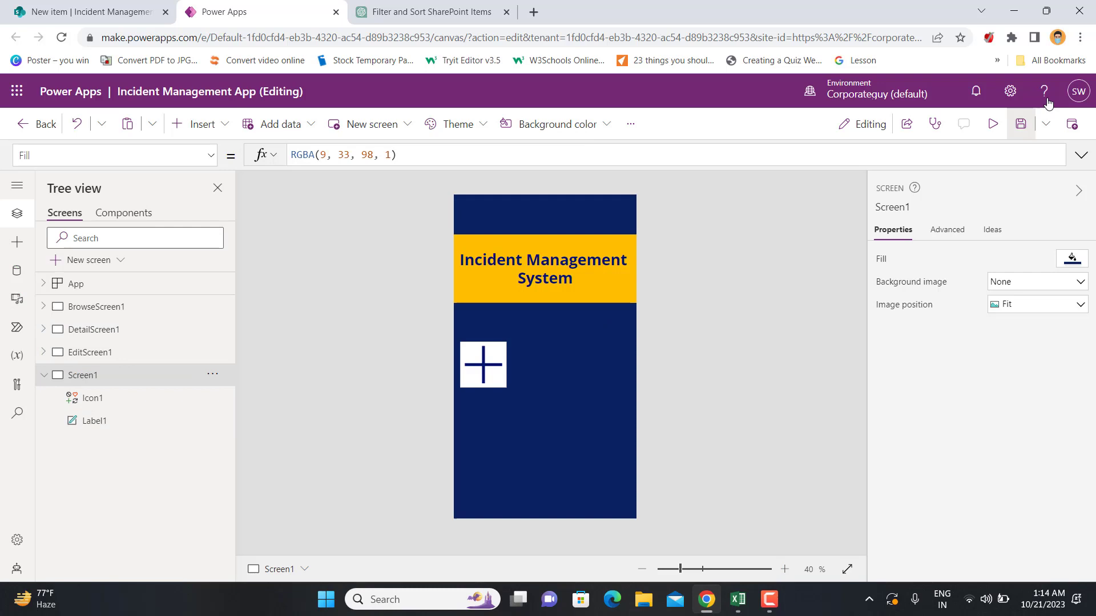
left_click(994, 124)
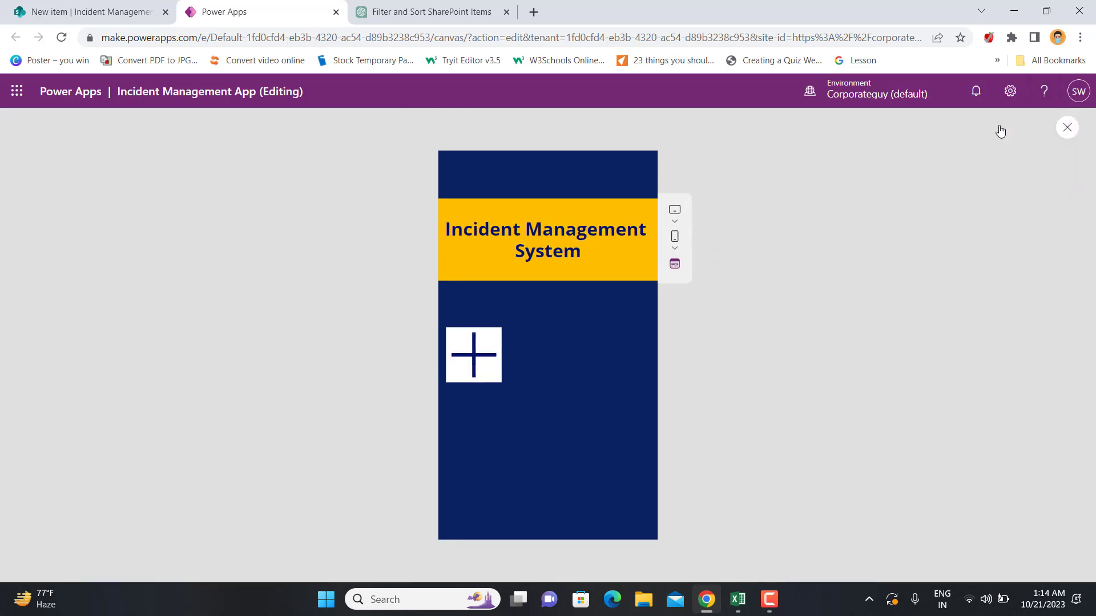
left_click(485, 356)
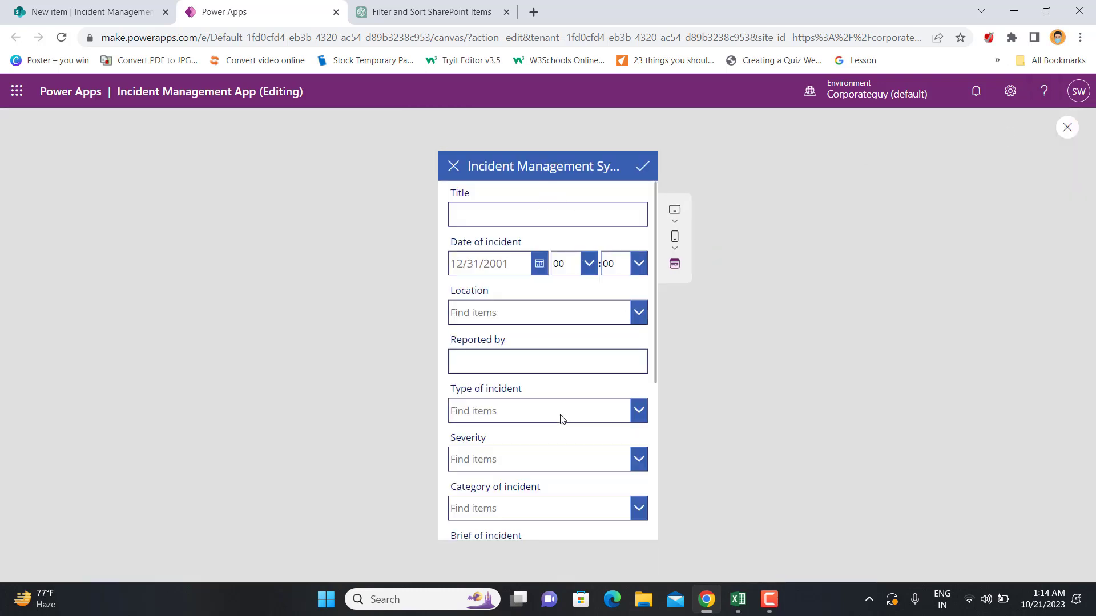
scroll(561, 419, "down", 5)
scroll(561, 419, "up", 5)
left_click(452, 166)
left_click(1066, 128)
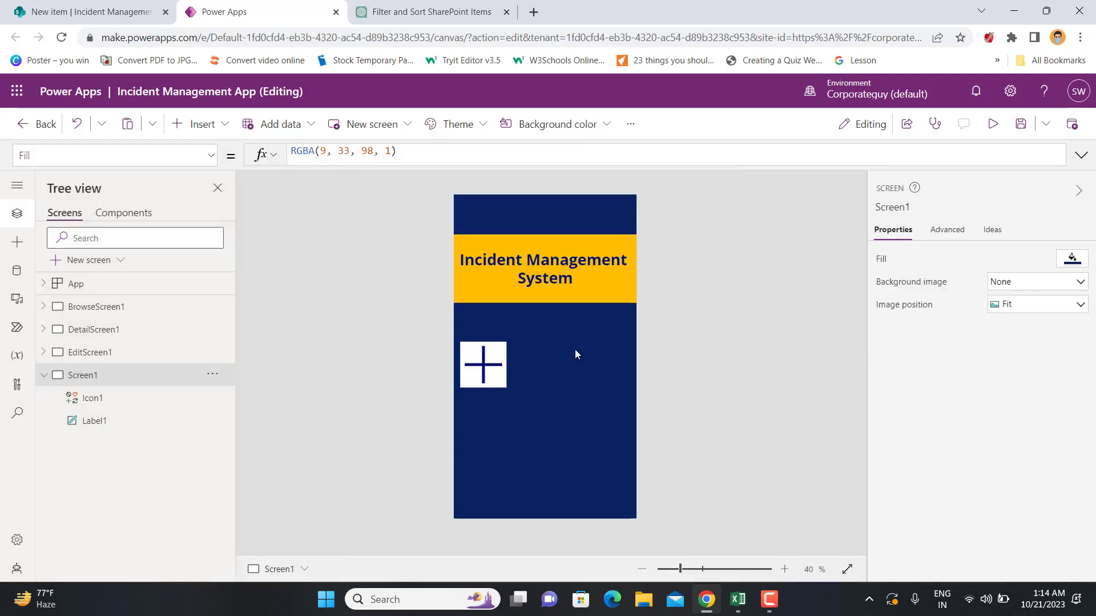
Step: Browse the full list of insertable icons for one suited to a second navigation icon on the title screen
left_click(503, 361)
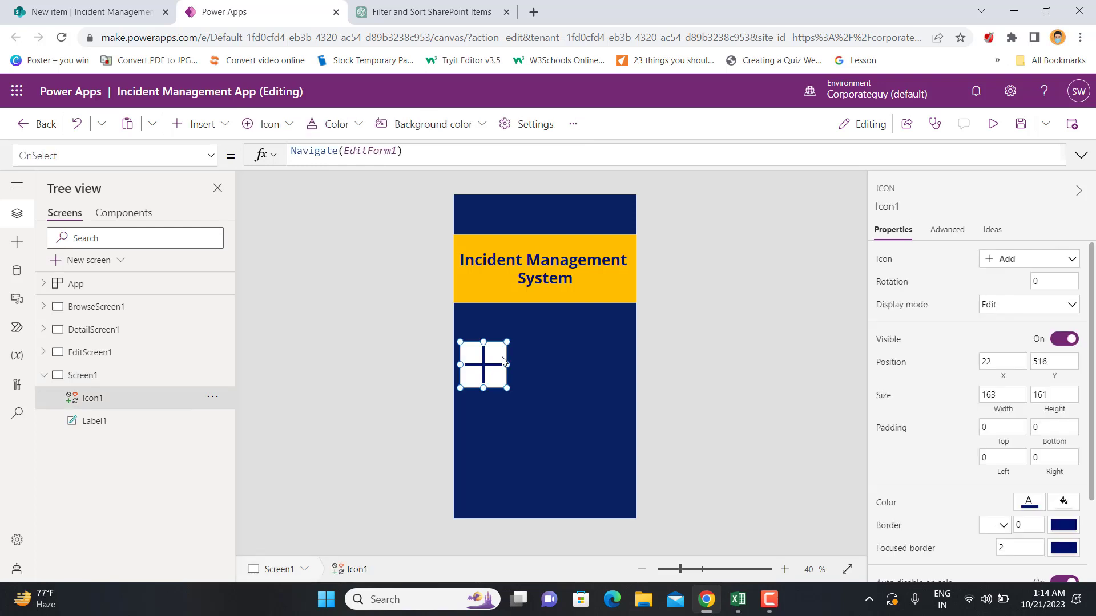
left_click(219, 129)
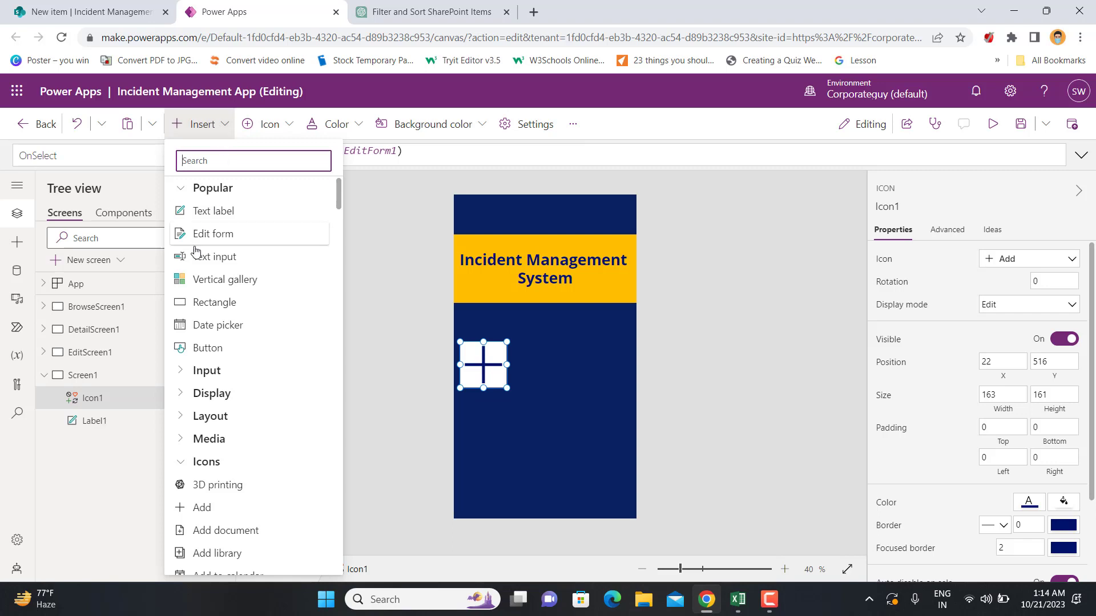
scroll(251, 387, "down", 8)
scroll(253, 395, "down", 8)
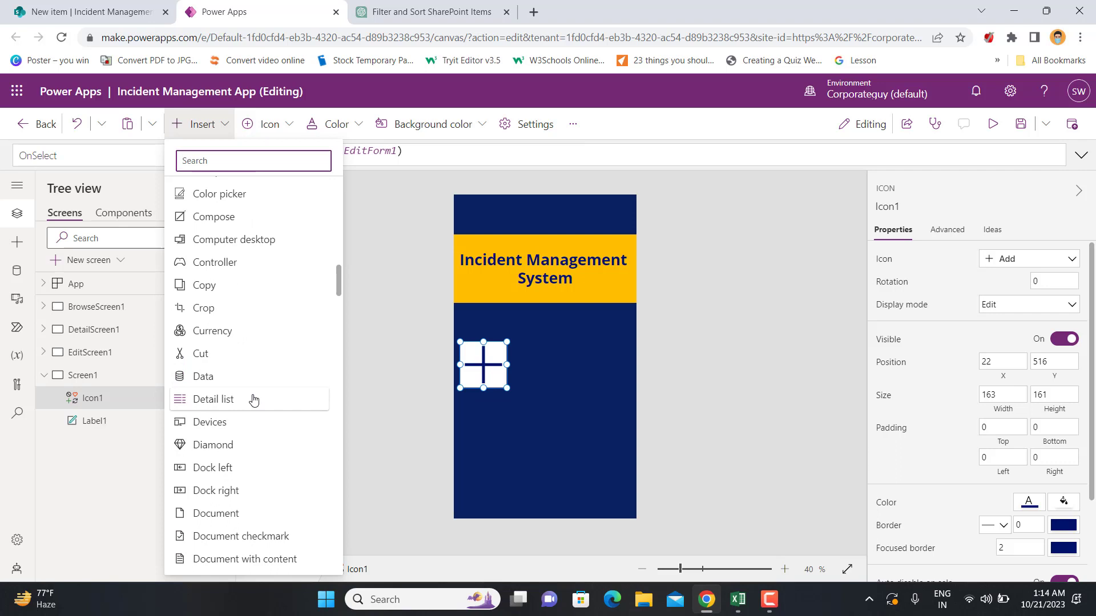
scroll(254, 403, "down", 10)
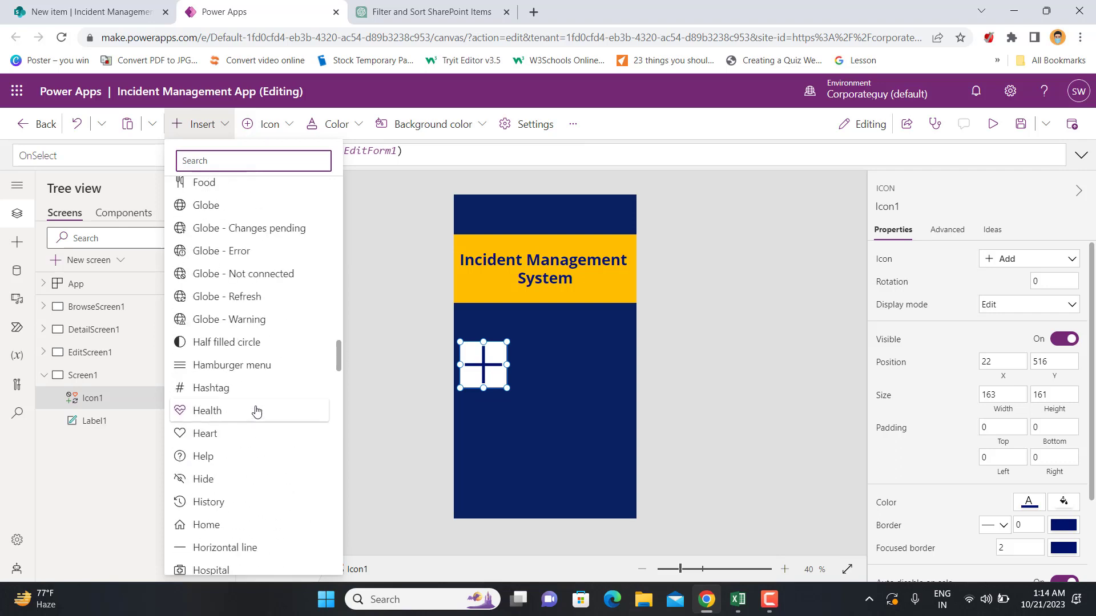
scroll(256, 411, "down", 12)
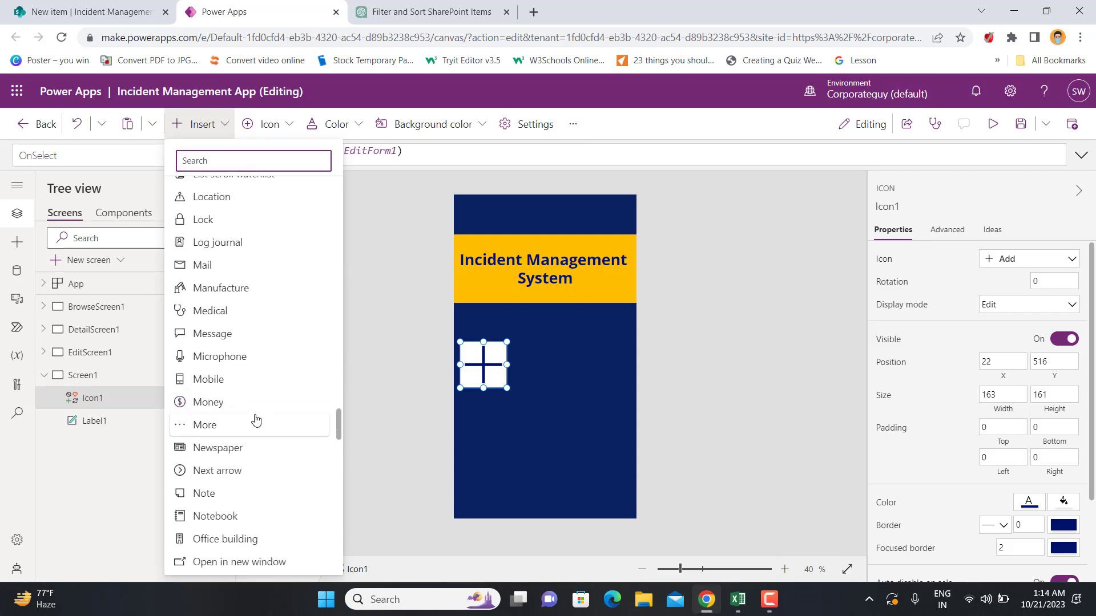
scroll(256, 419, "down", 5)
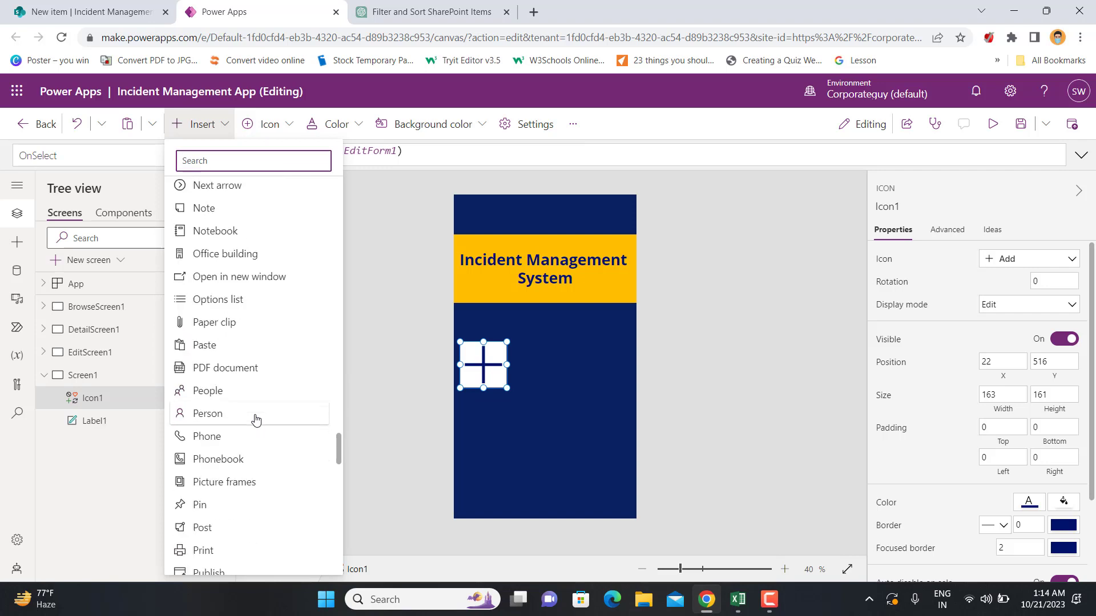
scroll(255, 419, "down", 10)
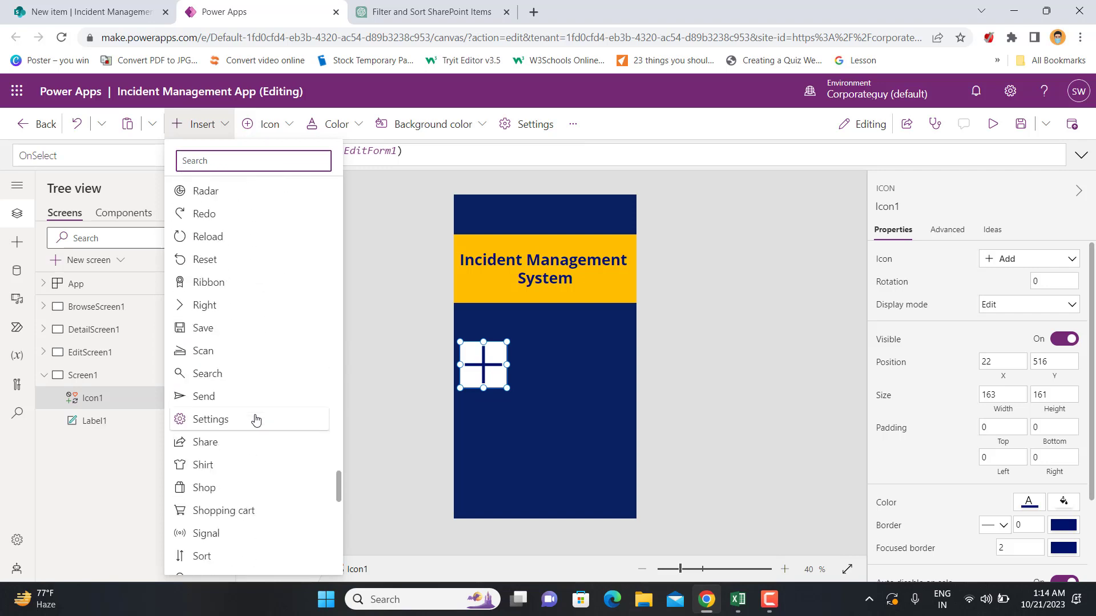
scroll(255, 419, "down", 10)
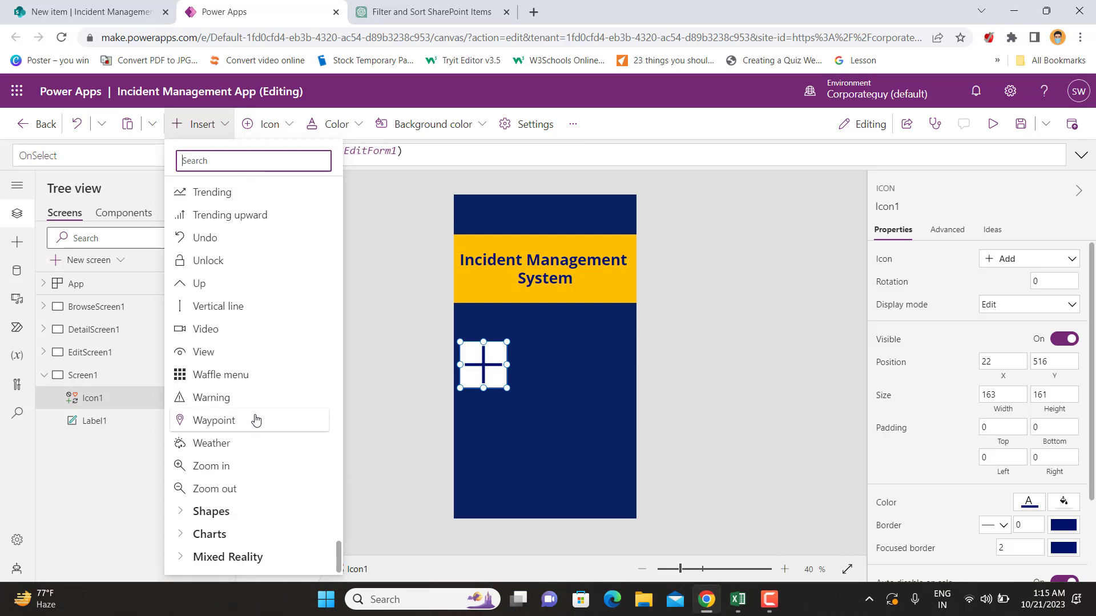
scroll(198, 388, "up", 10)
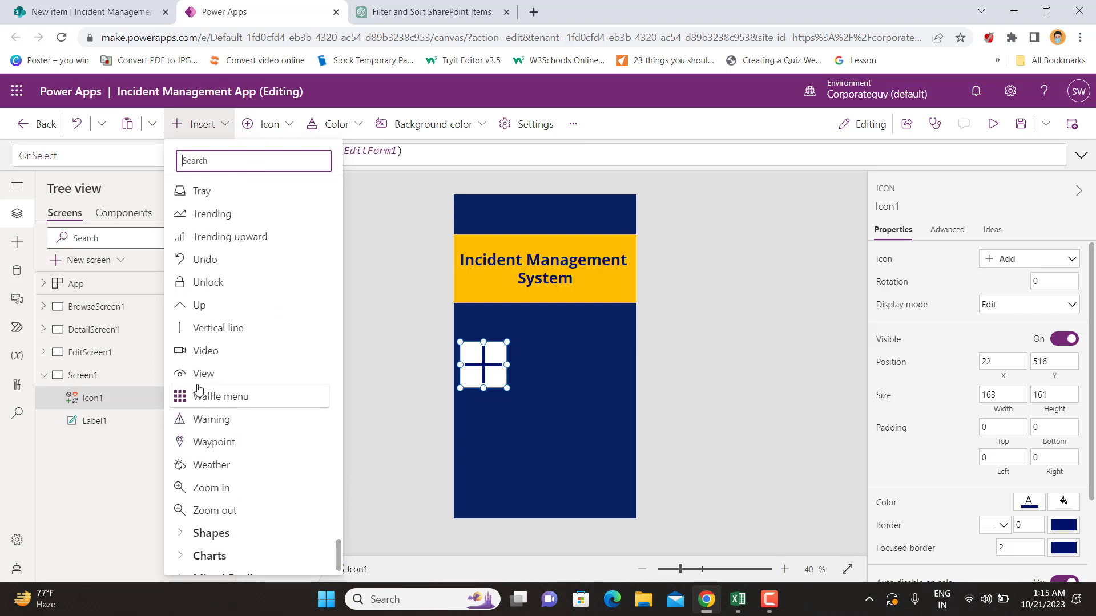
scroll(209, 434, "up", 3)
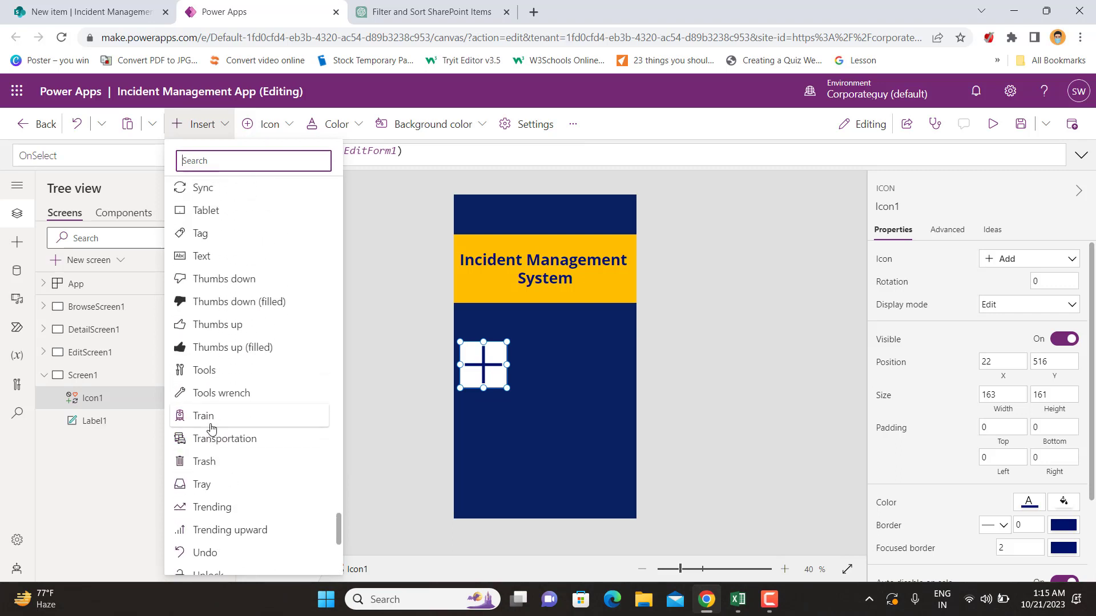
scroll(210, 428, "up", 3)
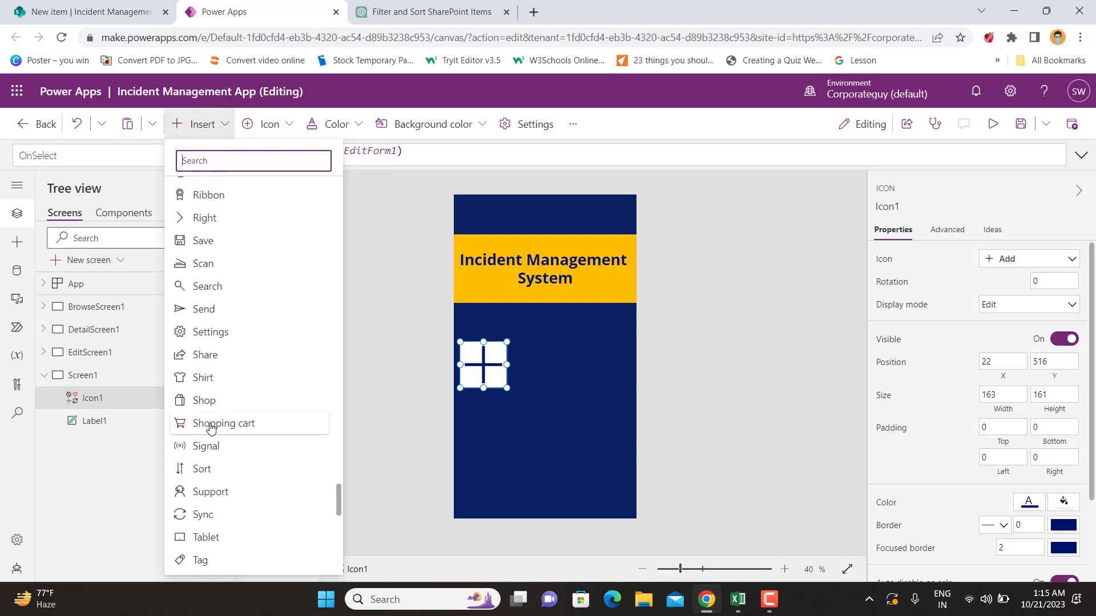
scroll(210, 428, "up", 6)
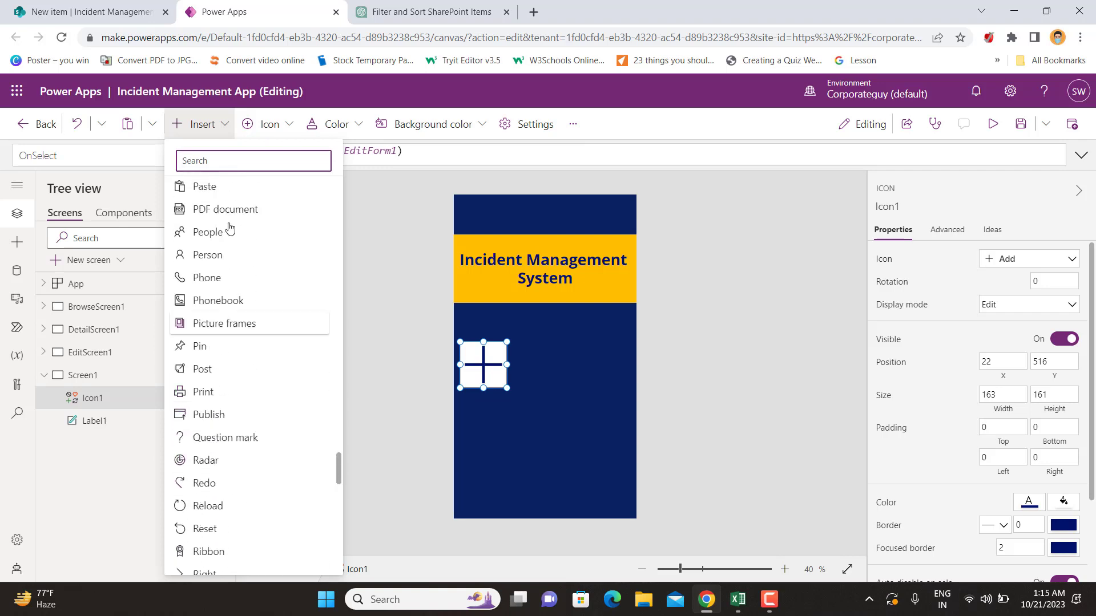
scroll(217, 245, "up", 5)
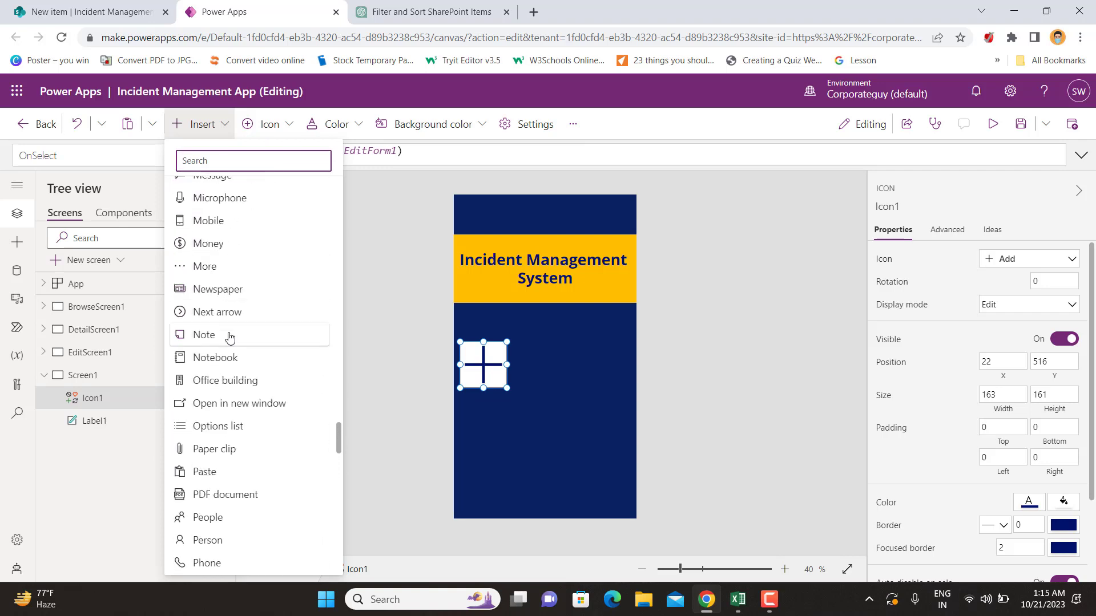
scroll(229, 337, "up", 5)
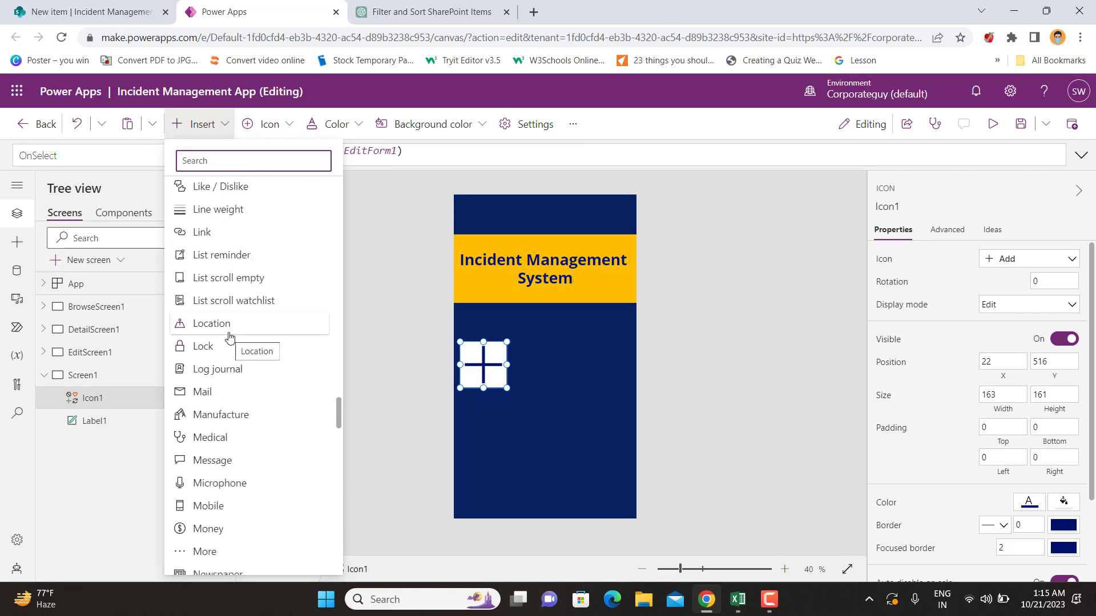
scroll(230, 338, "up", 6)
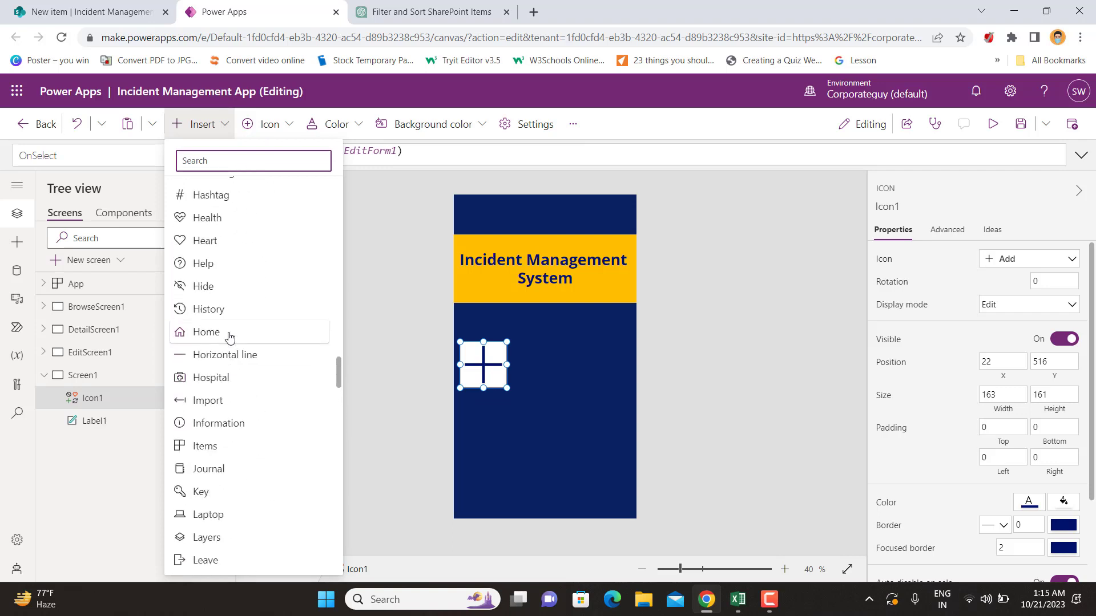
scroll(230, 337, "up", 5)
scroll(211, 248, "up", 3)
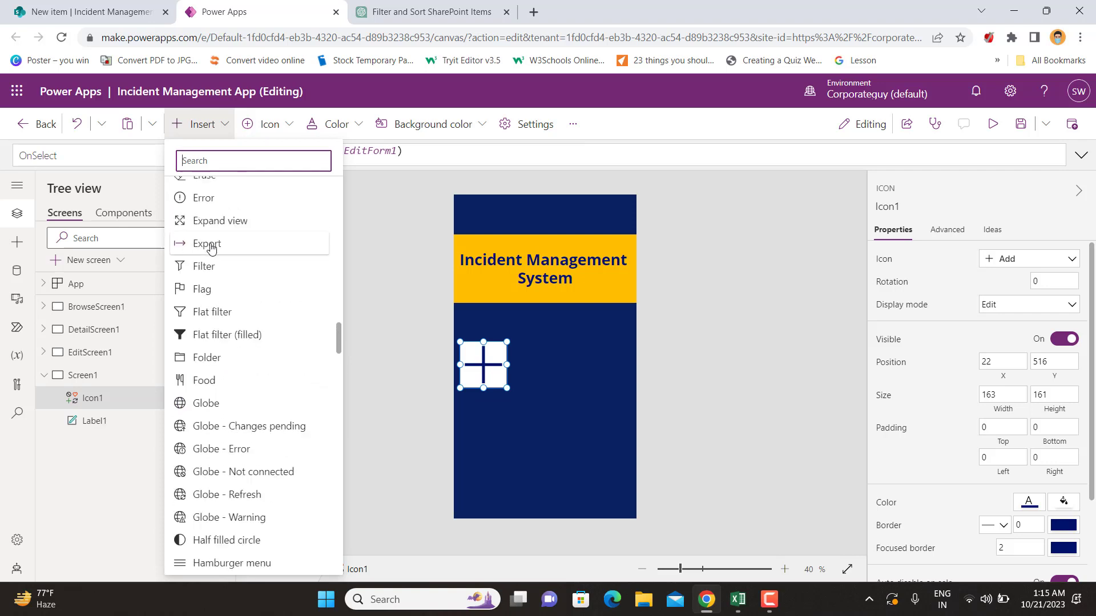
scroll(215, 341, "up", 6)
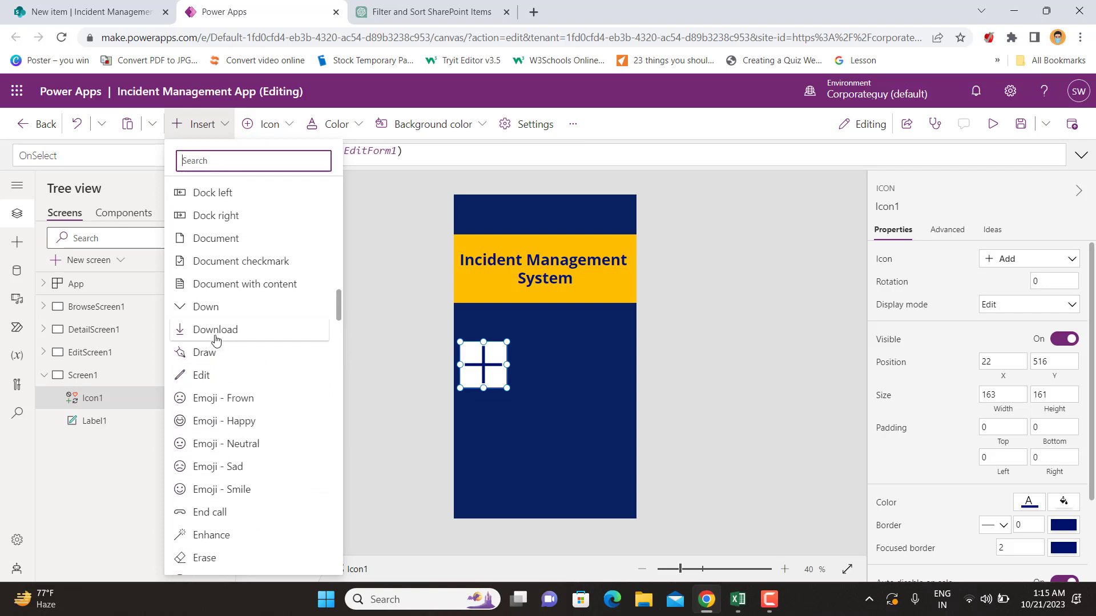
scroll(215, 340, "up", 5)
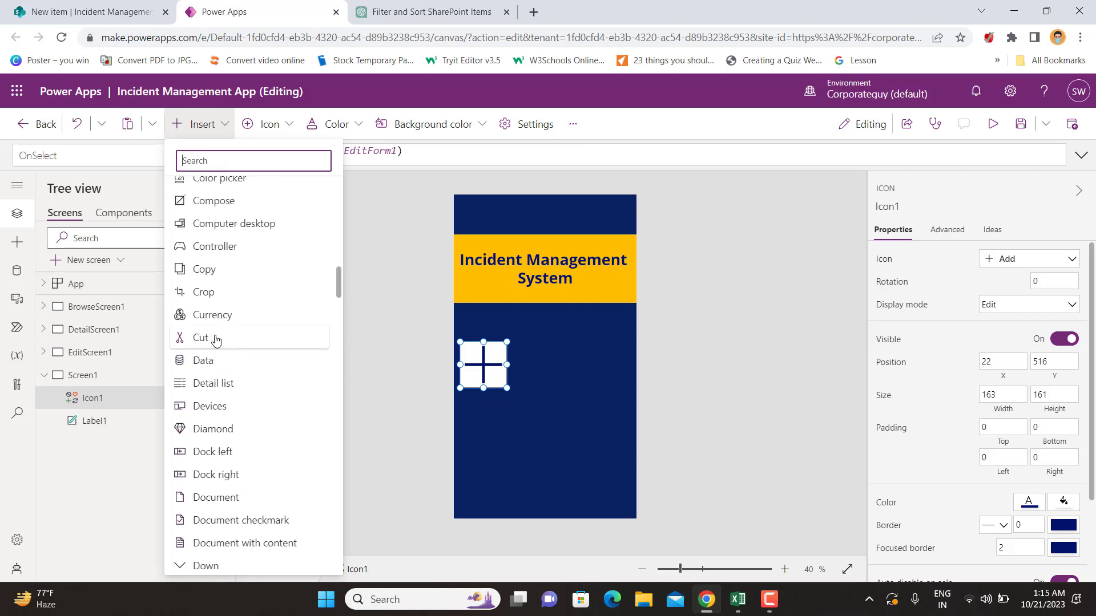
scroll(216, 340, "up", 8)
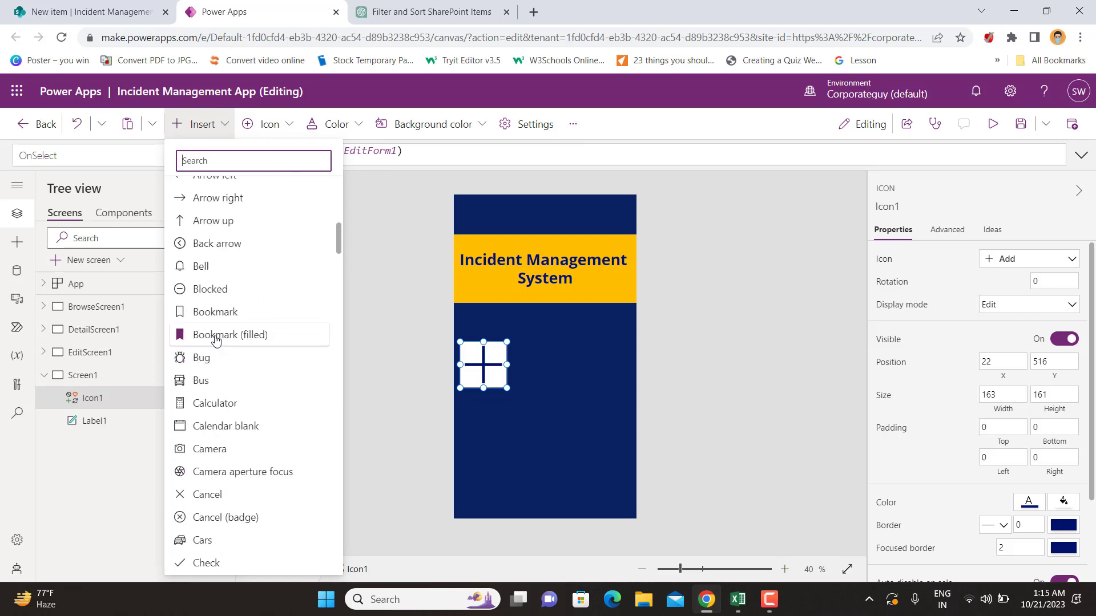
Step: Find the Items icon among the insertable icons, add it to Screen1, enlarge it to about 226 by 264 and place it below the Add icon
type("list")
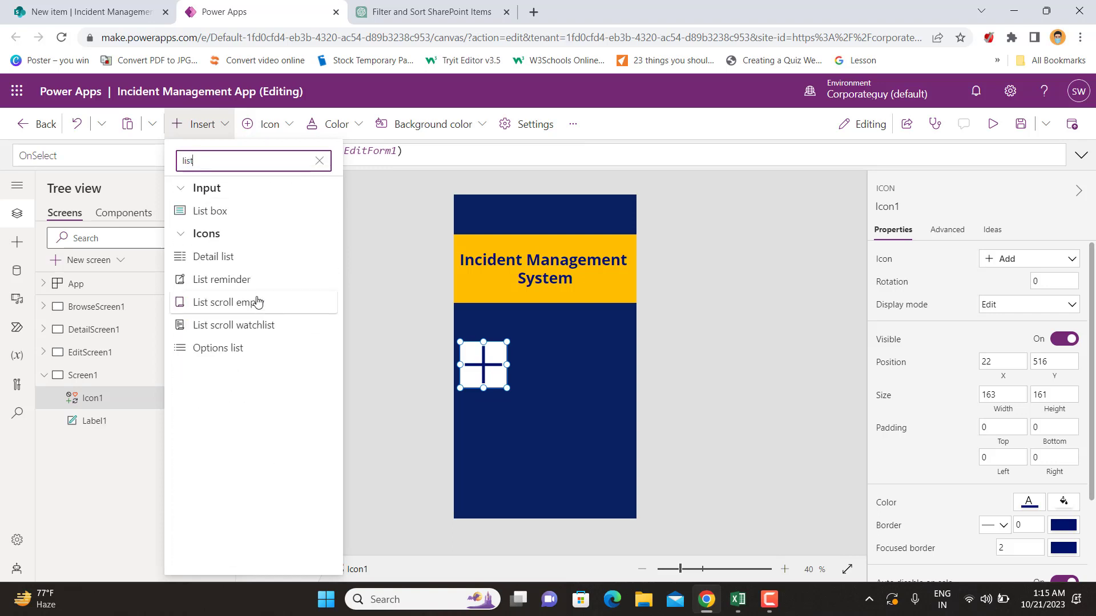
key("BackSpace")
key("BackSpace")
key("BackSpace")
key("BackSpace")
type("ite")
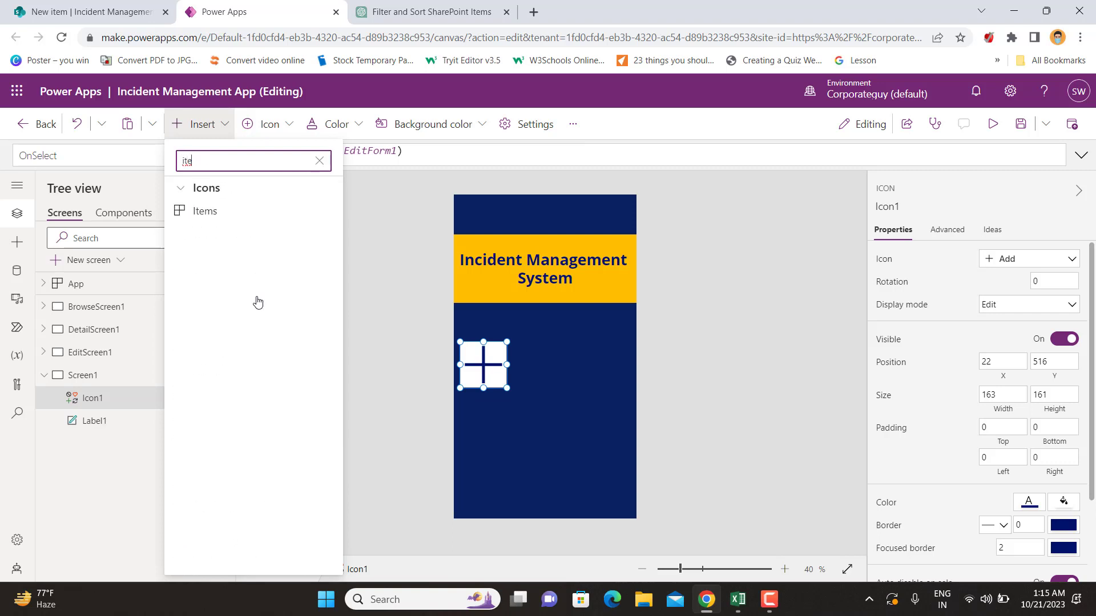
left_click(206, 212)
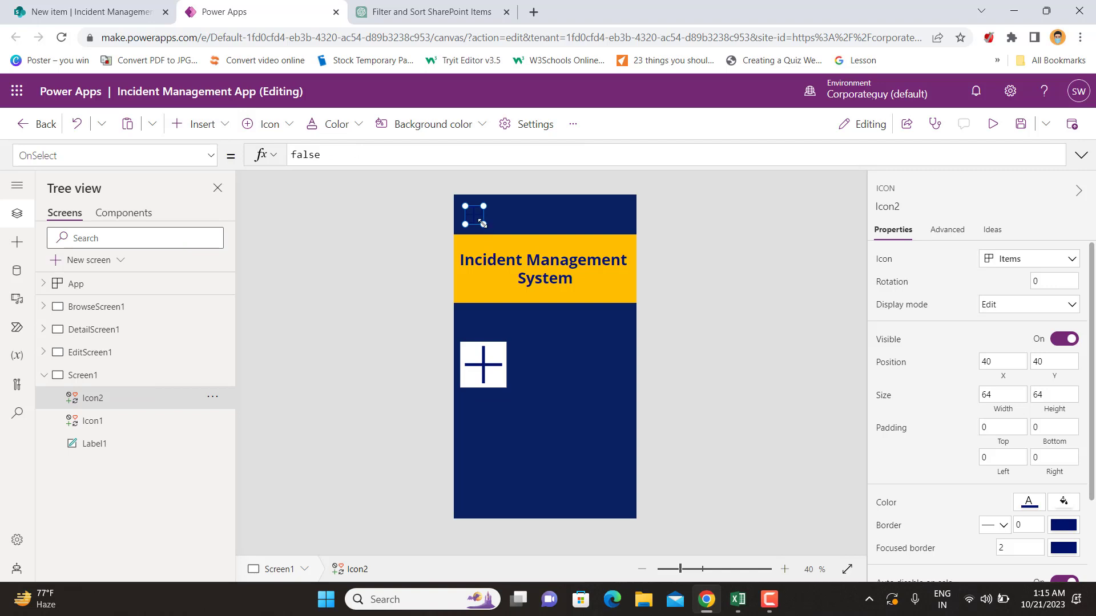
left_click_drag(483, 223, 530, 282)
left_click_drag(489, 242, 485, 429)
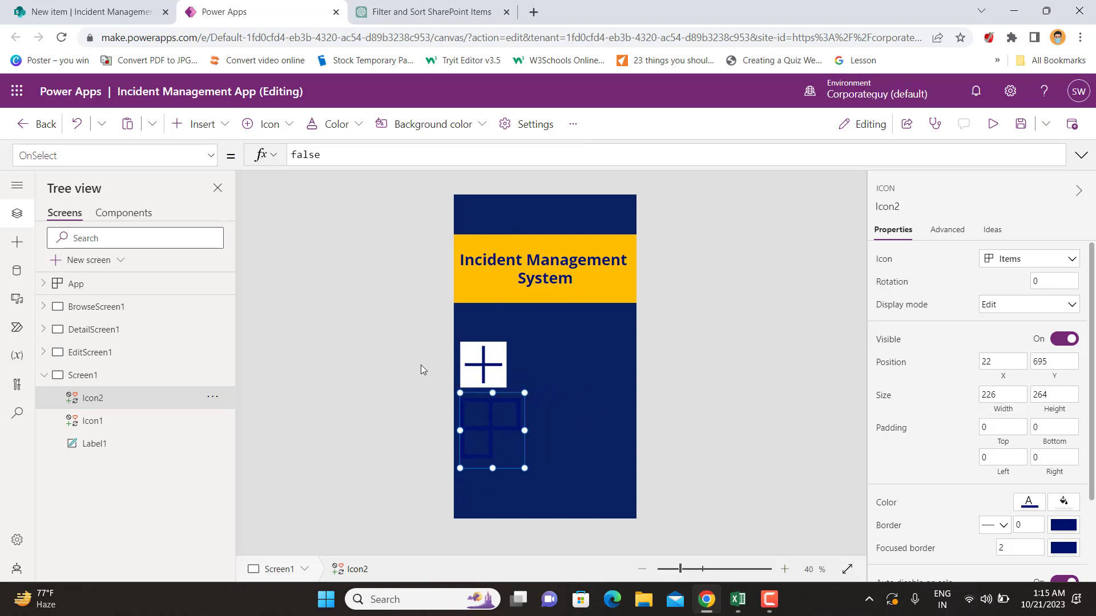
Step: Resize the Add icon and the Items icon to the same size, with a width and height of 160
left_click(487, 361)
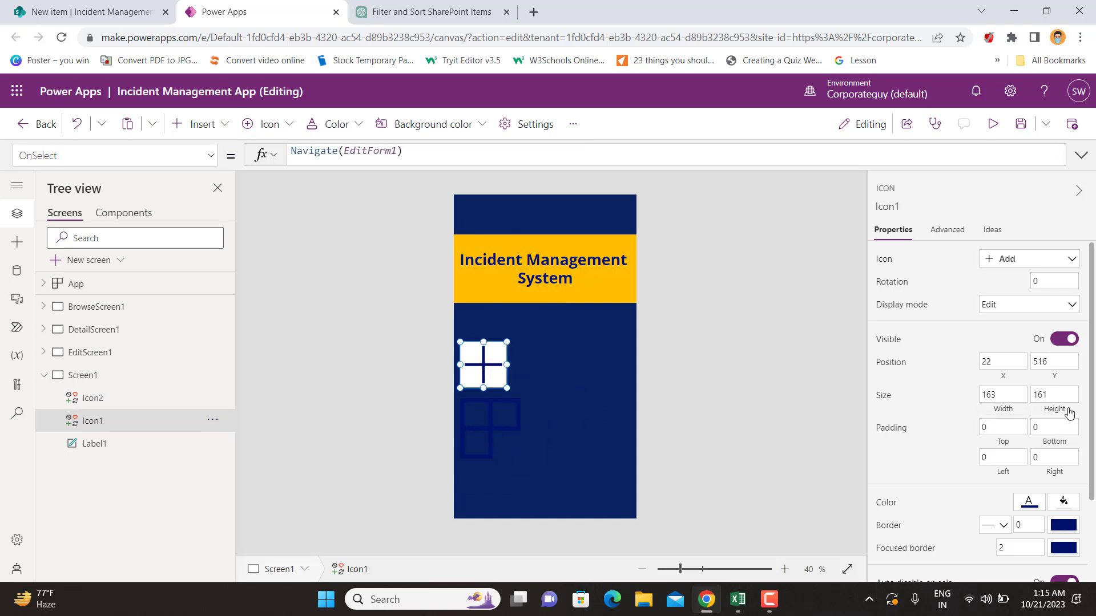
left_click(1002, 395)
left_click(1053, 398)
left_click(757, 405)
left_click(469, 423)
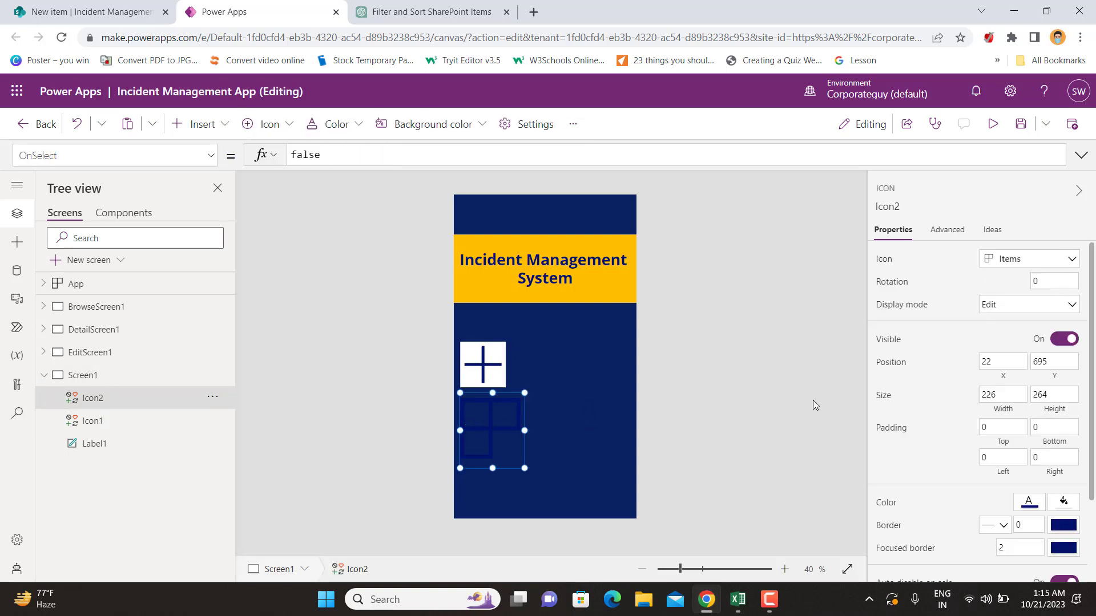
left_click(1014, 391)
type("160")
left_click(1048, 392)
type("1")
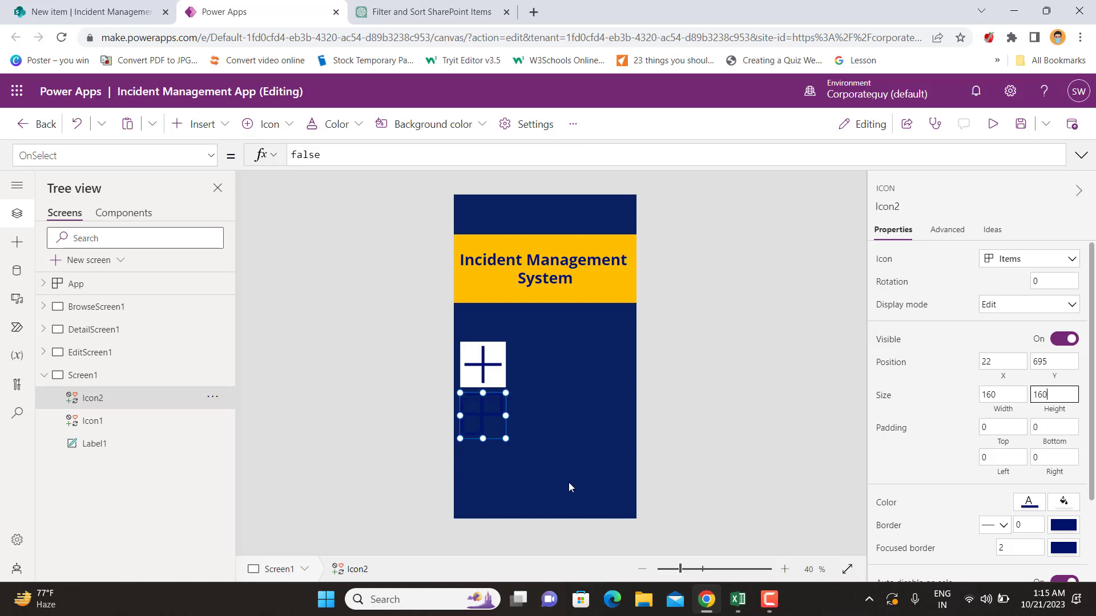
left_click(702, 396)
Step: Fill the Items icon's background with white
left_click(494, 416)
left_click(1063, 502)
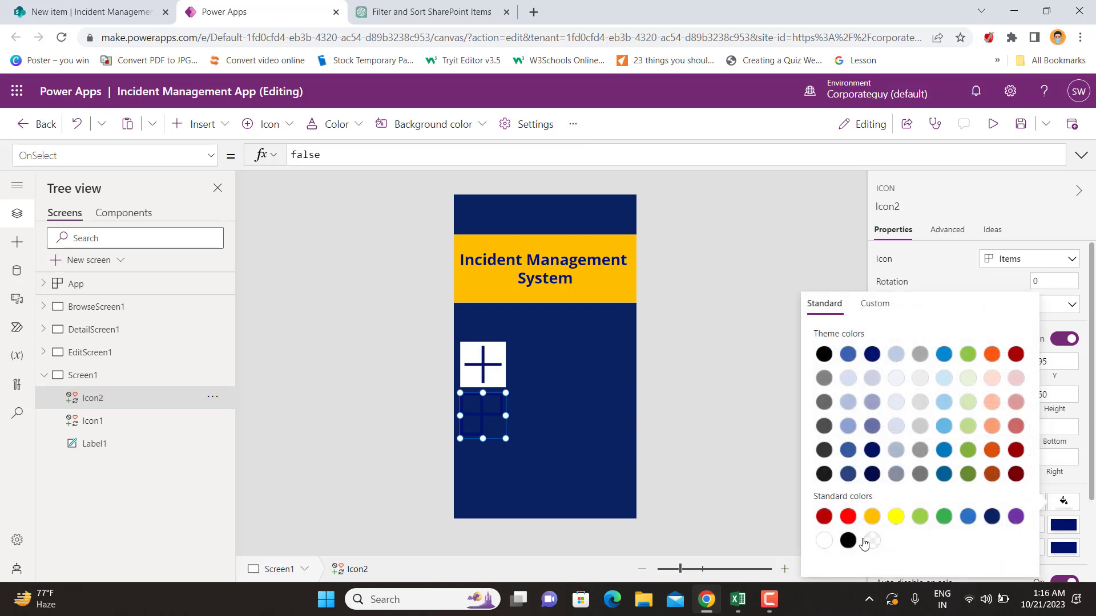
left_click(823, 541)
left_click(538, 432)
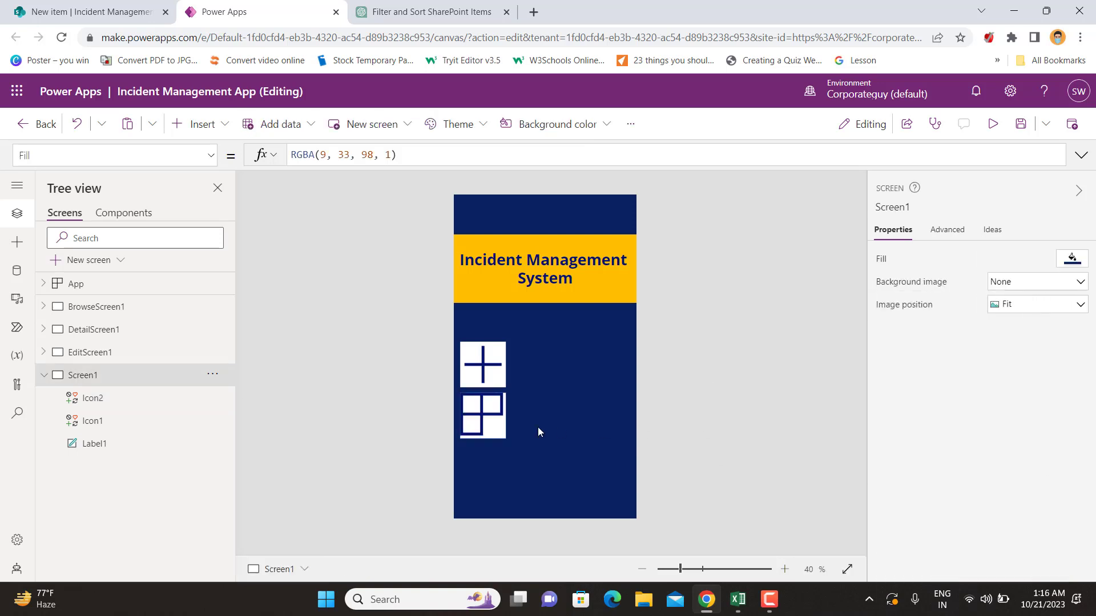
Step: Examine the Items icon's properties for the settings that control its padding, colors and border
left_click(499, 418)
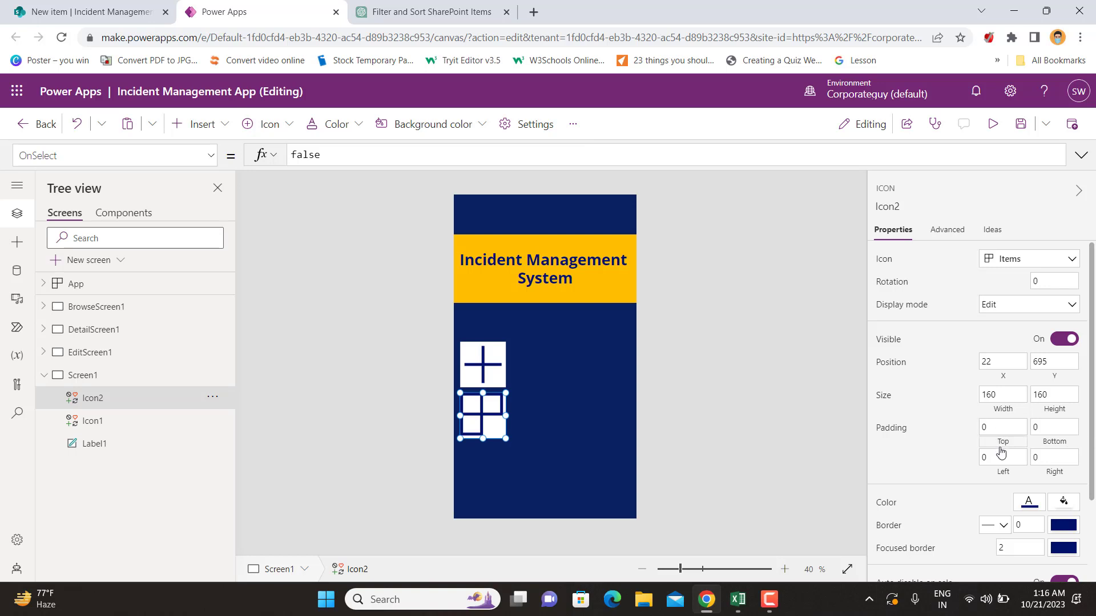
scroll(1000, 451, "down", 2)
scroll(981, 458, "up", 2)
left_click(766, 333)
left_click(489, 410)
scroll(1027, 503, "down", 2)
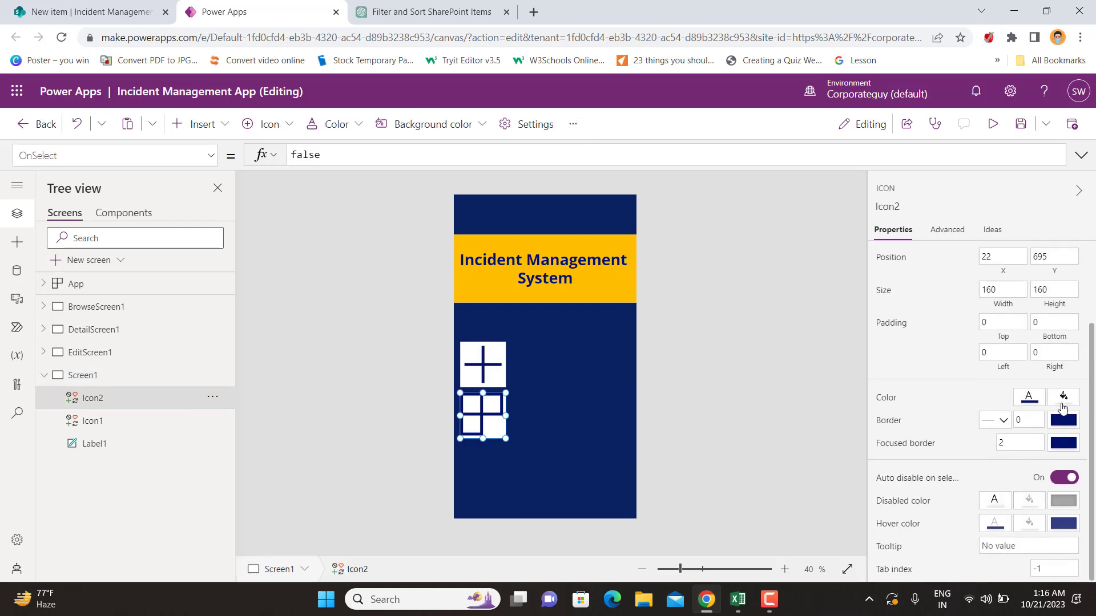
left_click(797, 402)
Step: Set the Items icon's color to white and make its fill transparent
left_click(472, 422)
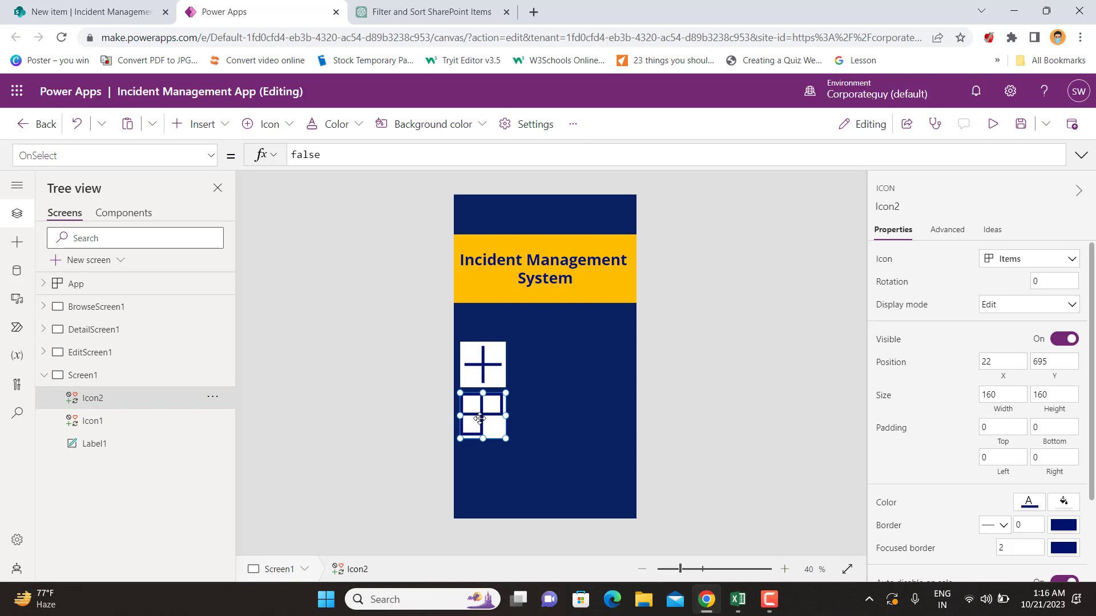
left_click(1028, 504)
left_click(789, 540)
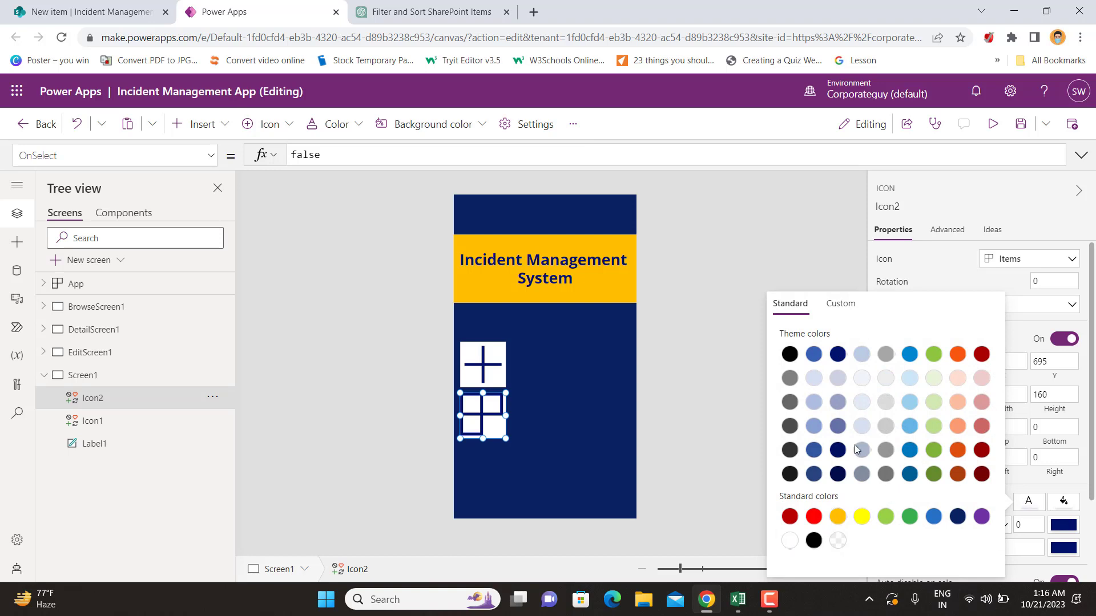
left_click(666, 364)
left_click(490, 429)
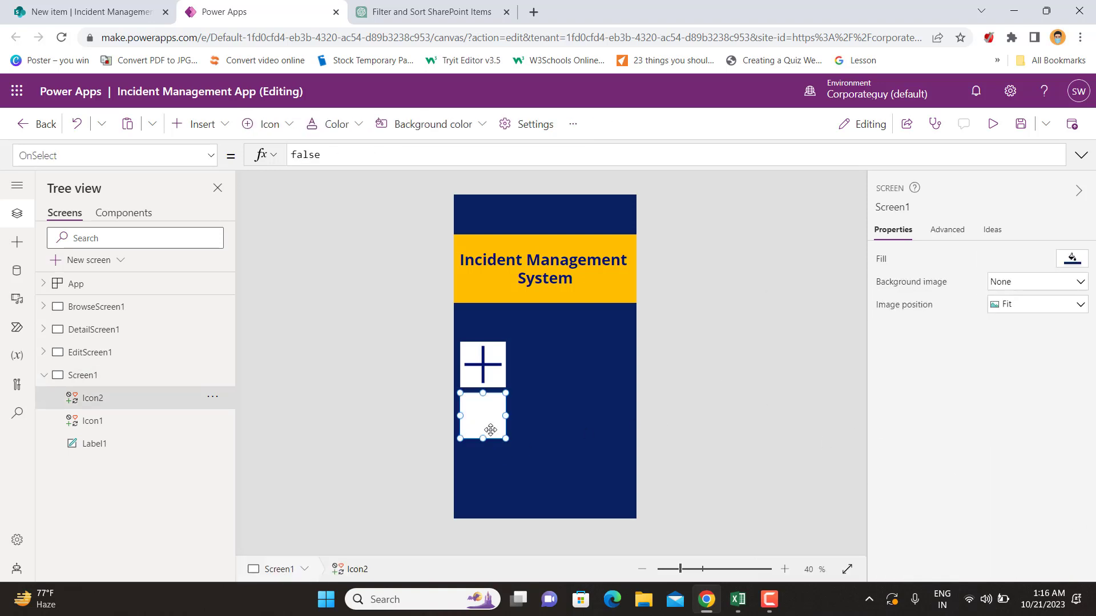
left_click(1063, 503)
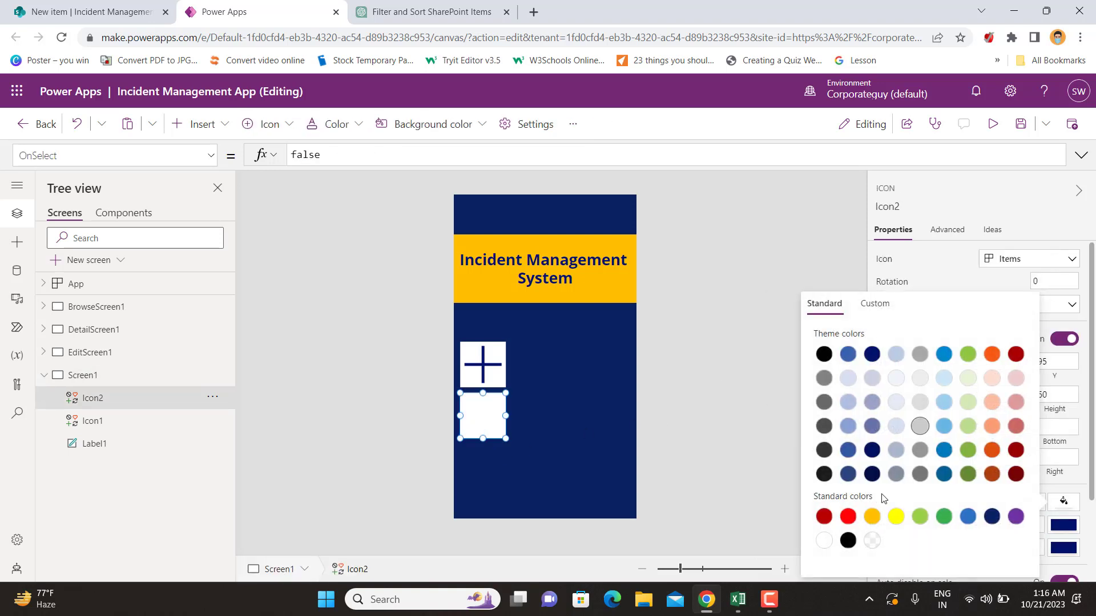
left_click(871, 540)
left_click(693, 376)
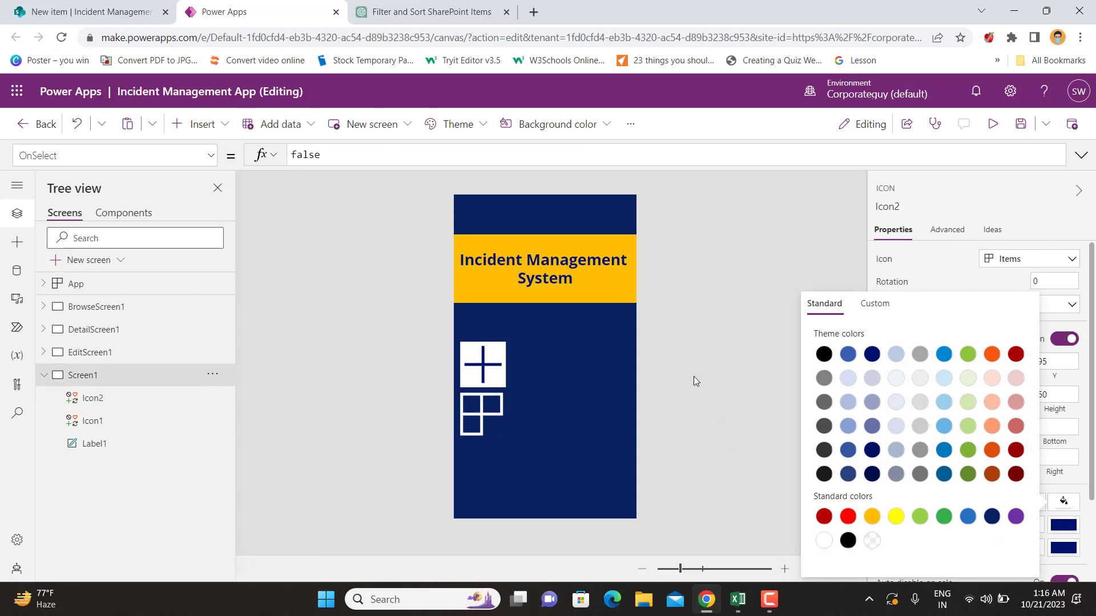
Step: Place the Items icon level with the Add icon at about X 392, Y 516, and nudge the Add icon slightly right
left_click_drag(486, 411, 590, 360)
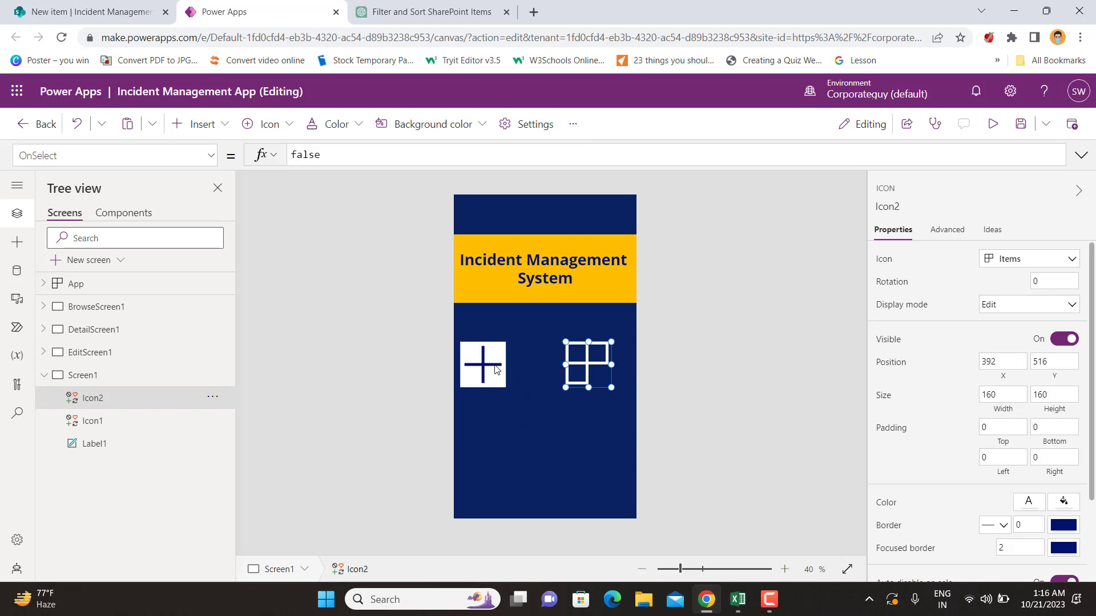
left_click_drag(496, 370, 503, 370)
Step: Set the Items icon's OnSelect formula to Navigate(BrowseGallery1)
left_click(592, 355)
key("ctrl+a")
key("BackSpace")
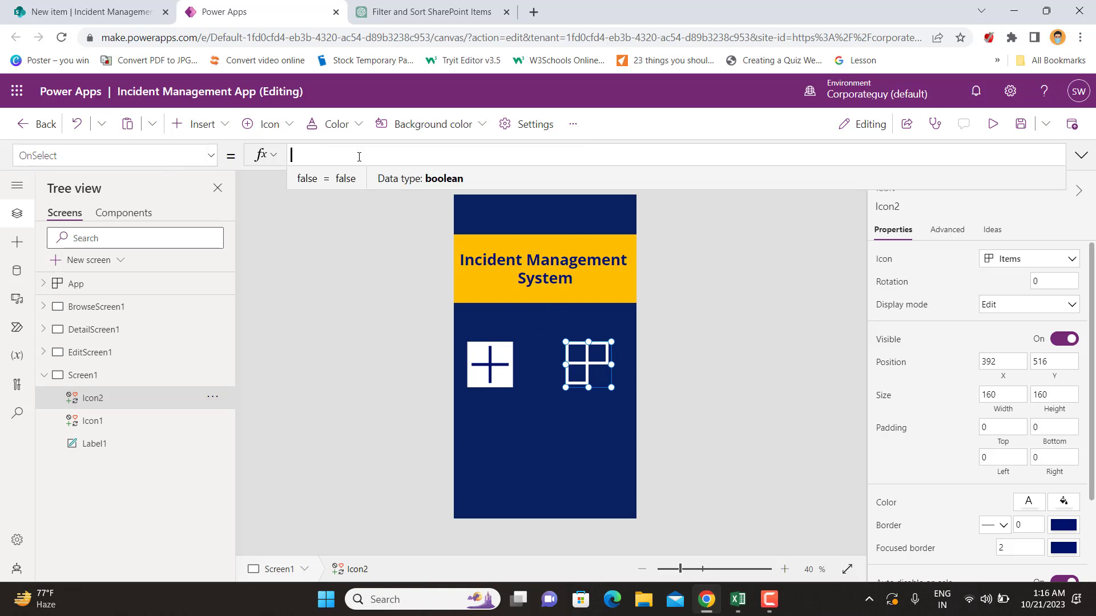
type("navgi")
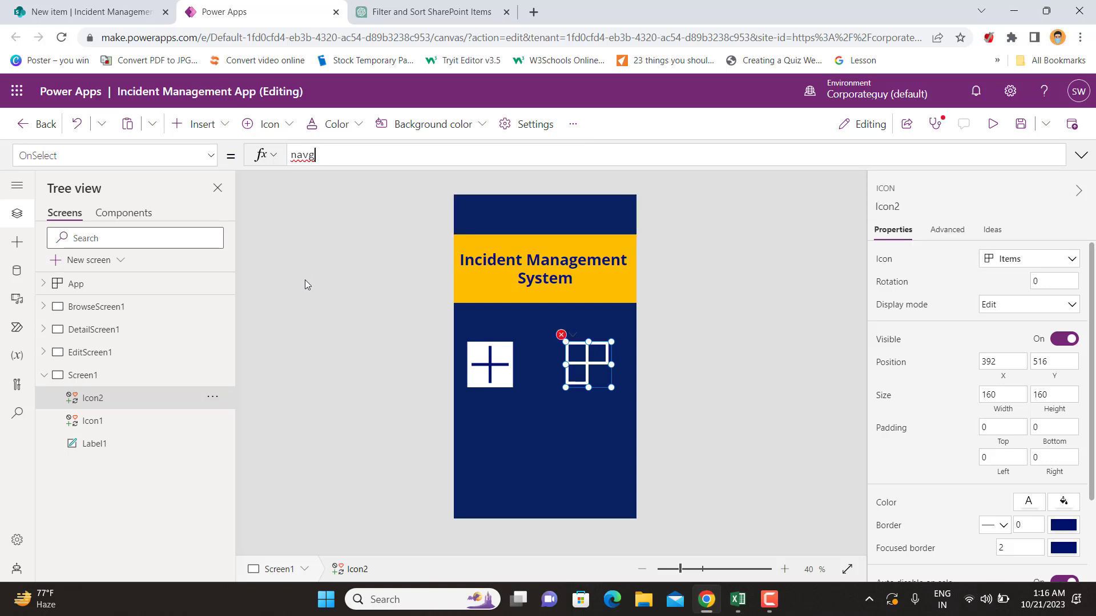
key("BackSpace")
key("BackSpace")
type("i")
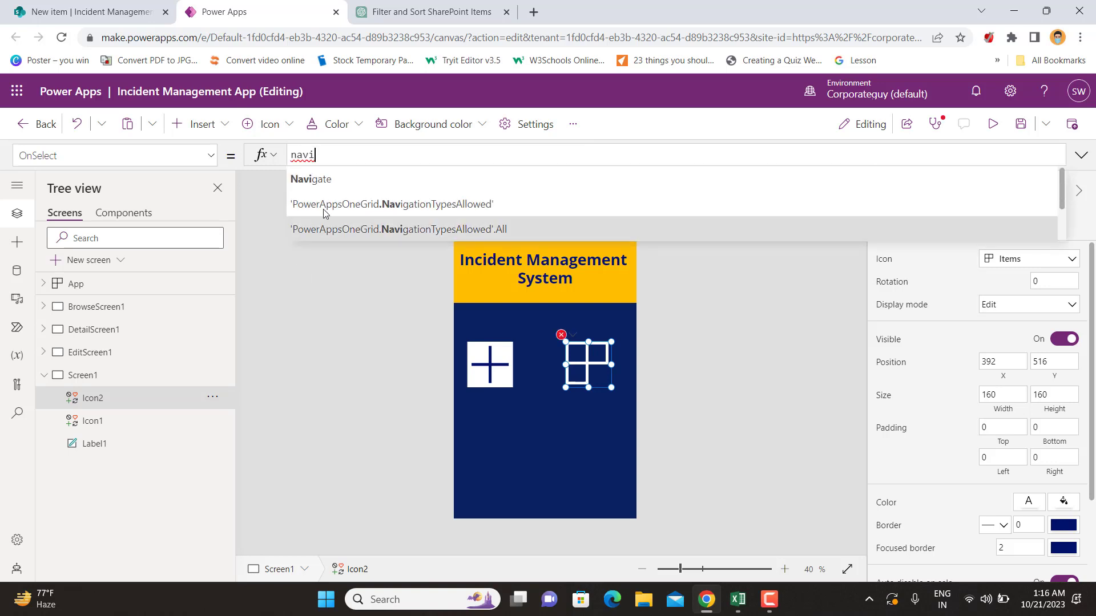
left_click(311, 179)
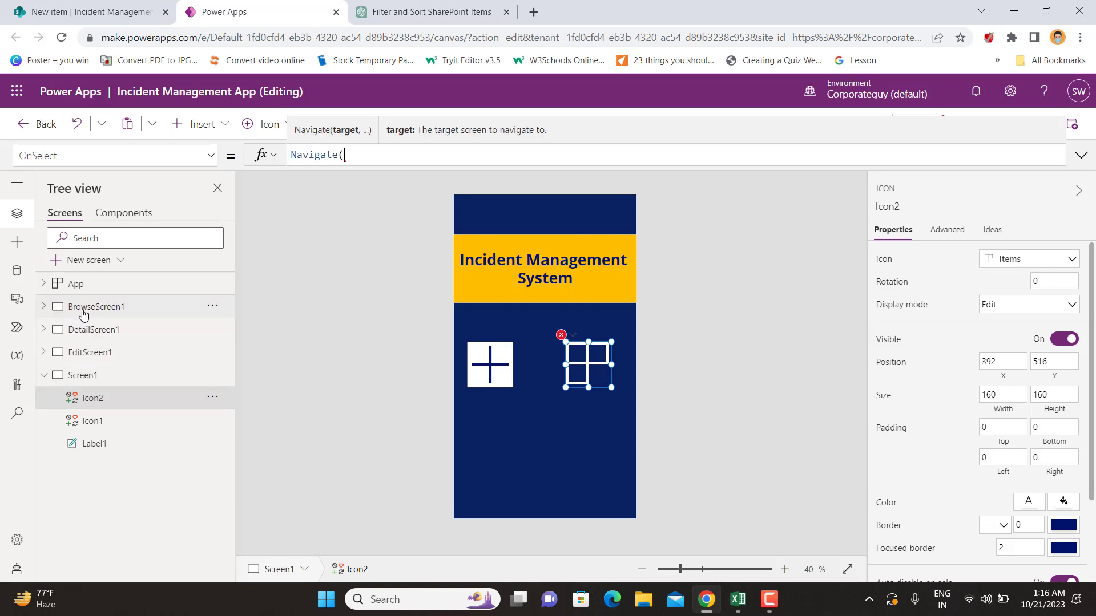
type("br")
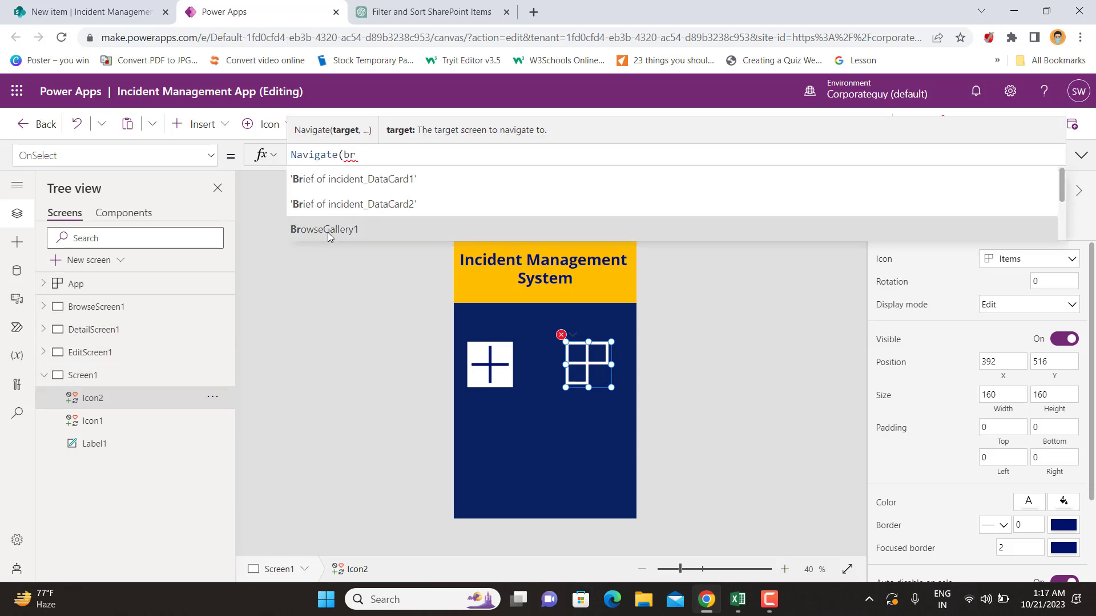
left_click(328, 230)
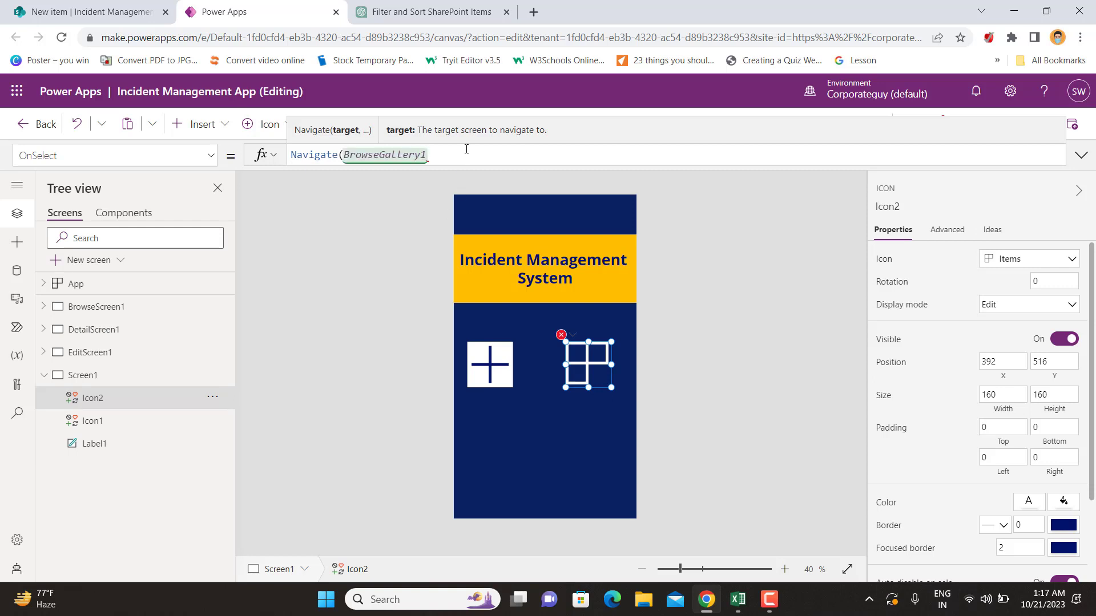
type(")")
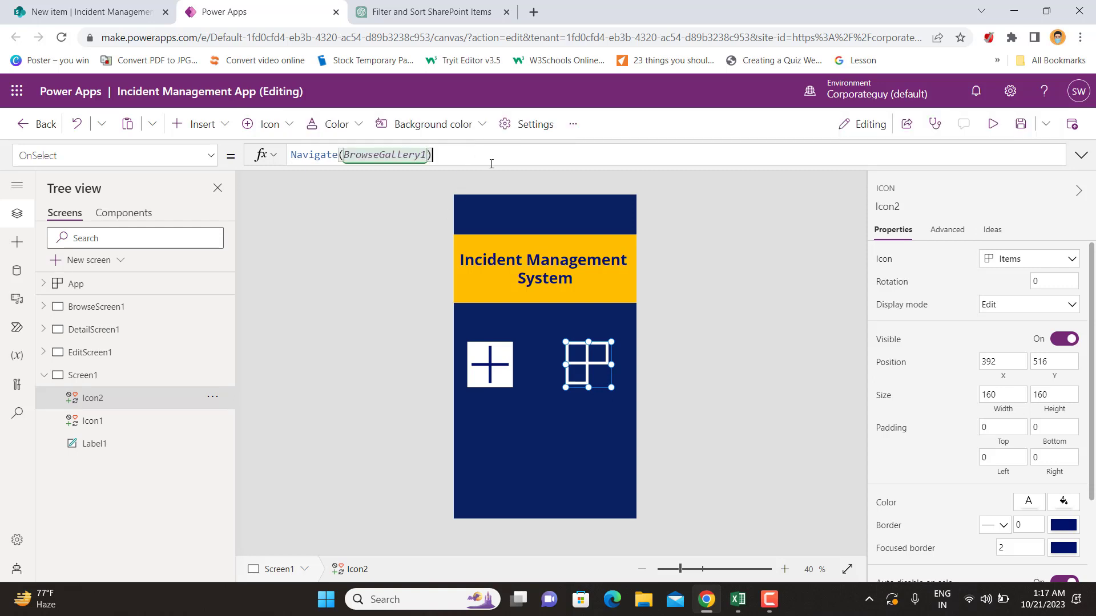
left_click(711, 303)
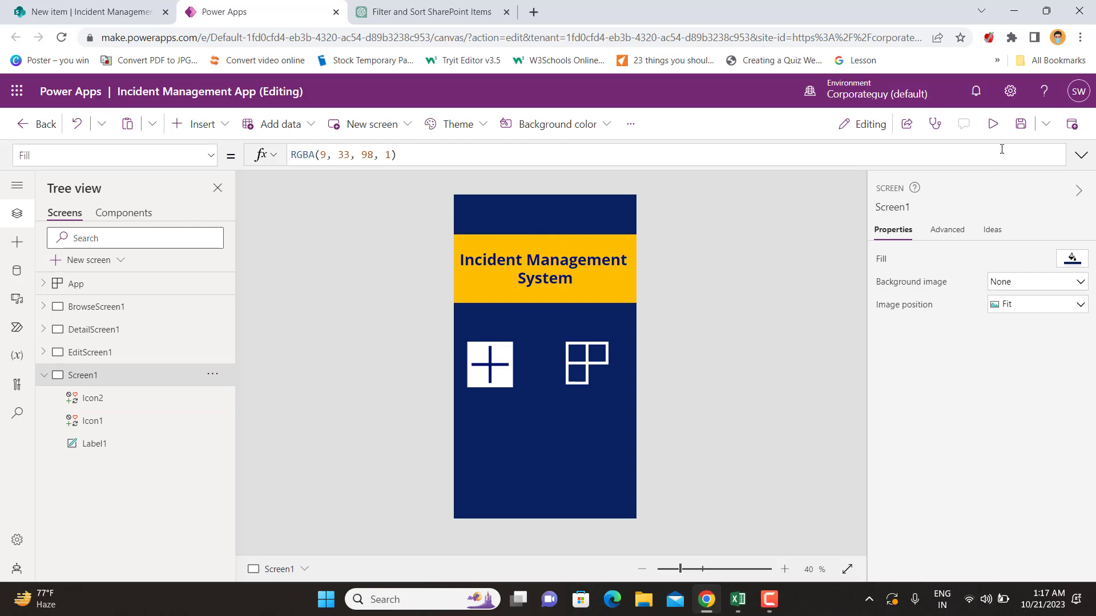
Step: Preview the app, test the Items icon's navigation, open the Test incident's details and exit the preview
left_click(993, 124)
left_click(603, 346)
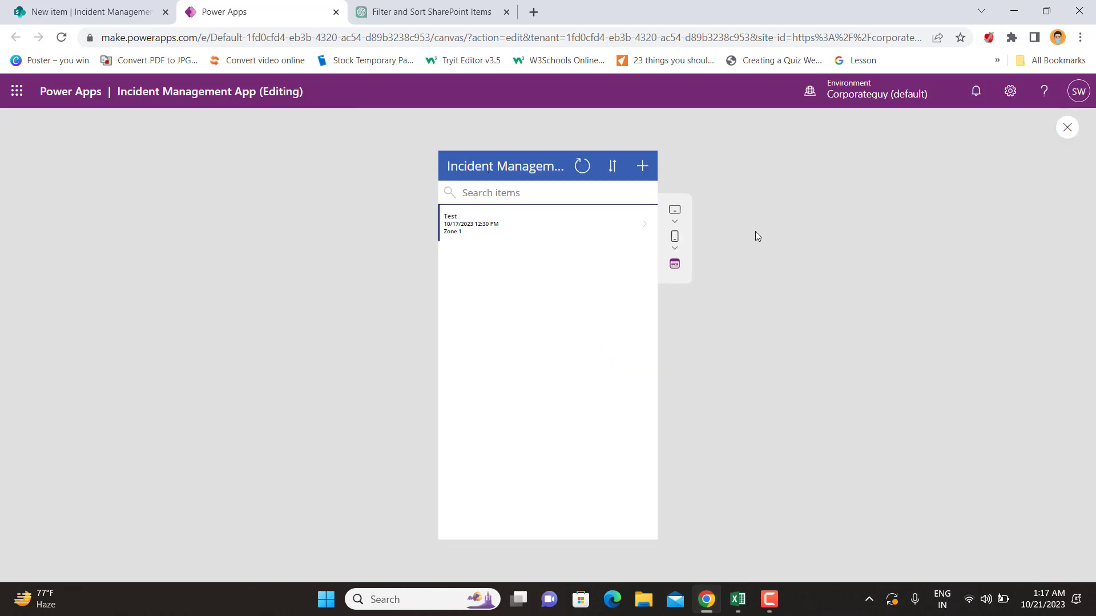
left_click(645, 228)
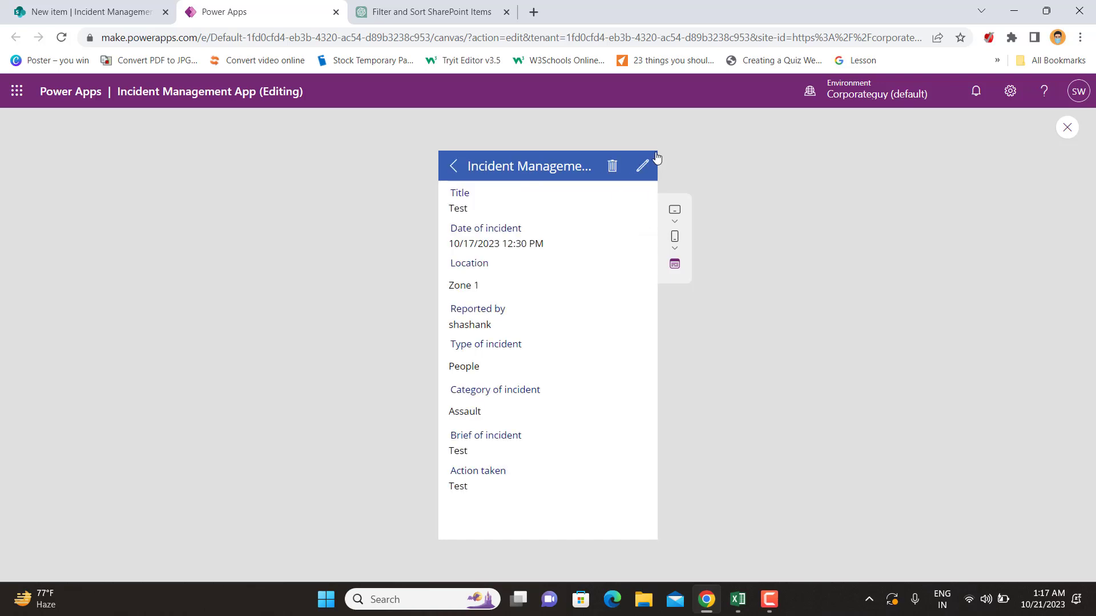
left_click(1067, 127)
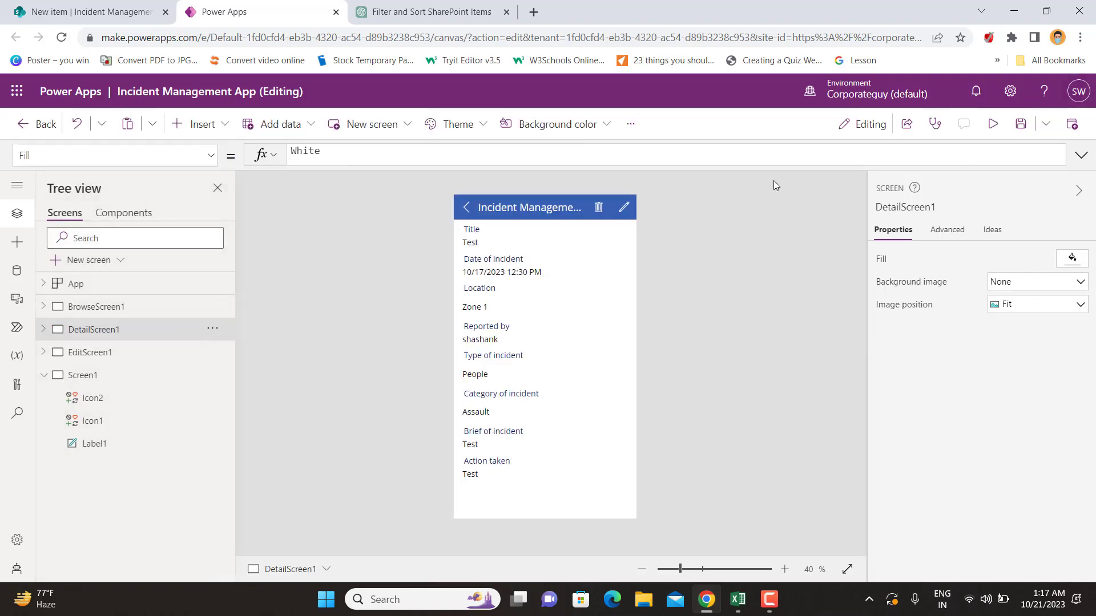
Step: Return to Screen1 and shift the Add icon slightly right to even out the spacing with the Items icon
left_click(82, 375)
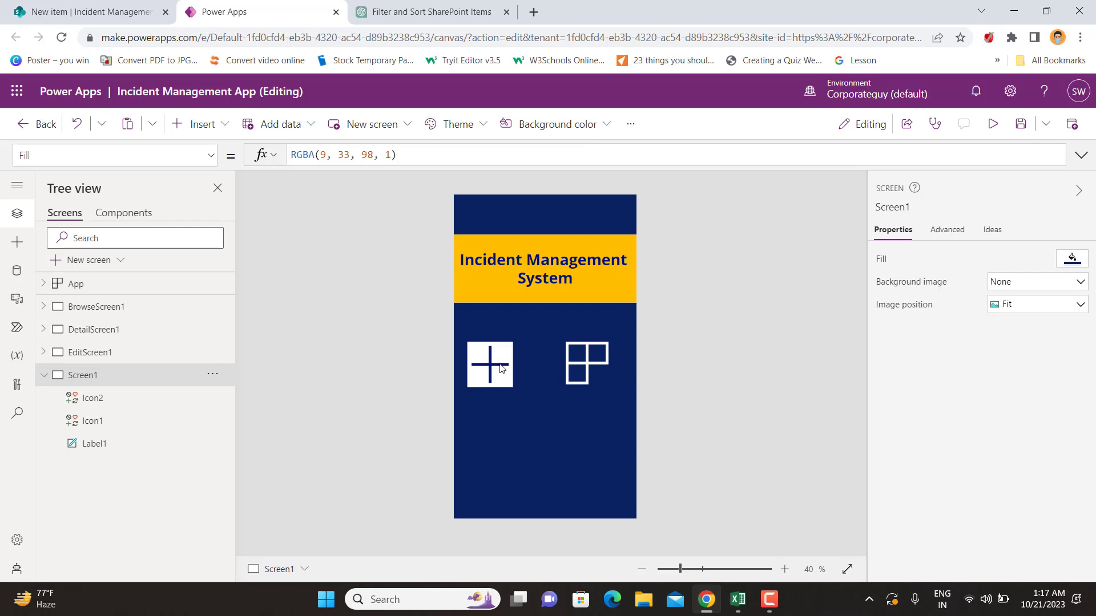
left_click_drag(494, 366, 501, 367)
left_click(745, 360)
Step: Duplicate BrowseScreen1
mouse_move(197, 313)
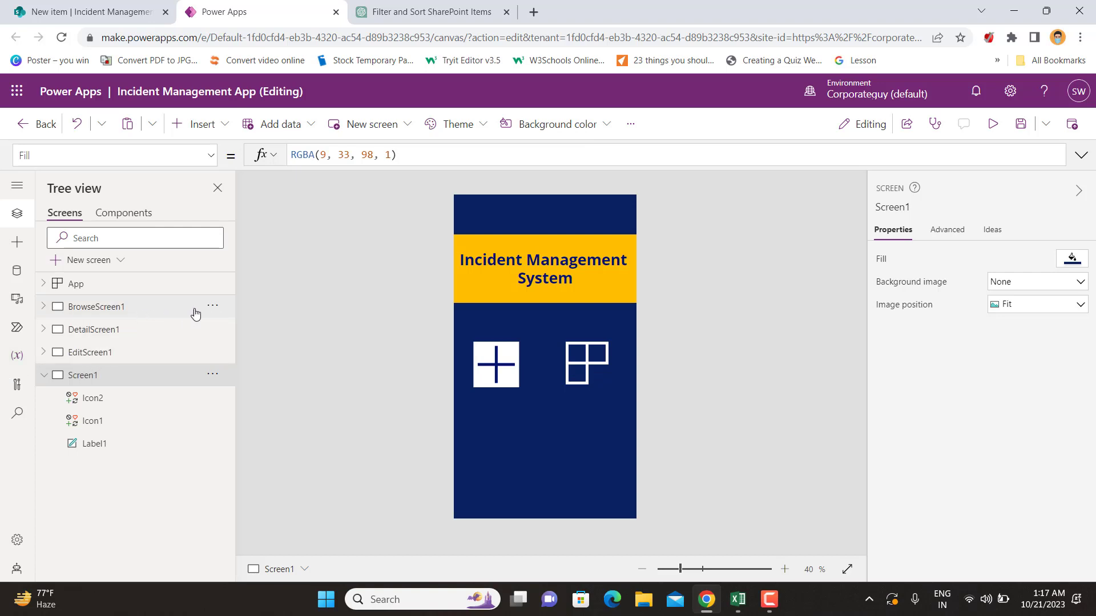
left_click(213, 311)
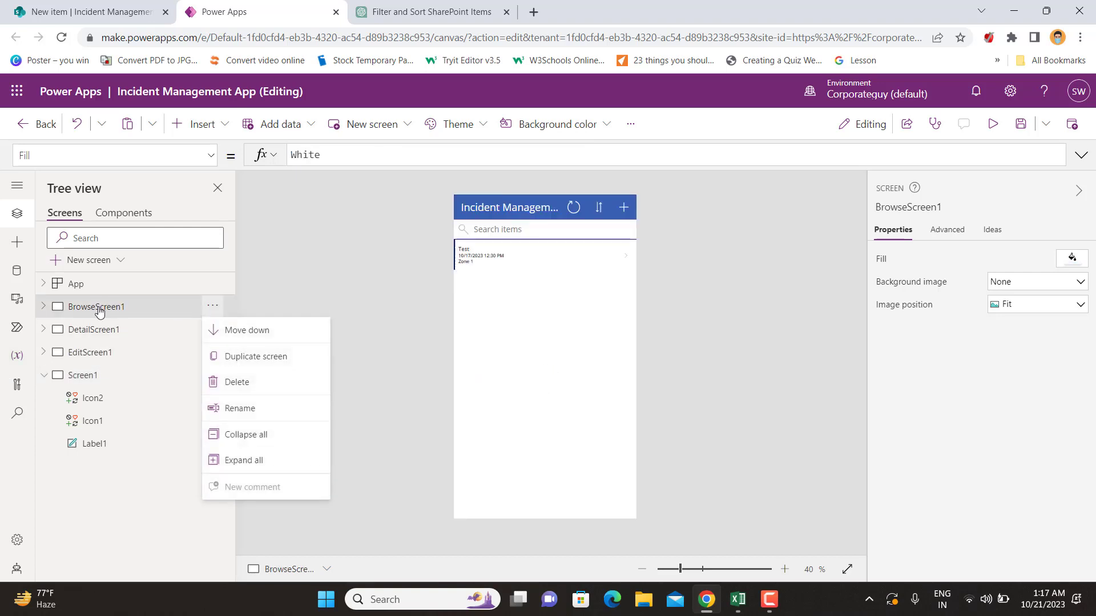
left_click(241, 358)
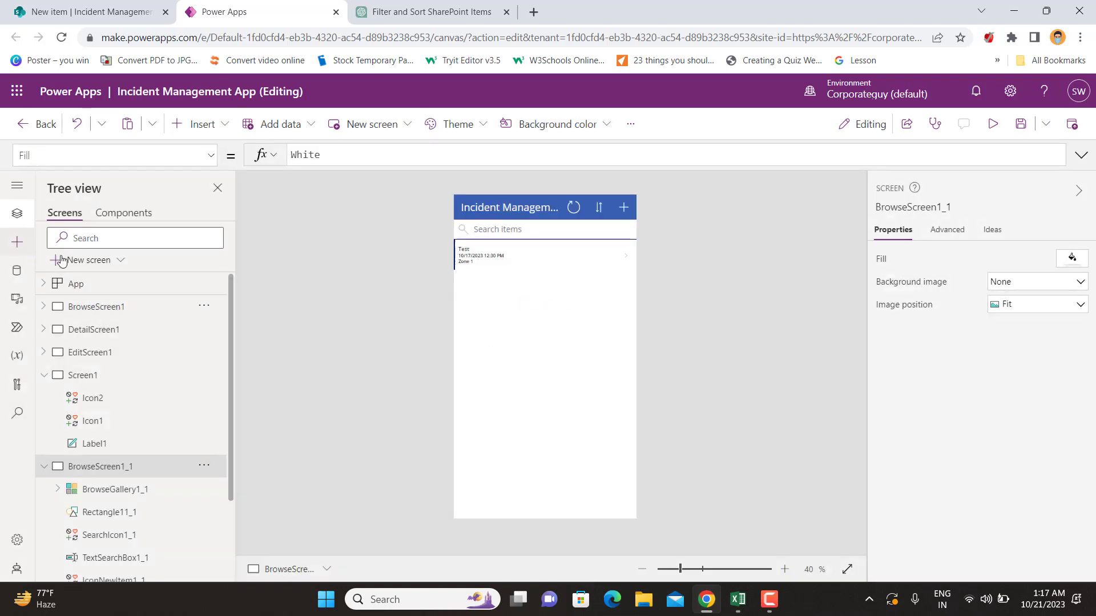
Step: Rename the duplicated browse screen as BrowseScreen_open
left_click(204, 466)
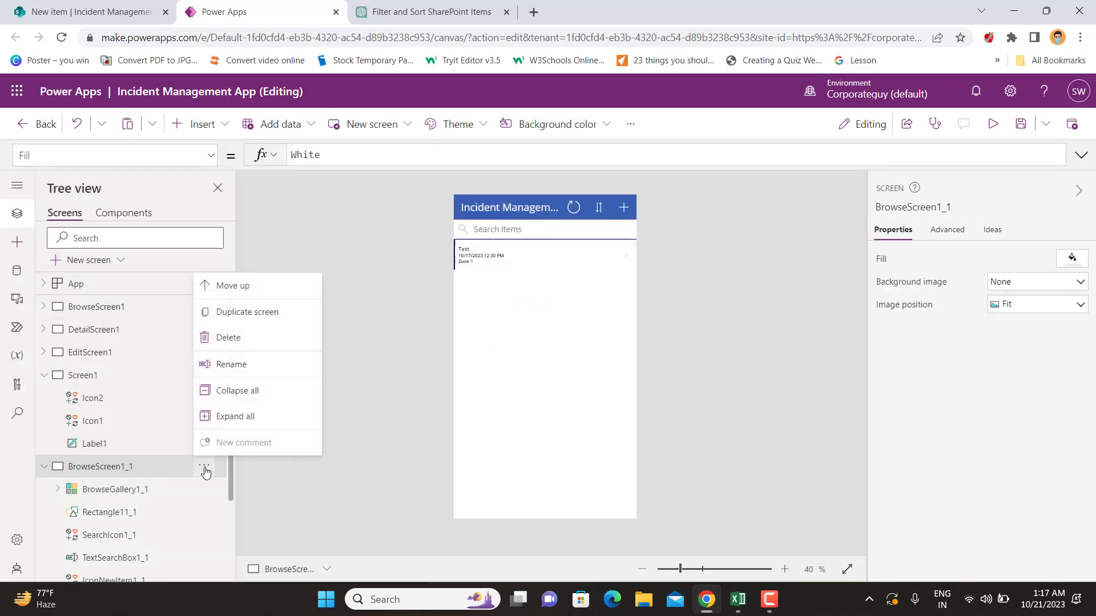
left_click(232, 365)
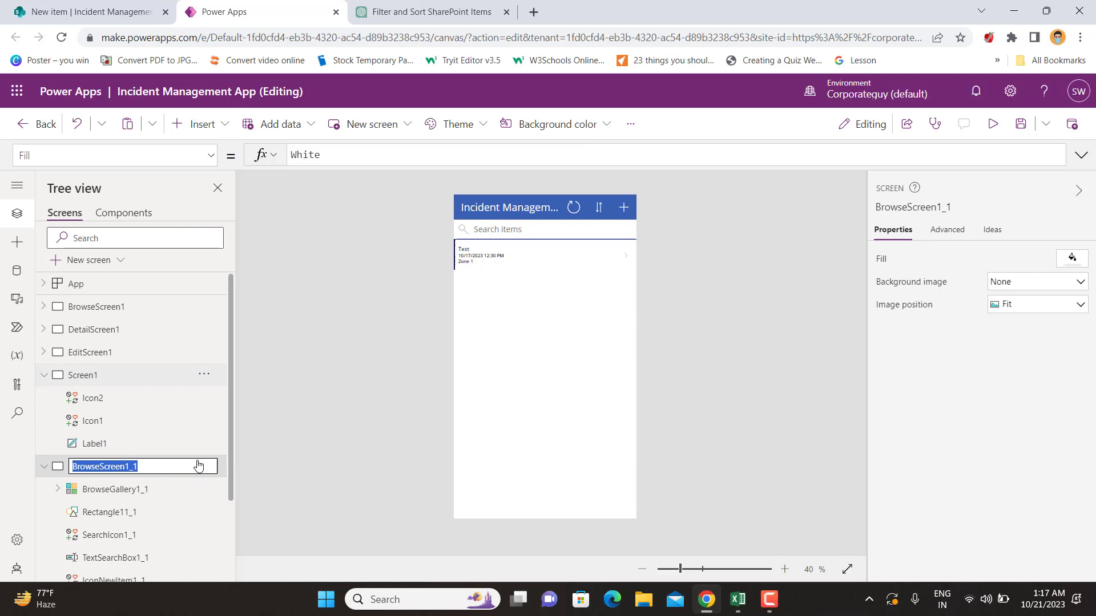
left_click(163, 469)
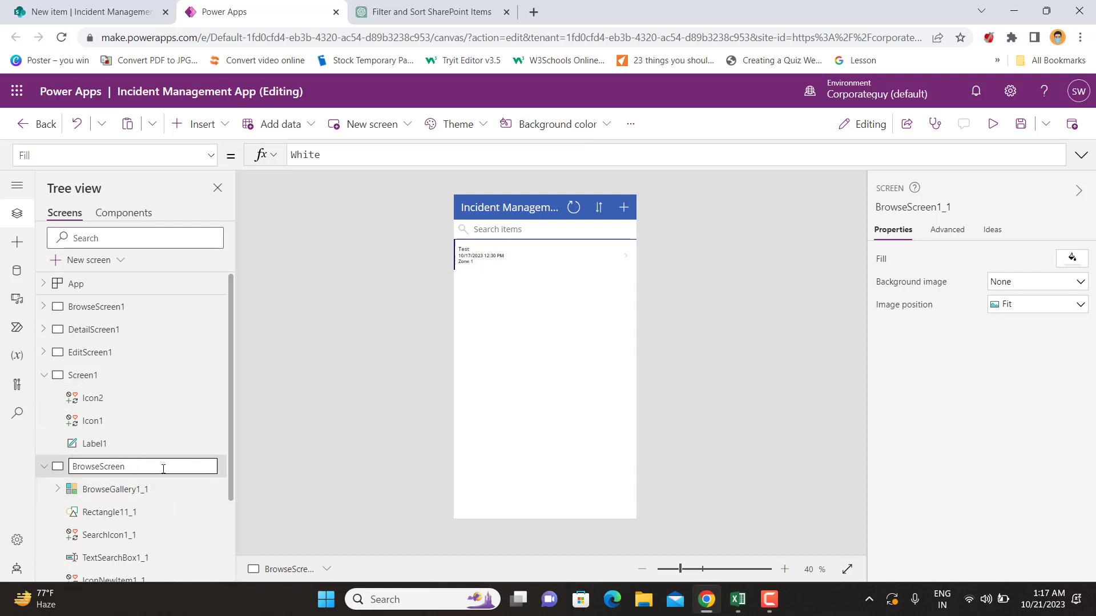
type("open")
key("Return")
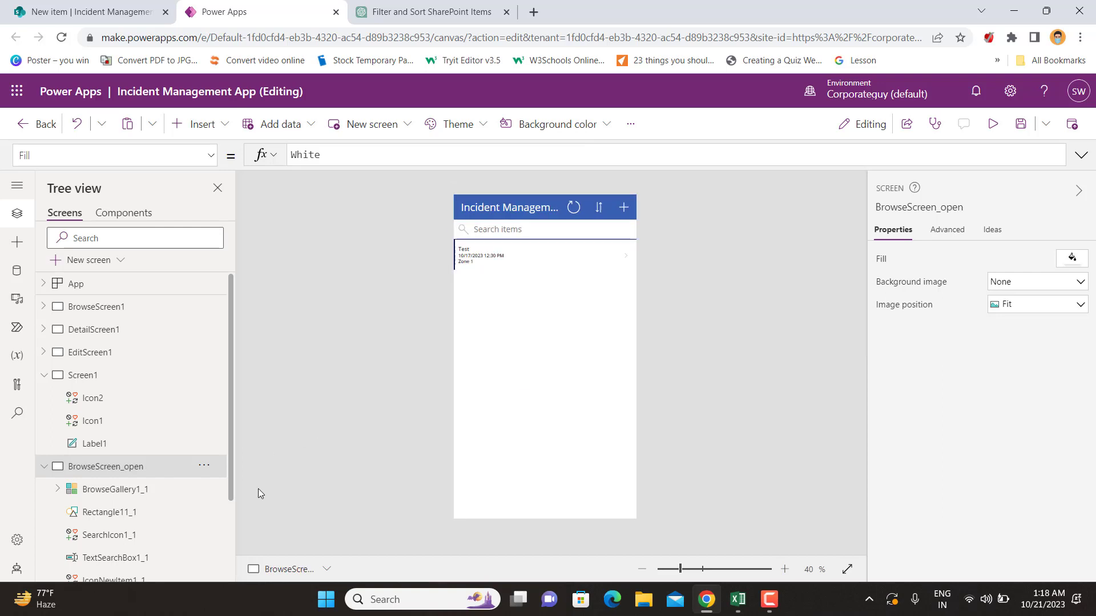
Step: Select the gallery on BrowseScreen_open and copy its entire Items formula
left_click(502, 365)
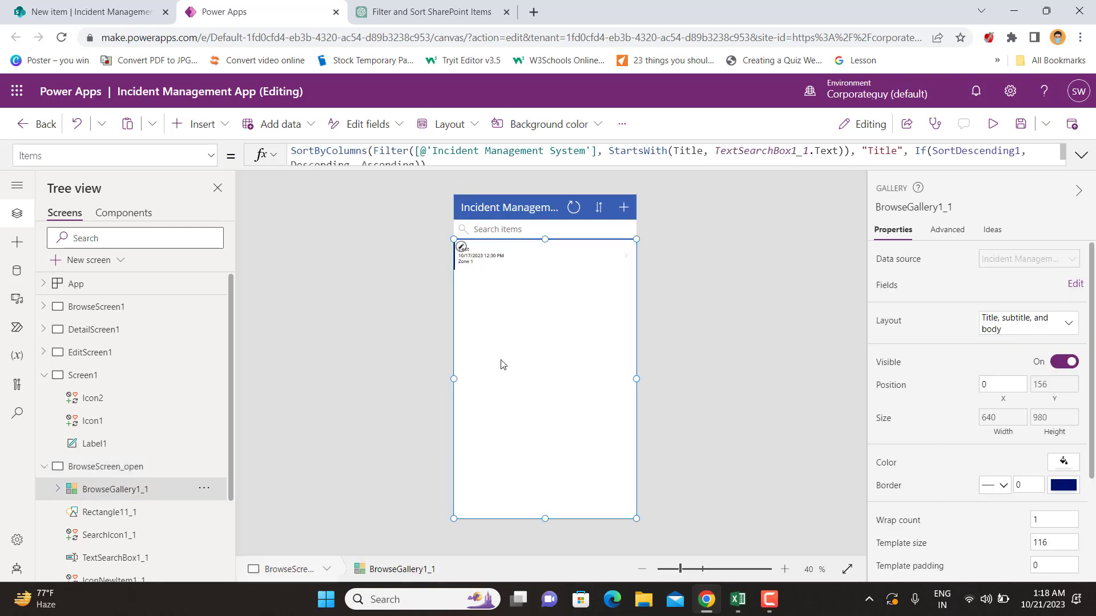
left_click(331, 375)
left_click(544, 382)
left_click(1082, 155)
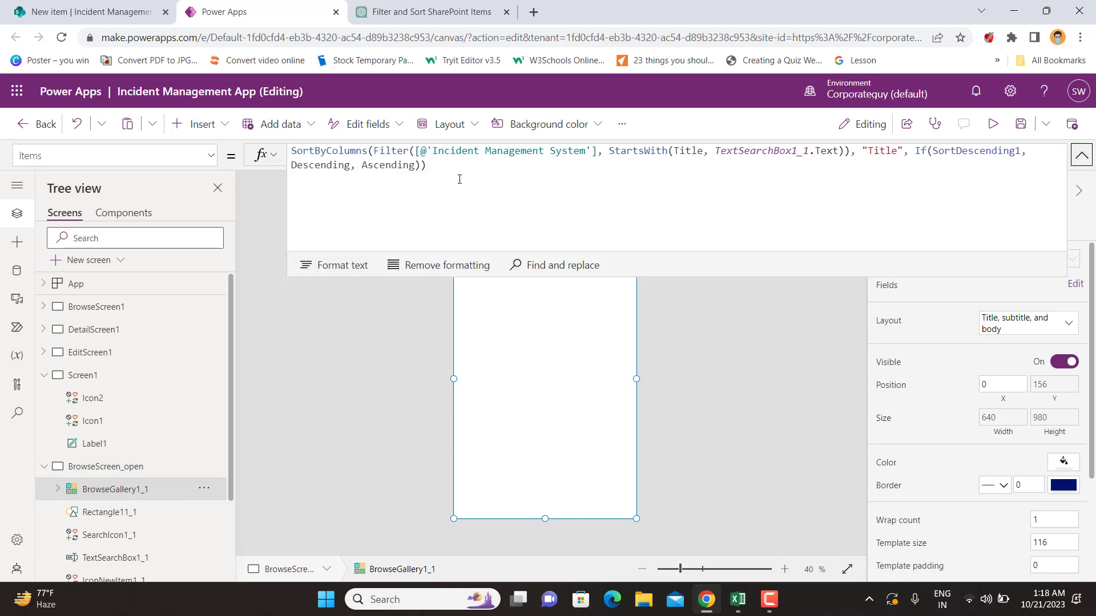
left_click(459, 179)
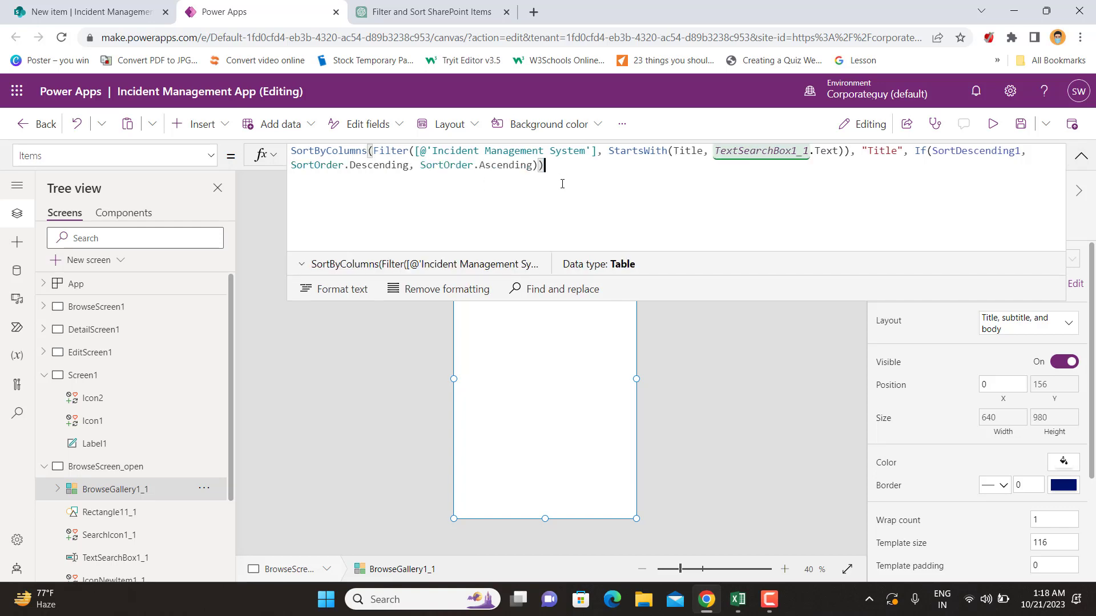
left_click_drag(565, 171, 258, 147)
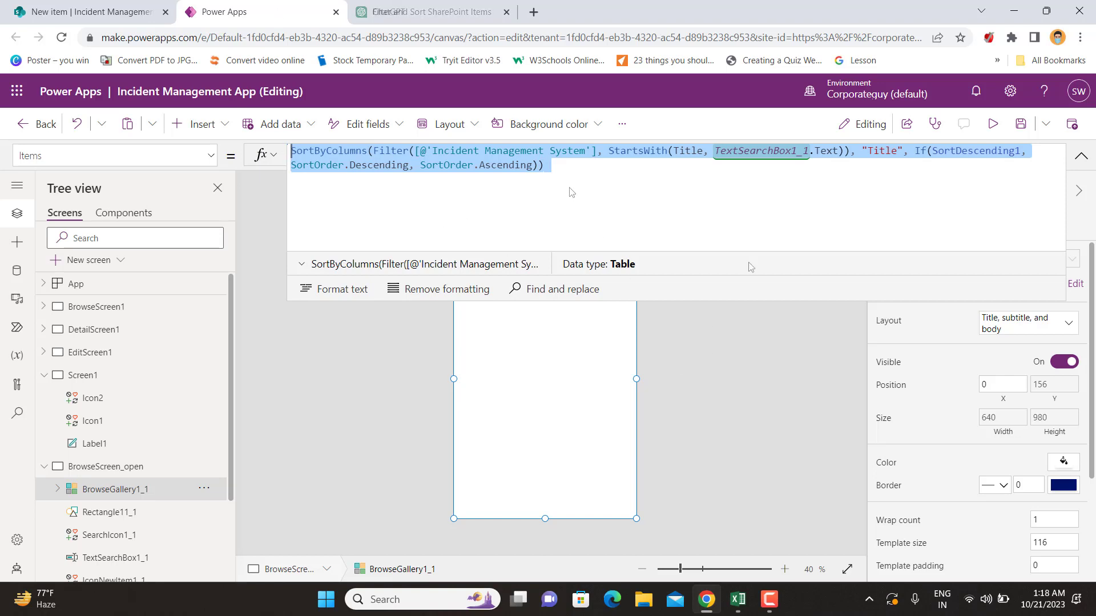
left_click(770, 391)
left_click(505, 388)
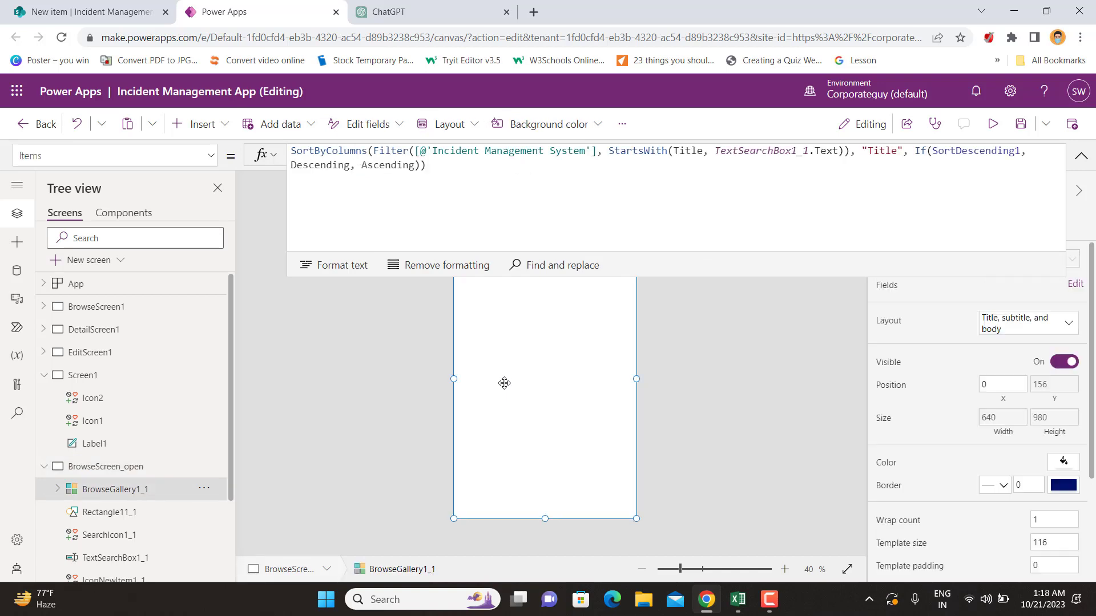
left_click(449, 167)
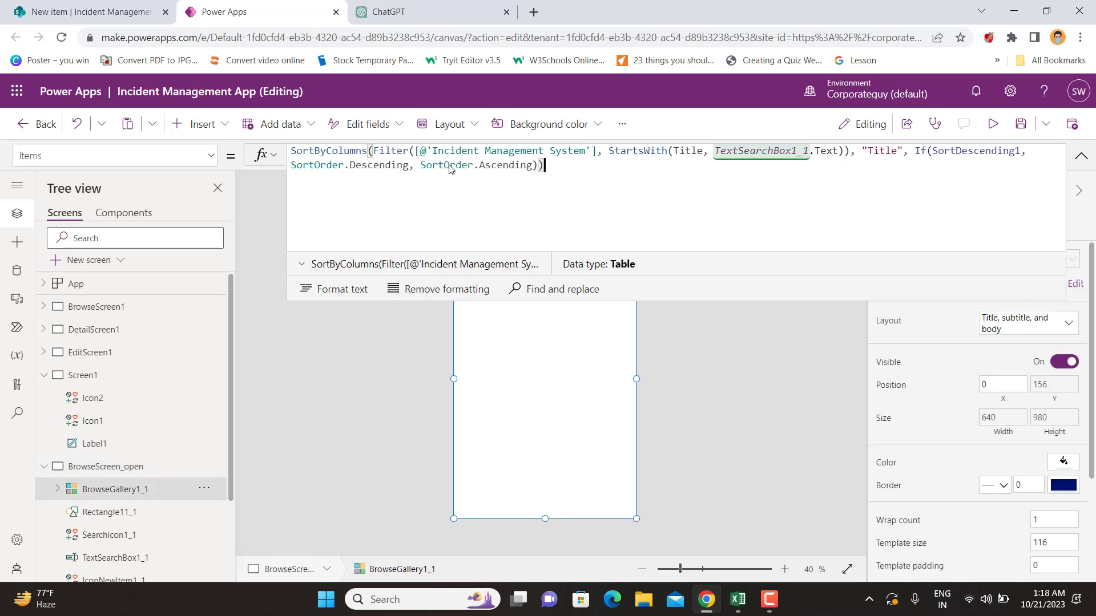
key("ctrl+a")
key("ctrl+c")
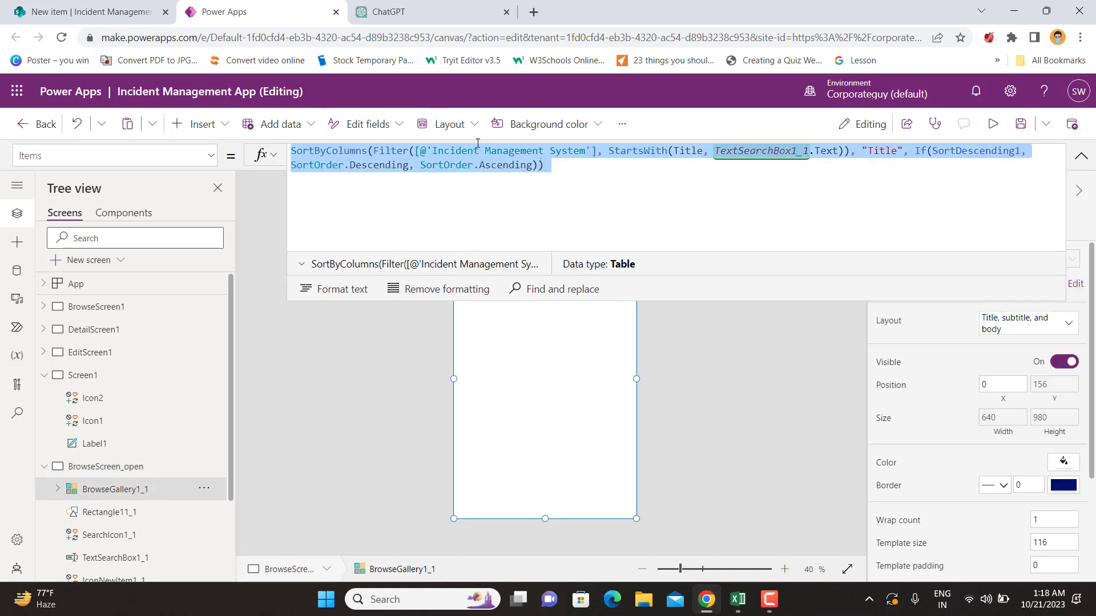
Step: Switch to ChatGPT, paste the formula and ask it to amend it to show only open items from the drop down column named status
left_click(434, 14)
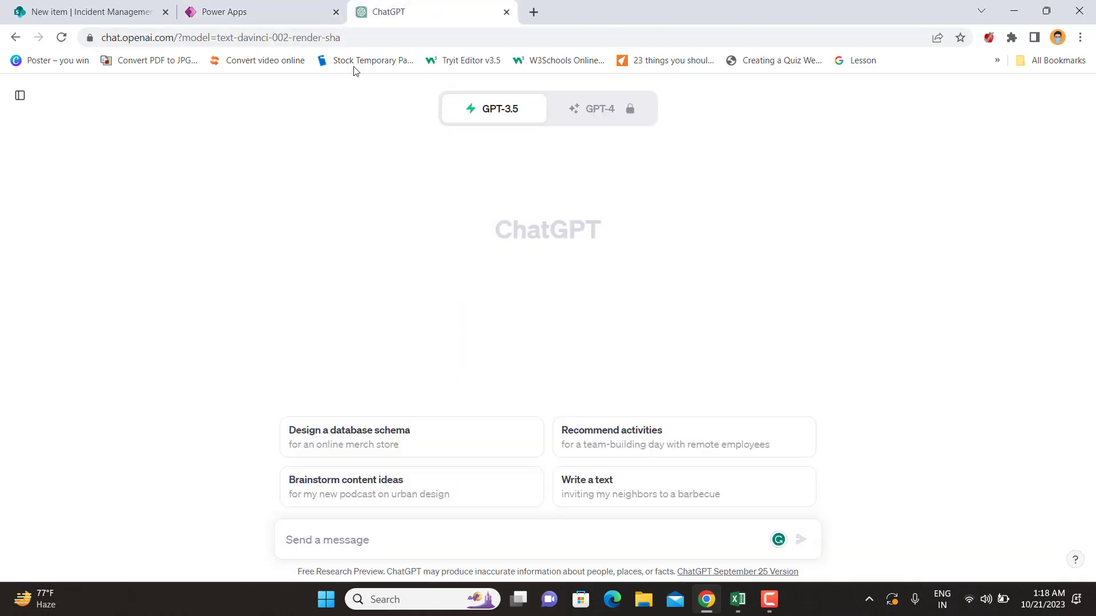
key("ctrl+v")
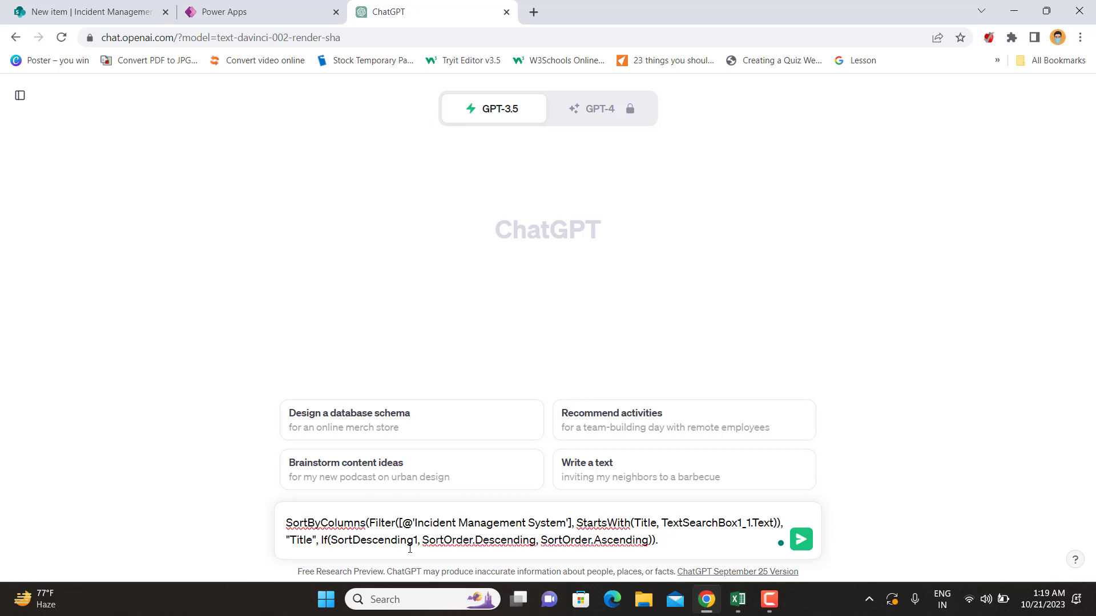
type("can you amend")
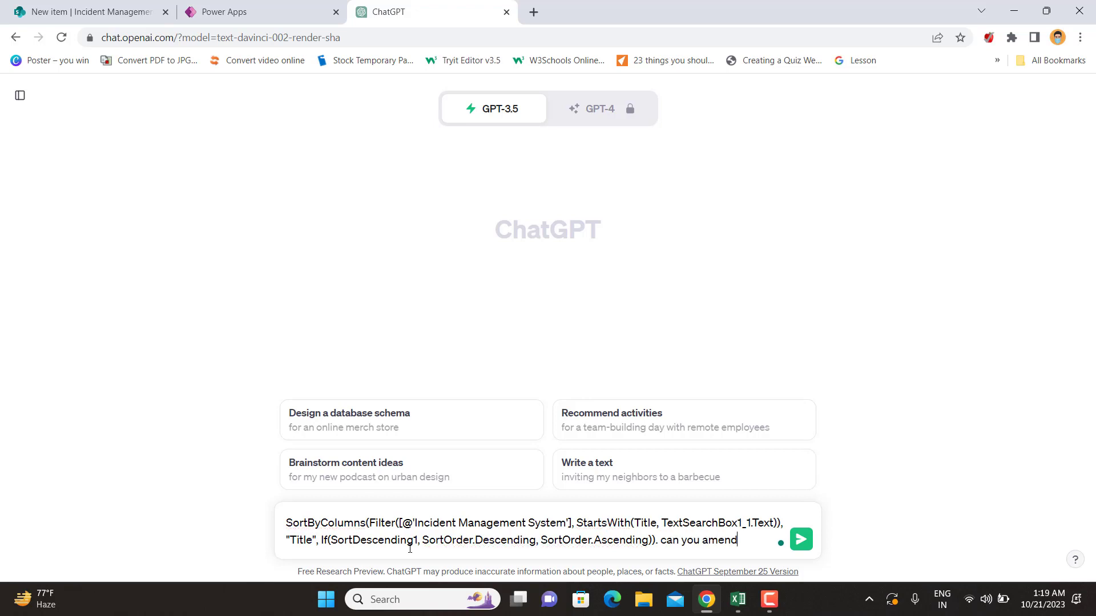
type(" this formular to s")
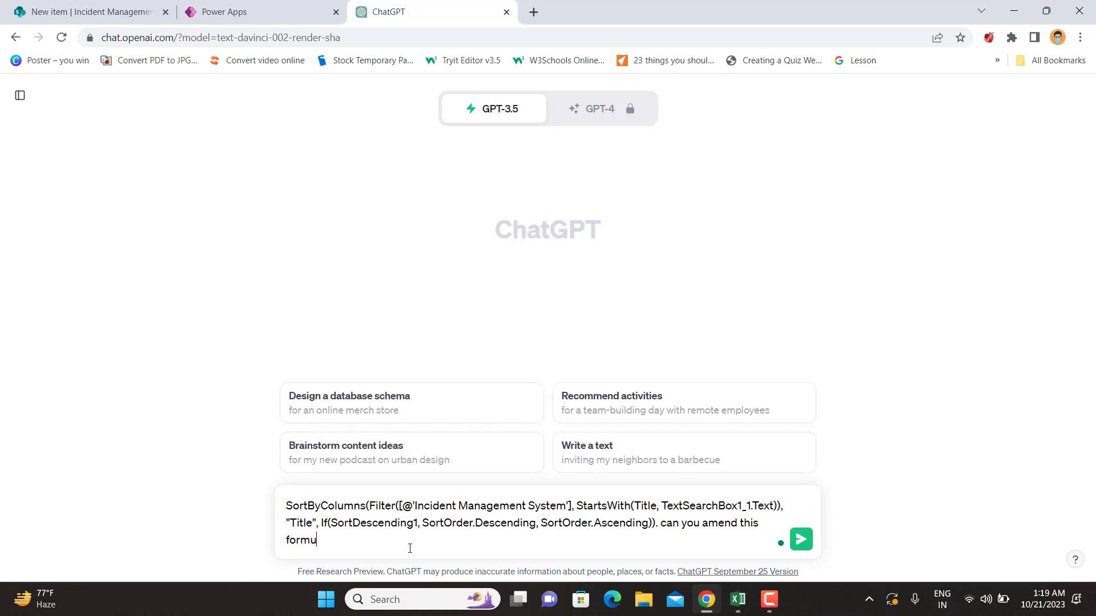
key("BackSpace")
key("BackSpace")
key("BackSpace")
key("BackSpace")
type("to show n")
type("ony ")
type("ly")
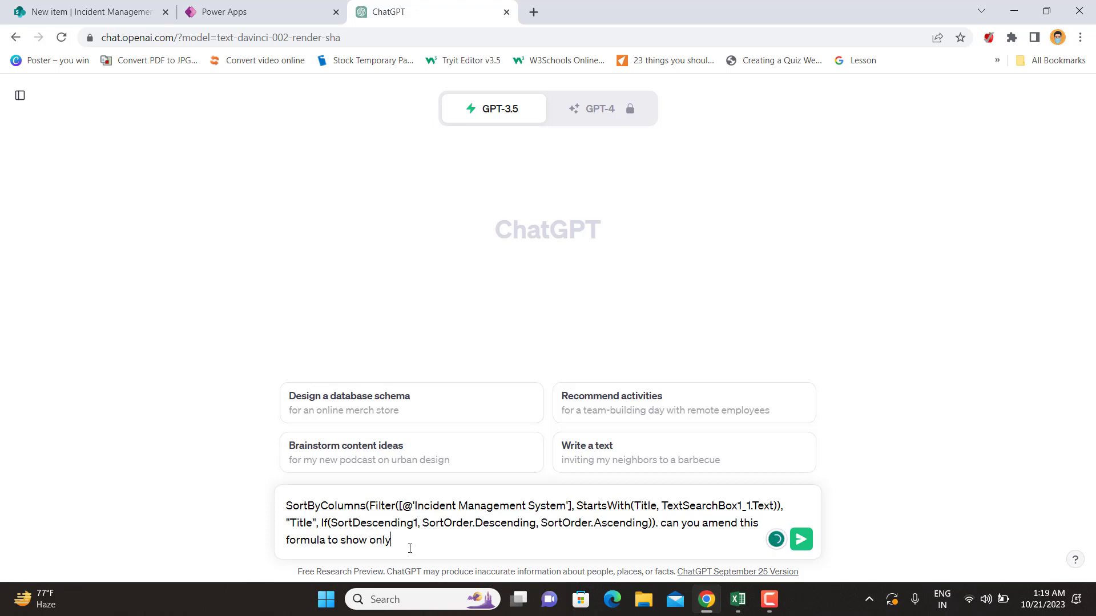
type(" open itme")
key("BackSpace")
type("emf")
type("s from the")
type(" cl")
type("l")
key("BackSpace")
key("BackSpace")
type("drop down ")
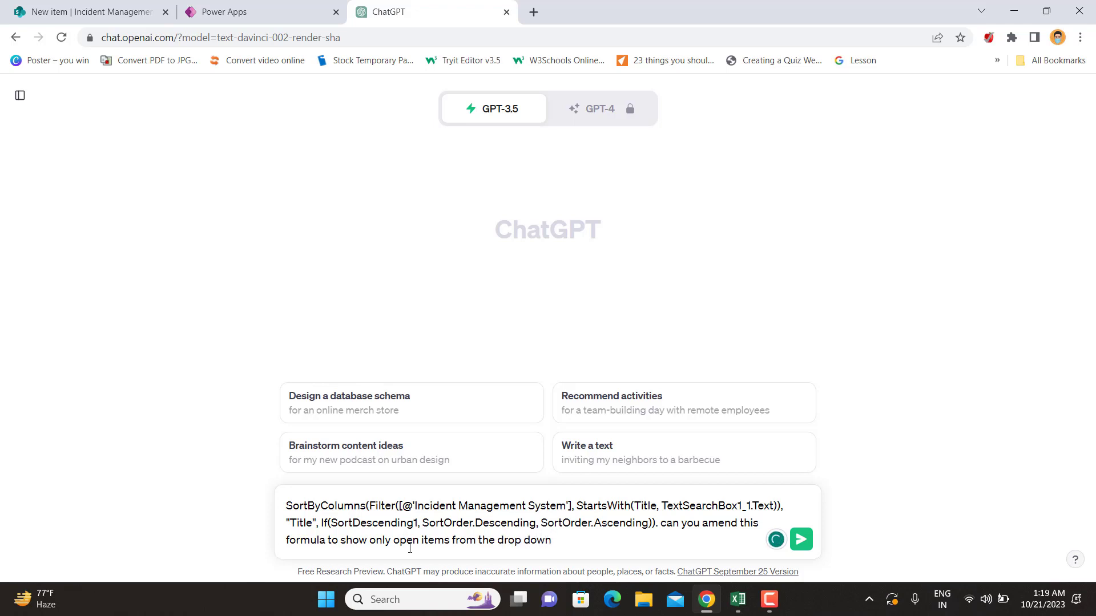
type("column named status.")
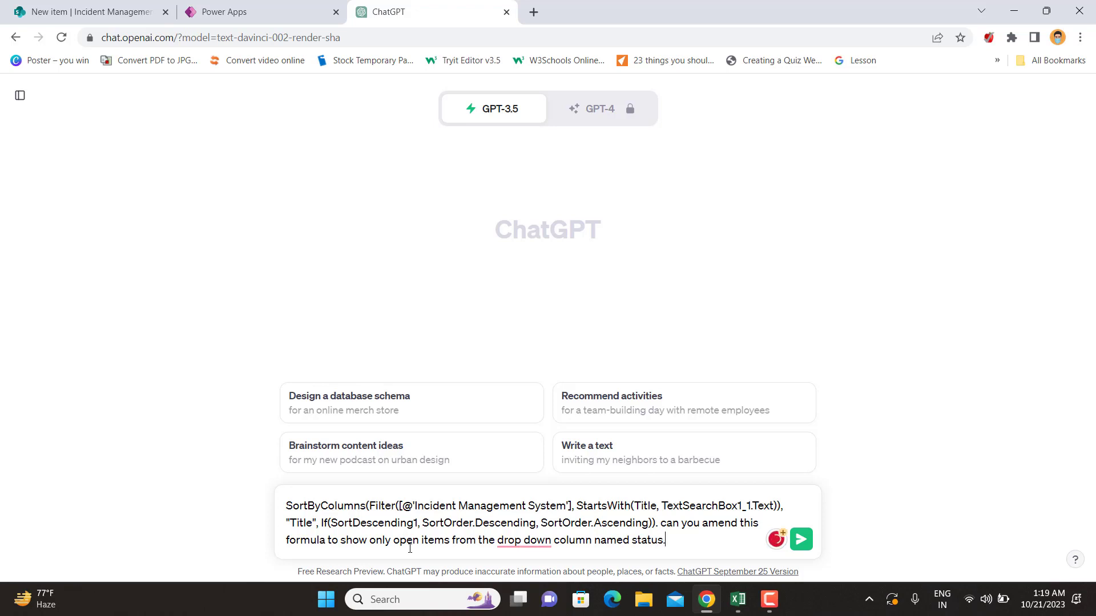
key("Return")
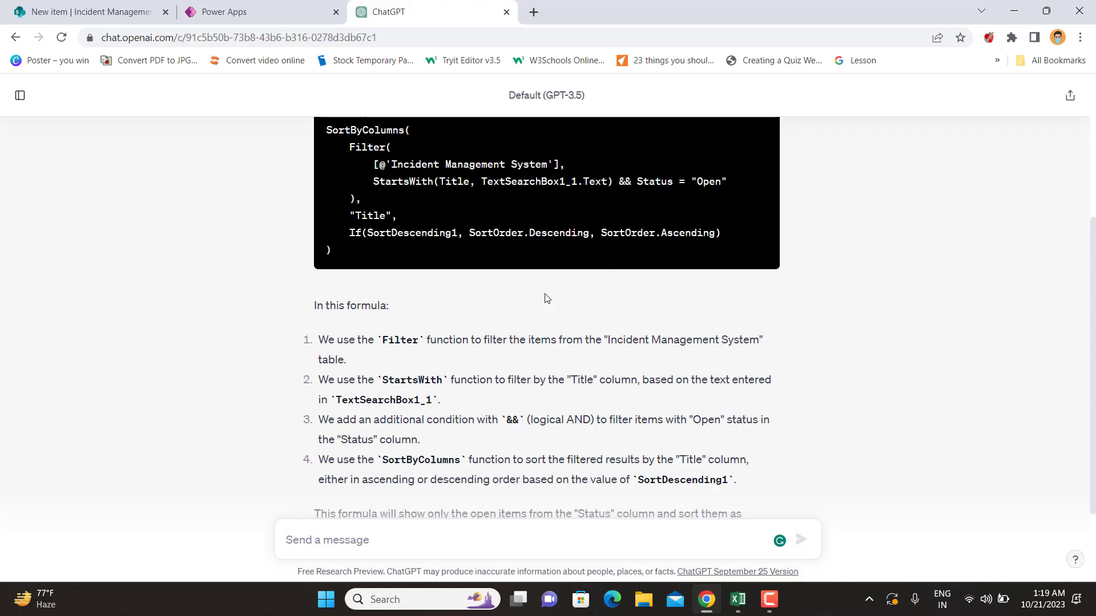
Step: Copy ChatGPT's amended formula with the Status = "Open" condition and replace the gallery's Items formula with it in Power Apps
scroll(545, 299, "up", 4)
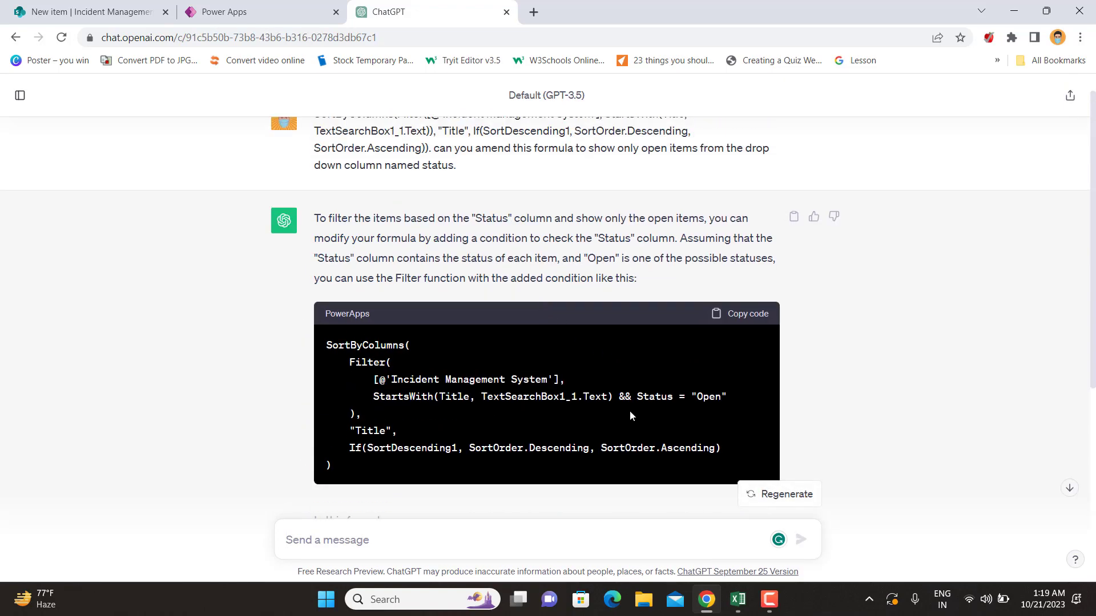
left_click(744, 318)
scroll(822, 409, "down", 5)
key("alt+Tab")
key("alt+Tab")
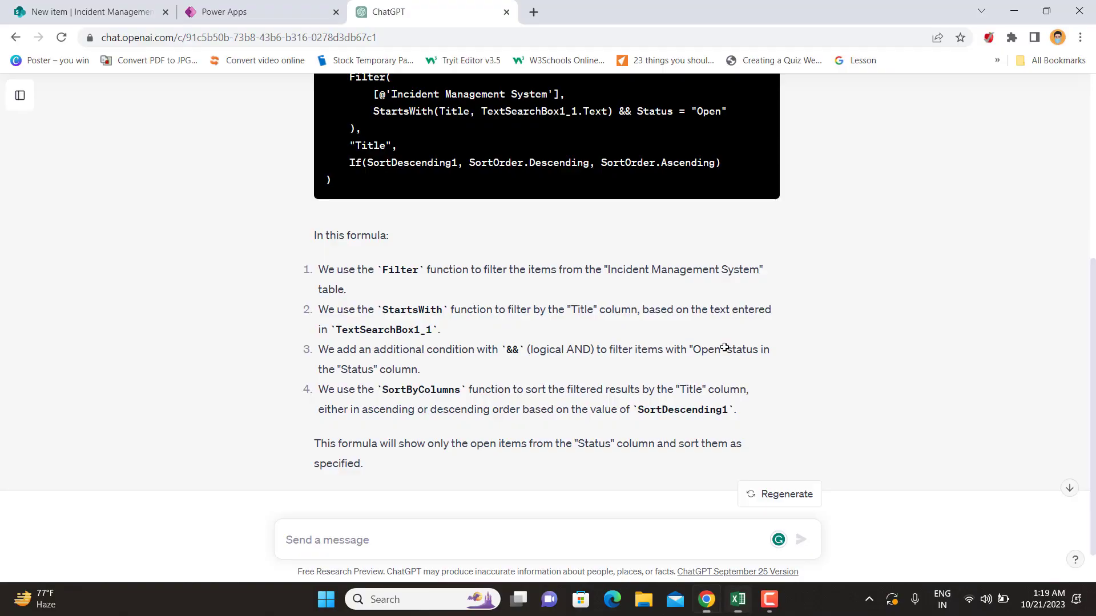
left_click(224, 12)
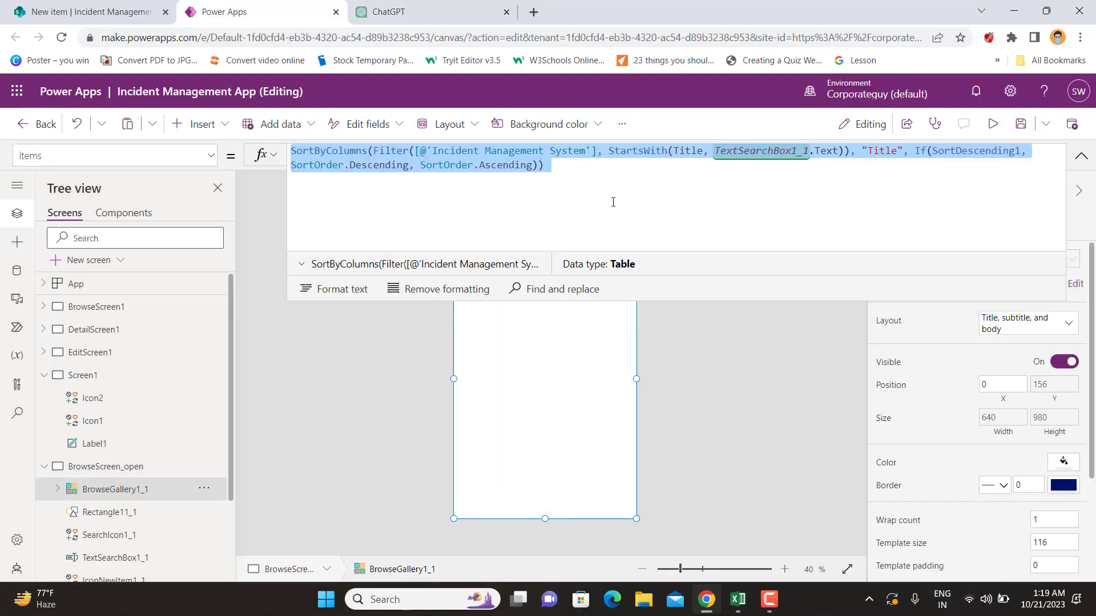
key("ctrl+v")
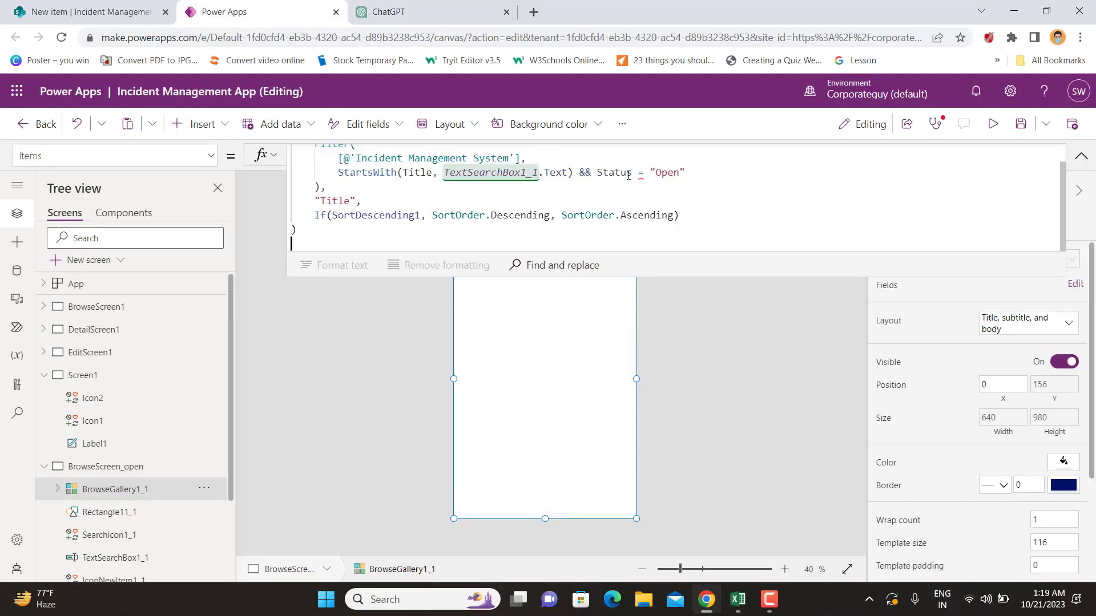
Step: Correct the filter condition in the gallery's Items formula to Status.Value = "Open"
left_click(631, 173)
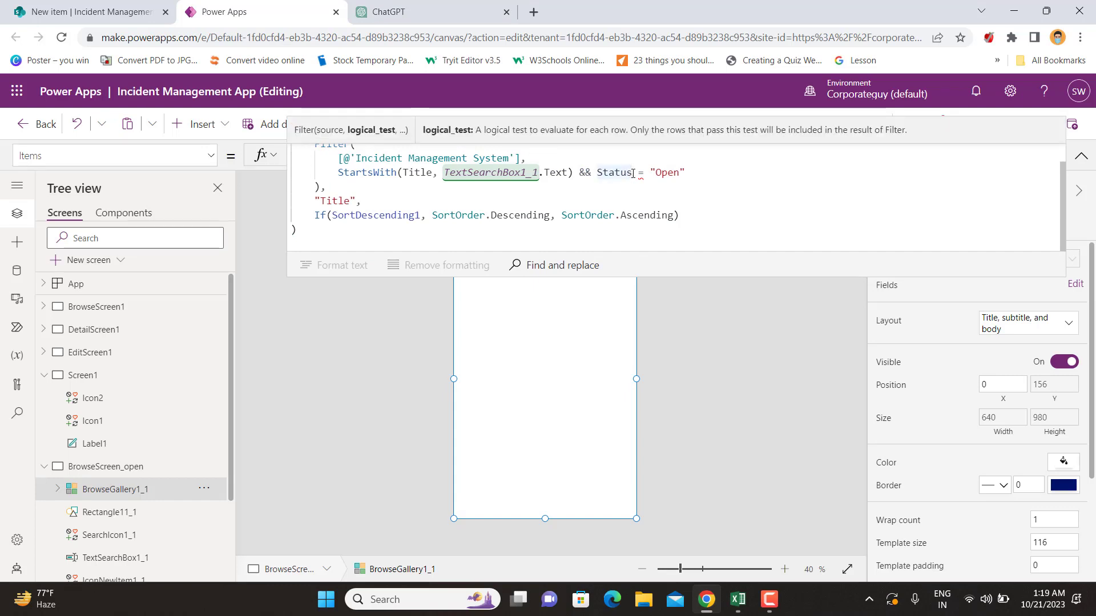
type(".value")
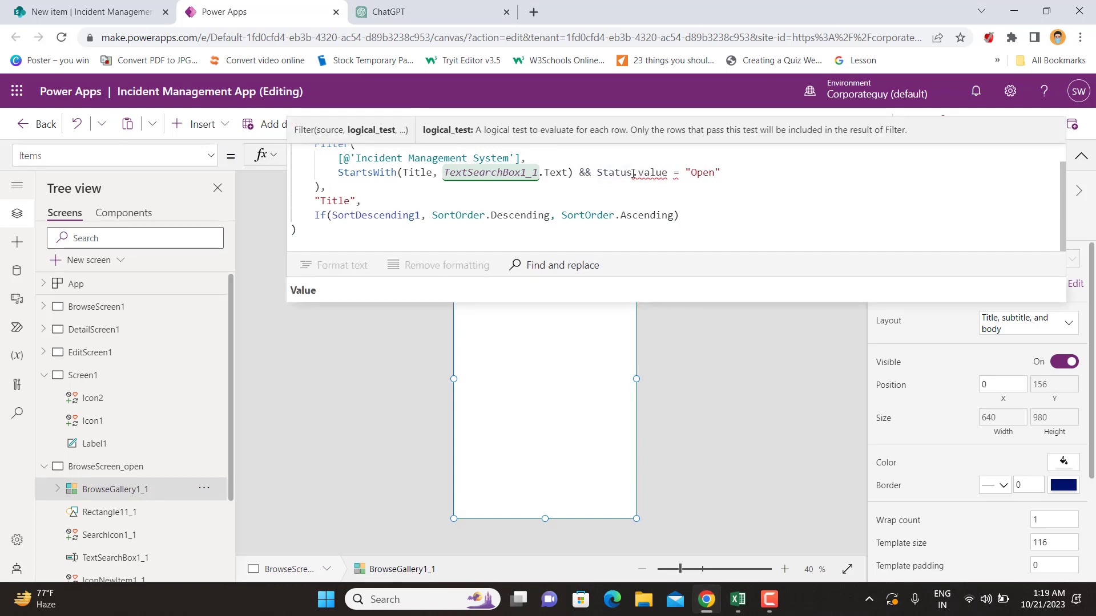
left_click(392, 291)
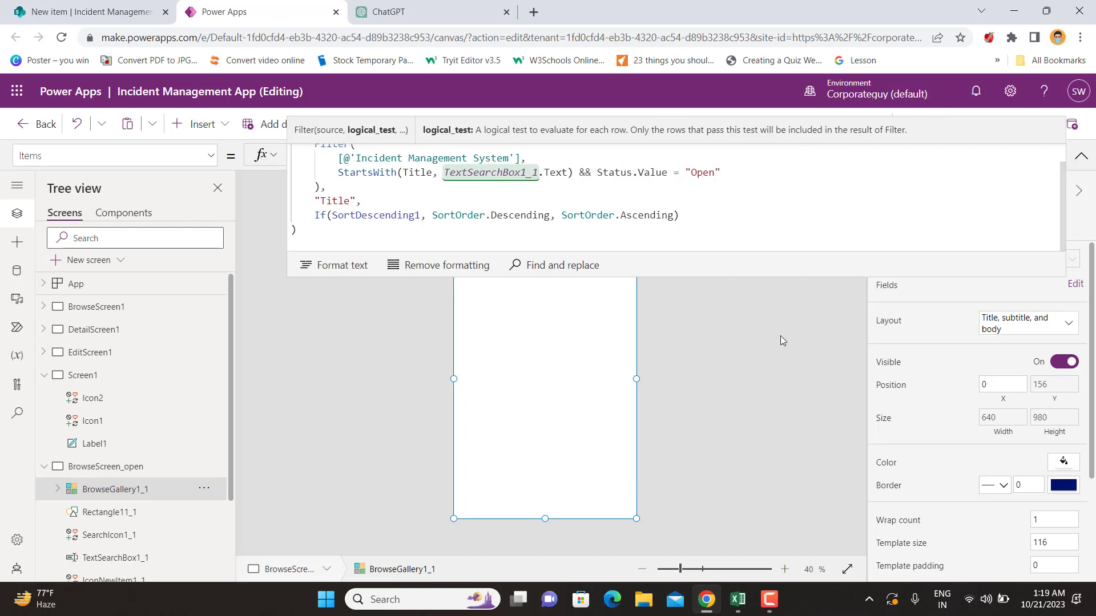
left_click(1082, 161)
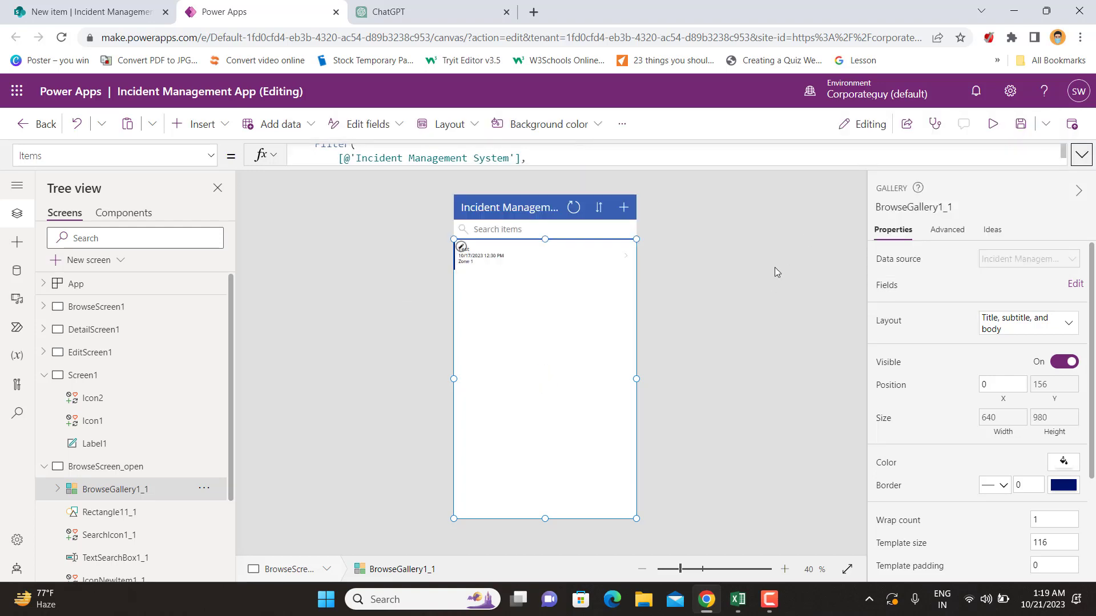
left_click(713, 297)
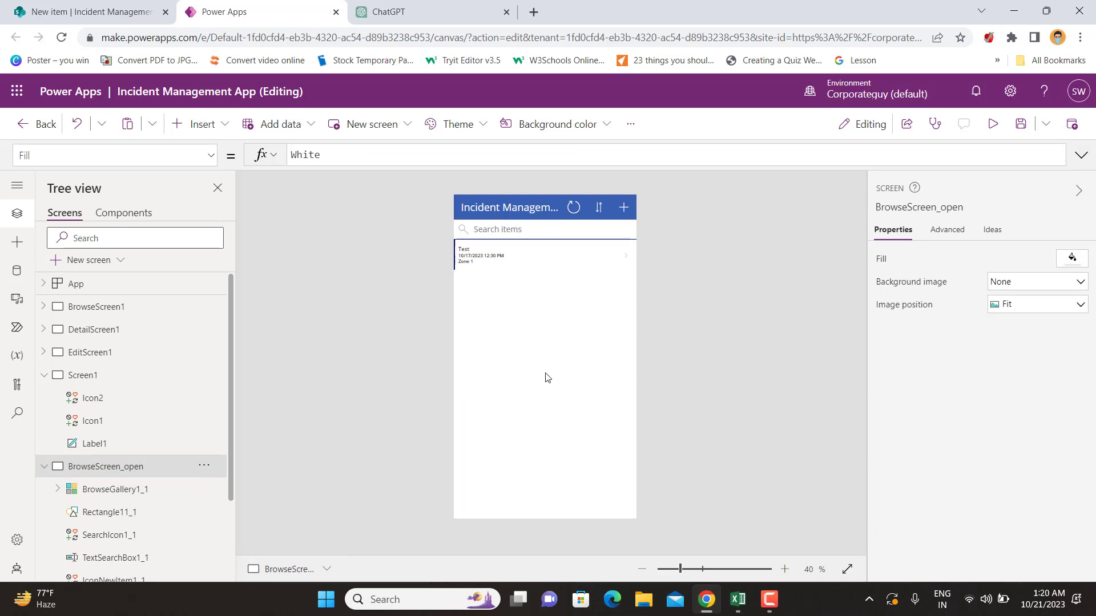
Step: Review the gallery's full Items formula on BrowseScreen_open
left_click(565, 402)
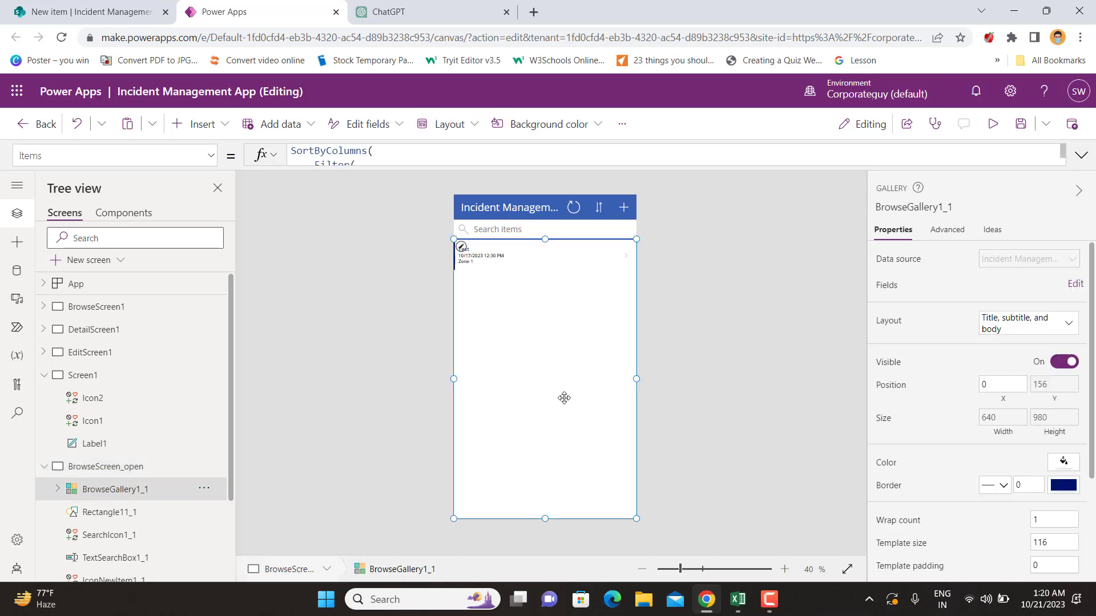
left_click(1081, 155)
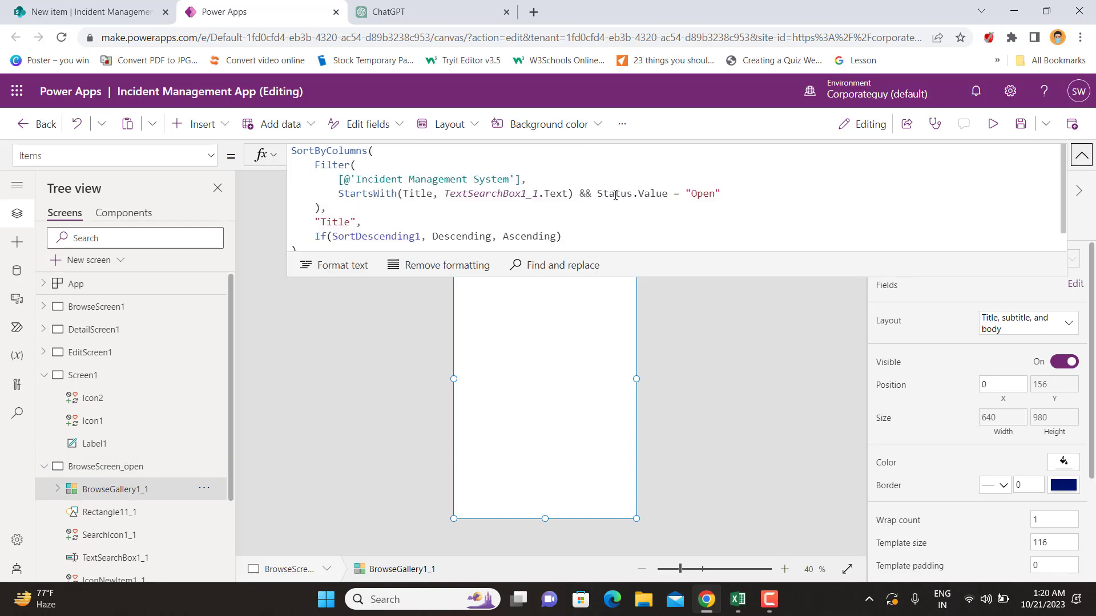
left_click(1081, 155)
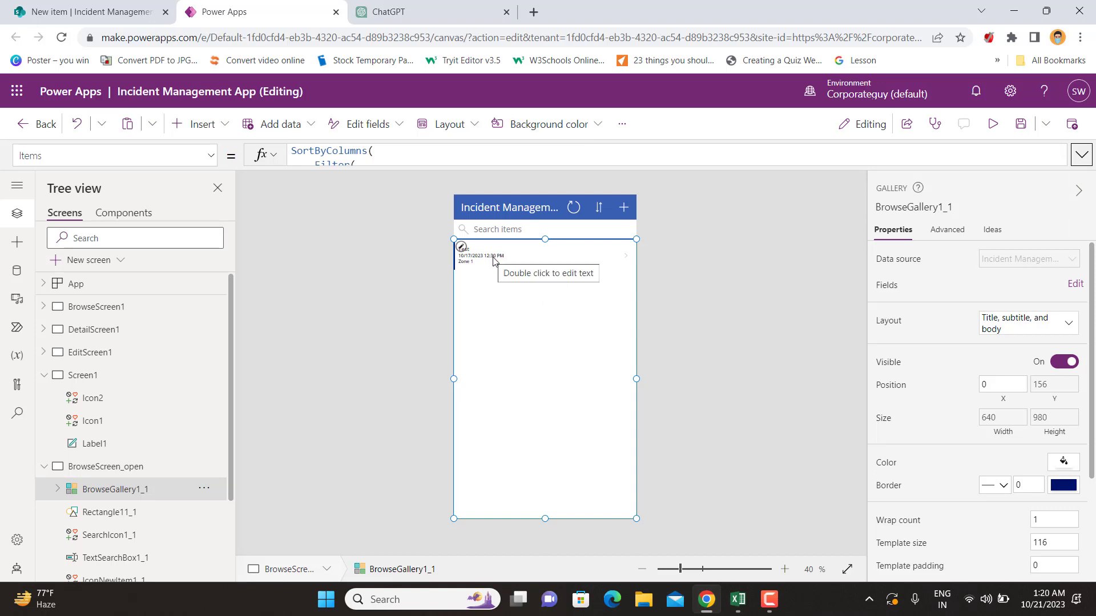
Step: Switch to the SharePoint list, open the Test incident and check its Status field
left_click(56, 15)
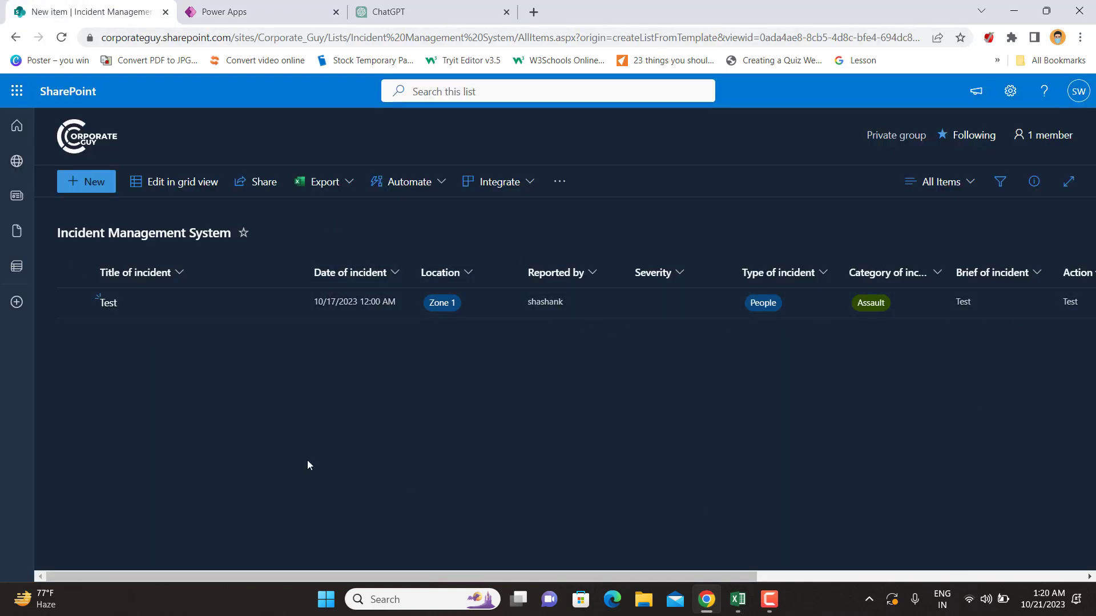
left_click(106, 303)
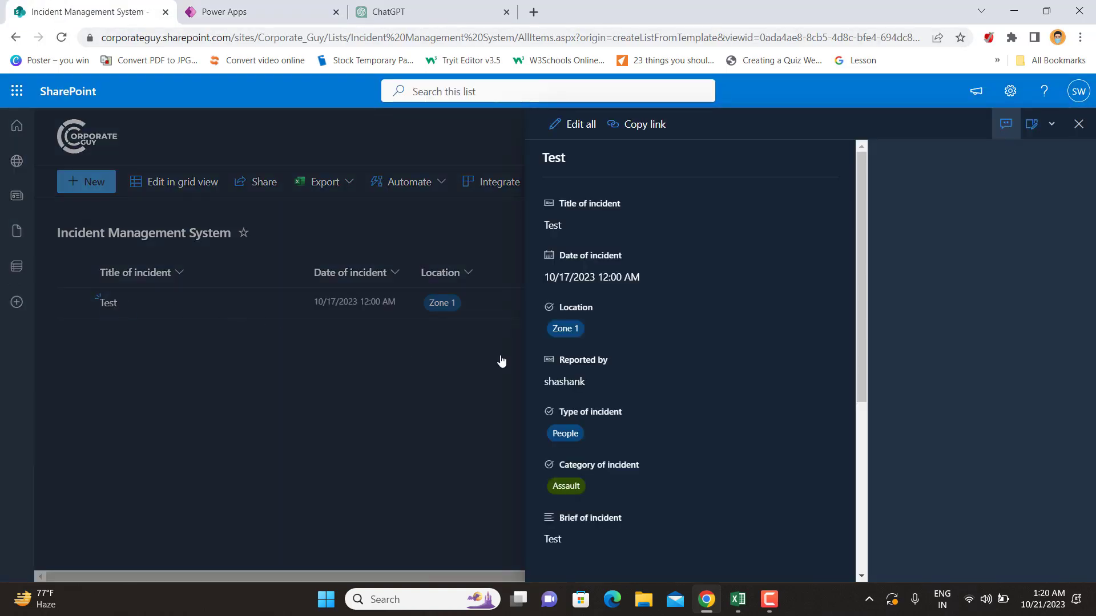
scroll(741, 409, "down", 5)
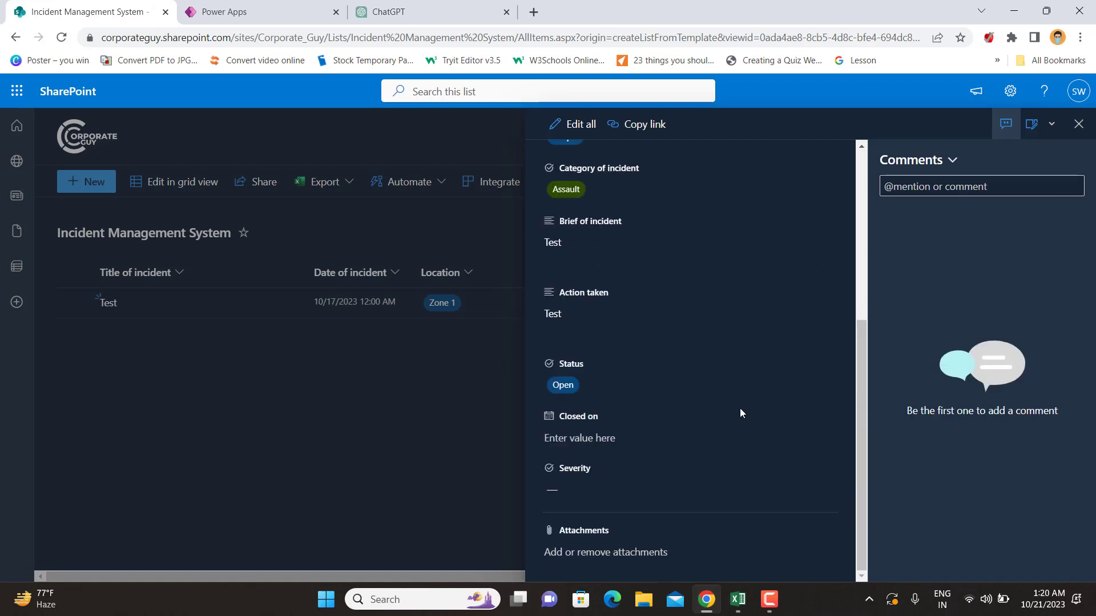
scroll(699, 425, "up", 5)
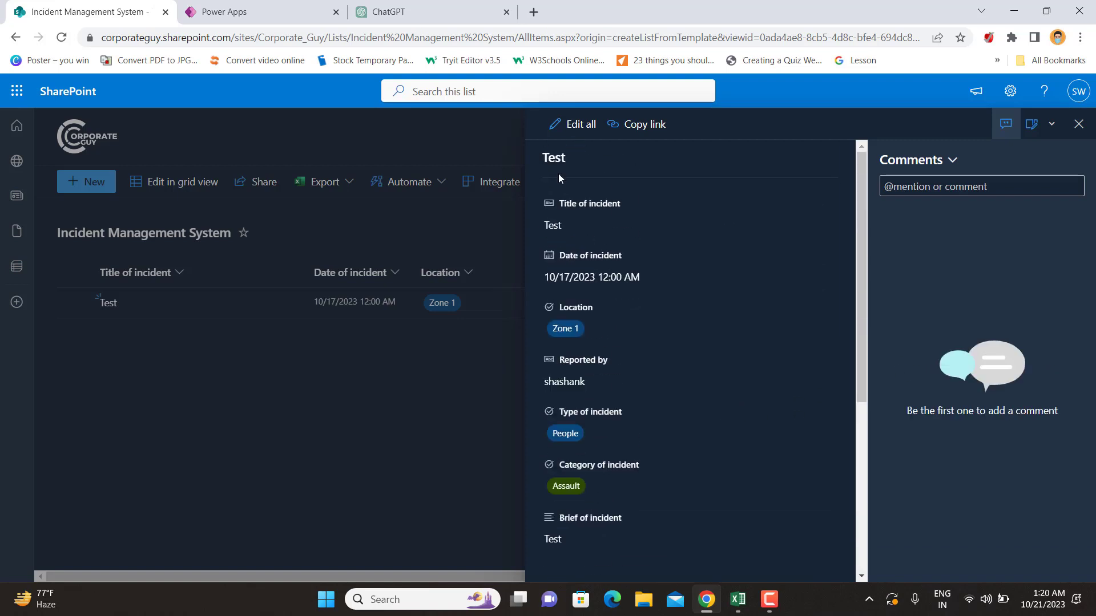
Step: Edit the Test incident in the SharePoint list, set its Status to Closed and save the item
left_click(559, 125)
scroll(706, 392, "down", 5)
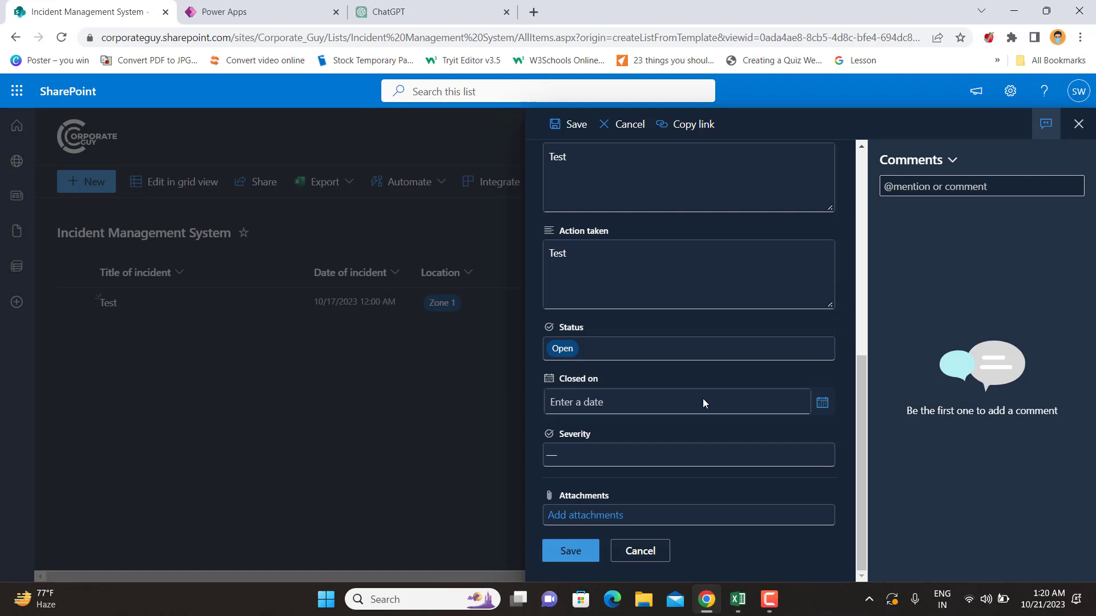
left_click(594, 355)
left_click(574, 421)
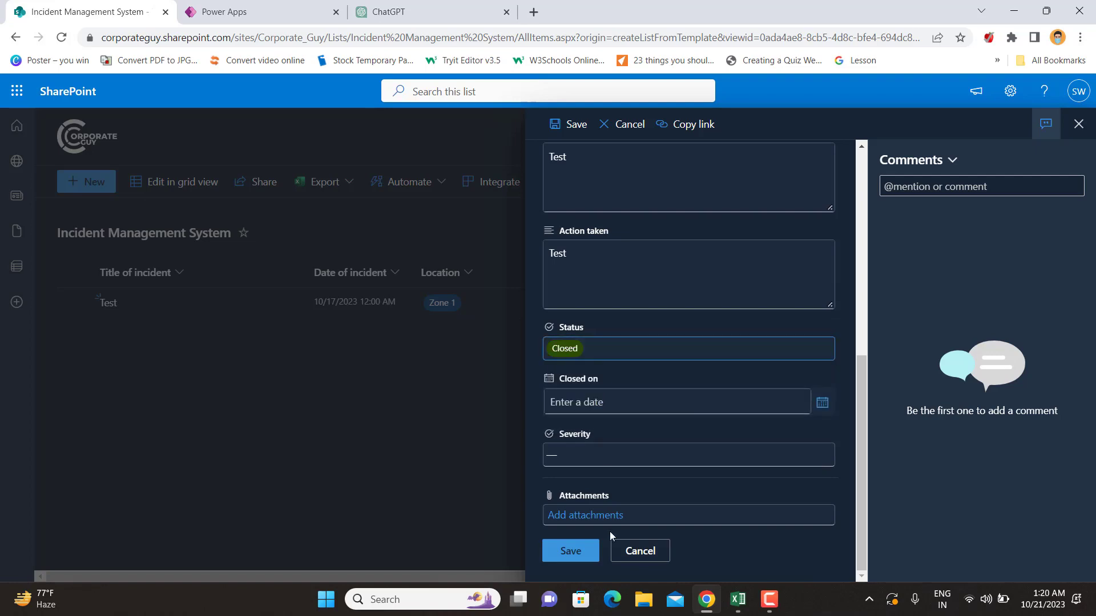
left_click(568, 551)
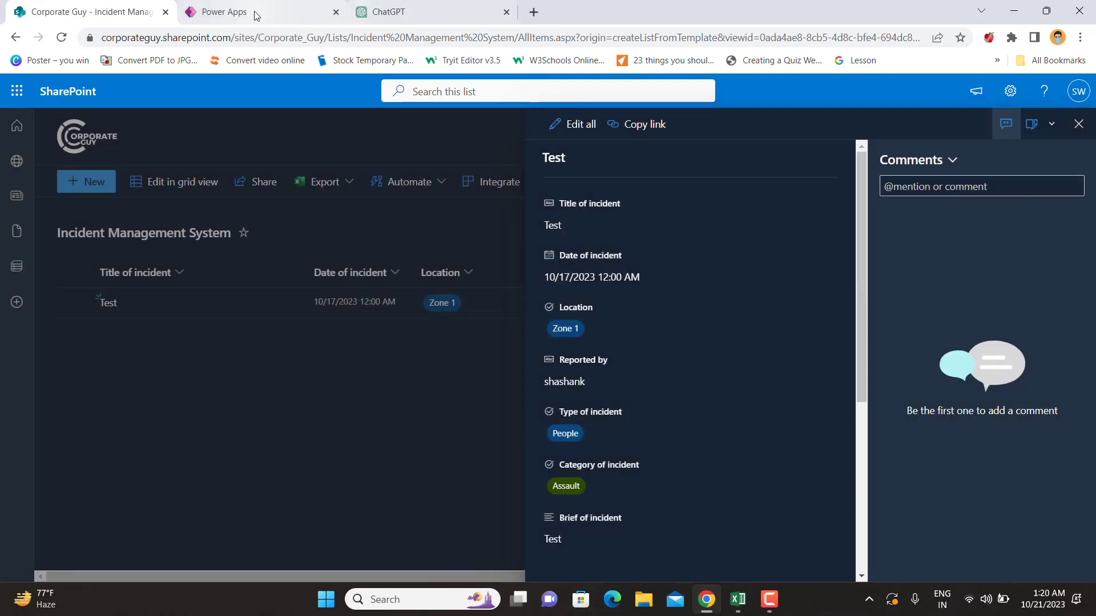
Step: Switch to Power Apps, preview BrowseScreen_open and refresh its incident list to check the open-incident filter
left_click(251, 11)
left_click(1021, 125)
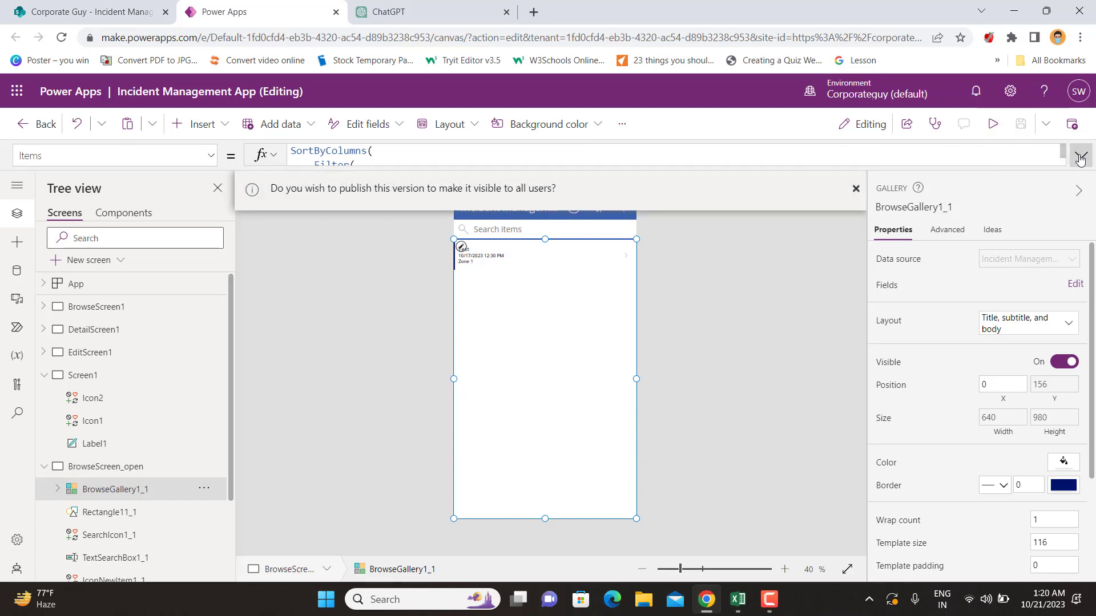
left_click(773, 283)
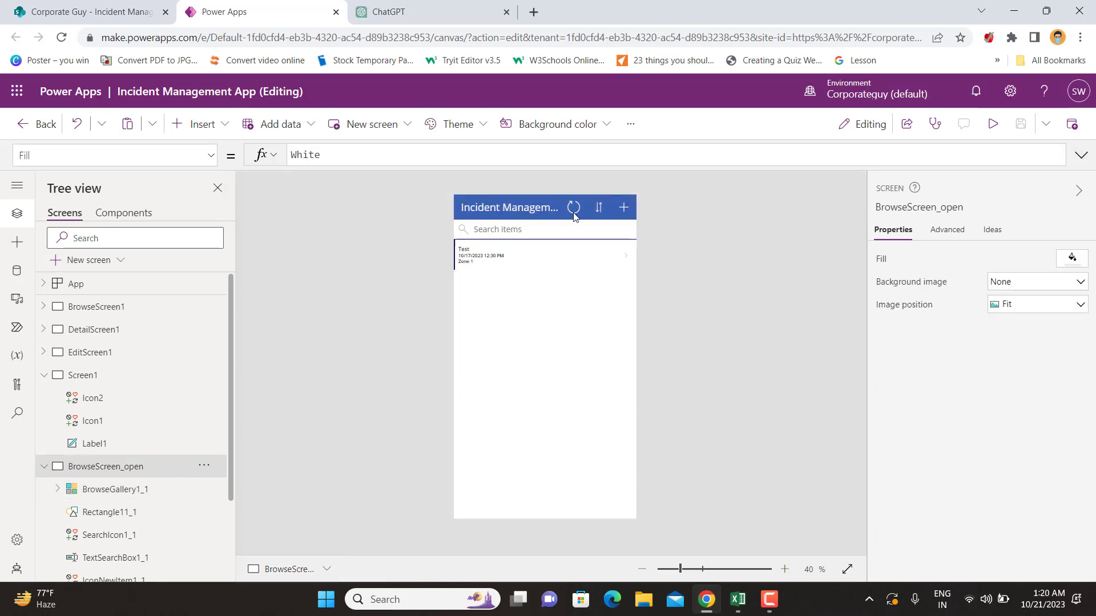
left_click(992, 124)
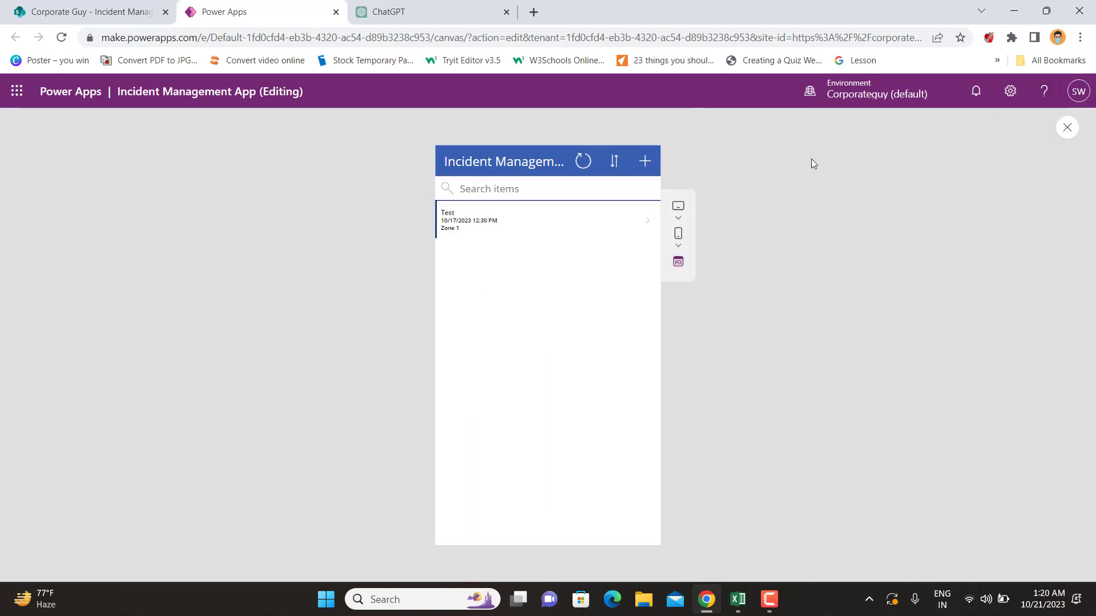
left_click(582, 167)
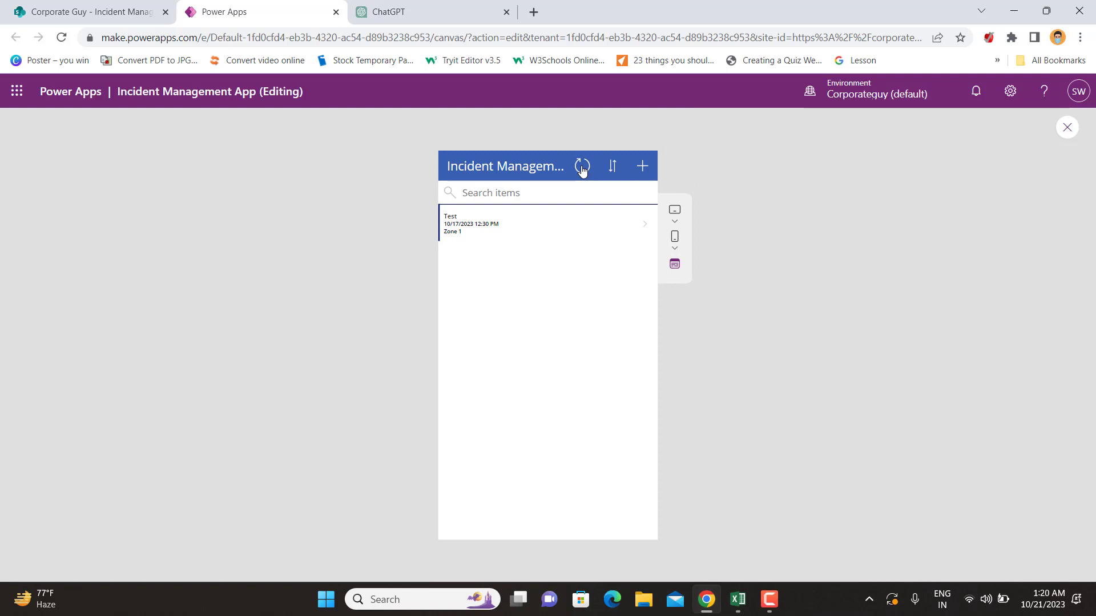
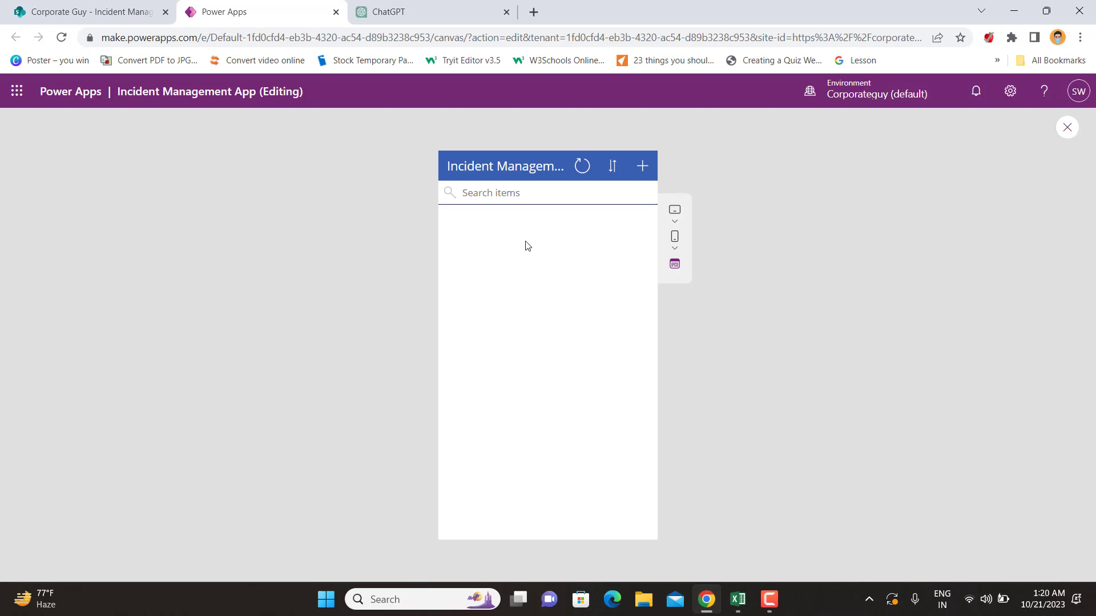
left_click(1067, 128)
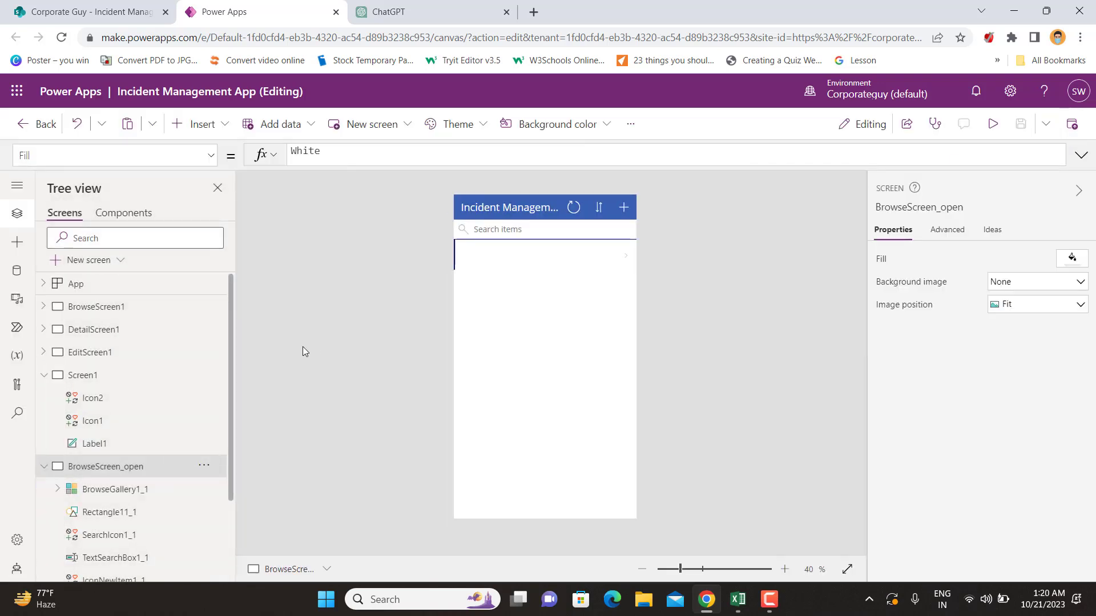
Step: Rename the title screen Screen1 as Home Screen
left_click(45, 375)
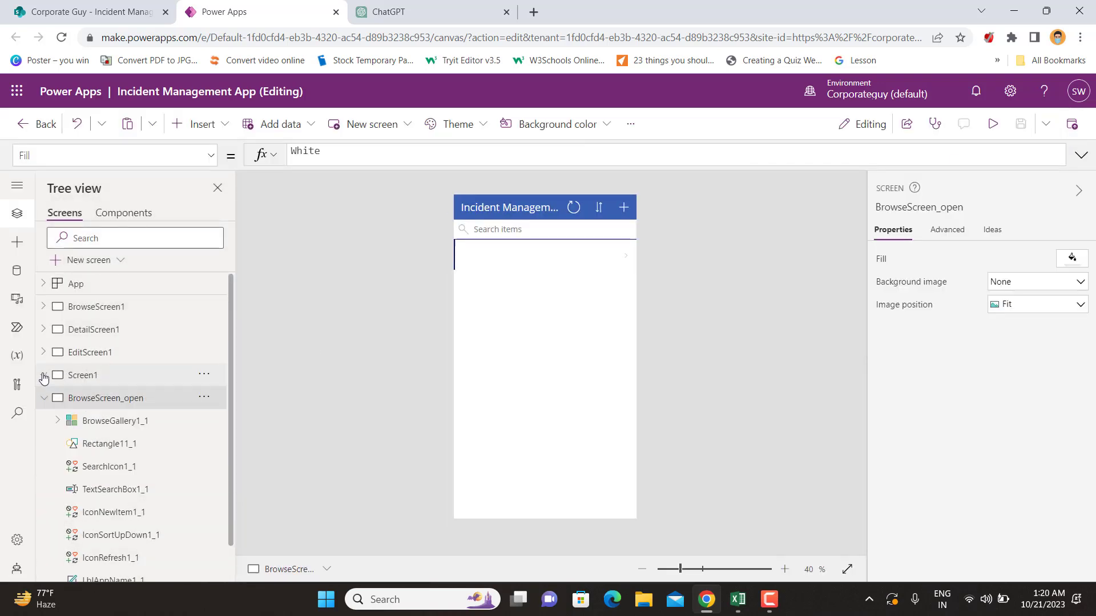
left_click(85, 307)
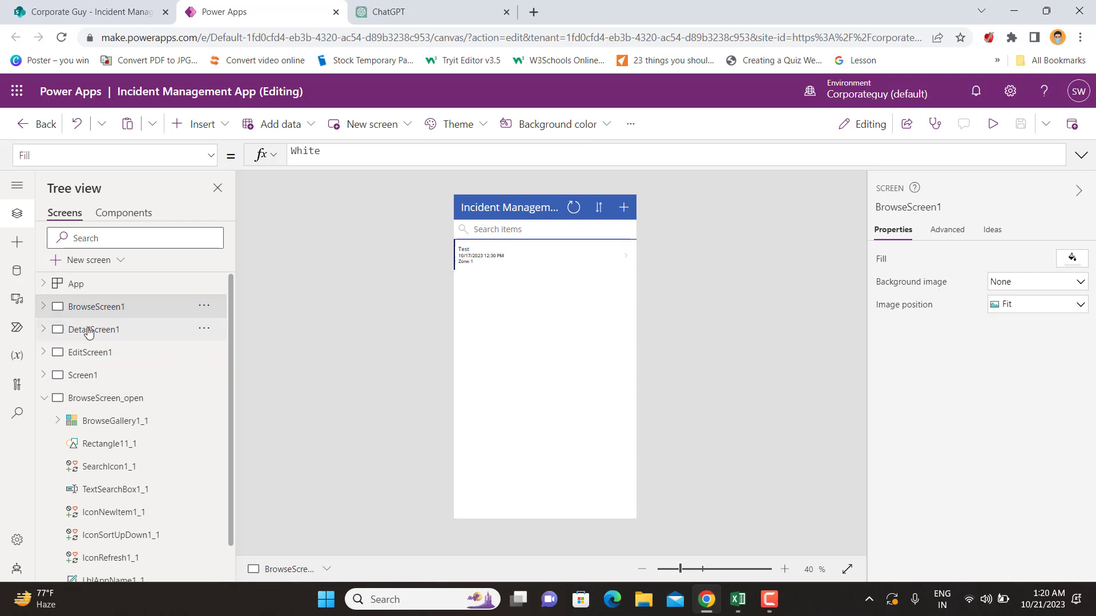
left_click(86, 375)
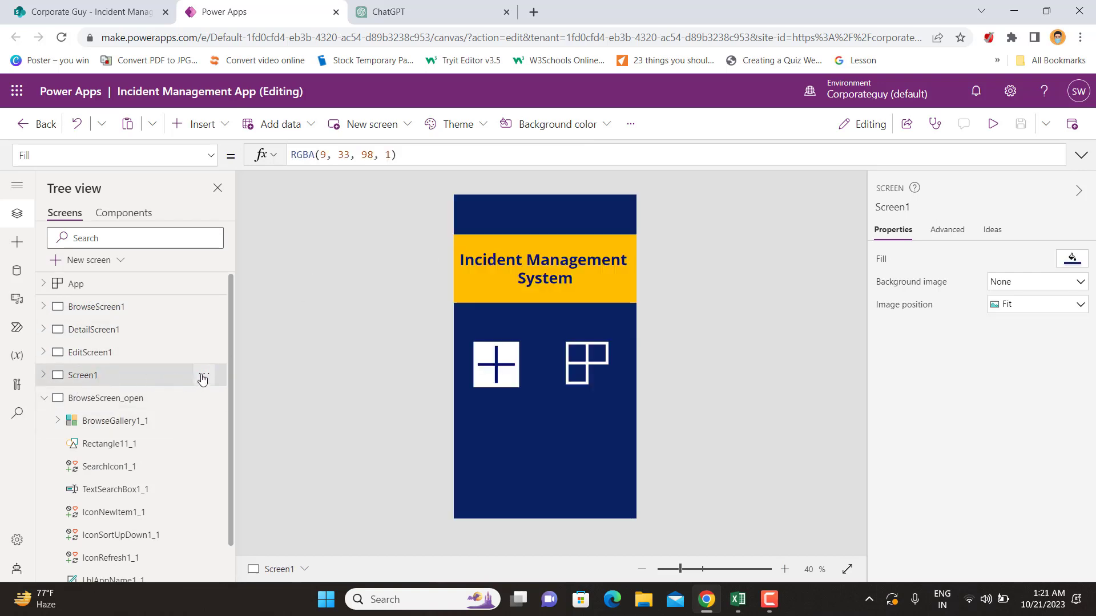
left_click(203, 378)
left_click(240, 273)
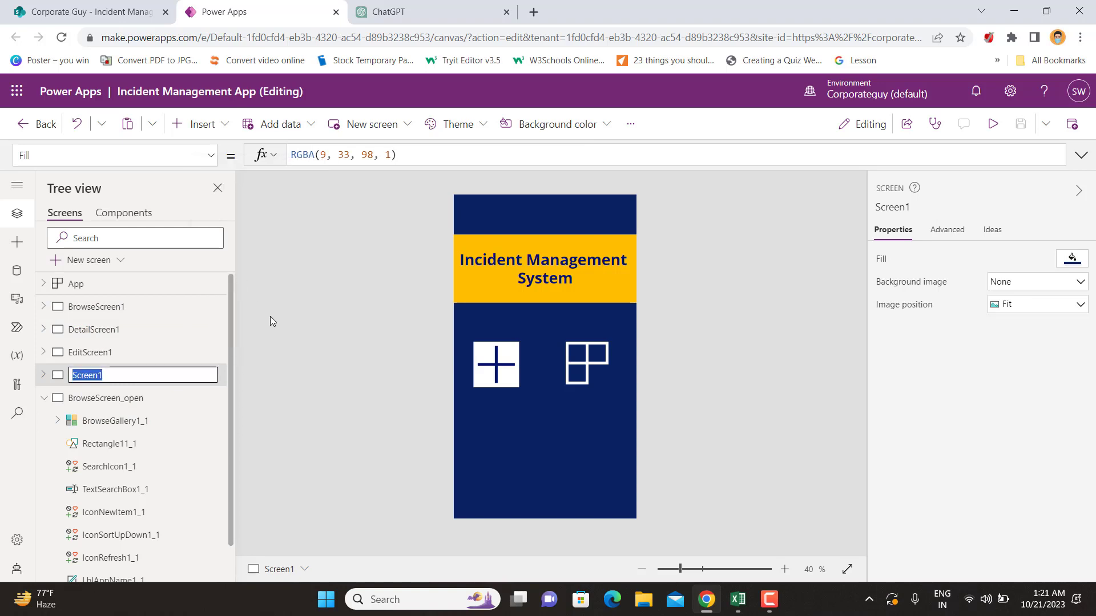
type("H")
type("Sc")
key("Return")
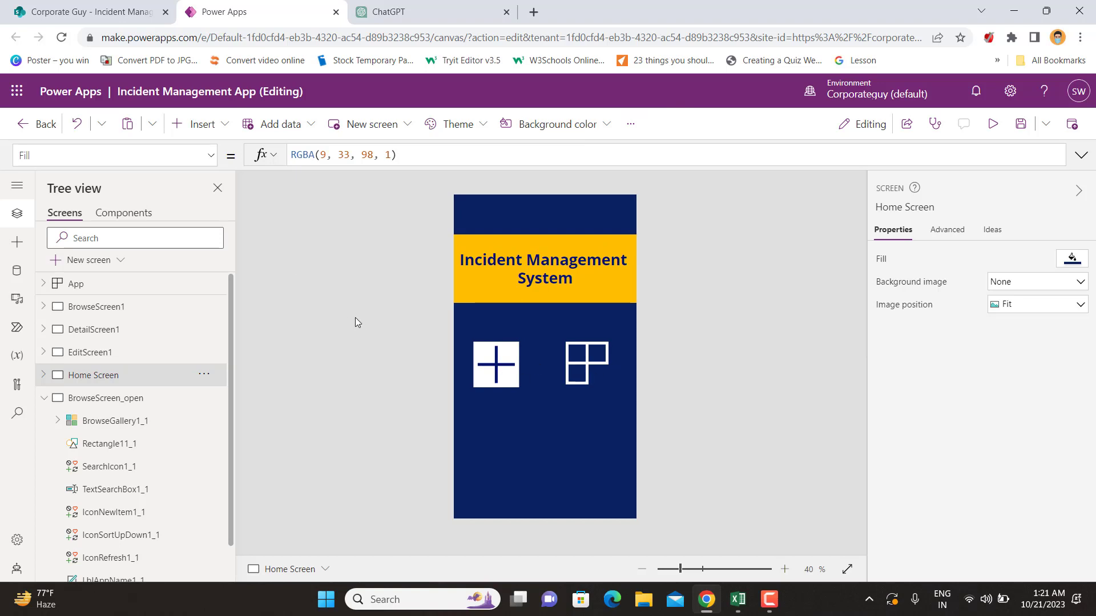
Step: Search the insertable controls for a list icon and add the Detail list icon to Home Screen
left_click(196, 125)
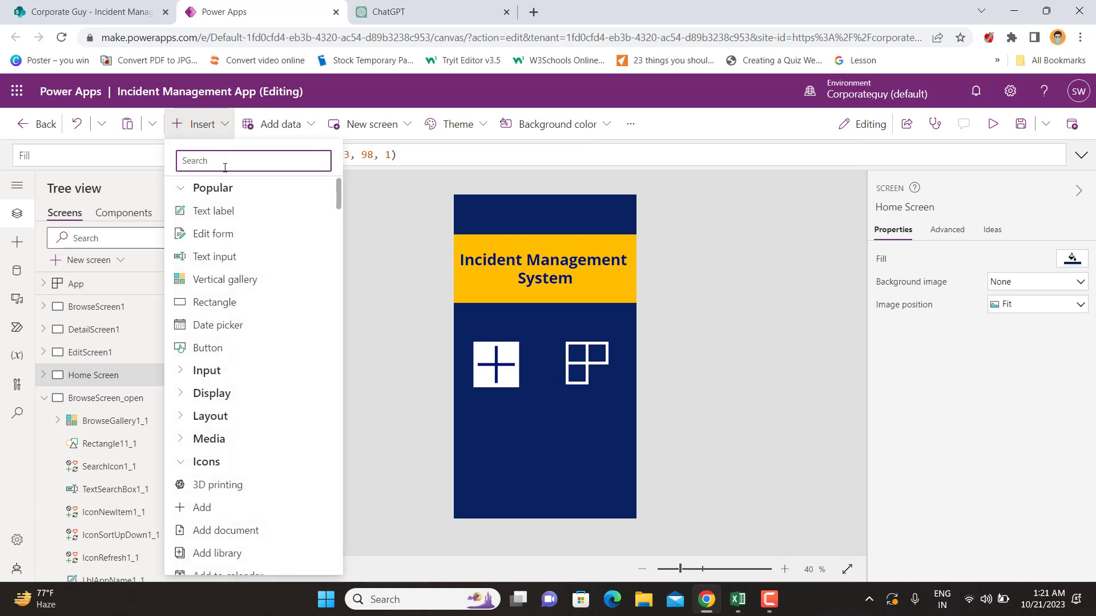
type("open")
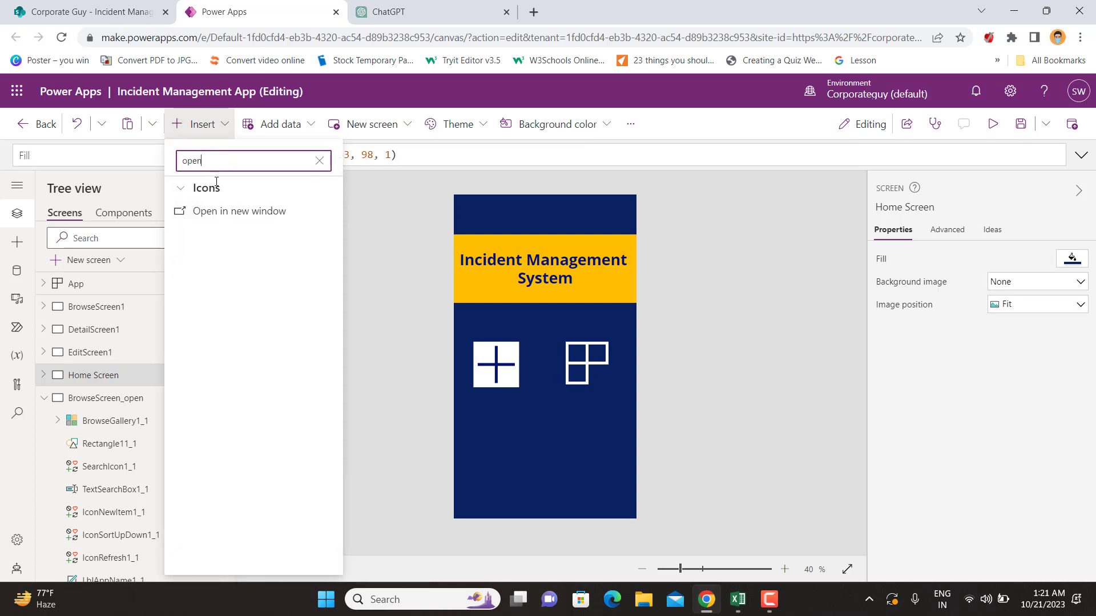
key("BackSpace")
key("BackSpace")
key("BackSpace")
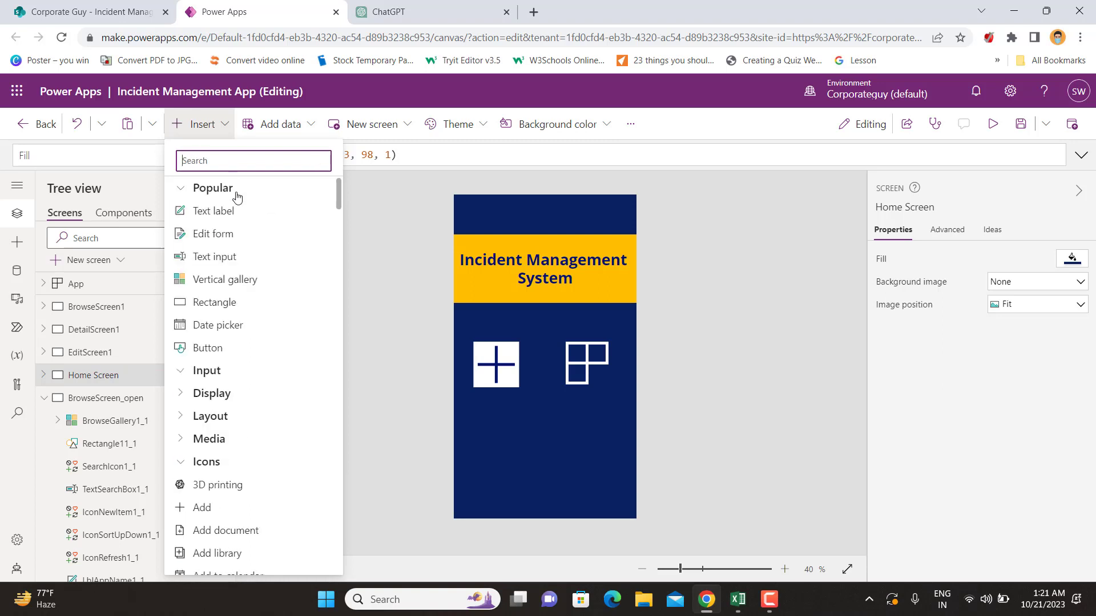
type("list")
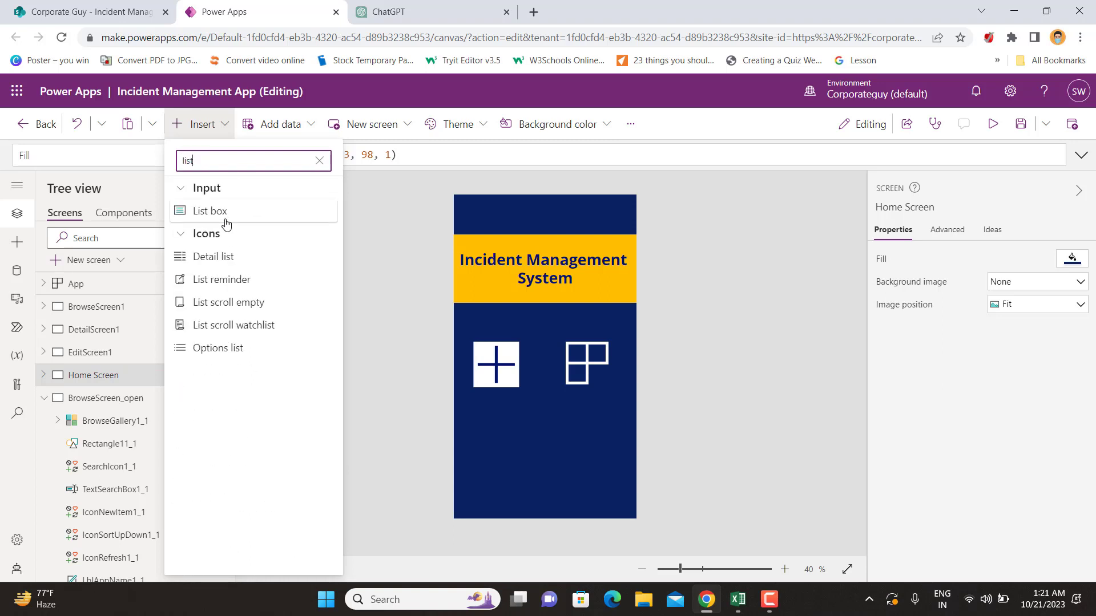
left_click(224, 258)
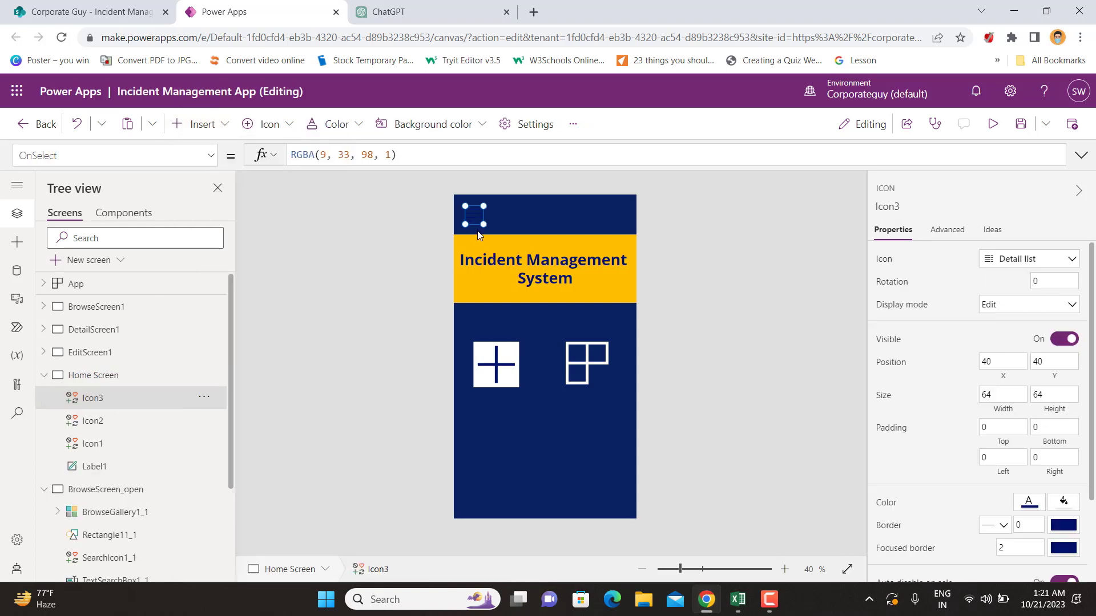
Step: Place the Detail list icon beneath the plus icon at about X 69, Y 770 and size it 160 by 160
left_click_drag(484, 223, 523, 452)
left_click(1008, 398)
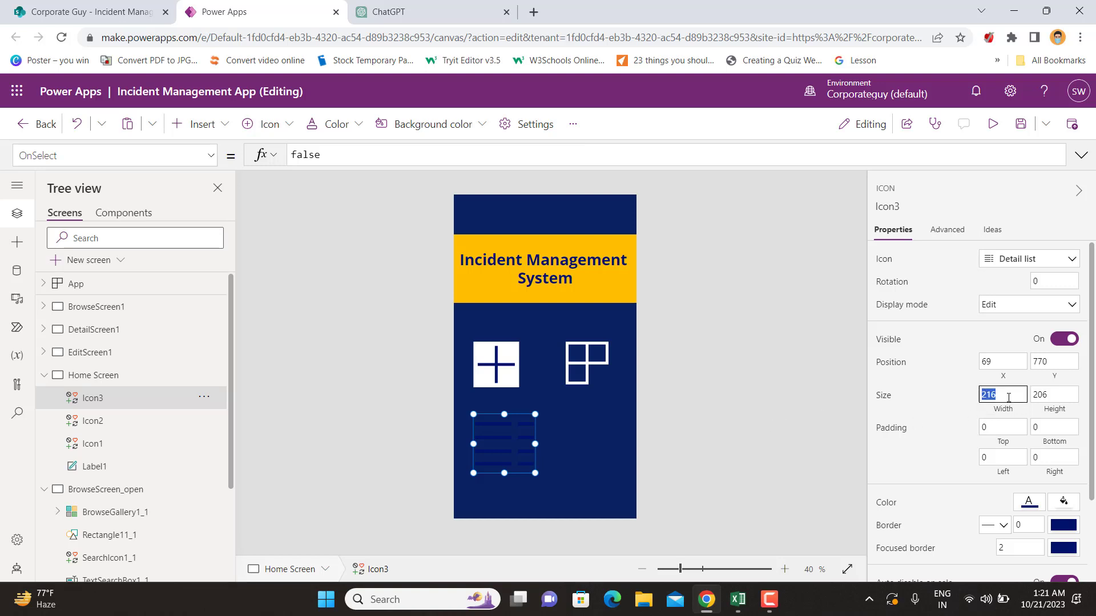
type("160")
key("Tab")
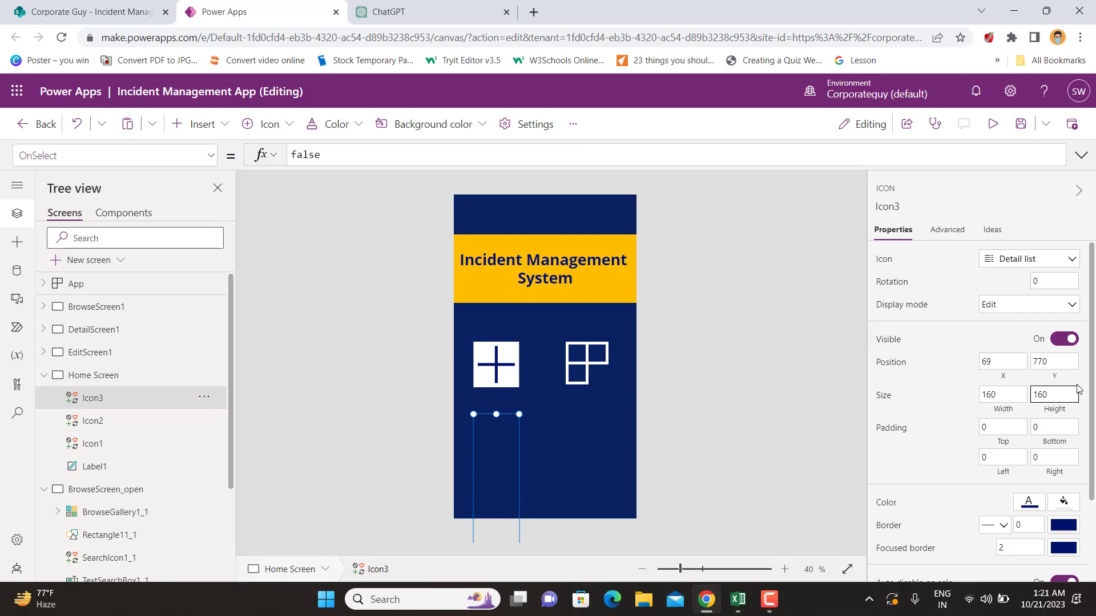
Step: Set the Detail list icon's color to white
left_click(1028, 503)
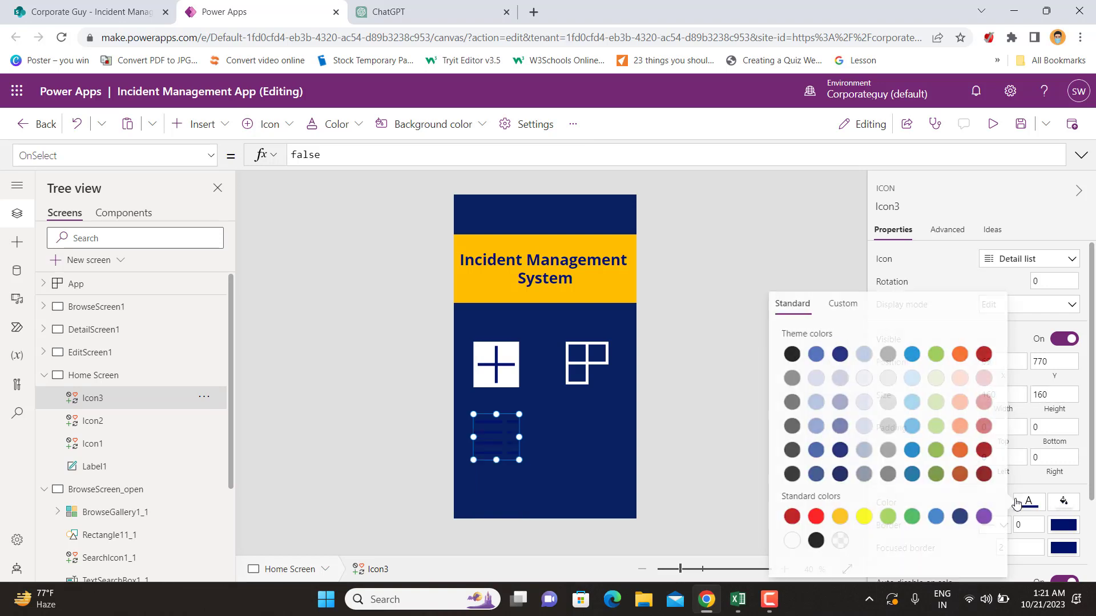
left_click(797, 541)
left_click(722, 374)
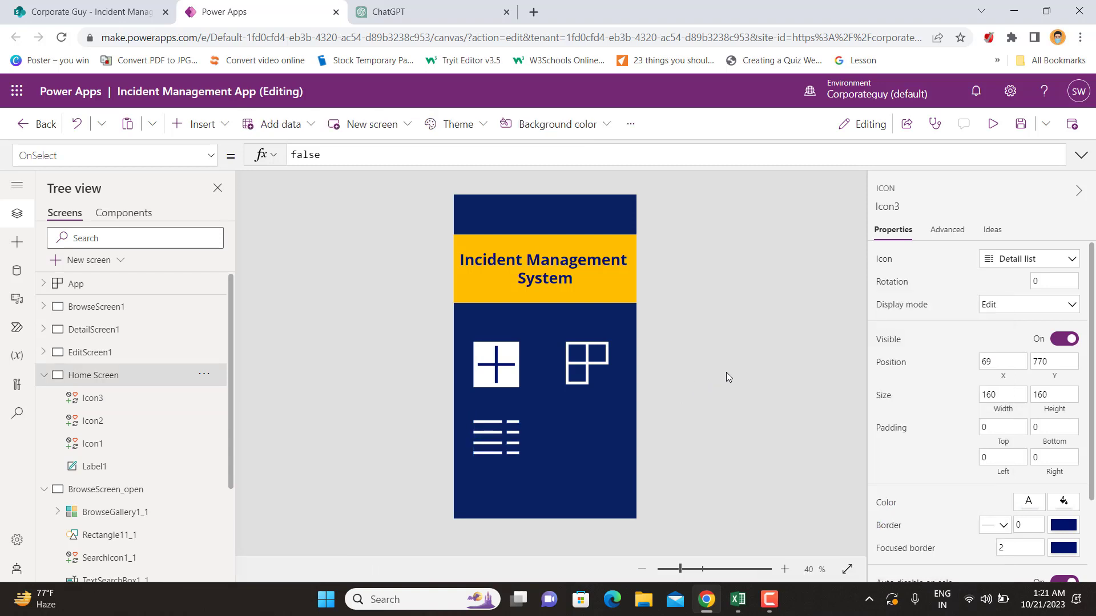
Step: Replace the Detail list icon's OnSelect value with the beginning of a Navigate formula
left_click(517, 457)
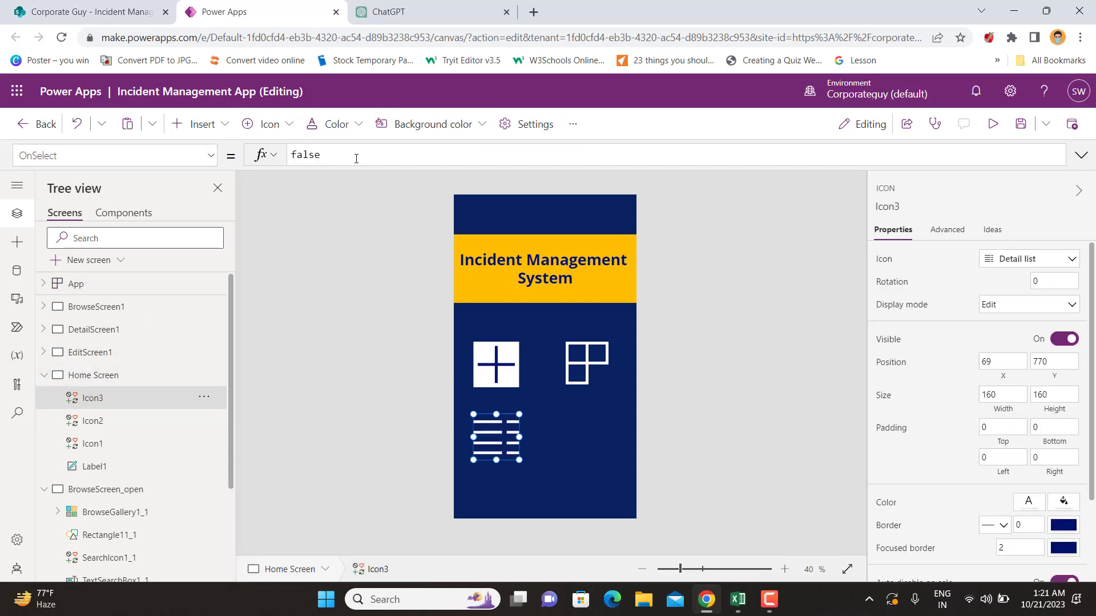
key("BackSpace")
key("BackSpace")
key("BackSpace")
key("BackSpace")
key("BackSpace")
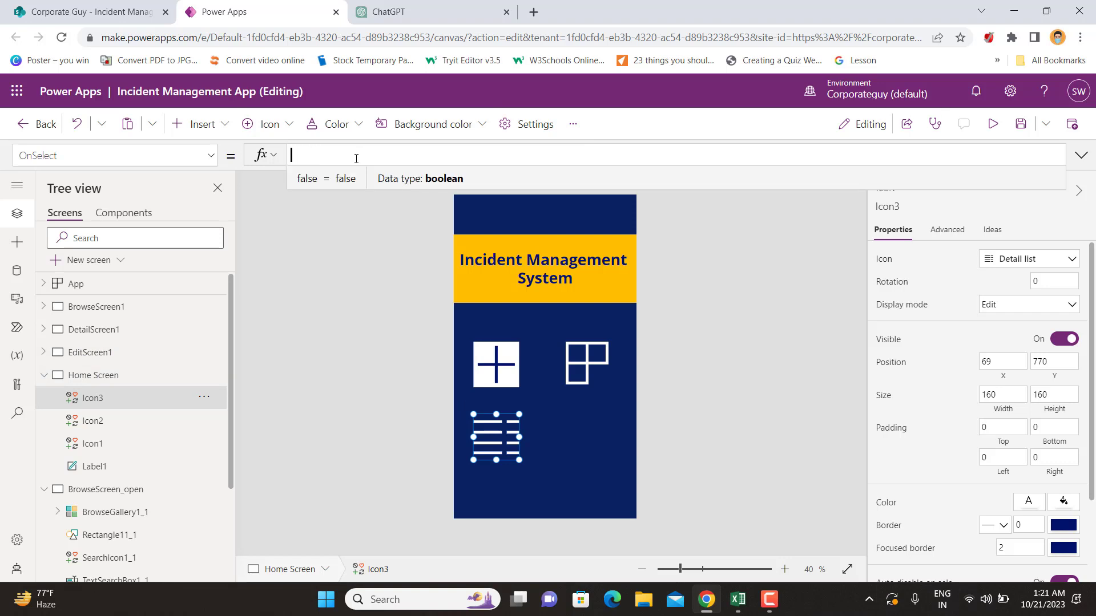
type("nav")
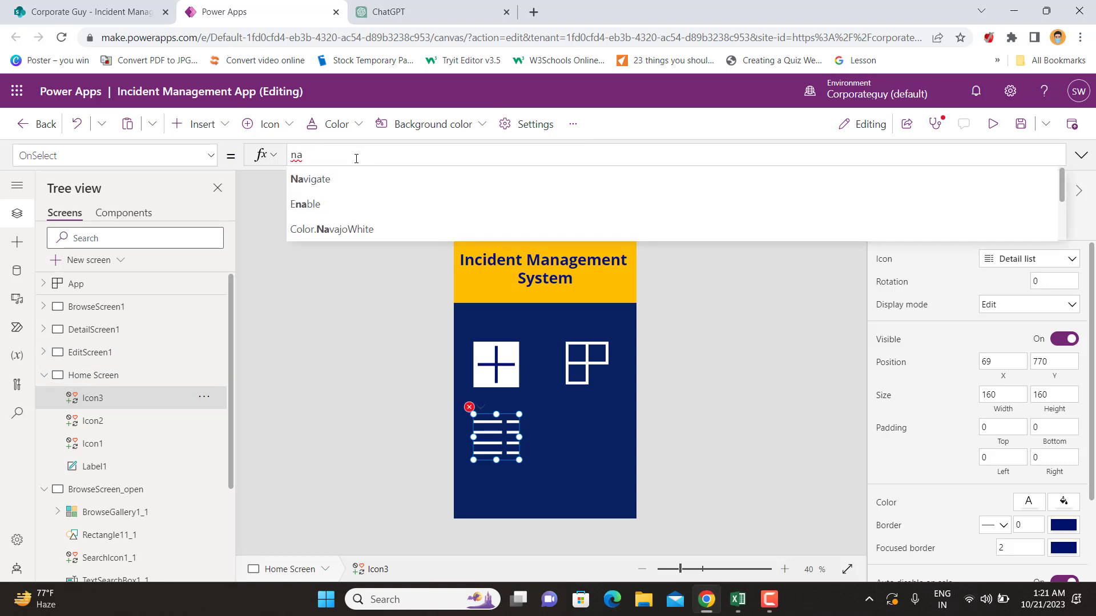
key("Tab")
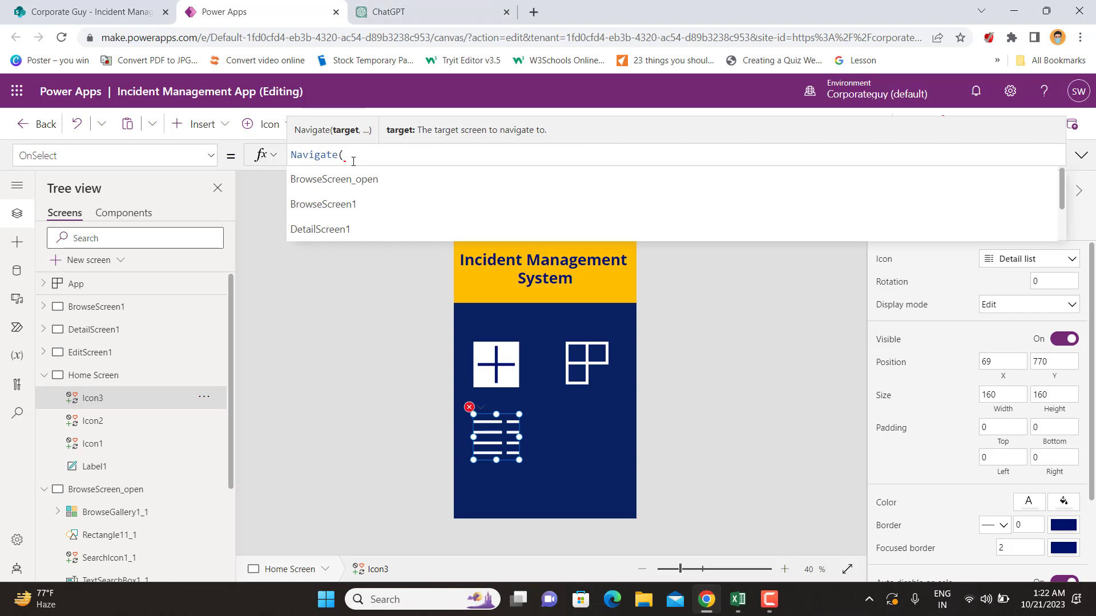
Step: Complete the detail-list icon's Navigate formula with BrowseScreen_open as the target screen
left_click(371, 179)
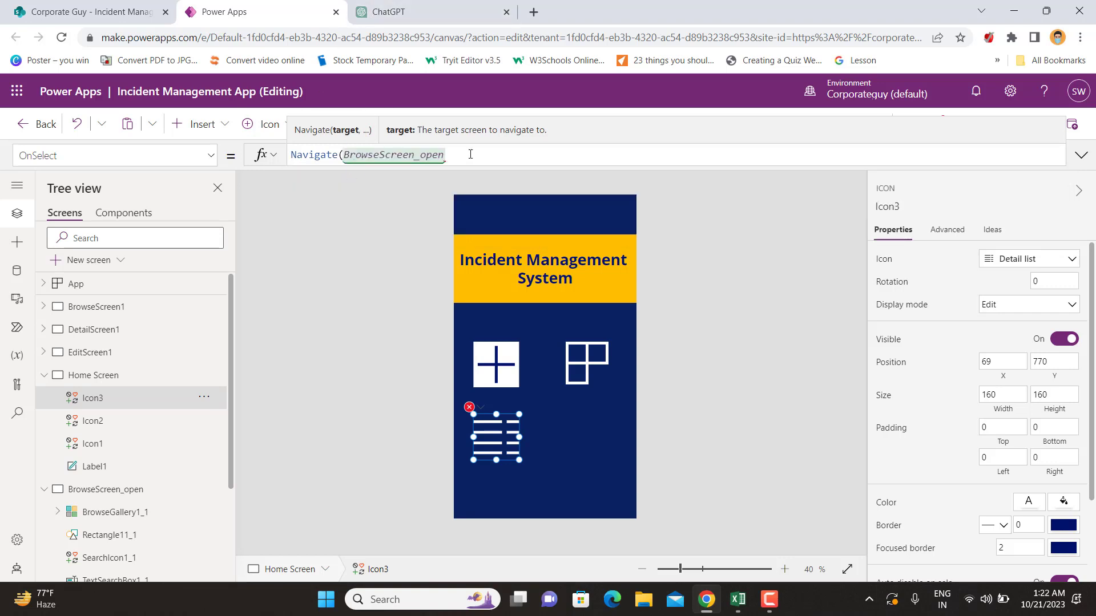
left_click(759, 241)
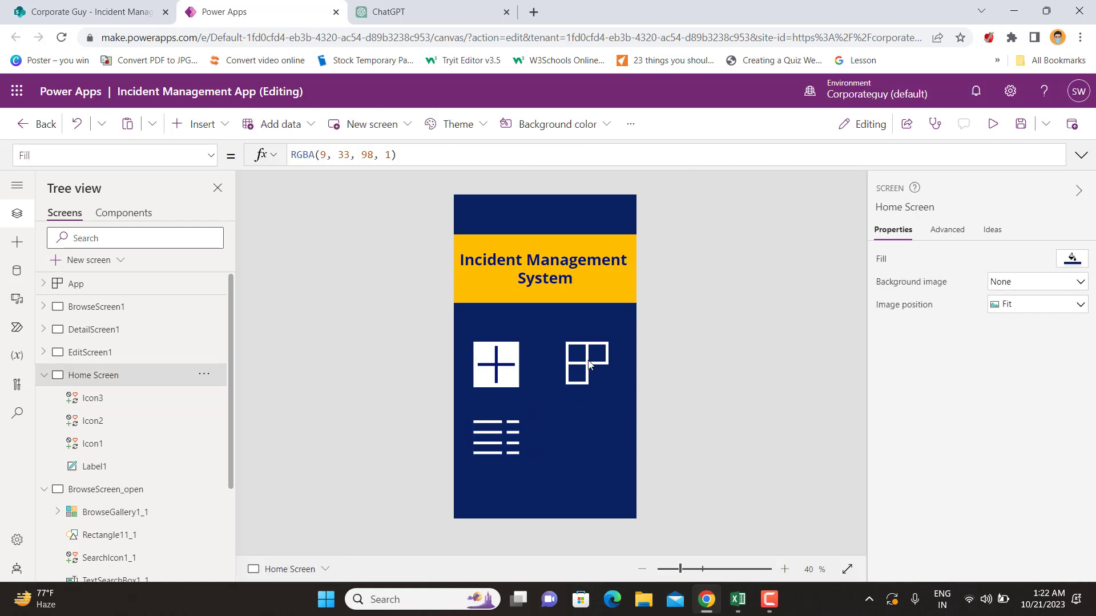
Step: Arrange the plus, detail-list and items icons in one row below the header and align them by their middles
left_click_drag(587, 359, 601, 417)
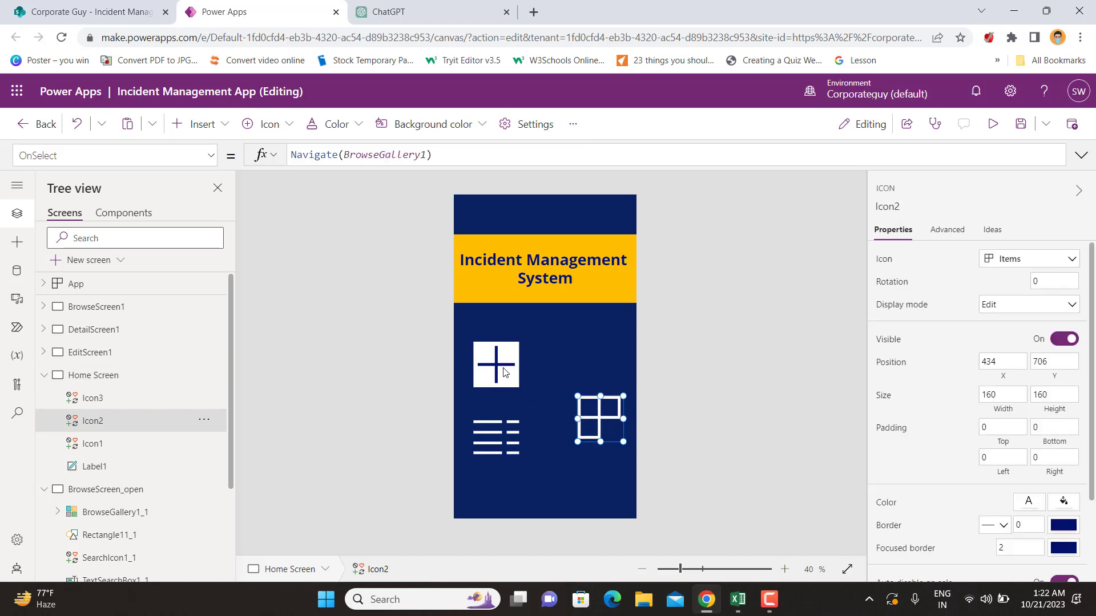
mouse_move(494, 433)
left_mouse_down()
mouse_move(537, 412)
mouse_move(485, 432)
left_mouse_up()
left_click(536, 423, "shift")
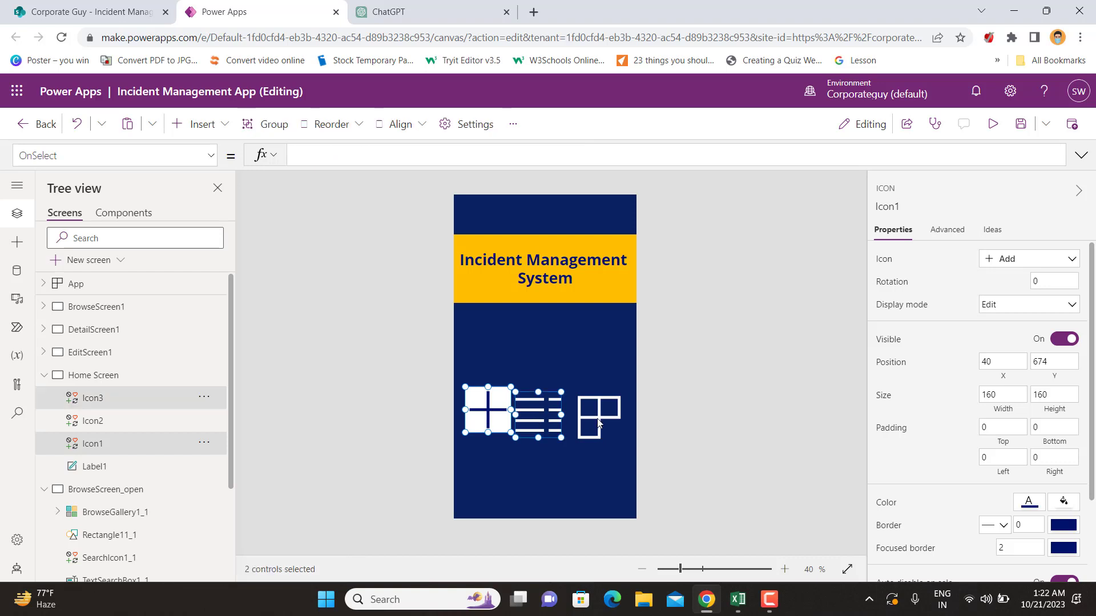
left_click(597, 420, "shift")
scroll(975, 441, "down", 2)
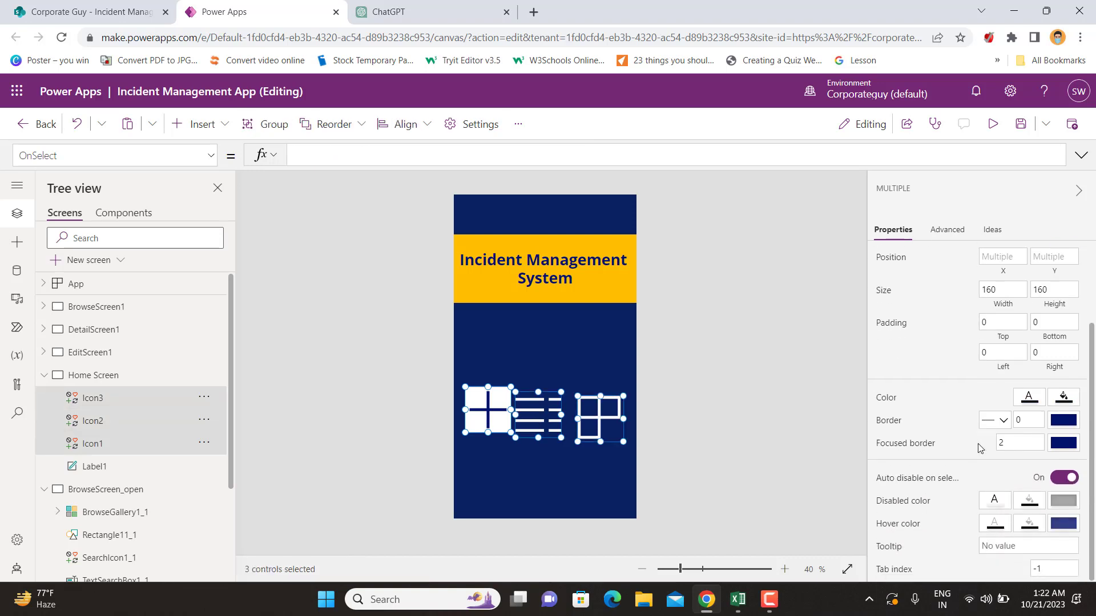
scroll(998, 473, "up", 2)
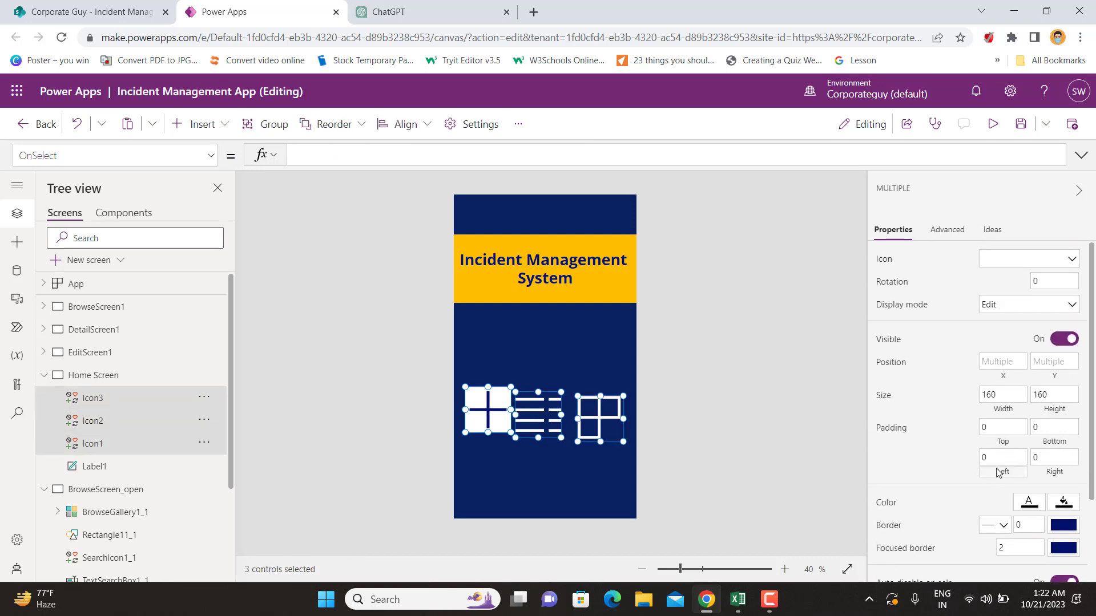
left_click(946, 232)
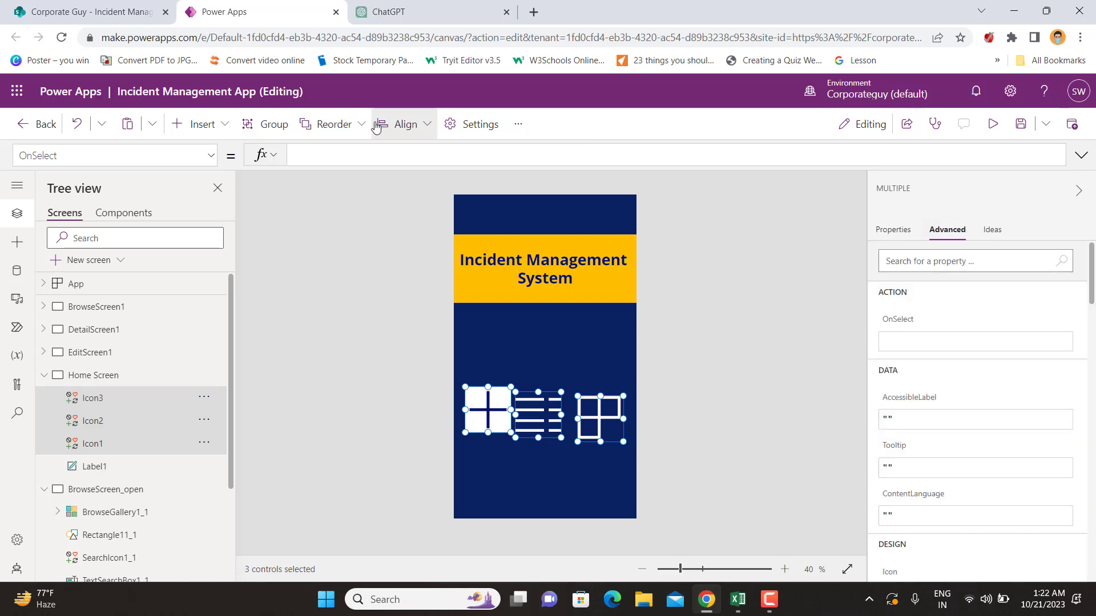
left_click(427, 126)
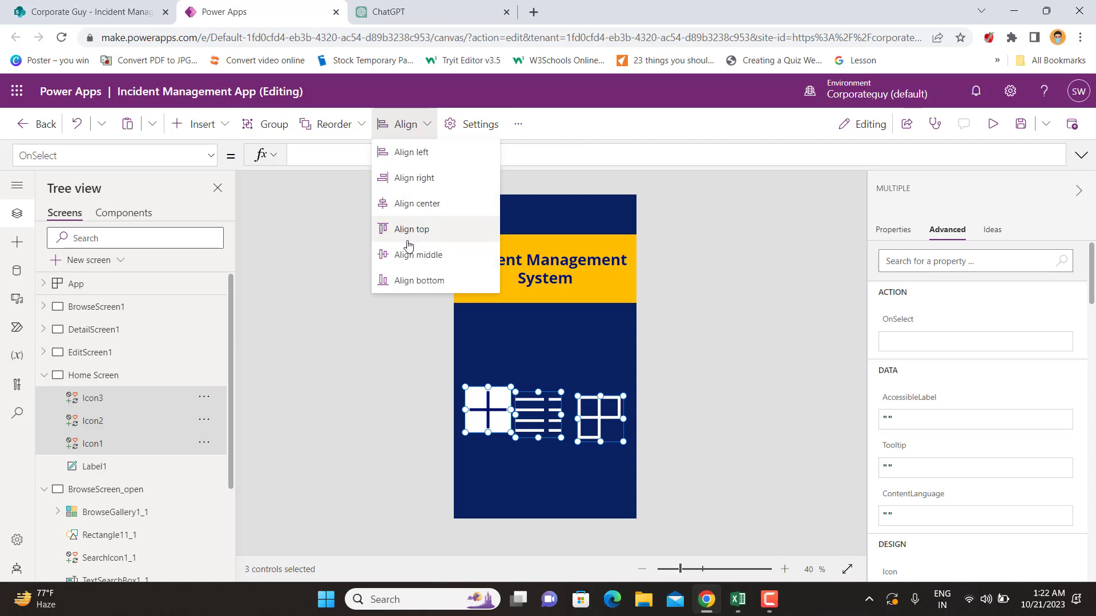
left_click(397, 254)
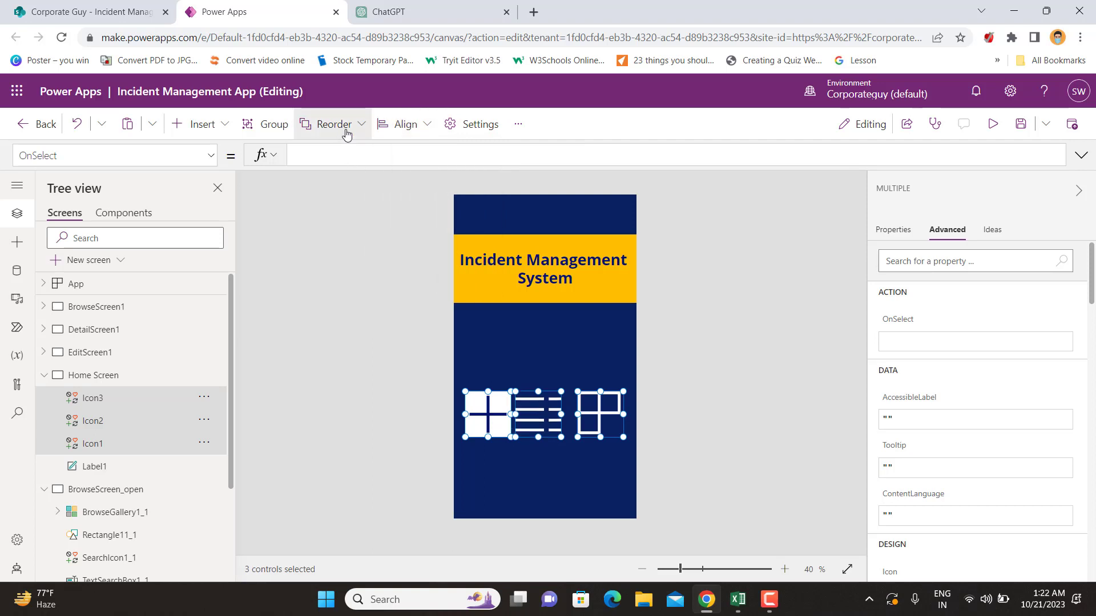
left_click(363, 126)
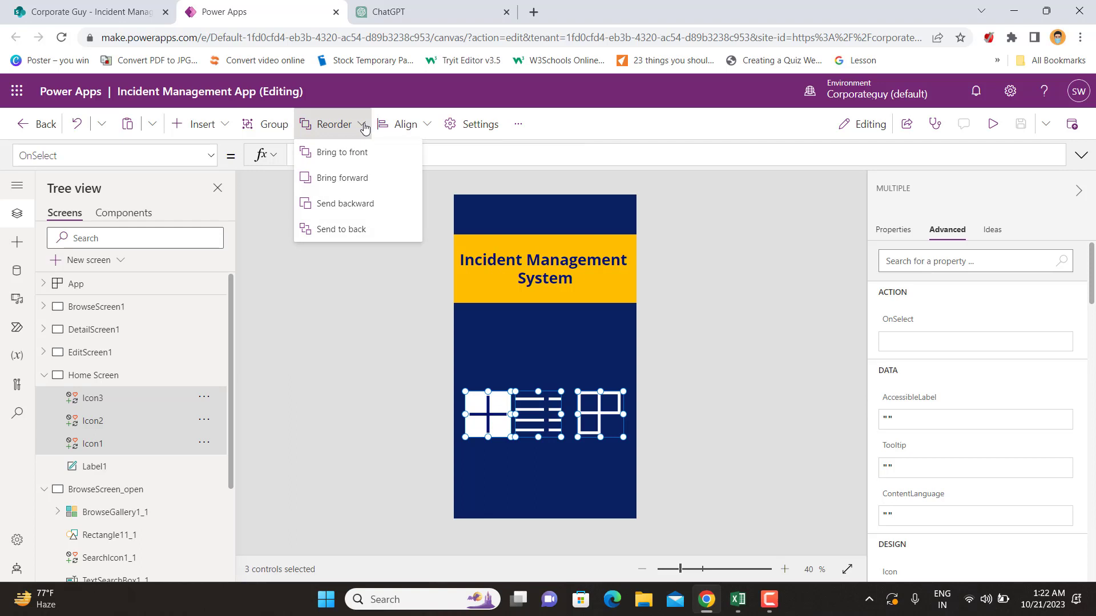
left_click(402, 125)
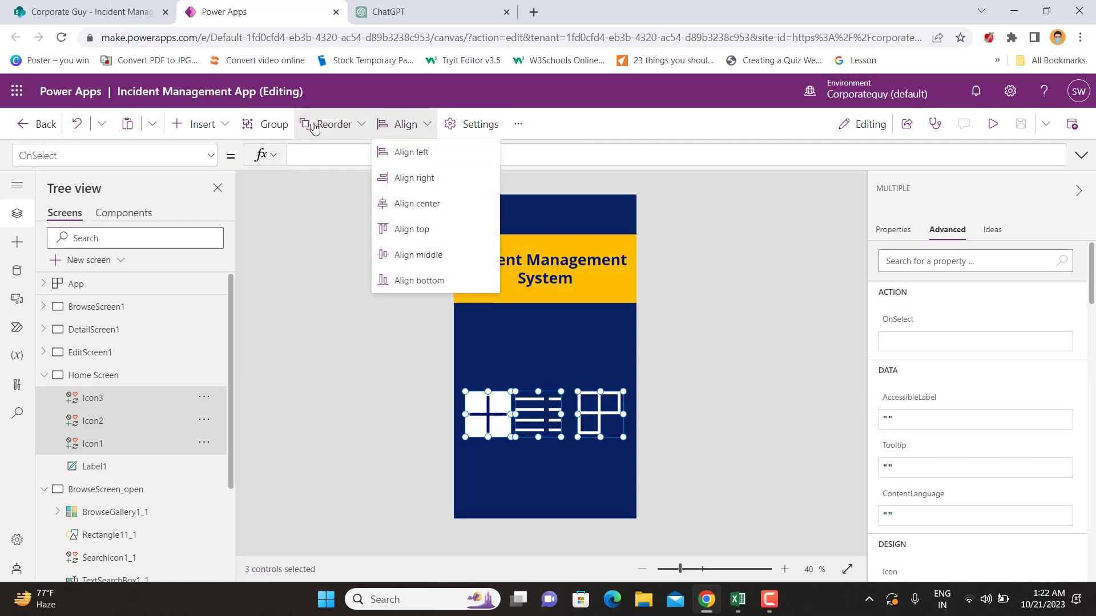
left_click(363, 125)
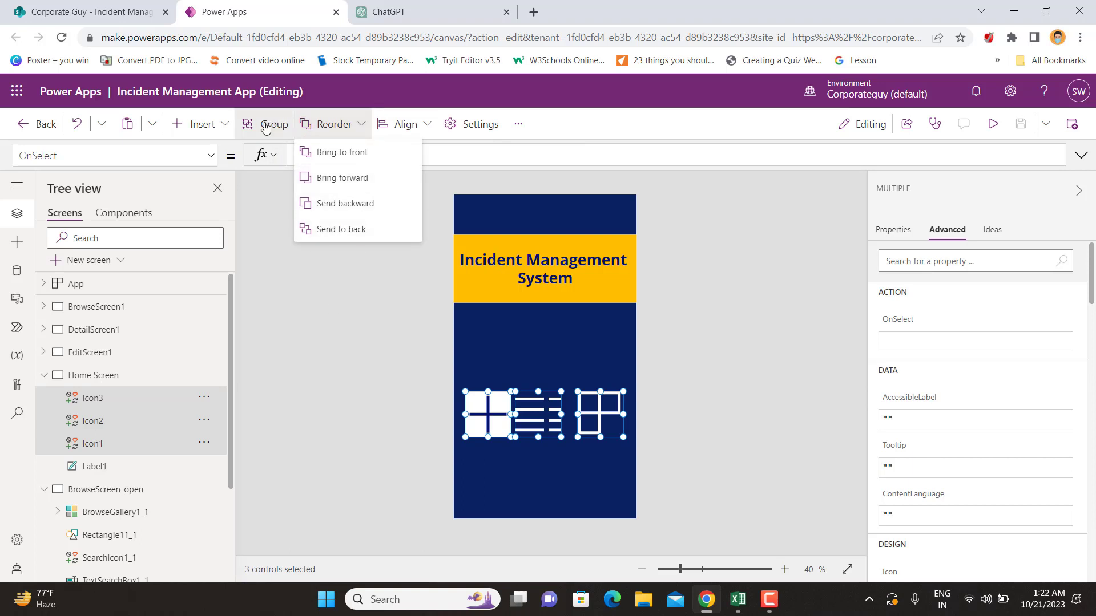
left_click(521, 125)
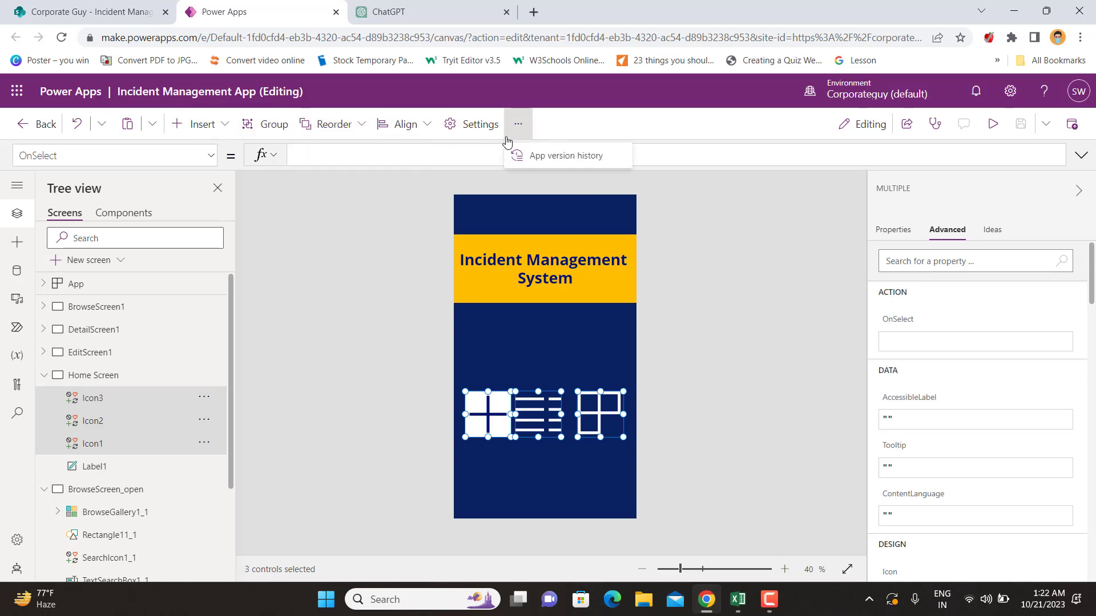
left_click(376, 348)
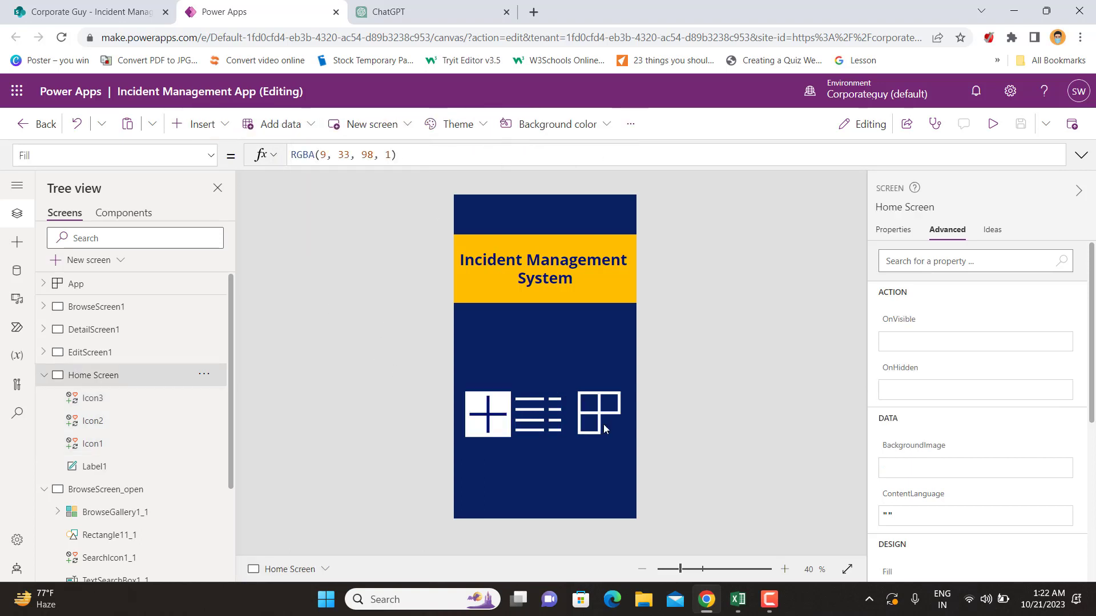
Step: Move the plus and detail-list icons slightly sideways to even out the spacing of the three-icon row
left_click(524, 415)
left_click_drag(480, 416, 475, 416)
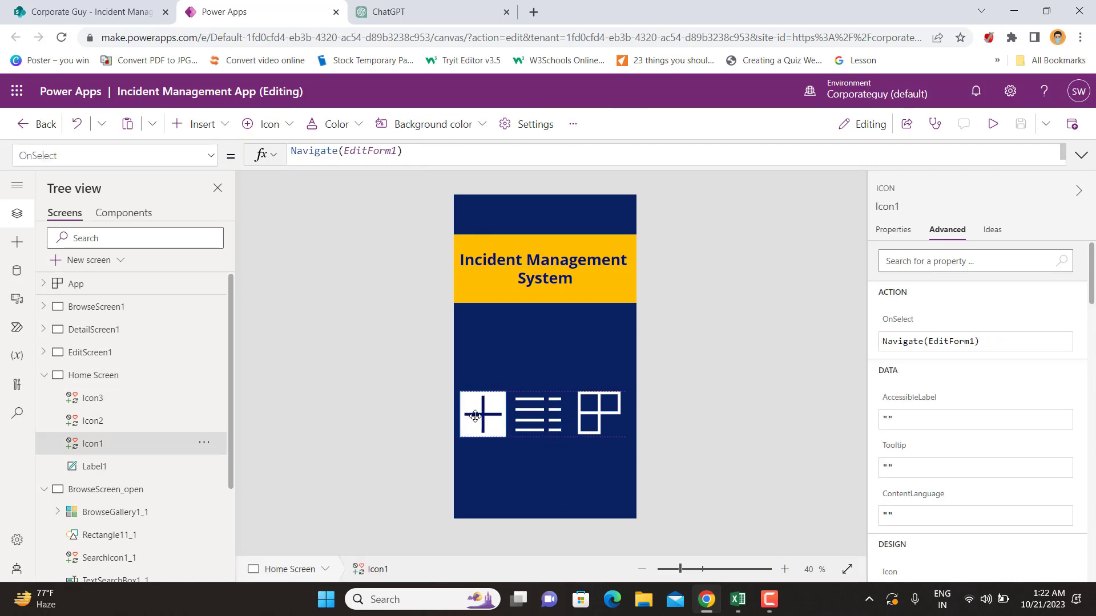
left_click(543, 417)
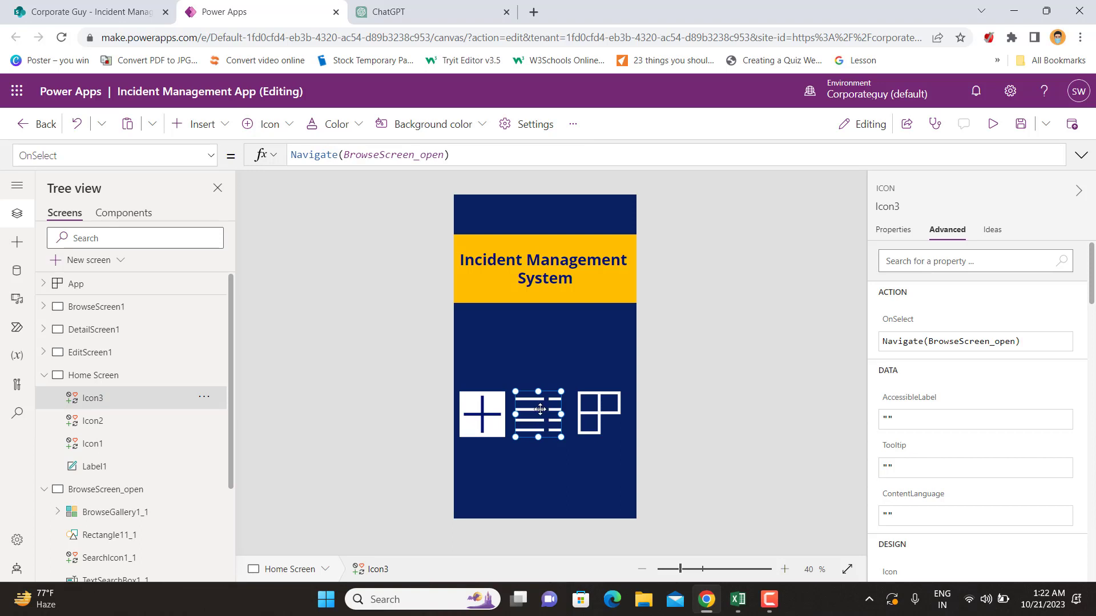
left_click(711, 416)
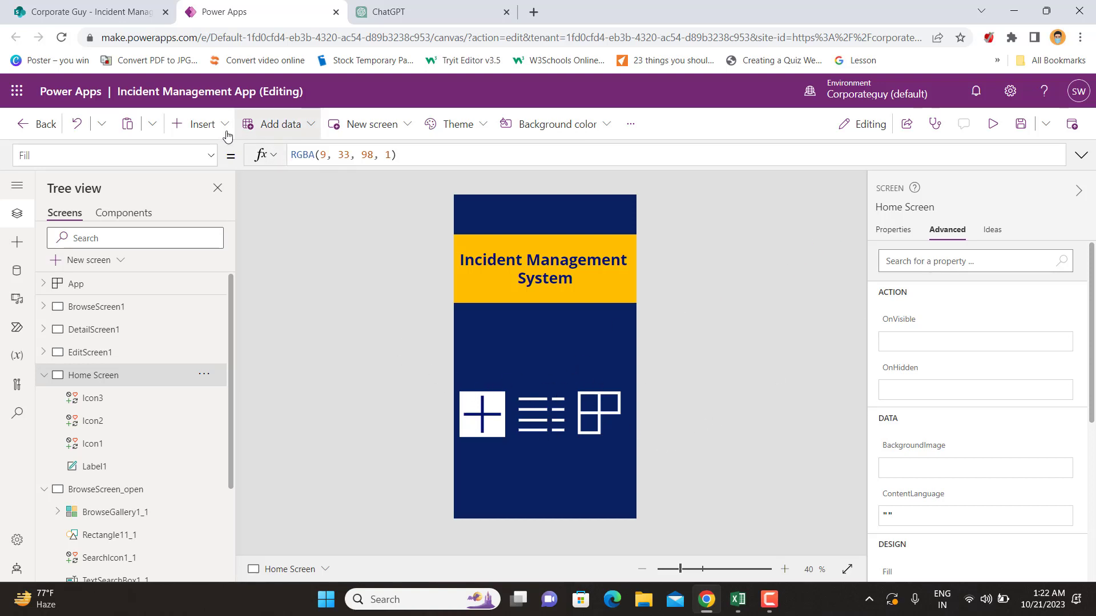
Step: Insert a text label on the home screen and place it directly above the plus icon
left_click(197, 124)
left_click(211, 210)
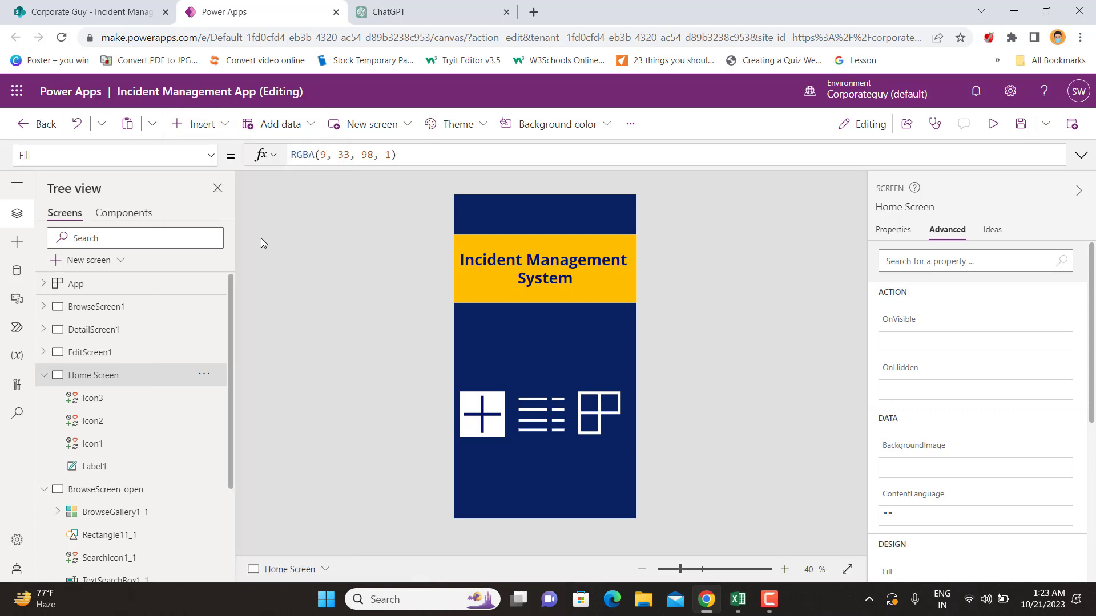
left_click_drag(500, 214, 492, 378)
Step: Set the new label's font colour to the gold standard colour
left_click(894, 230)
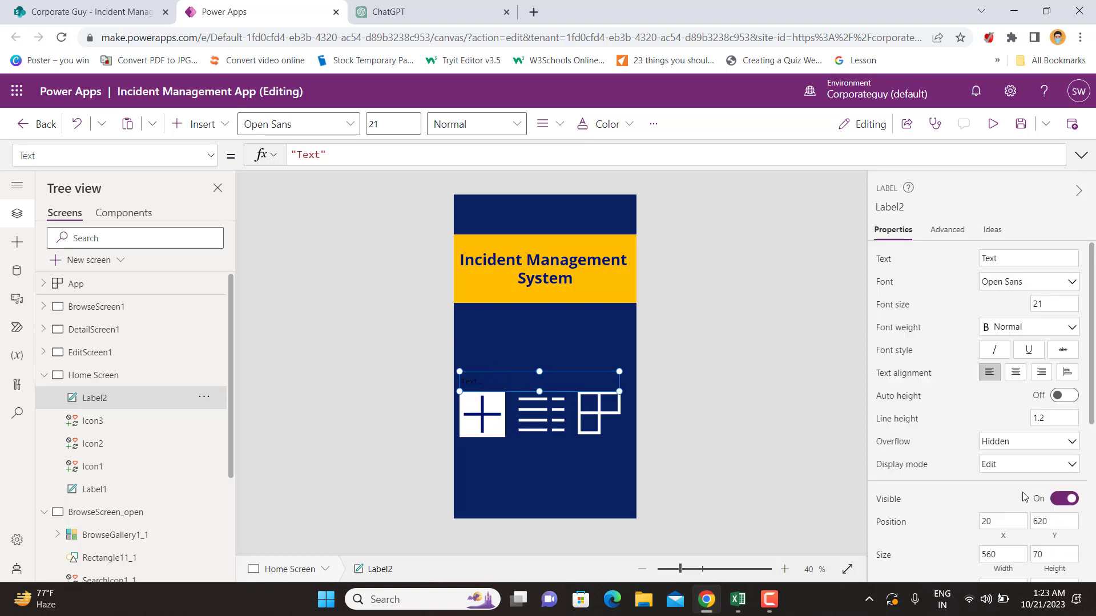
scroll(1033, 382, "down", 5)
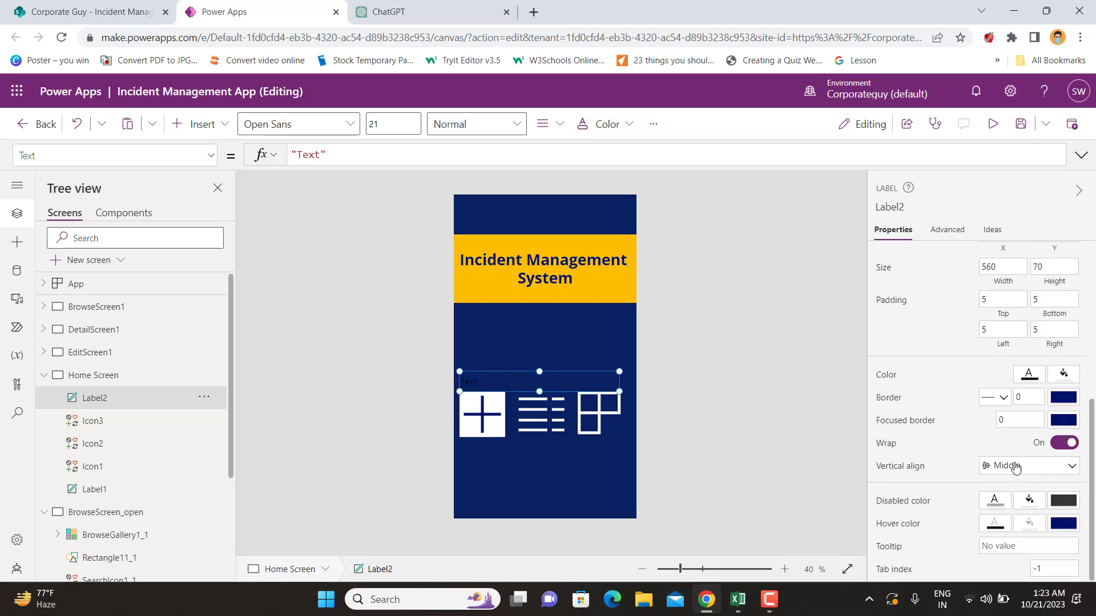
left_click(1030, 377)
left_click(837, 457)
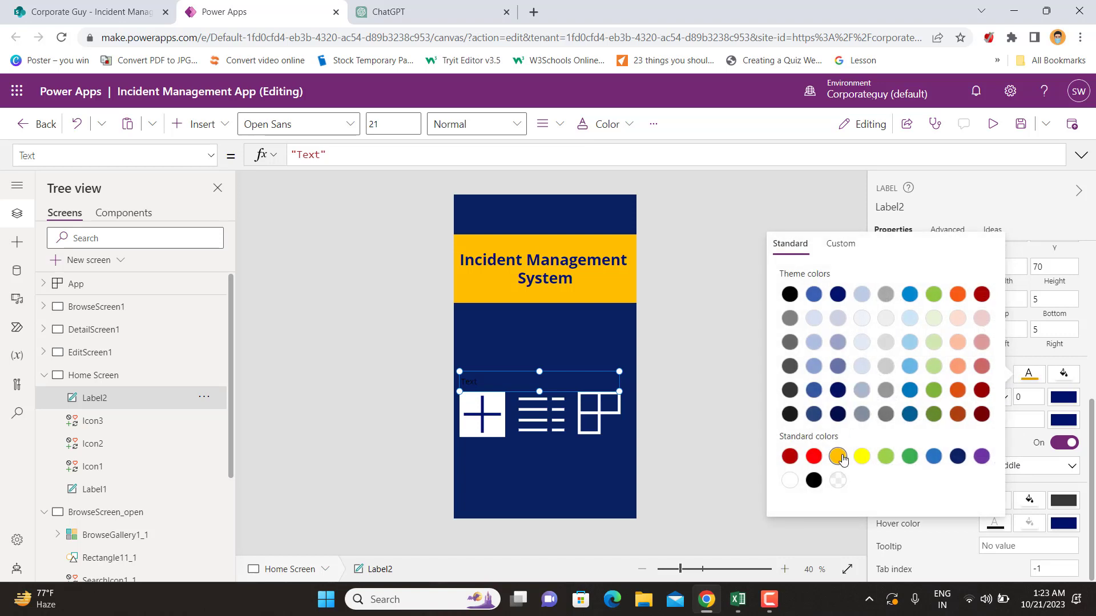
Step: Change the text of the label above the plus icon to "Add New"
left_click(478, 382)
double_click(478, 382)
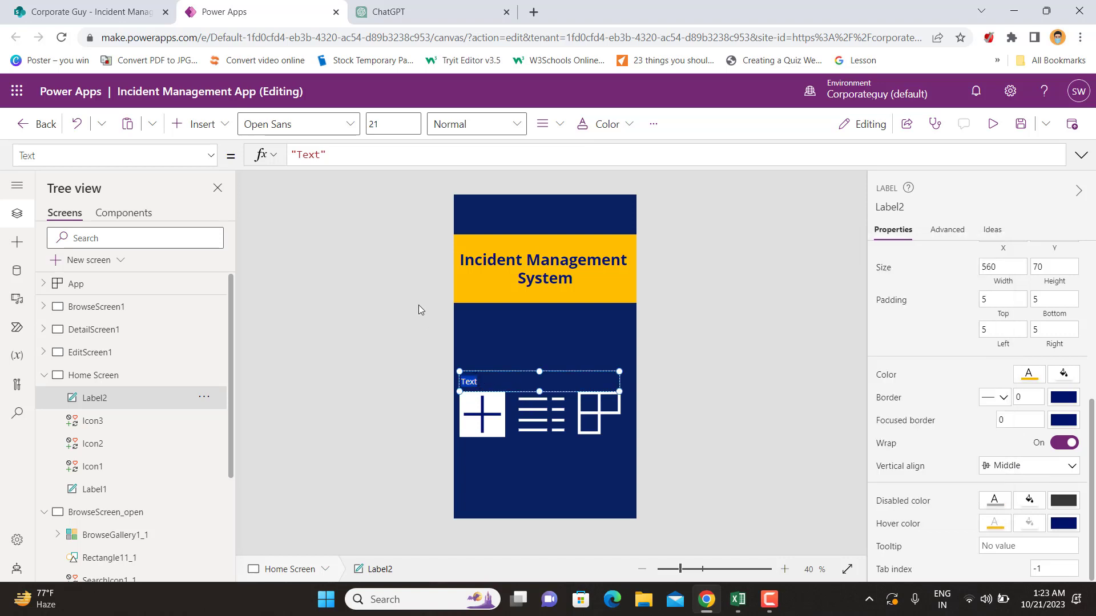
type("Add New")
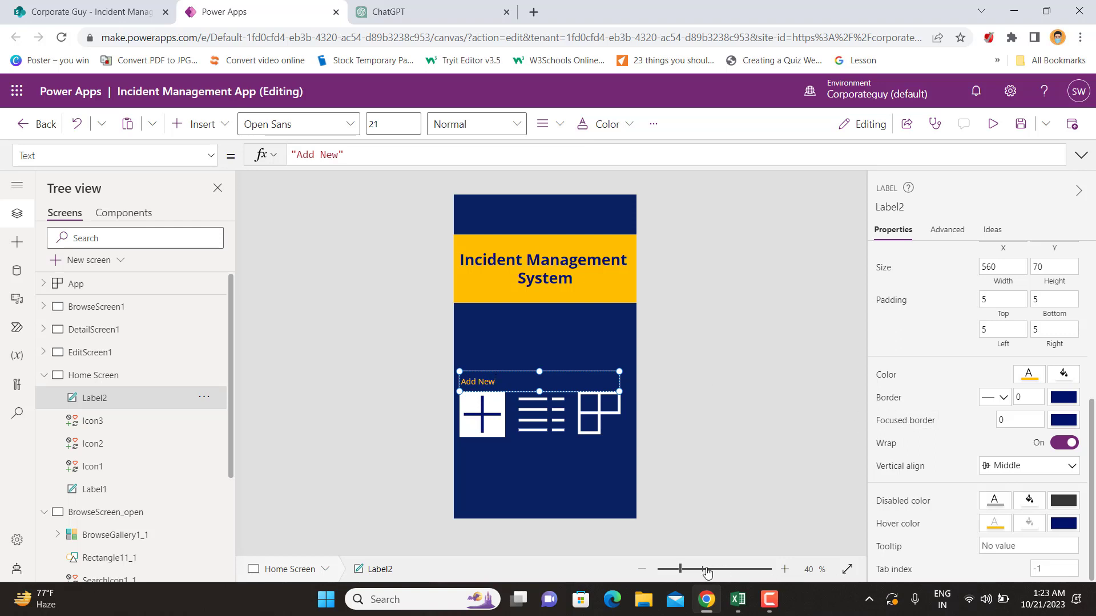
Step: Narrow the "Add New" label to about 146 wide, close to the width of the plus icon
left_click(689, 569)
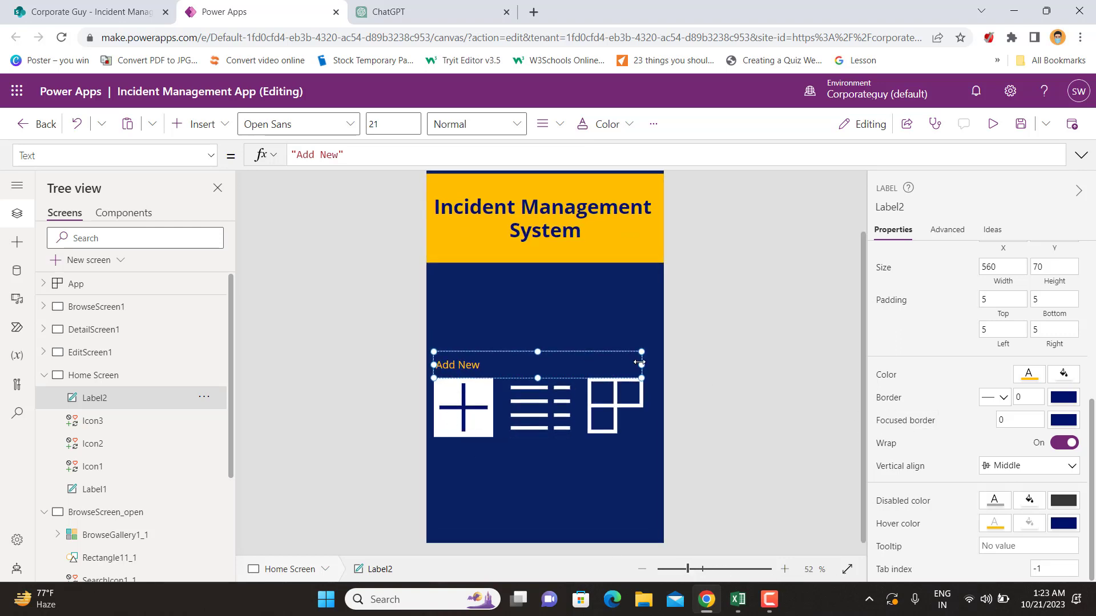
left_click_drag(639, 363, 485, 374)
left_click(495, 378)
Step: Duplicate the "Add New" label and place the copy directly above the detail-list icon
left_click(471, 363)
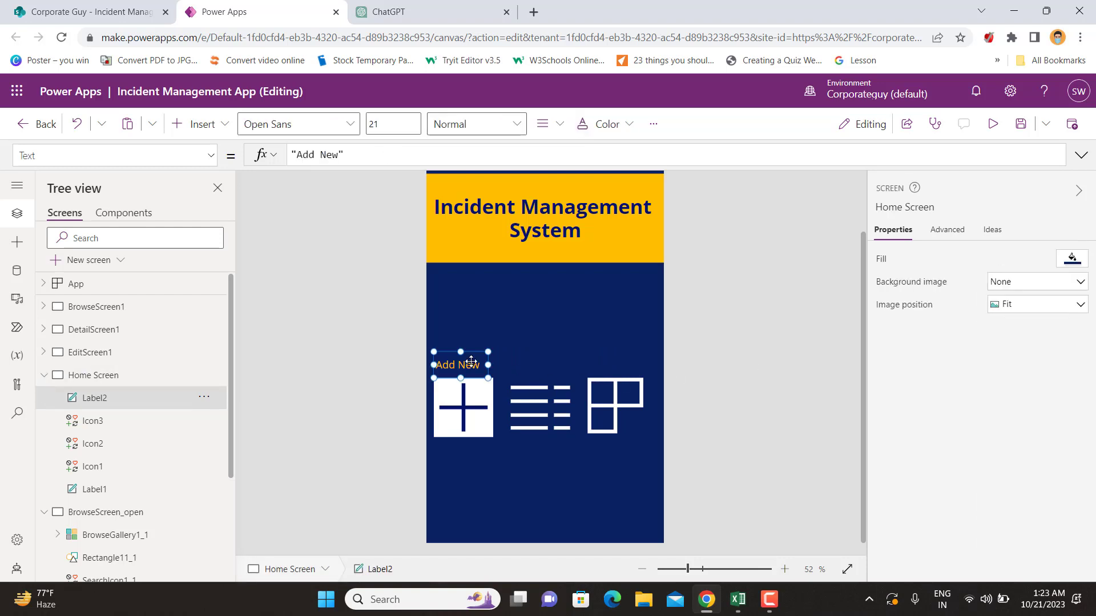
key("ctrl+c")
key("ctrl+v")
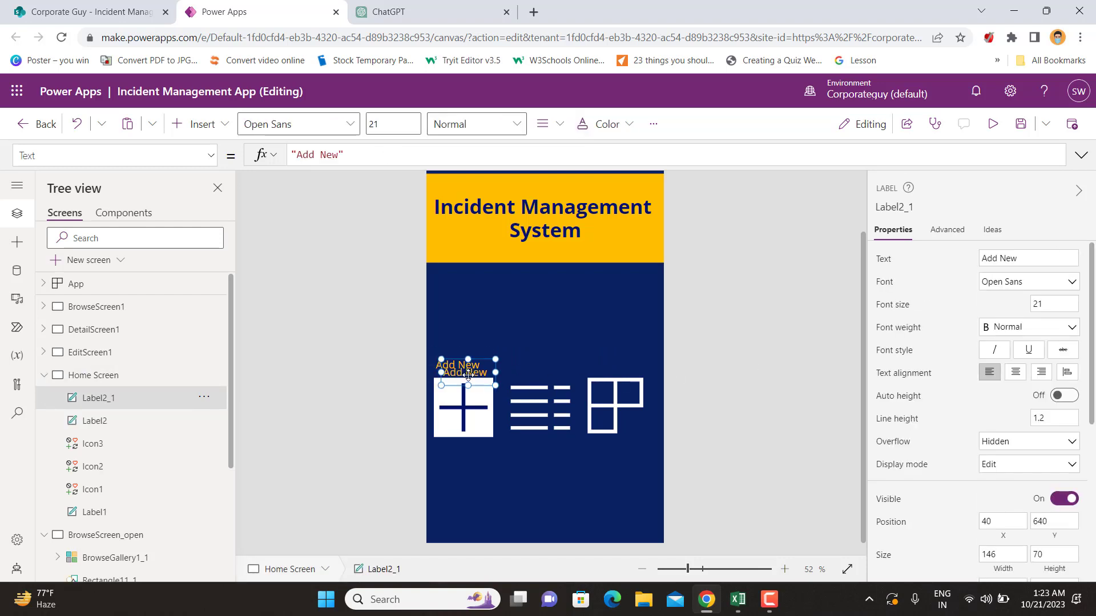
left_click_drag(468, 374, 537, 366)
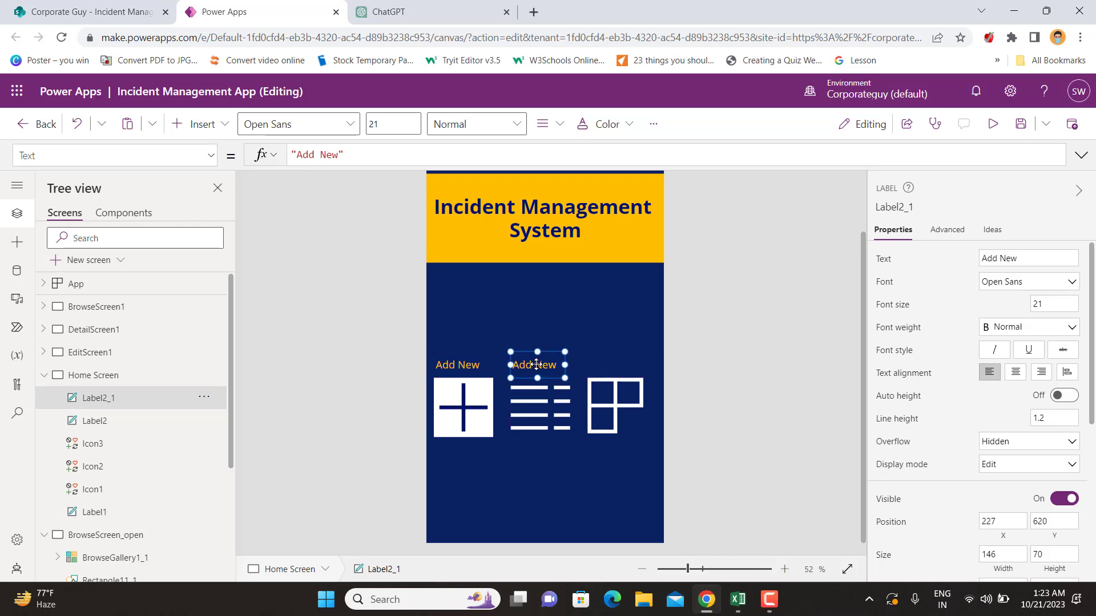
Step: Change the copied label's text to "View Open Incident" and widen it to 160
double_click(537, 365)
type("View Open")
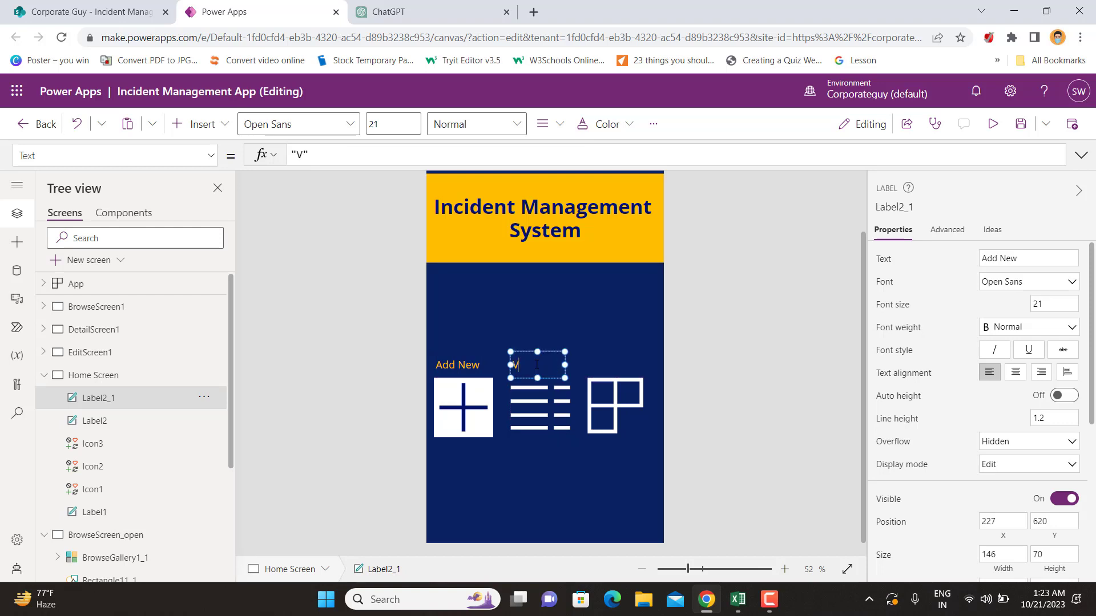
type(" Incident")
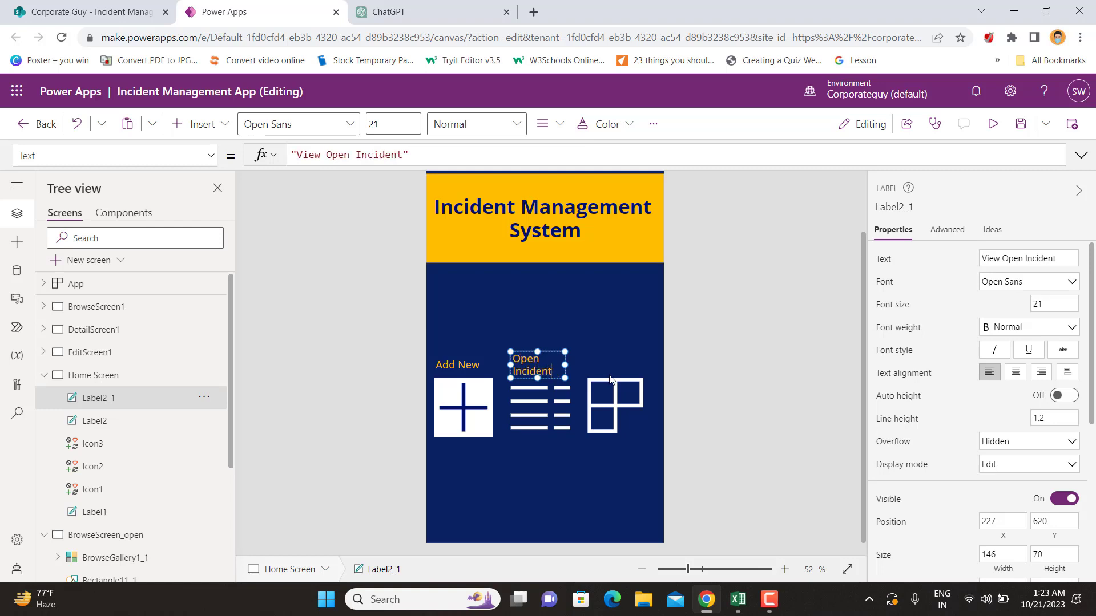
mouse_move(564, 365)
left_mouse_down()
mouse_move(602, 363)
mouse_move(568, 364)
left_mouse_up()
left_click(748, 354)
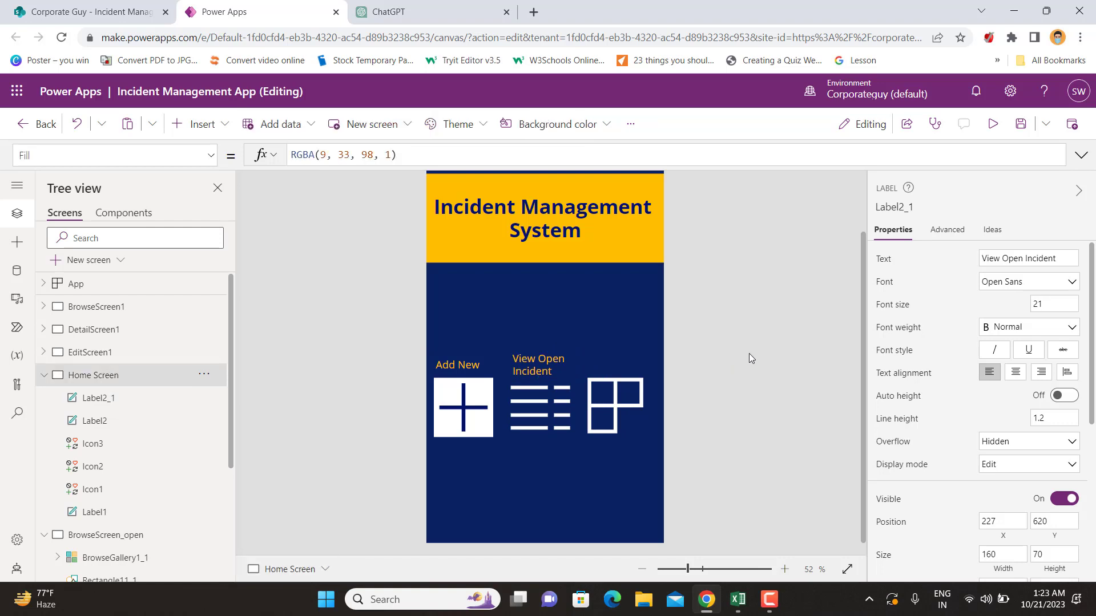
Step: Duplicate the "View Open Incident" label and place the copy directly above the items icon
left_click(529, 366)
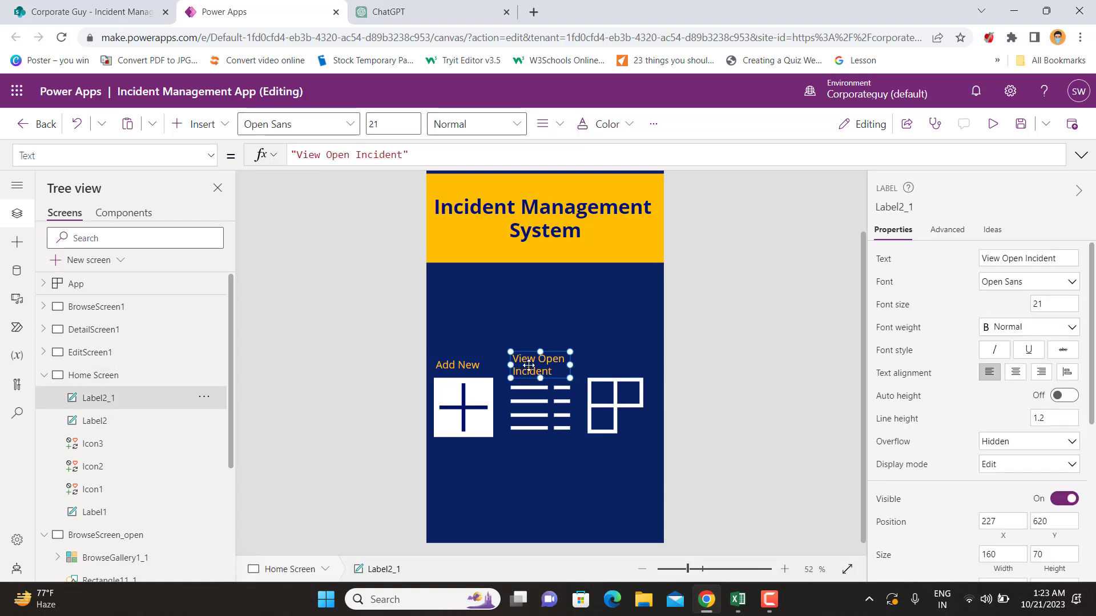
key("ctrl+c")
key("ctrl+v")
left_click_drag(529, 366, 602, 367)
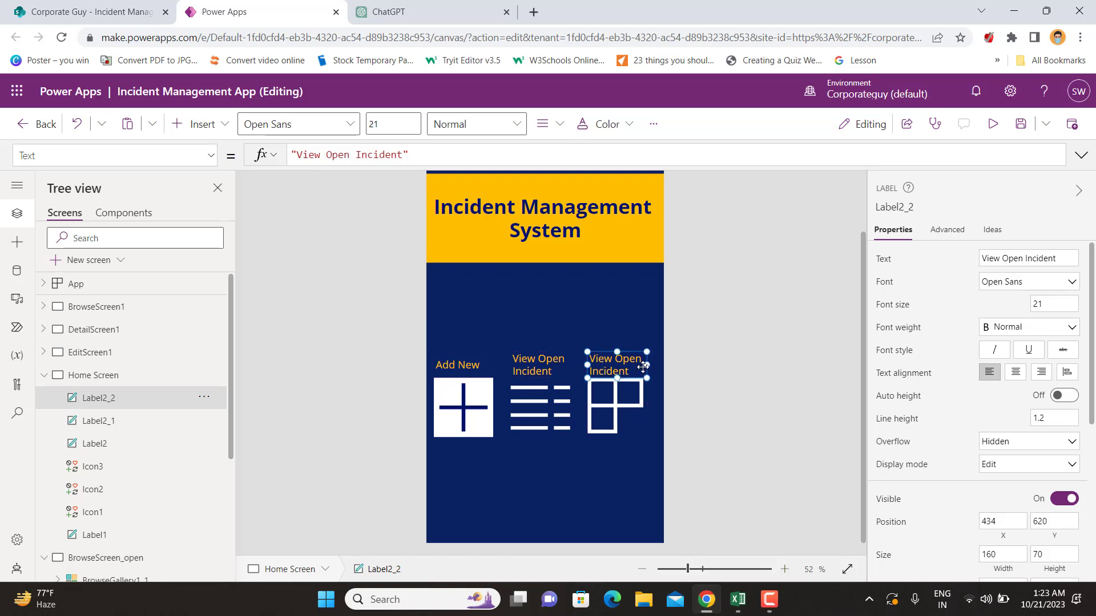
Step: Change the text of the label above the items icon to "View All Incidents"
double_click(635, 361)
left_click(642, 360)
key("BackSpace")
key("BackSpace")
key("BackSpace")
key("BackSpace")
type("All")
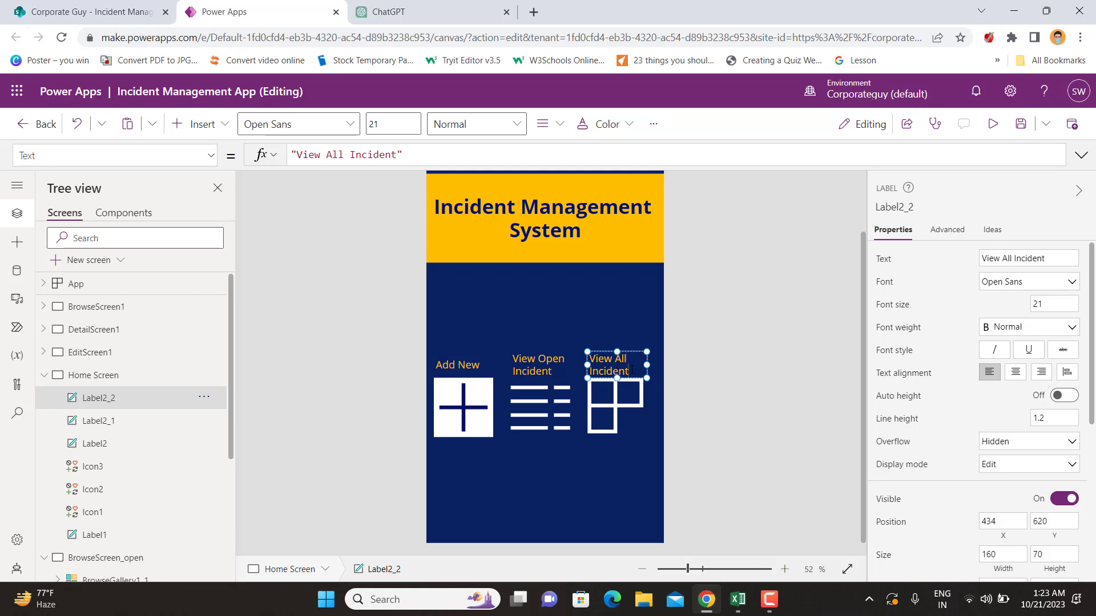
left_click(632, 372)
type("s")
Step: Change the text of the label above the detail-list icon to "View Open Incidents"
left_click(557, 374)
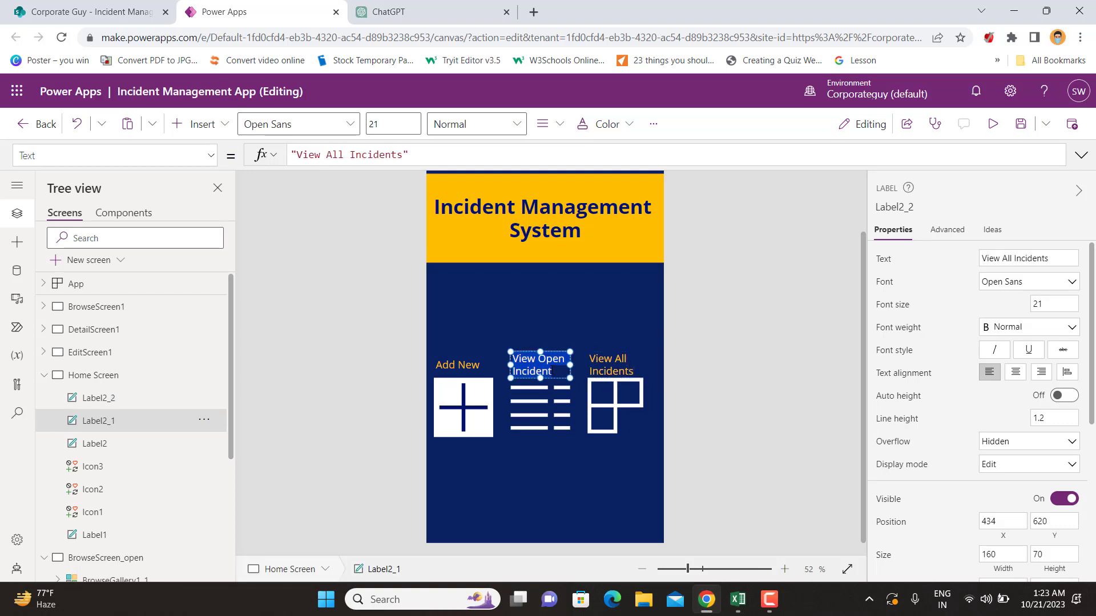
left_click(554, 369)
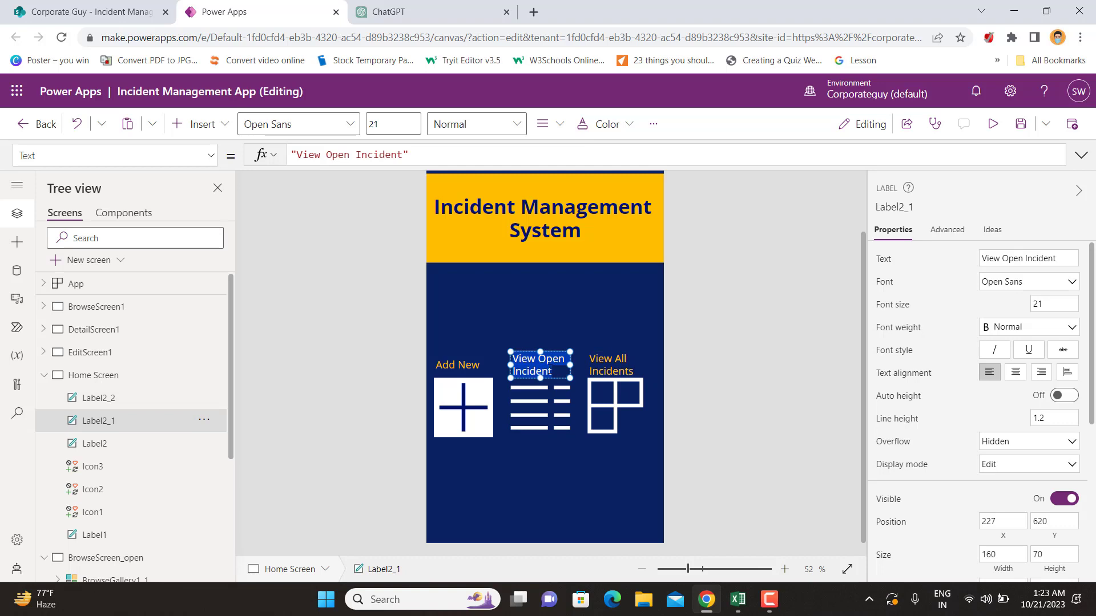
left_click(769, 310)
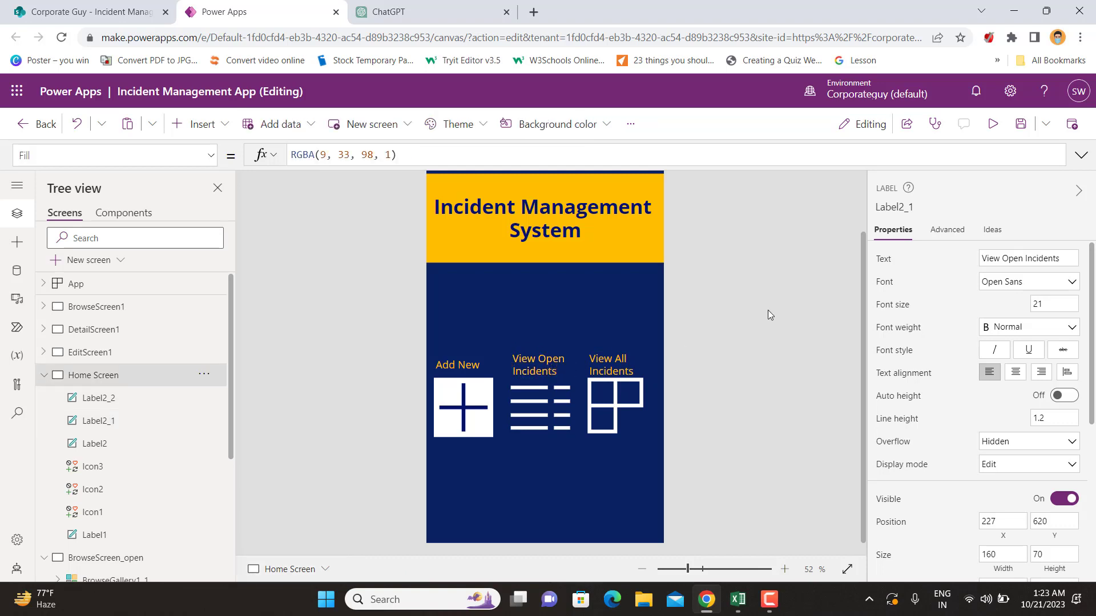
Step: Extend the "Add New" label's text to "Add New Incident", with "Incident" on a second line
left_click(457, 364)
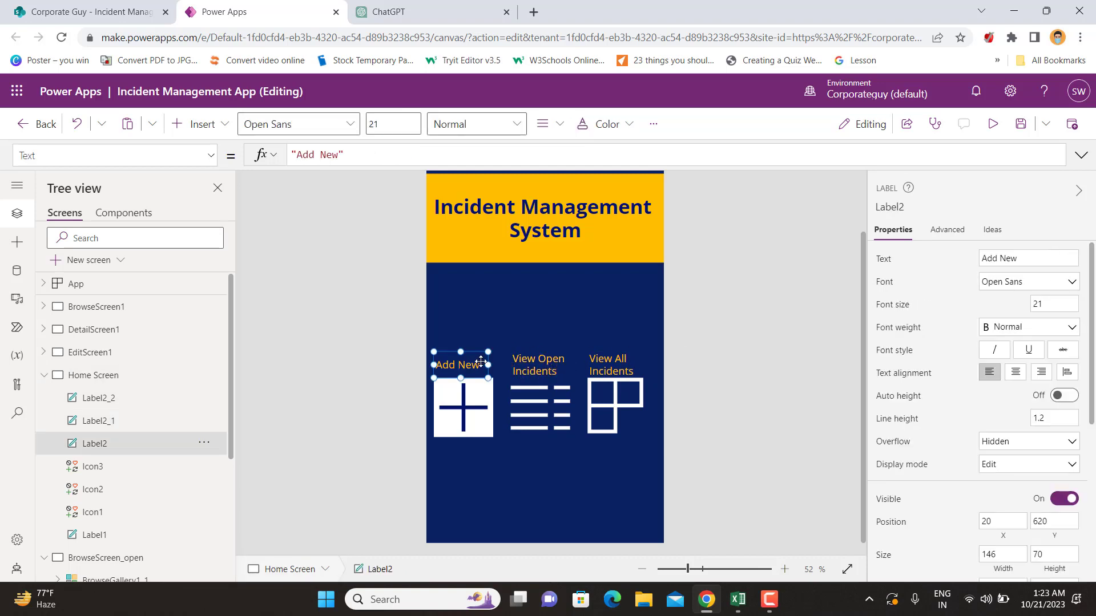
double_click(478, 365)
left_click(479, 366)
type("Incd")
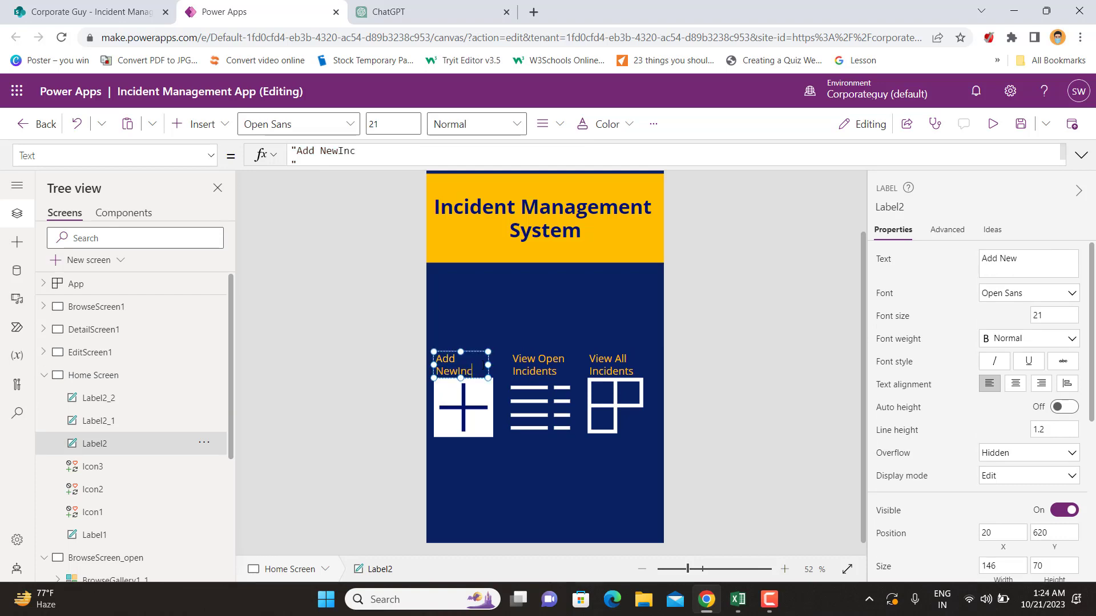
key("BackSpace")
key("BackSpace")
key("BackSpace")
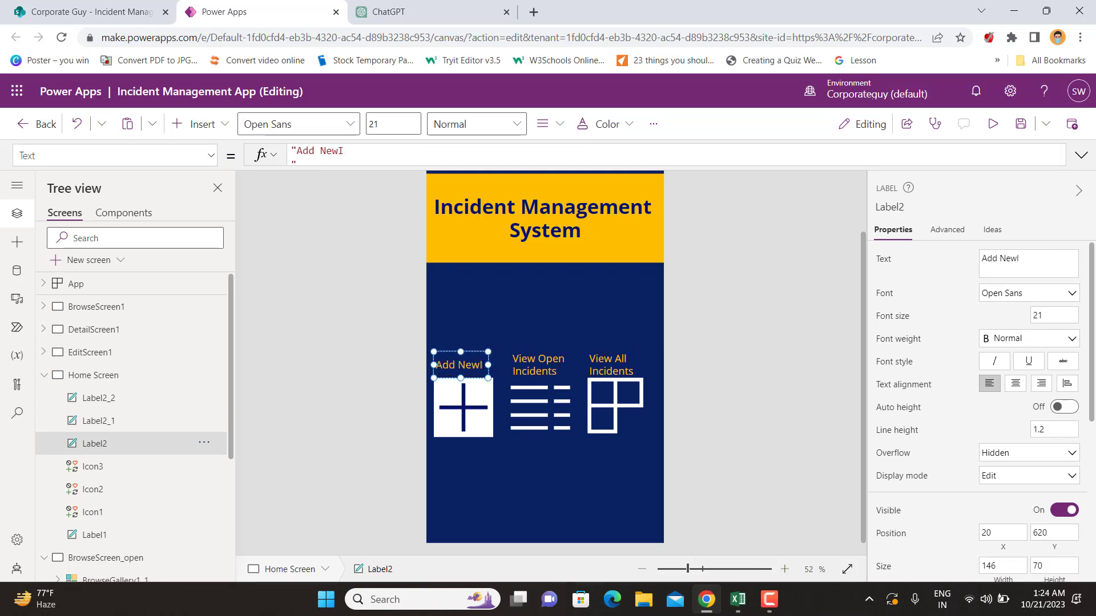
key("BackSpace")
key("Return")
type("In")
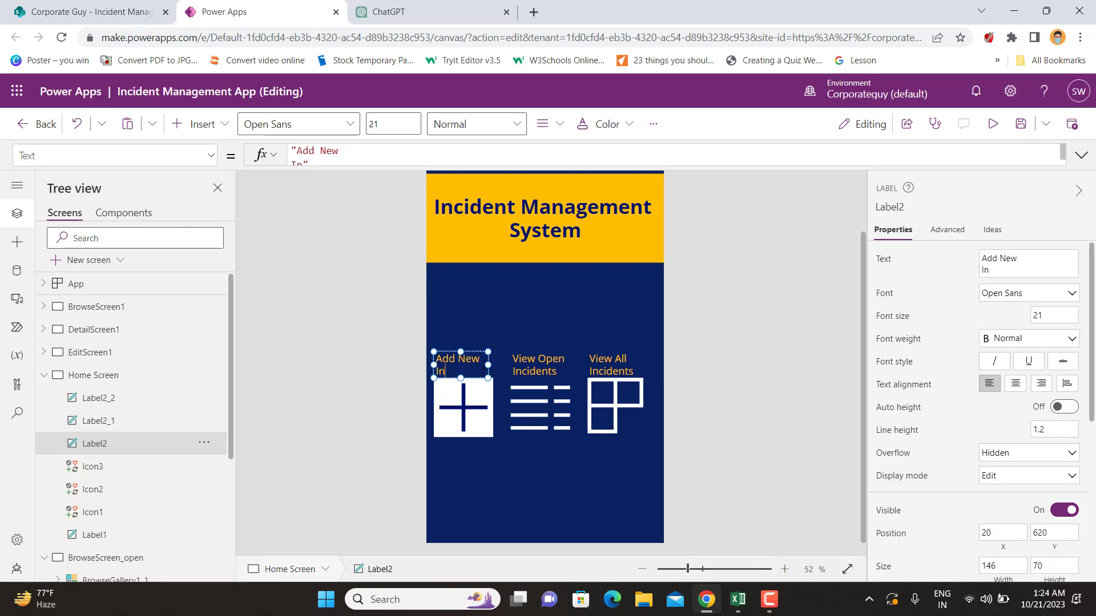
type("cident")
left_click(375, 396)
Step: Nudge the "Add New Incident" label slightly upward and align all three icon labels to their vertical middle
left_click(462, 360)
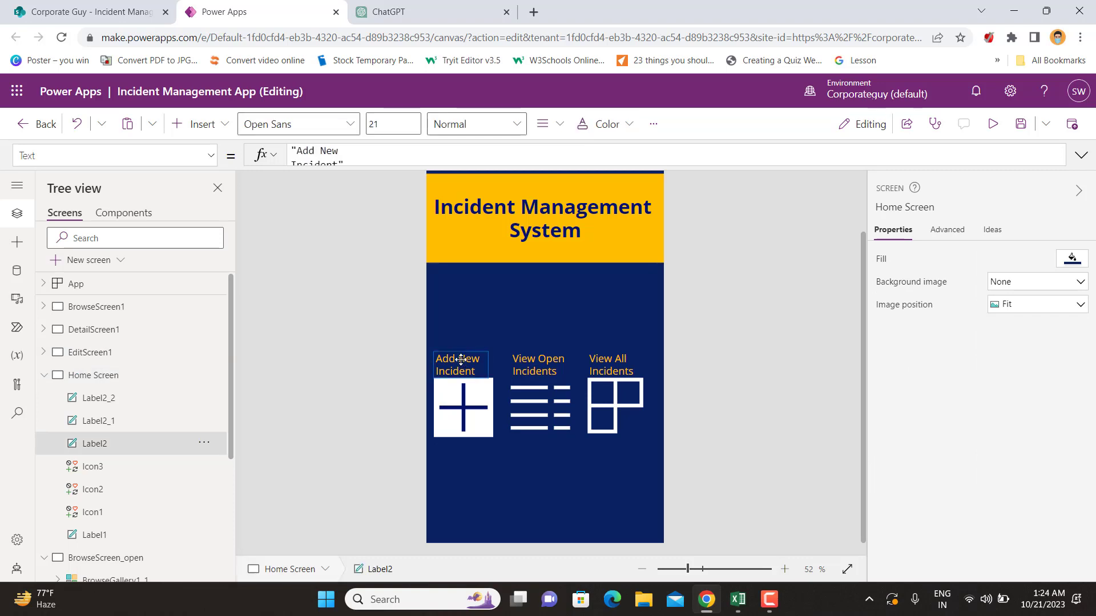
left_click_drag(461, 360, 461, 354)
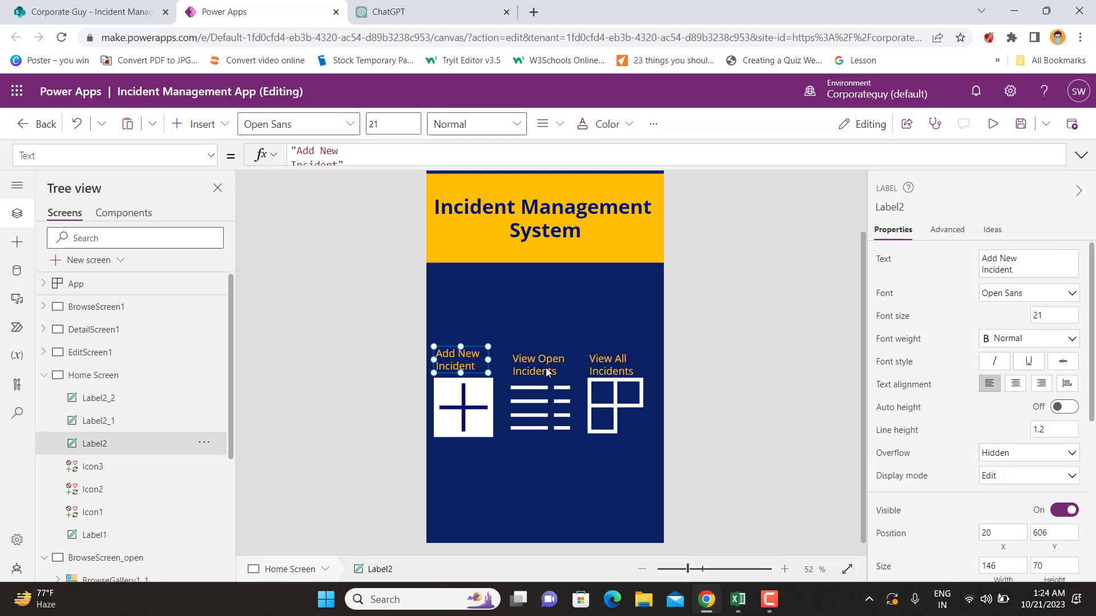
left_click(547, 372, "shift")
left_click(612, 366, "shift")
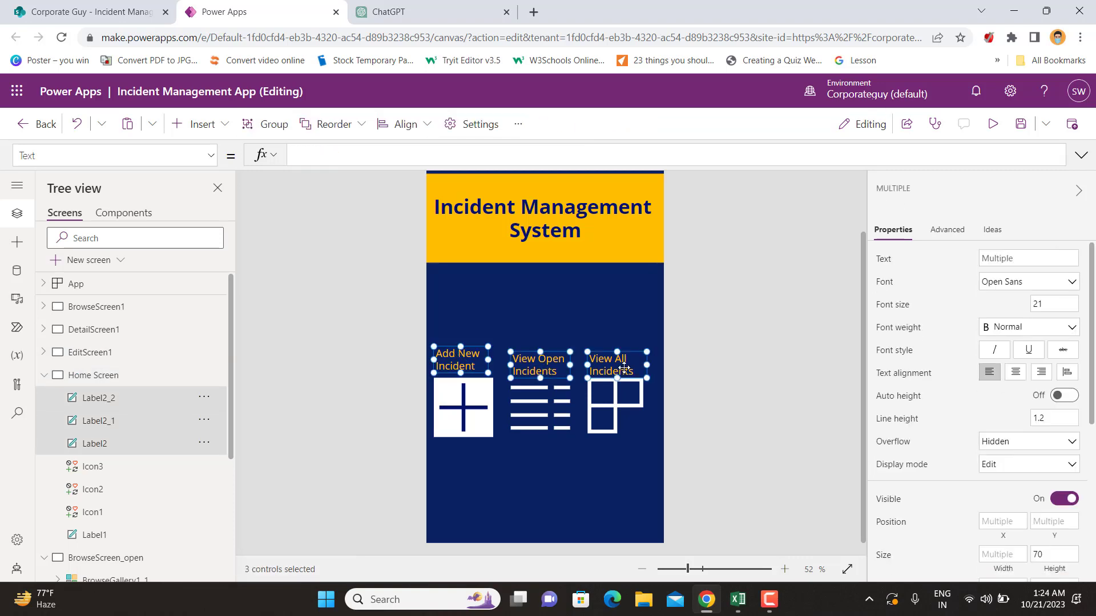
left_click(718, 341)
left_click(452, 355)
left_click(540, 366, "shift")
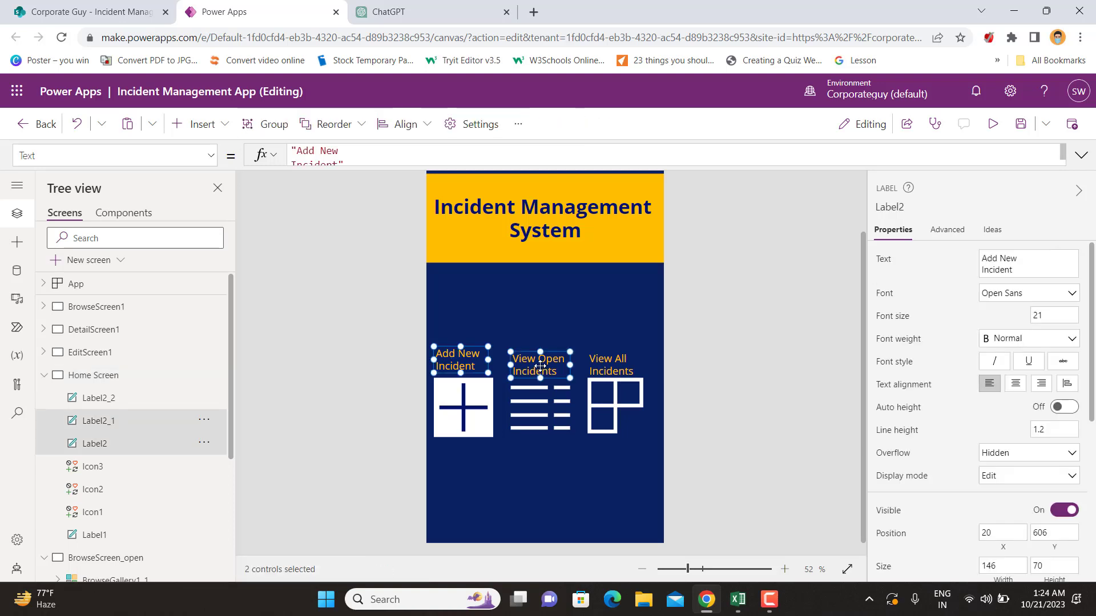
left_click(599, 366, "shift")
left_click(397, 126)
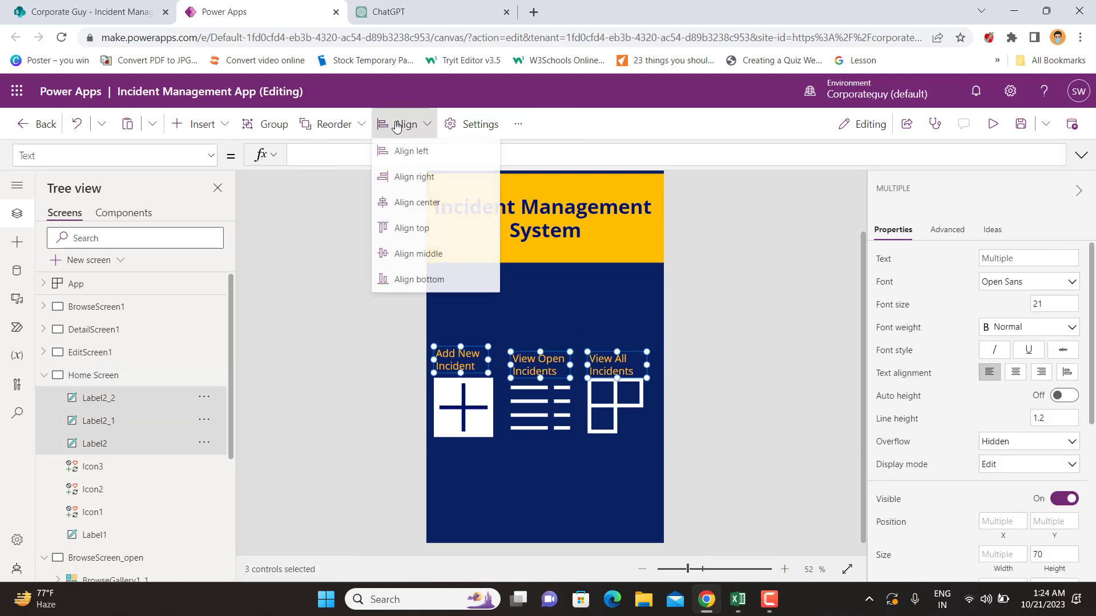
left_click(419, 255)
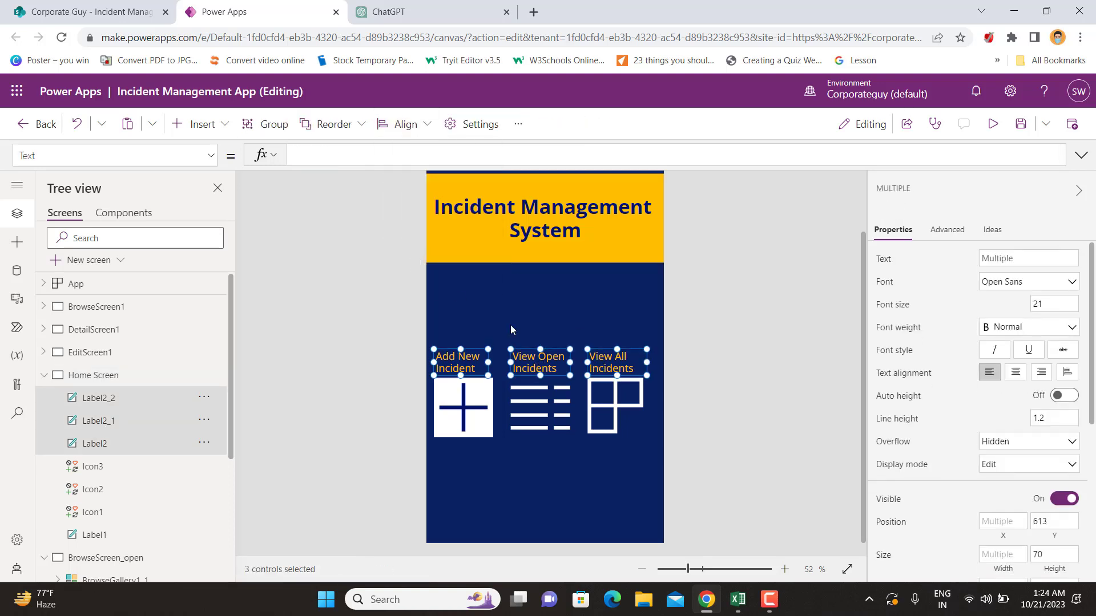
left_click(697, 354)
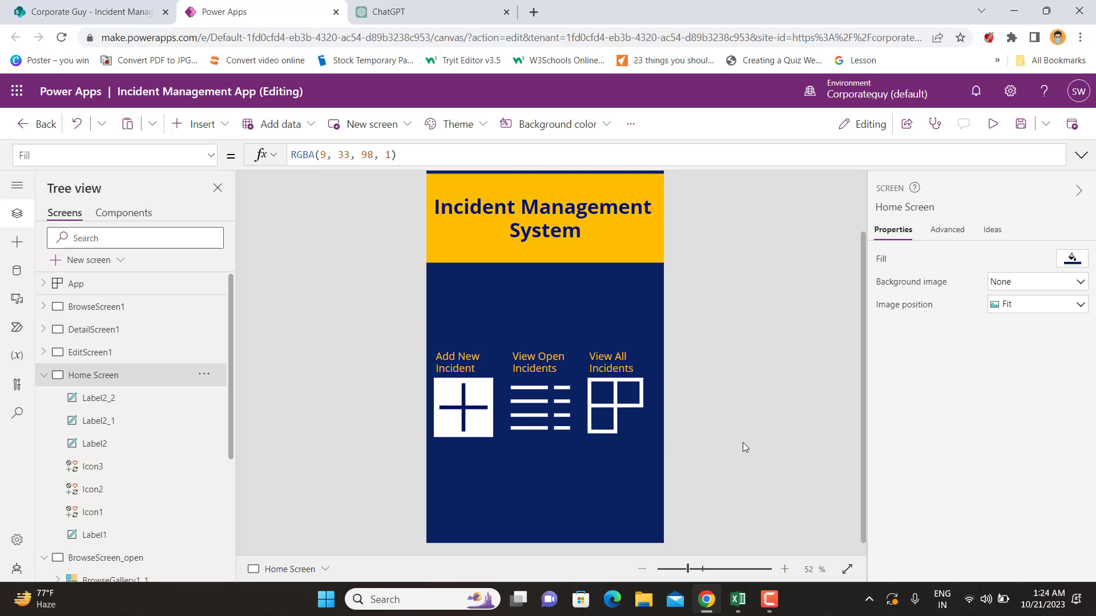
Step: Move the three icons and their labels together slightly to the right so the group is centred horizontally on the screen
left_click(460, 394)
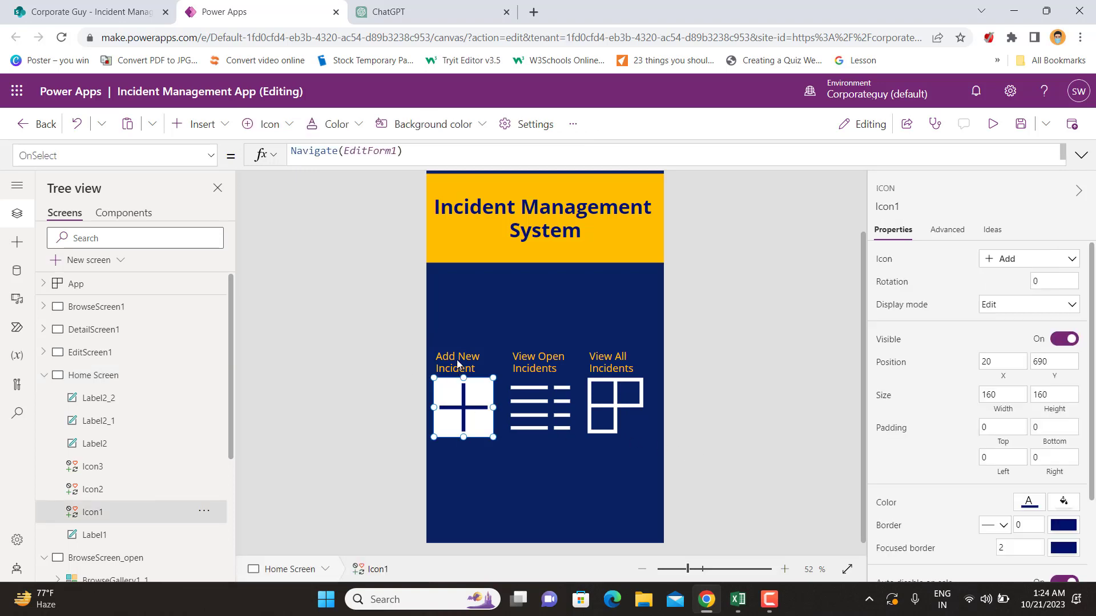
left_click(457, 360, "shift")
left_click(531, 366, "shift")
left_click(539, 407, "shift")
left_click(607, 362, "shift")
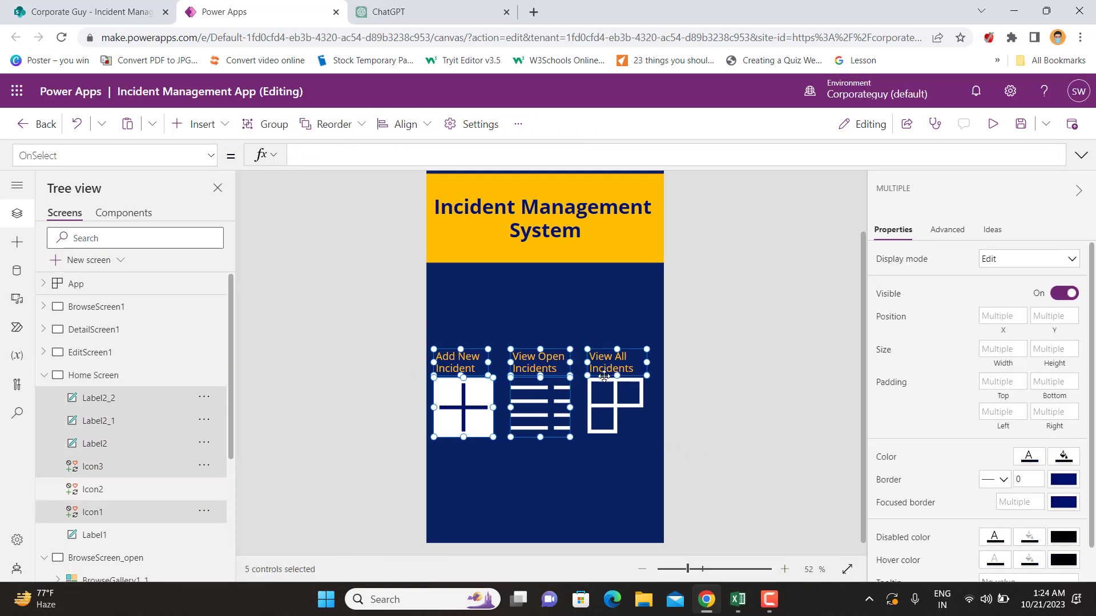
left_click(615, 406, "shift")
left_click_drag(516, 403, 522, 403)
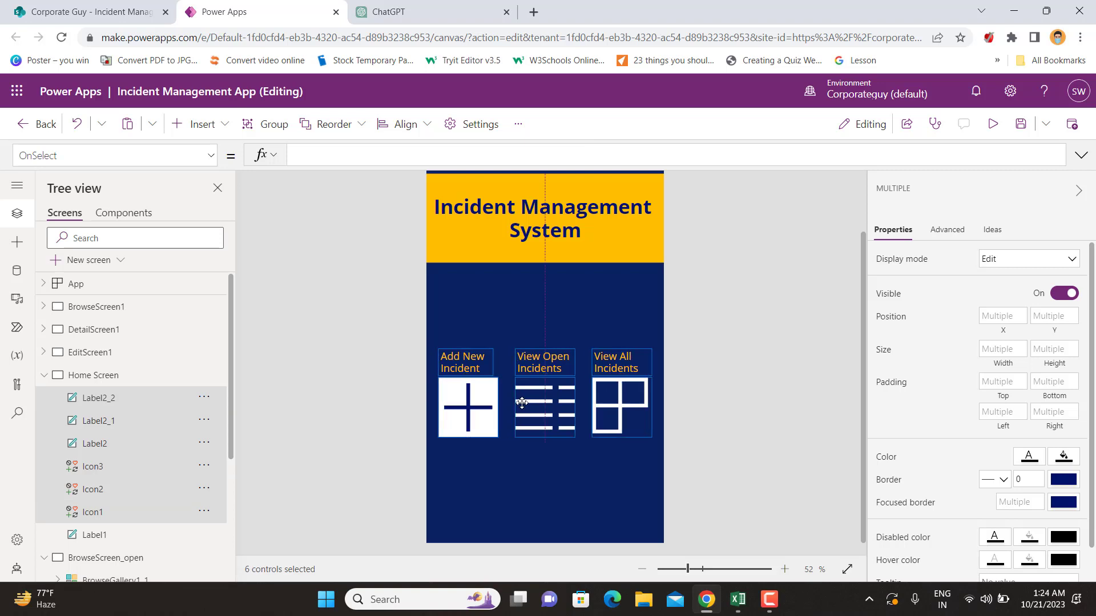
left_click(721, 389)
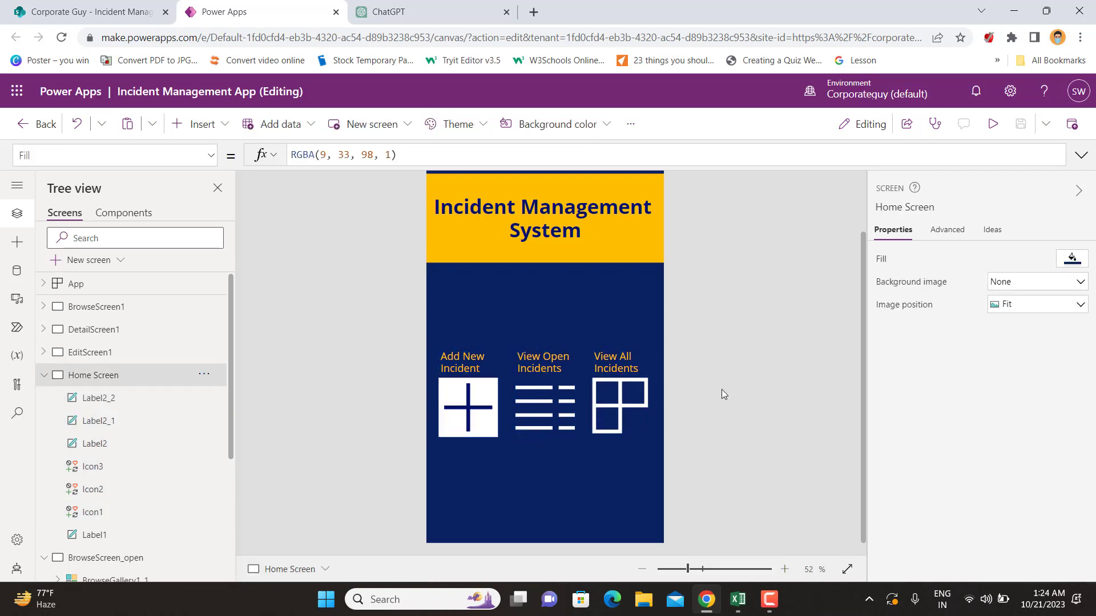
Step: Preview the app from the home screen and open the new incident form through the plus icon
scroll(722, 389, "down", 1)
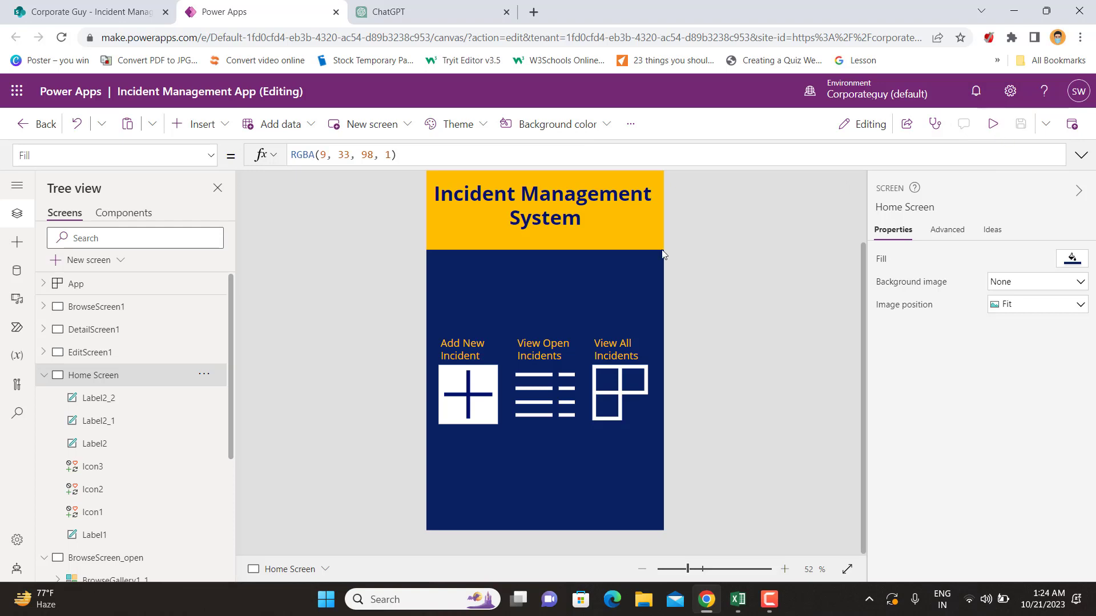
left_click(42, 374)
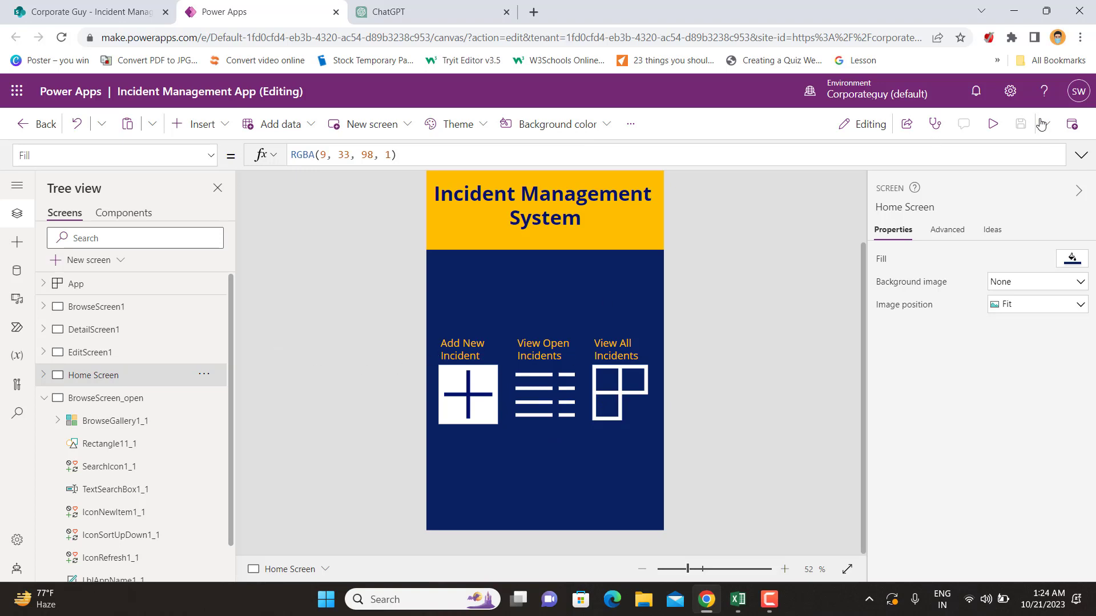
left_click(994, 125)
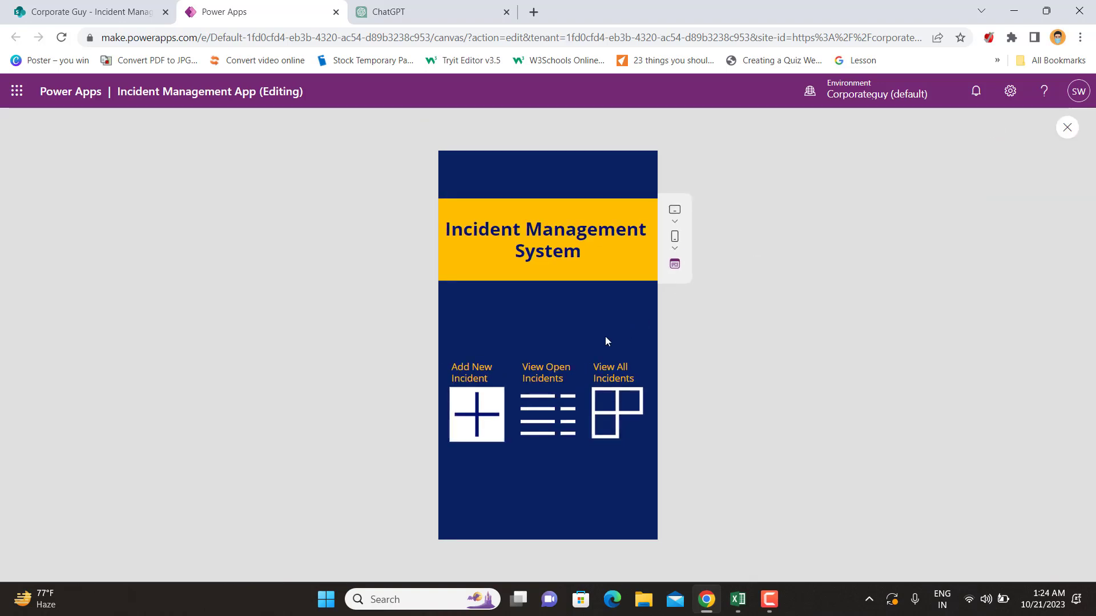
left_click(470, 414)
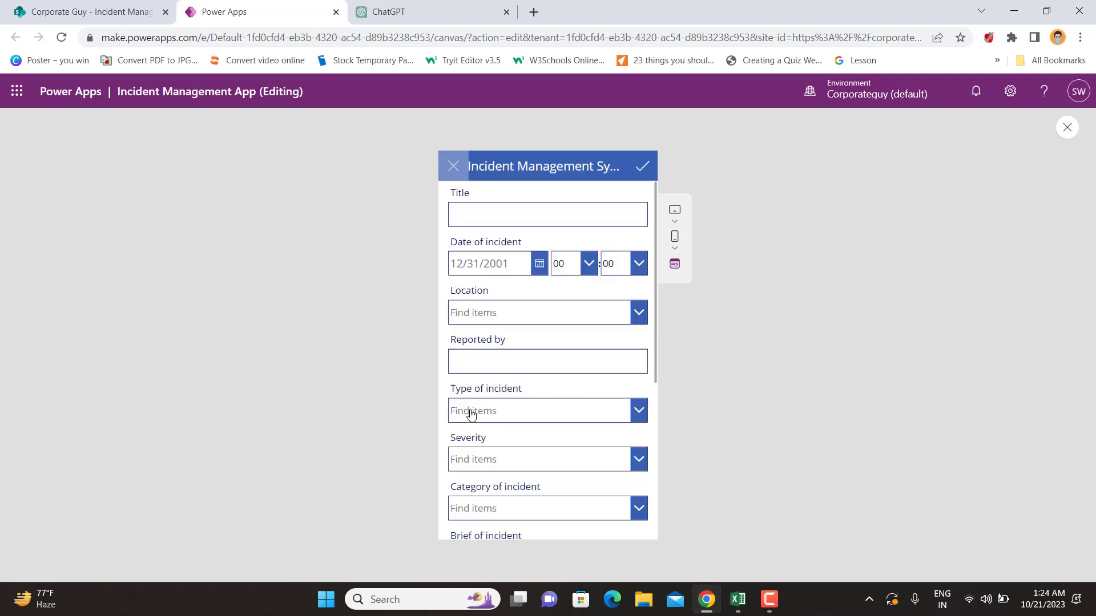
Step: Enter "test 2" as the incident title and set the date of incident to 10/21/2023
left_click(495, 219)
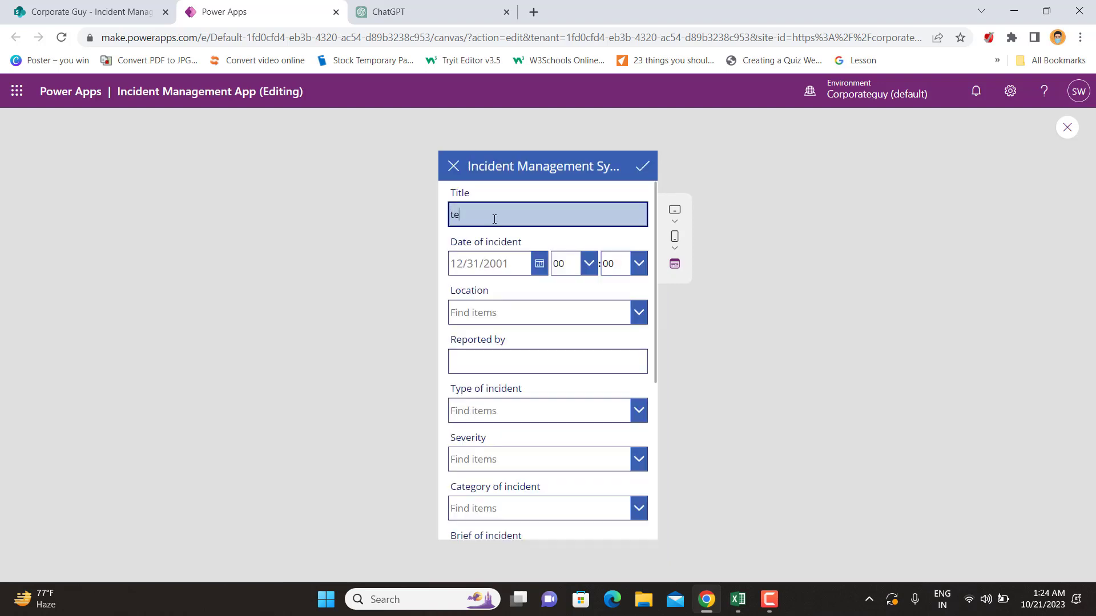
type("test 2")
key("Tab")
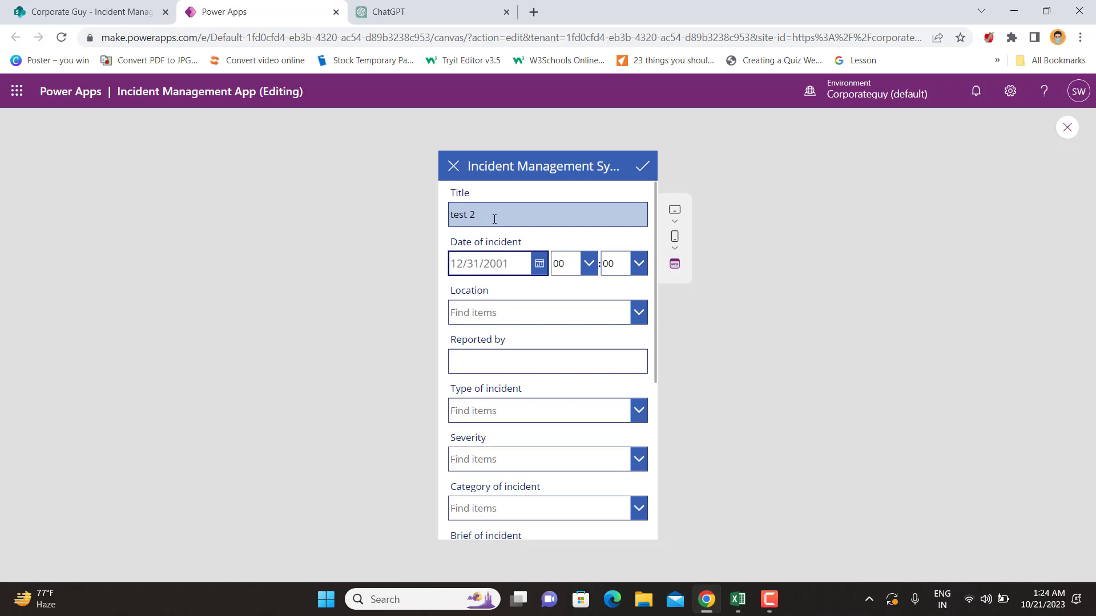
left_click(539, 264)
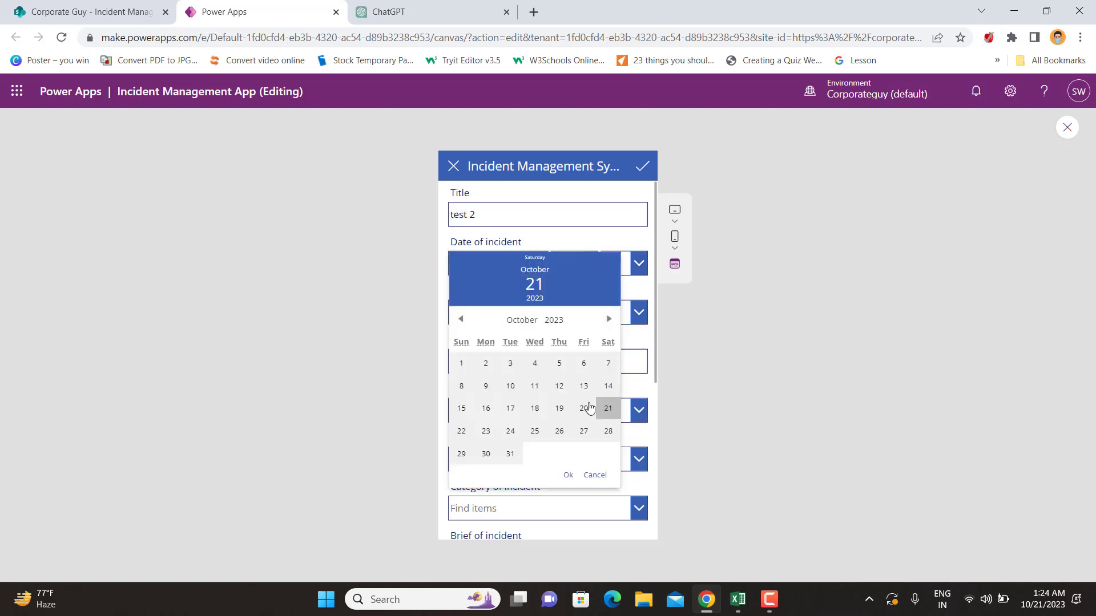
left_click(567, 475)
Step: Set the incident's location to Zone 2 and enter "self" as the reporter
left_click(528, 317)
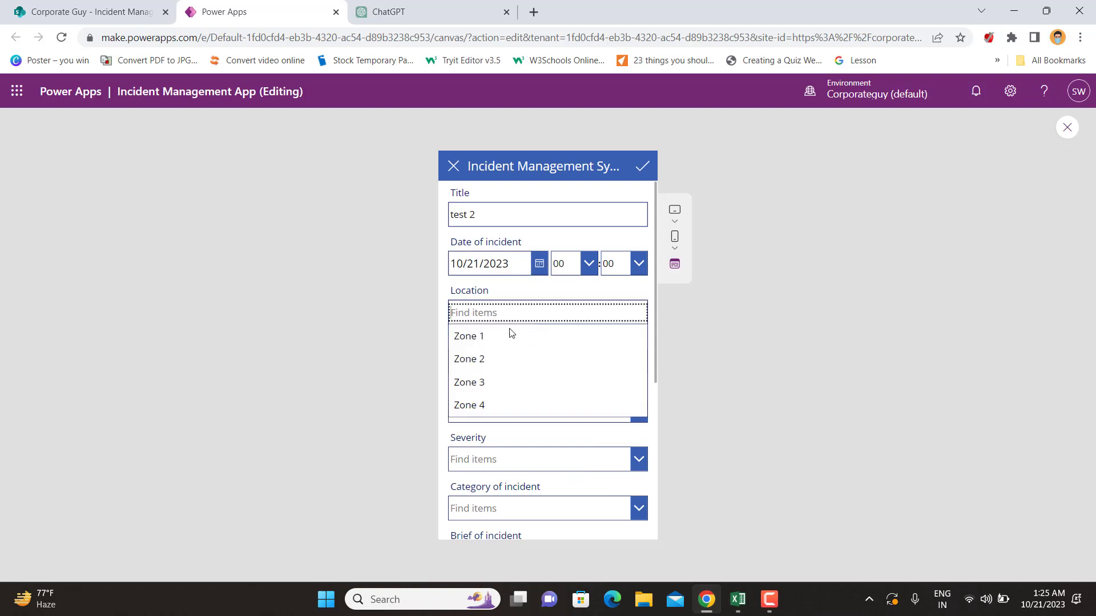
left_click(479, 357)
left_click(492, 354)
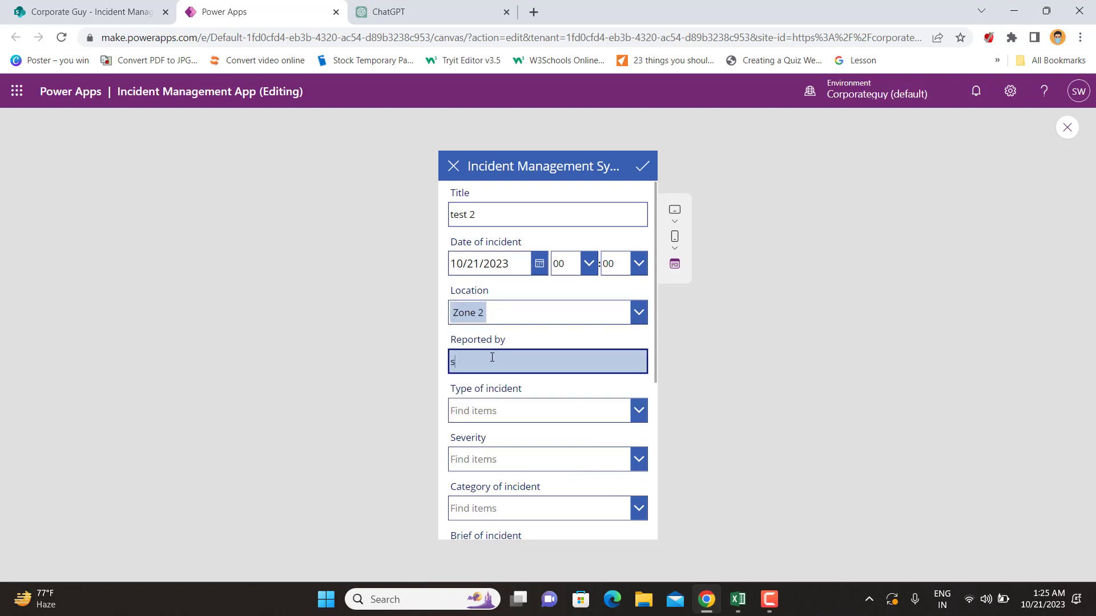
key("Tab")
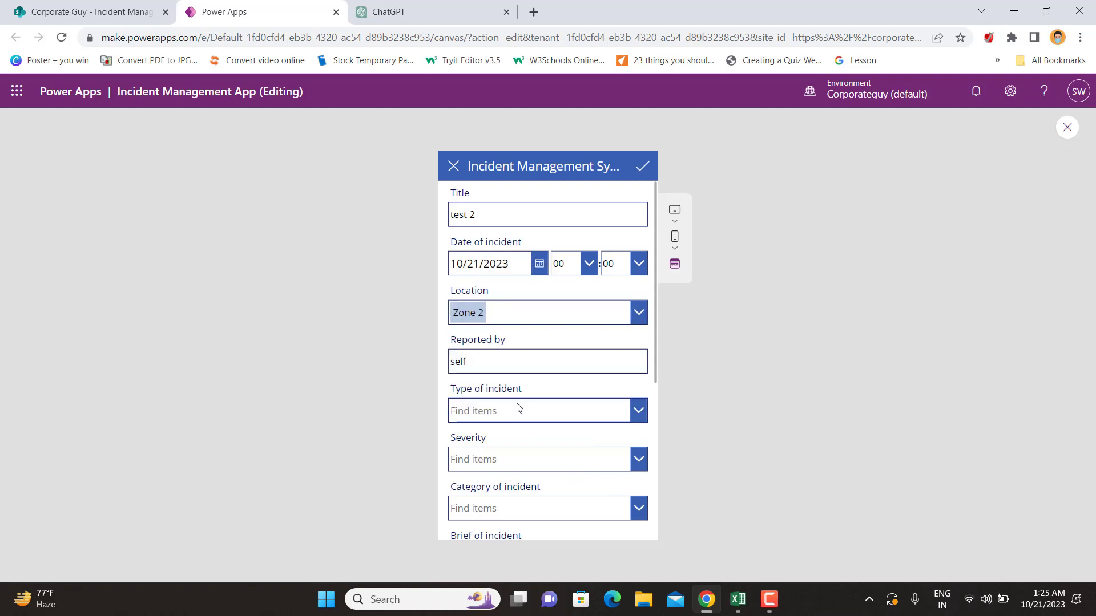
Step: Classify the incident as type Both, severity Level 3 and category Traffic
left_click(516, 409)
left_click(474, 480)
left_click(520, 464)
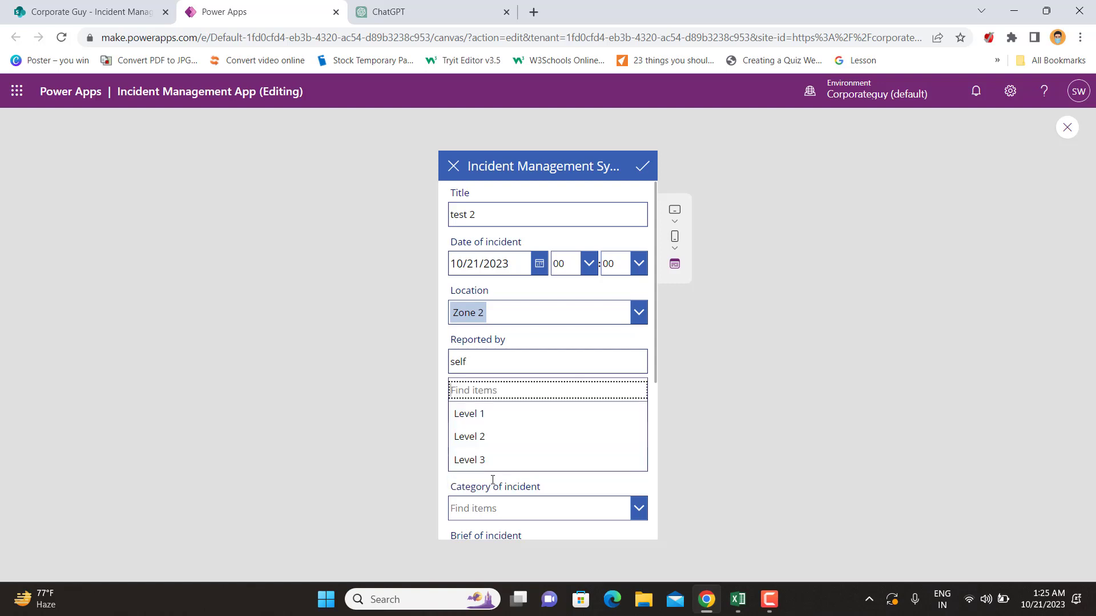
left_click(519, 460)
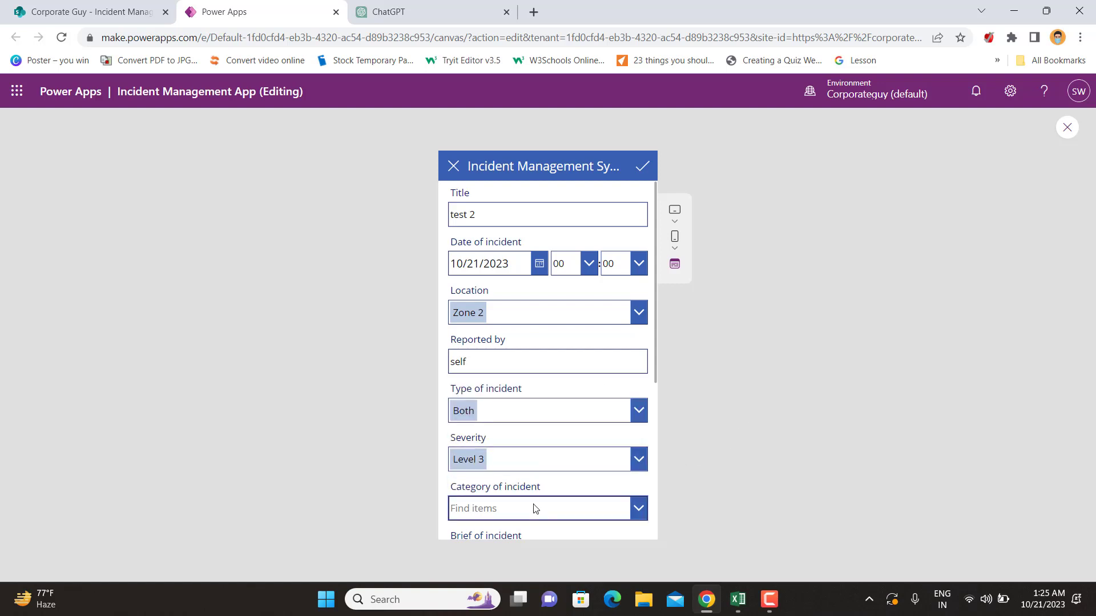
left_click(570, 508)
left_click(478, 460)
Step: Enter "test" for both the brief of incident and the action taken
scroll(592, 440, "down", 2)
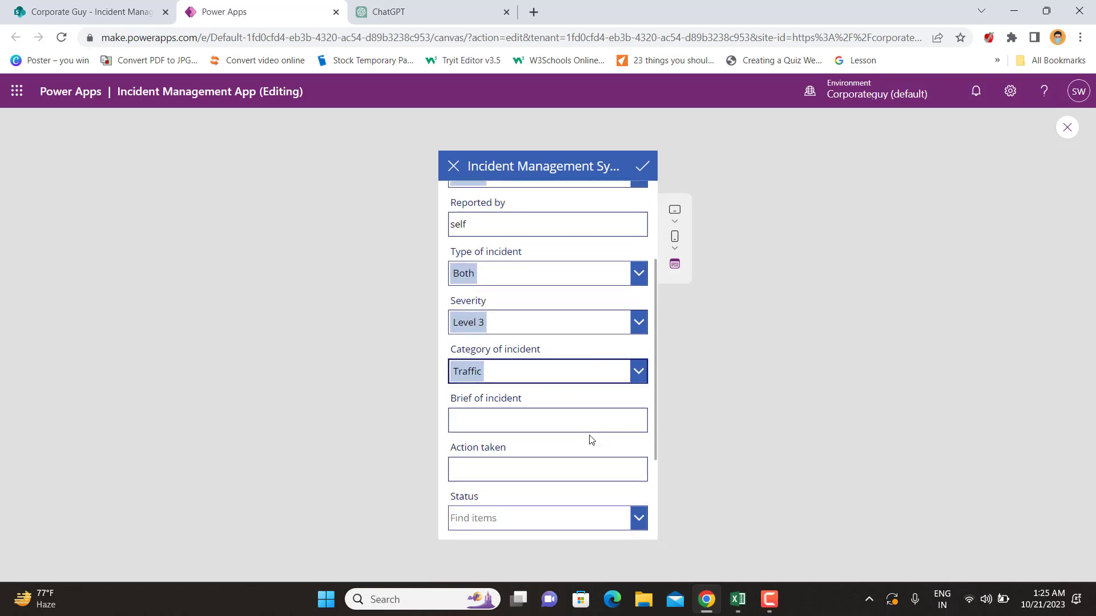
left_click(513, 427)
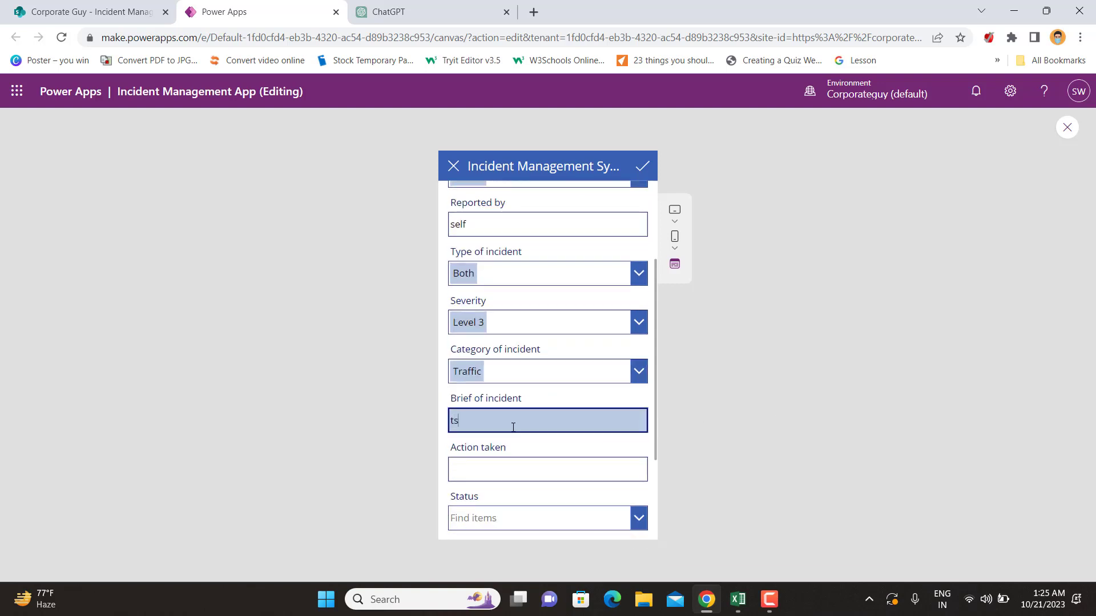
left_click(526, 464)
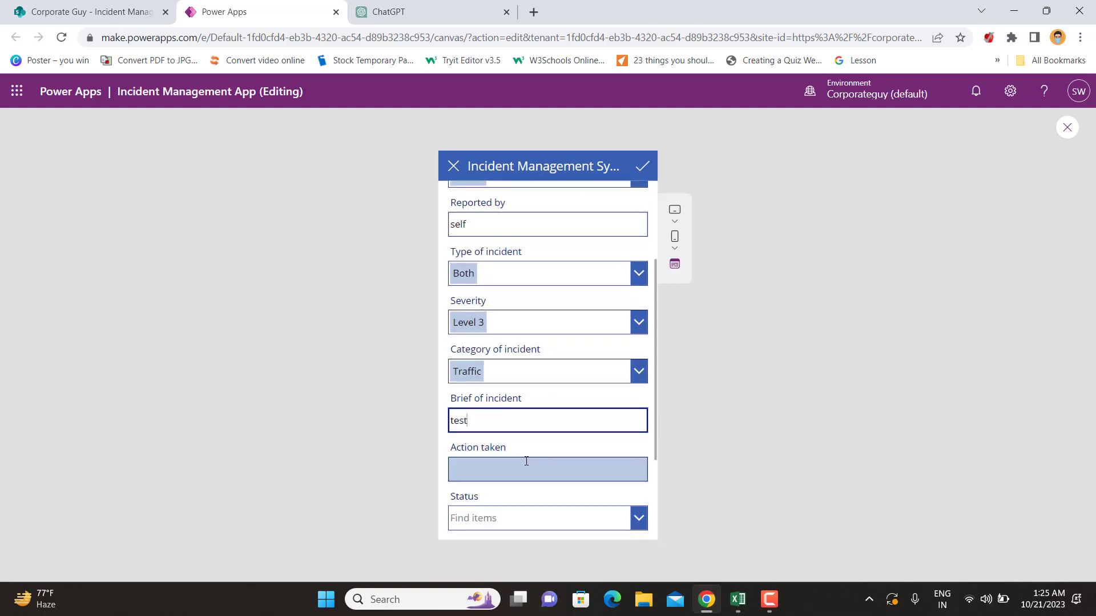
type("test")
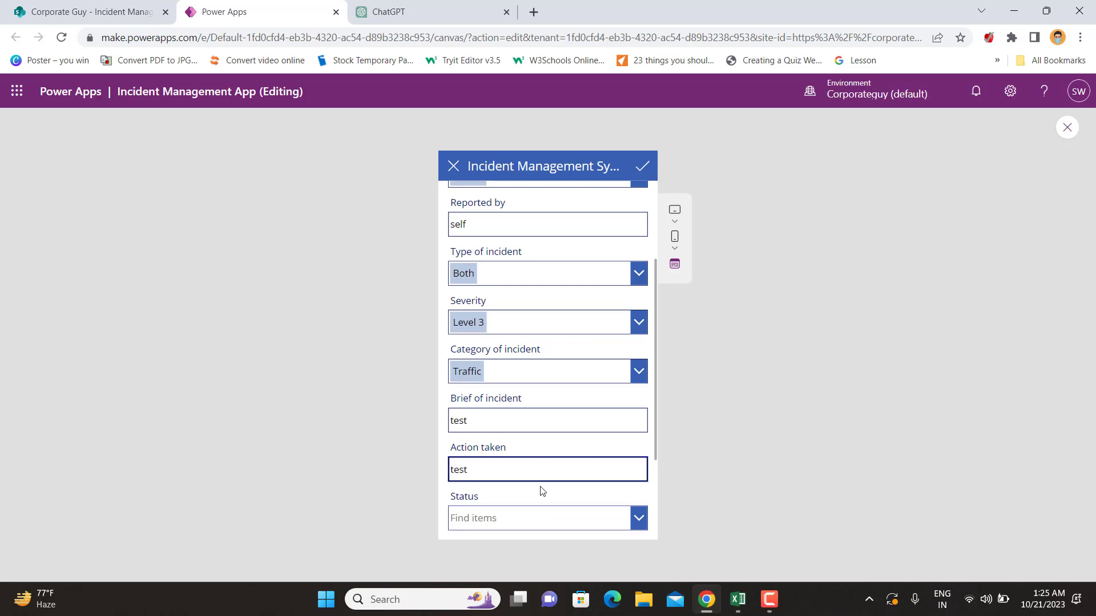
Step: Set the incident's status to Closed with a closed-on date of 10/21/2023, and submit the record
scroll(541, 494, "down", 2)
left_click(507, 386)
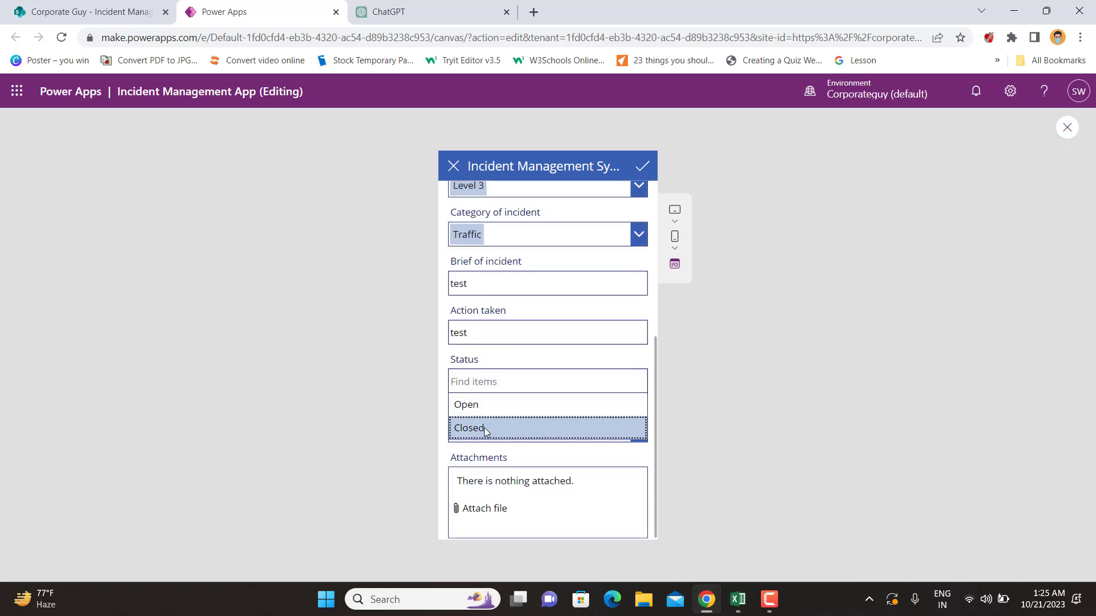
left_click(498, 429)
left_click(637, 432)
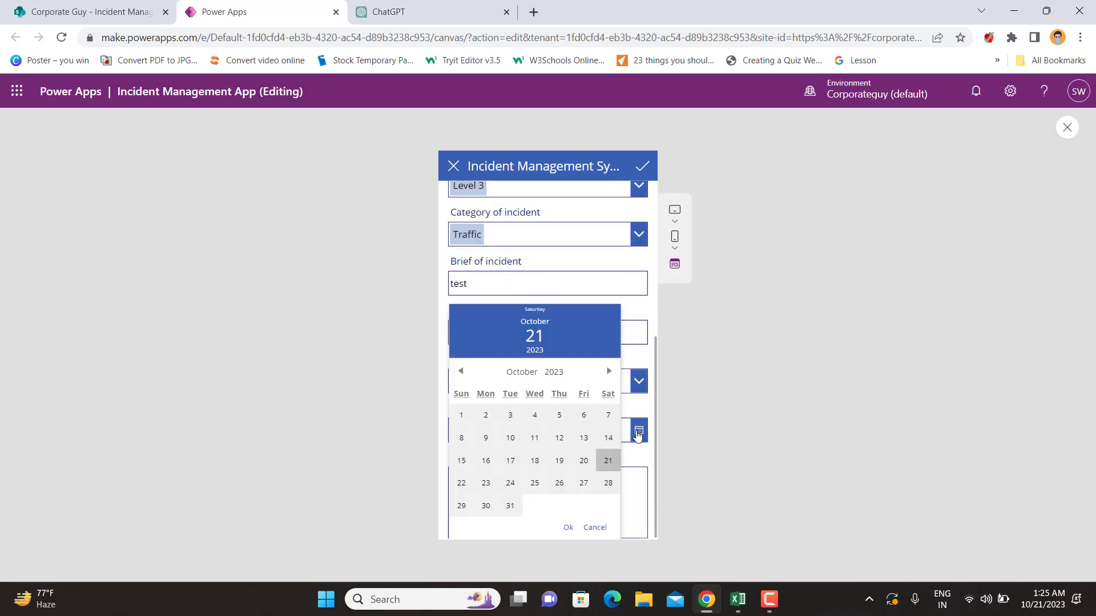
left_click(608, 461)
left_click(568, 526)
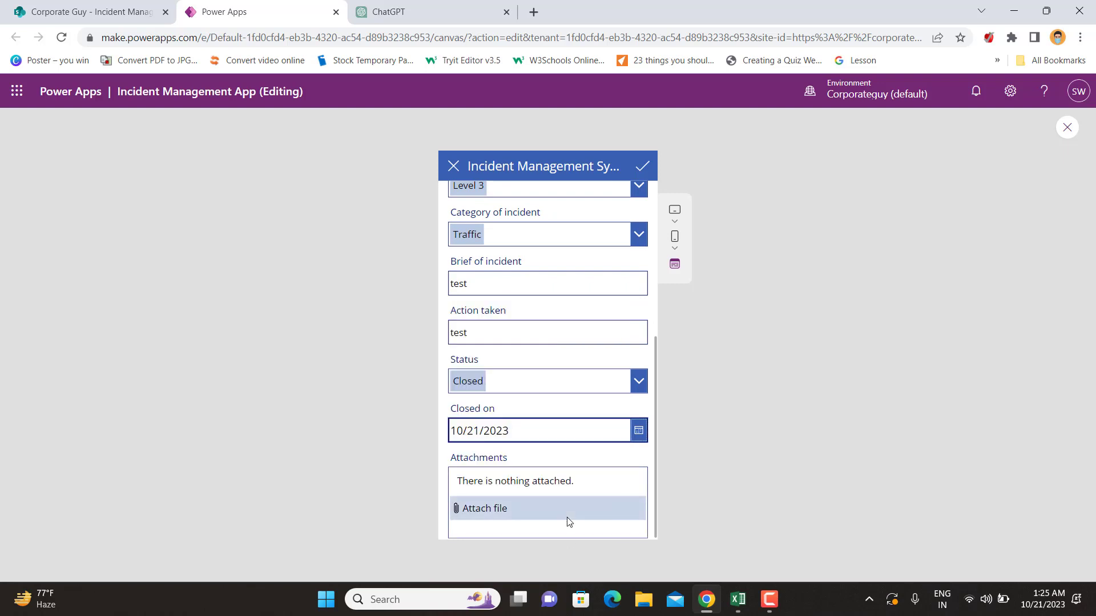
left_click(642, 169)
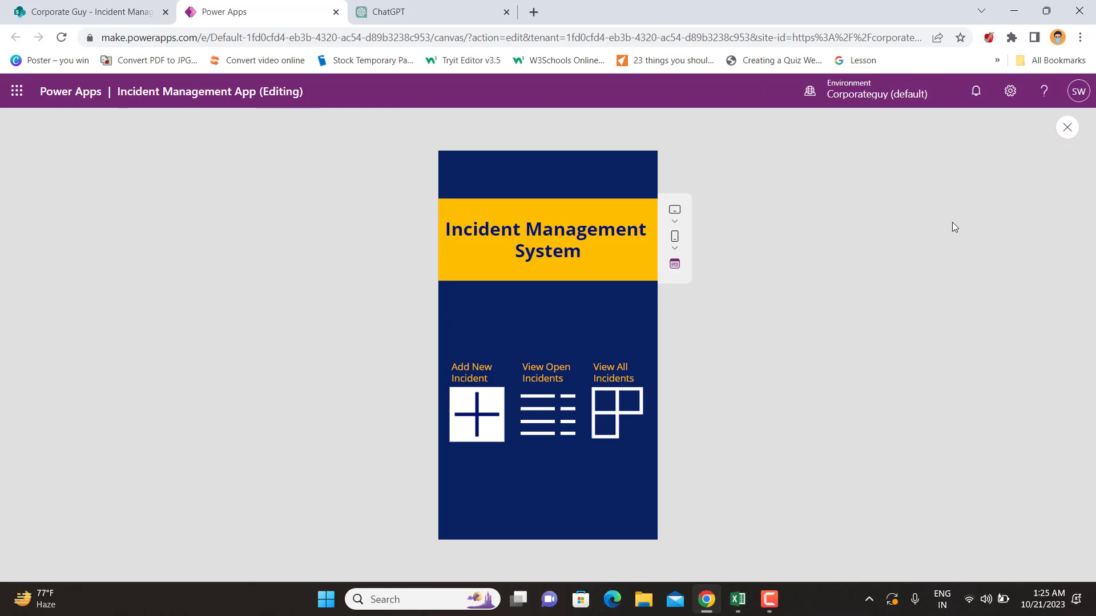
Step: Check the "test 2" record's columns in the SharePoint list, return to Power Apps and exit the preview
left_click(65, 14)
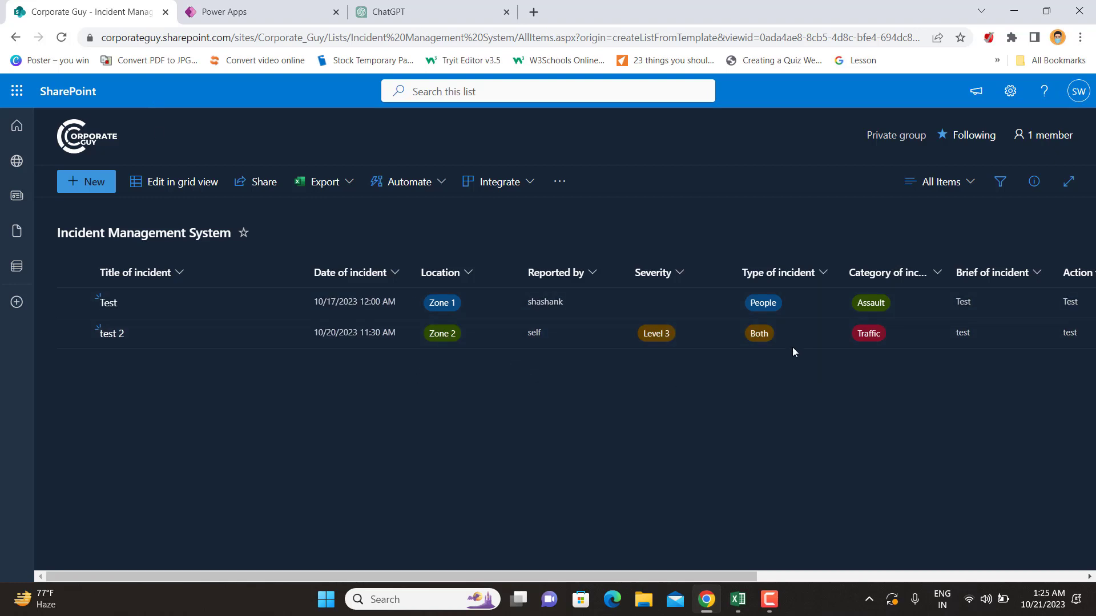
left_click_drag(487, 580, 261, 543)
left_click(253, 12)
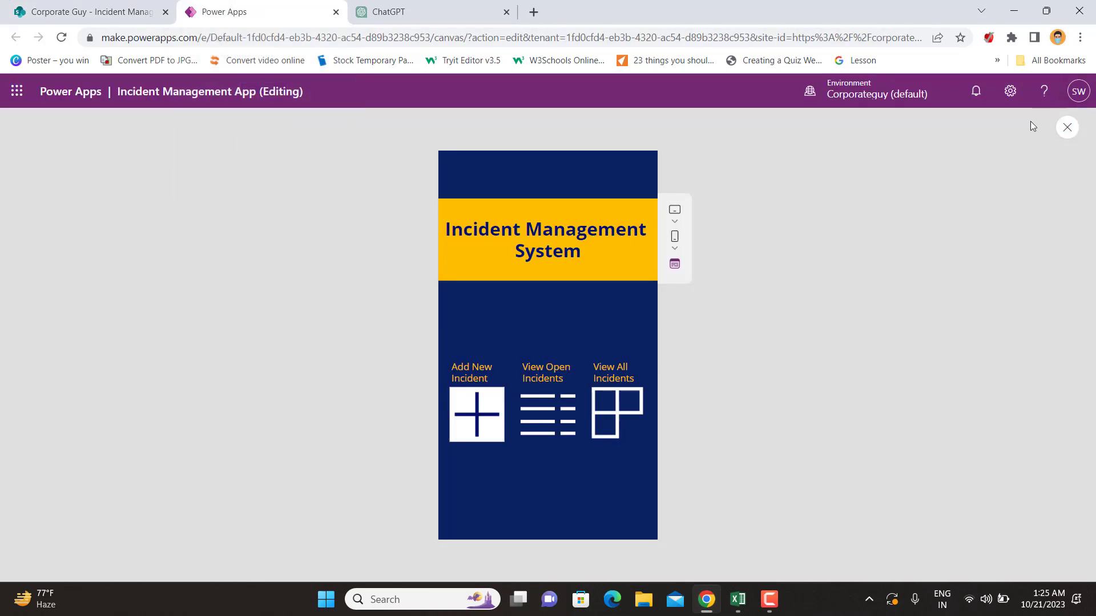
left_click(1067, 128)
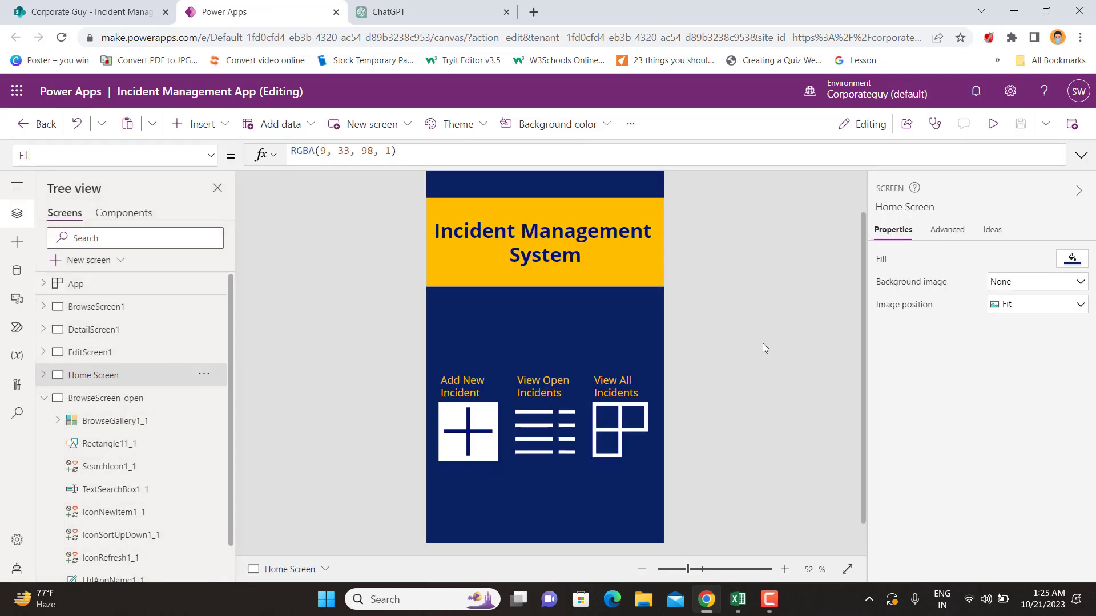
Step: On EditScreen1, set the mode of the Brief of incident text input to Multiline and review its remaining properties
left_click(87, 354)
scroll(558, 420, "down", 3)
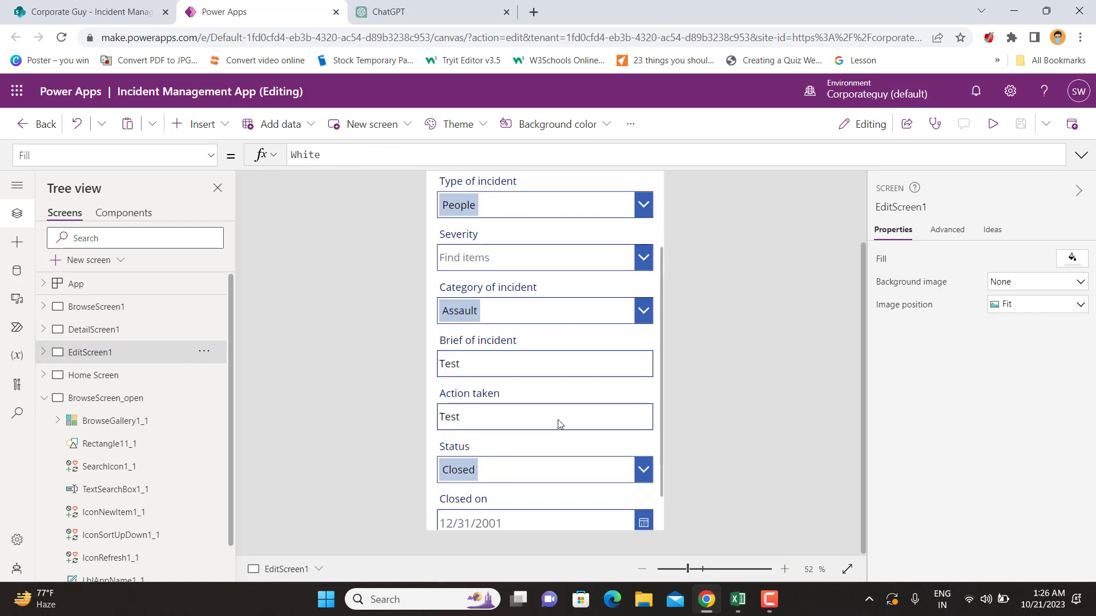
scroll(559, 424, "down", 2)
scroll(552, 364, "up", 5)
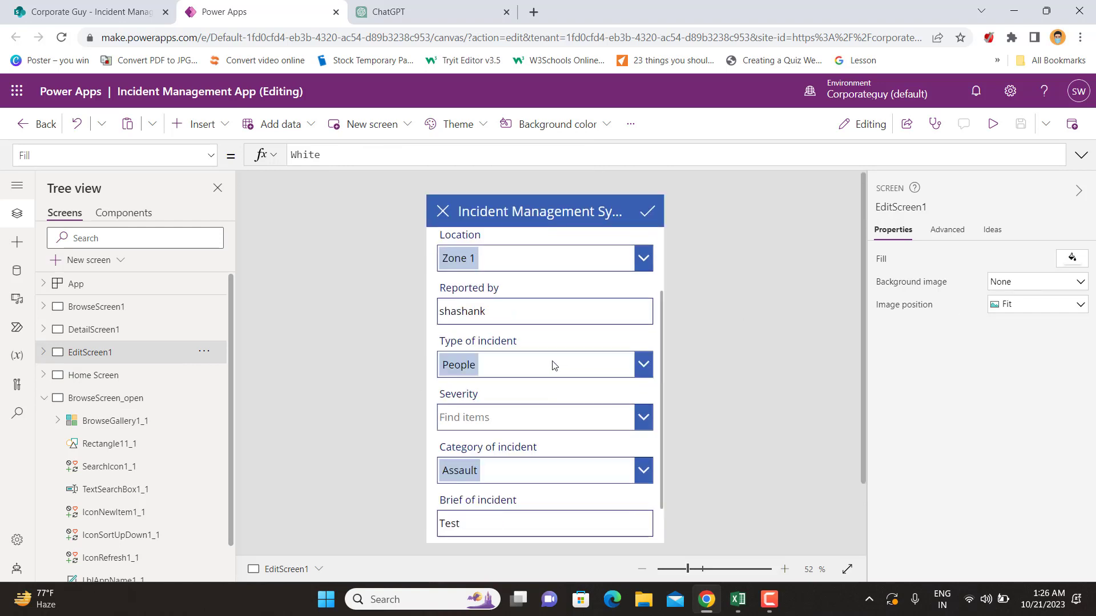
scroll(508, 387, "down", 4)
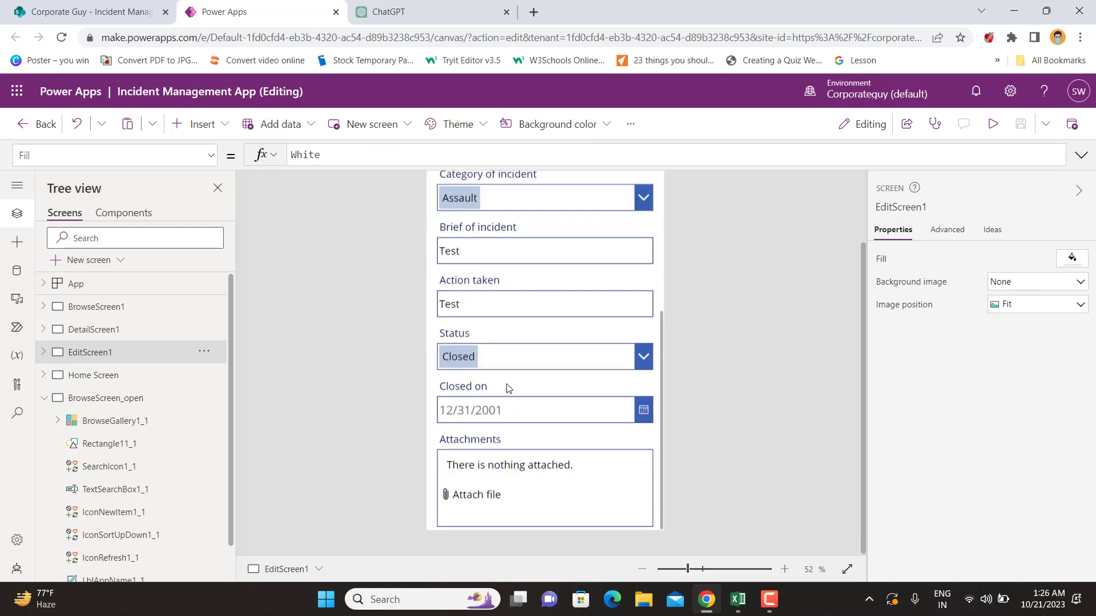
left_click(478, 250)
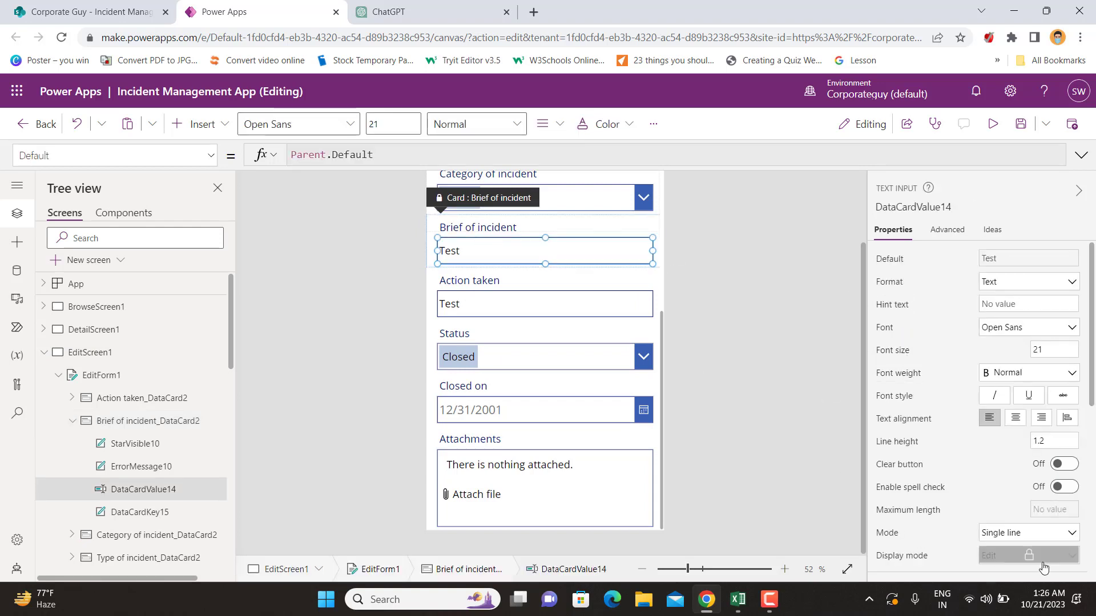
left_click(1033, 539)
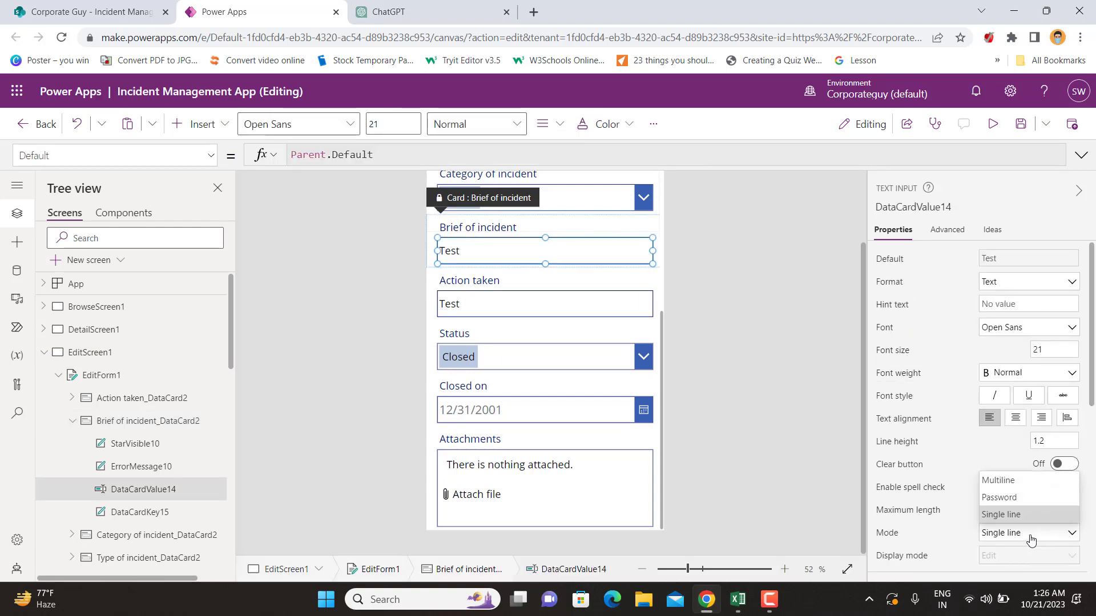
left_click(999, 481)
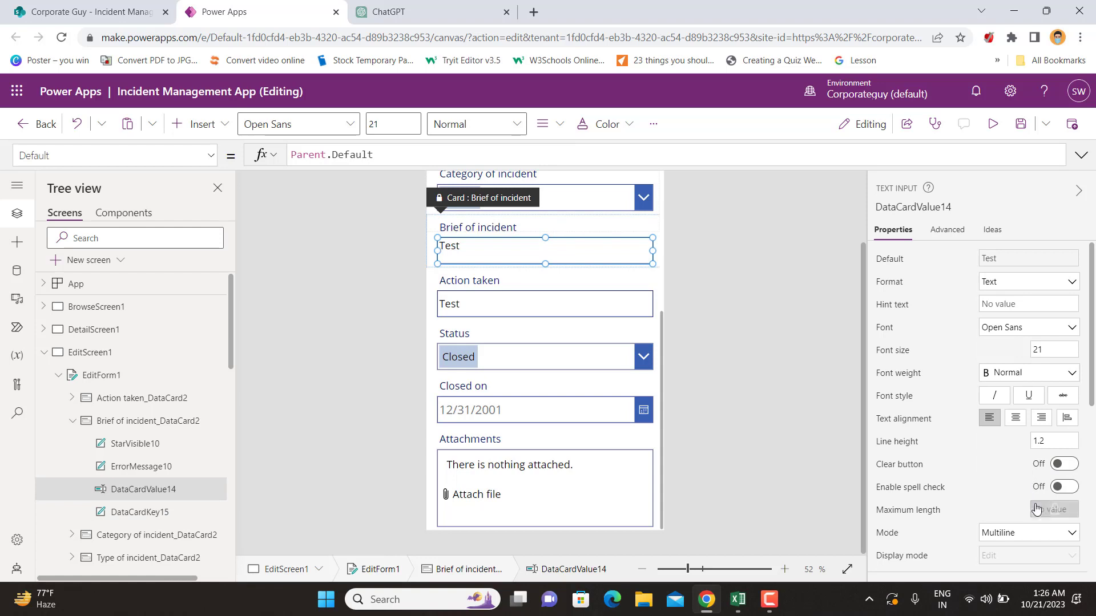
scroll(996, 507, "down", 1)
scroll(996, 507, "down", 3)
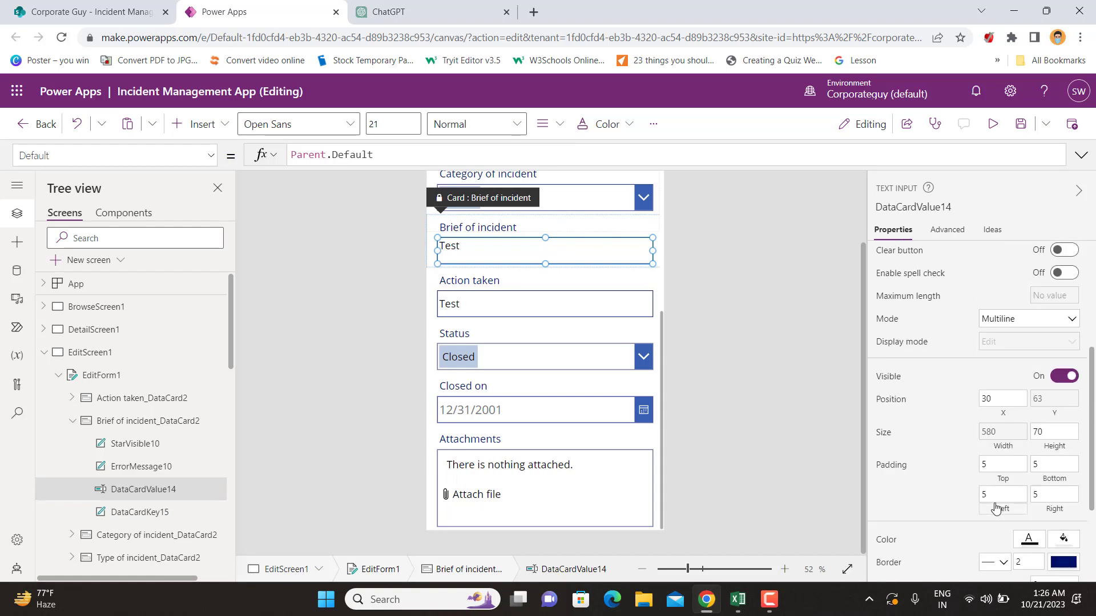
scroll(996, 507, "down", 2)
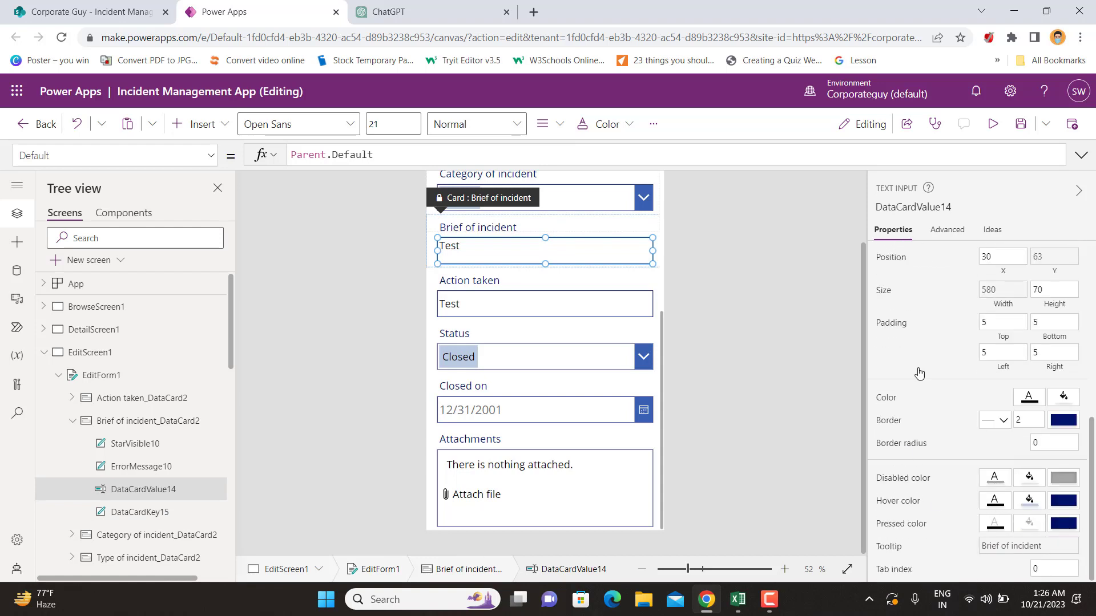
Step: Preview the edit form, test the Brief of incident field by clearing its text, cancel the edit, check the blank form and exit the preview
left_click(993, 124)
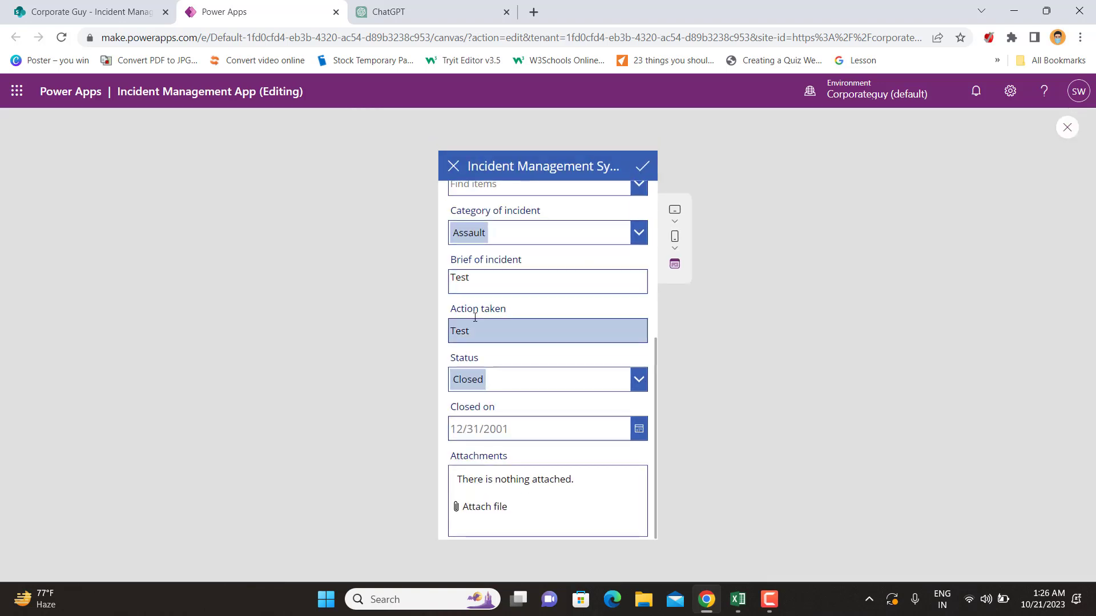
key("BackSpace")
key("BackSpace")
key("BackSpace")
key("BackSpace")
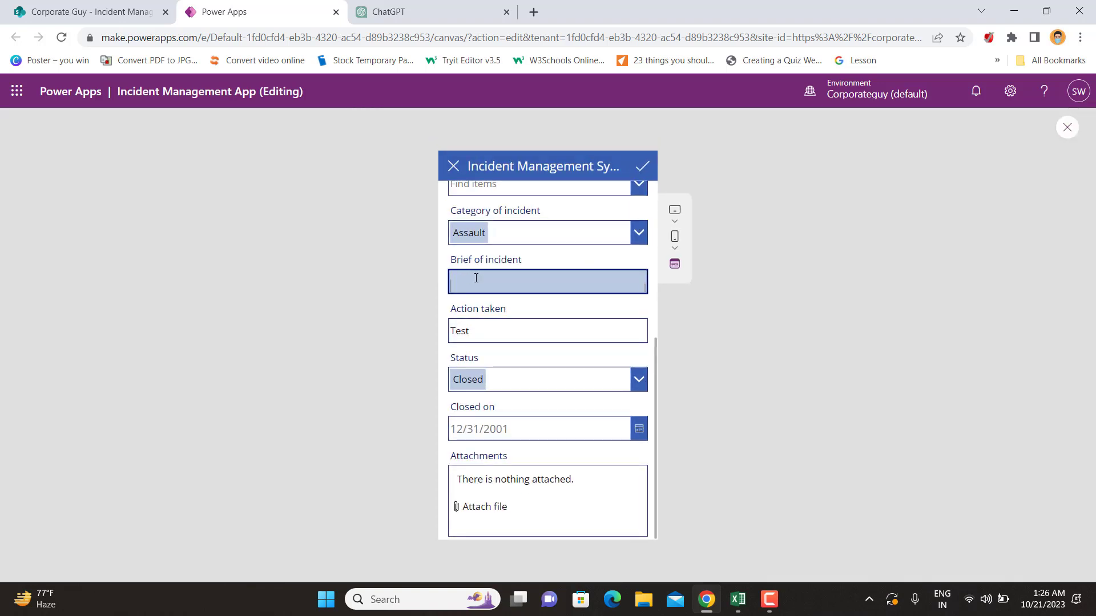
left_click(453, 166)
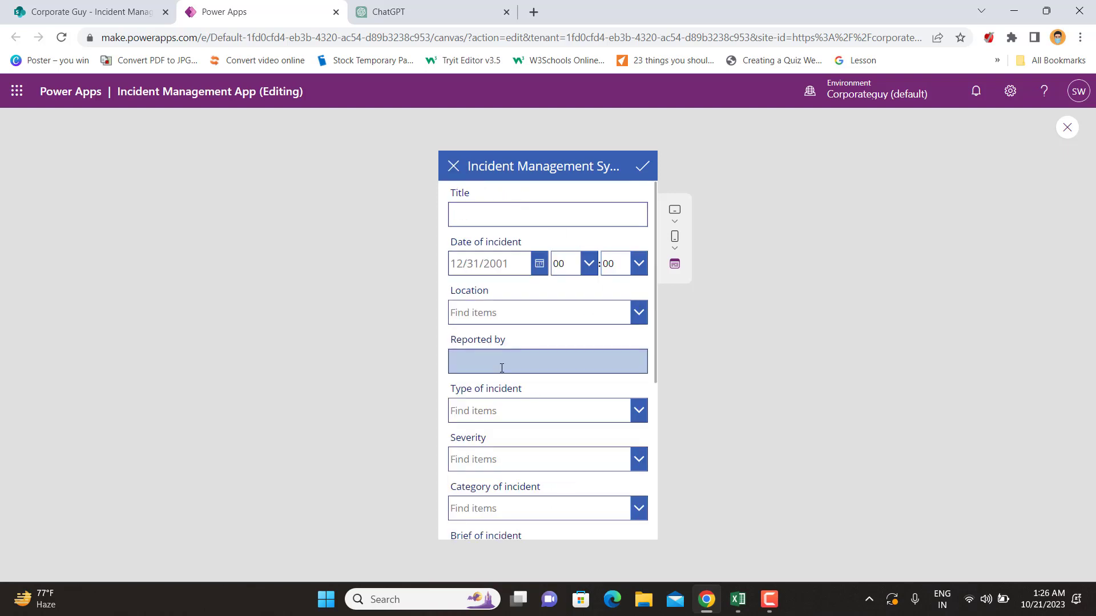
scroll(510, 388, "down", 3)
scroll(508, 398, "down", 2)
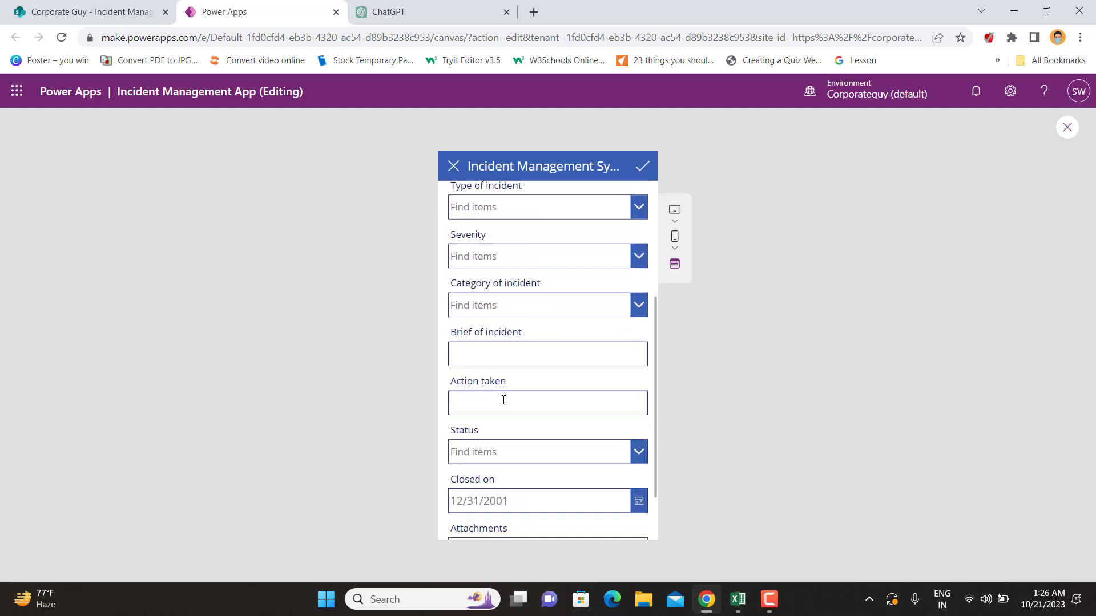
left_click(472, 320)
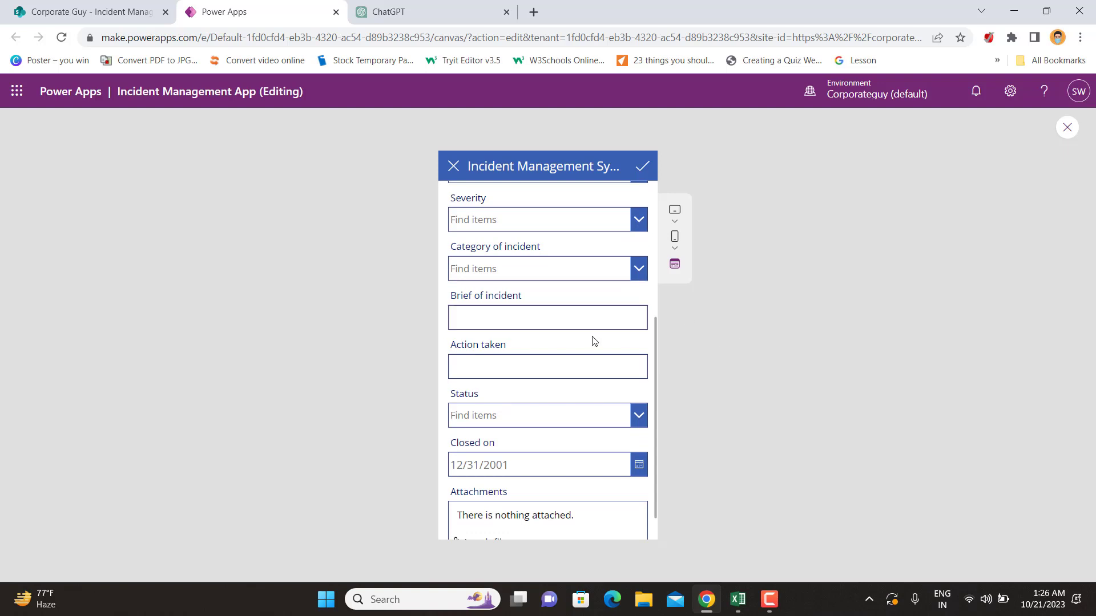
left_click(1067, 128)
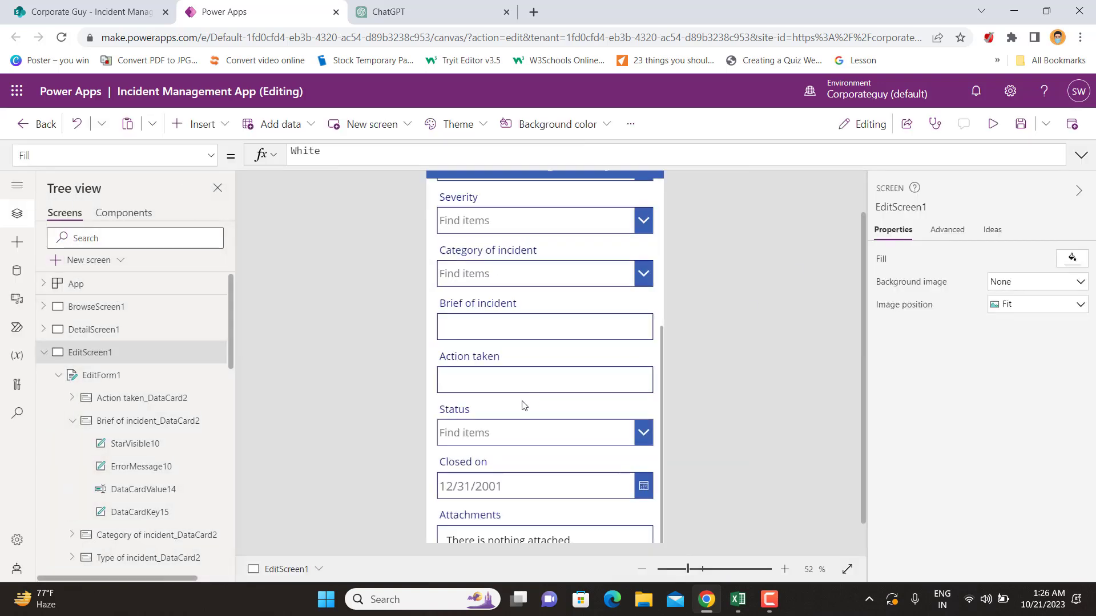
Step: Try turning on Width fit for the Brief of incident card and check its advanced properties
scroll(524, 407, "down", 1)
scroll(486, 398, "up", 4)
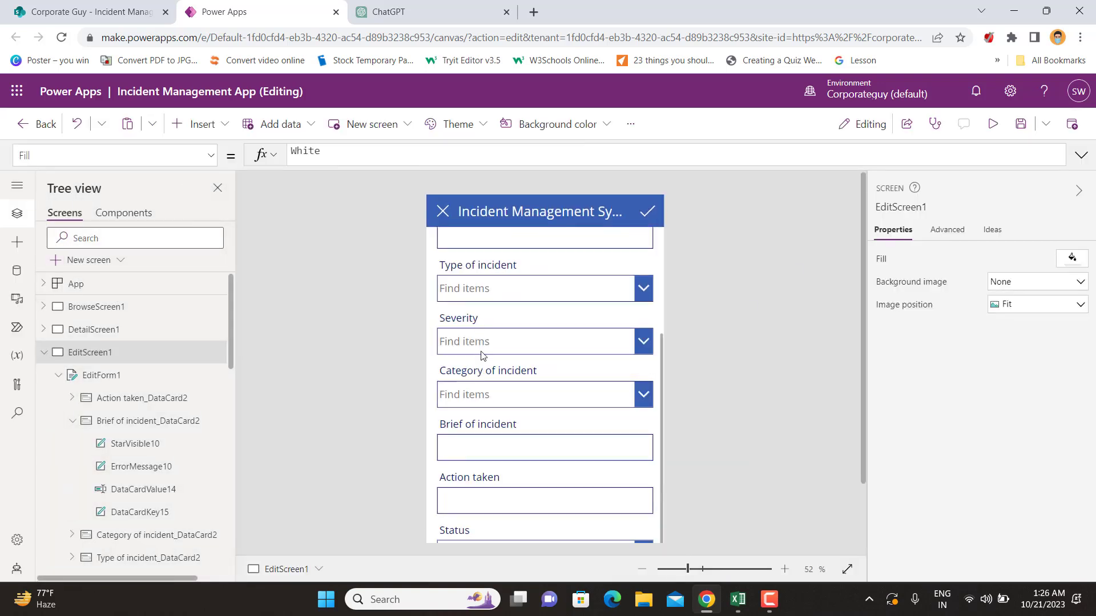
left_click(489, 449)
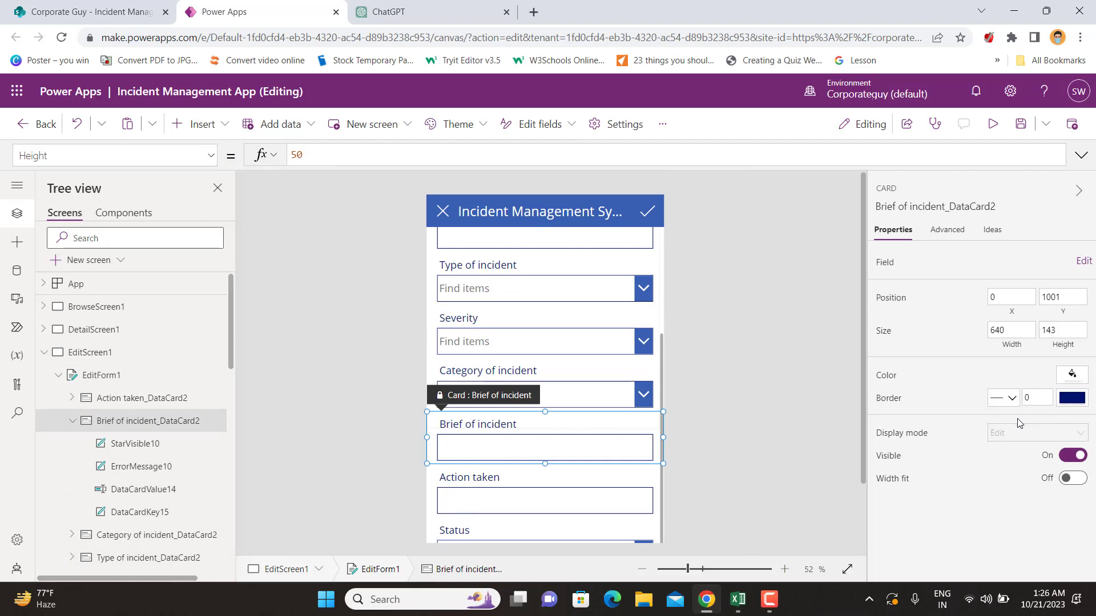
left_click(1069, 481)
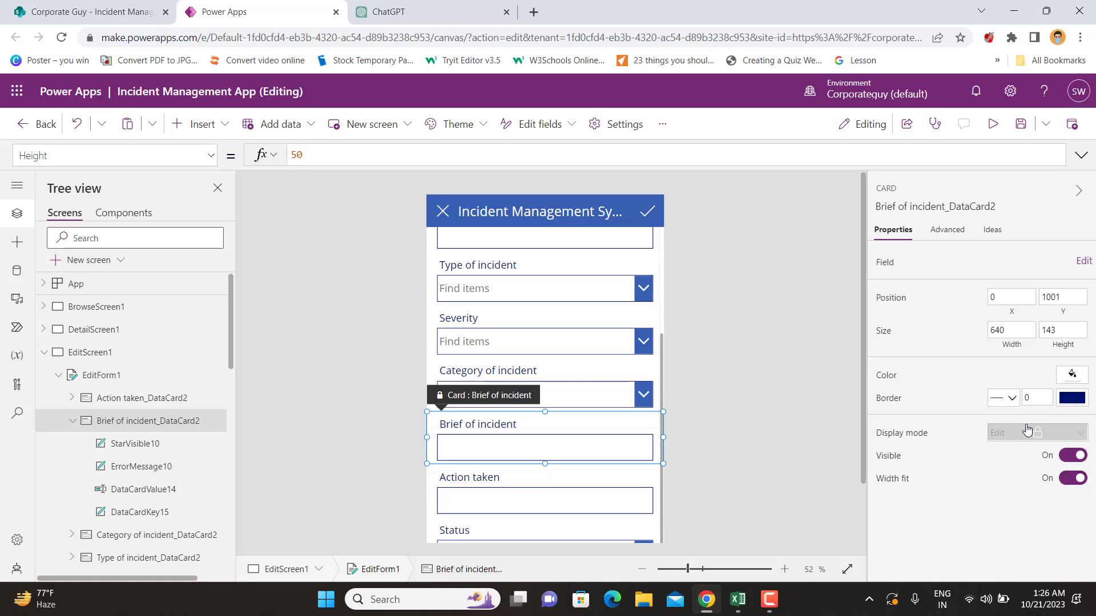
left_click(943, 238)
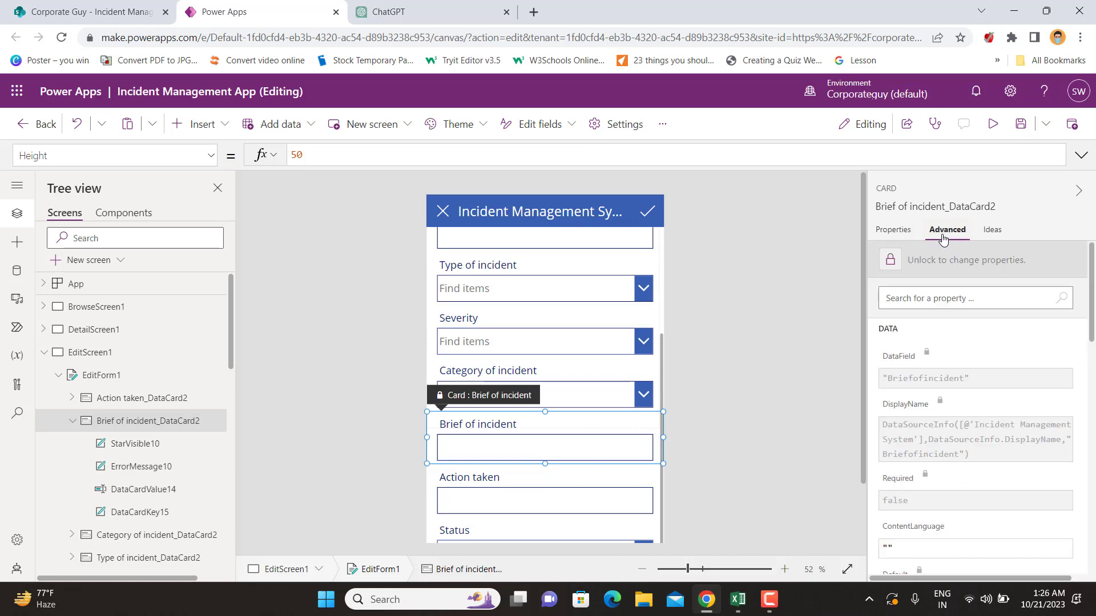
left_click(895, 235)
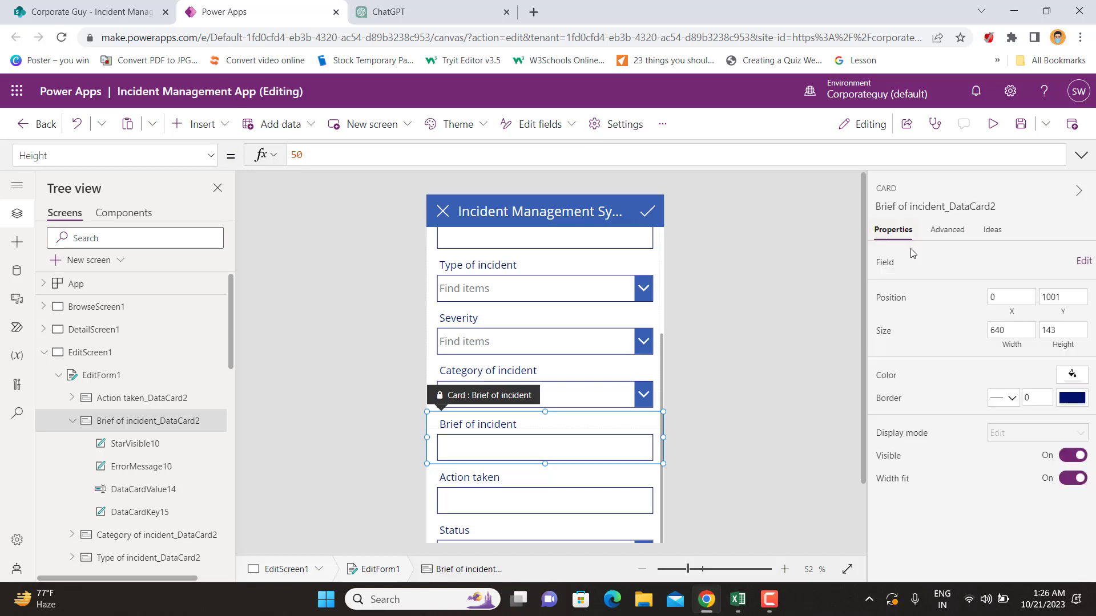
Step: Change the control type of the form's Brief of incident field to Edit multi-line text
left_click(1084, 261)
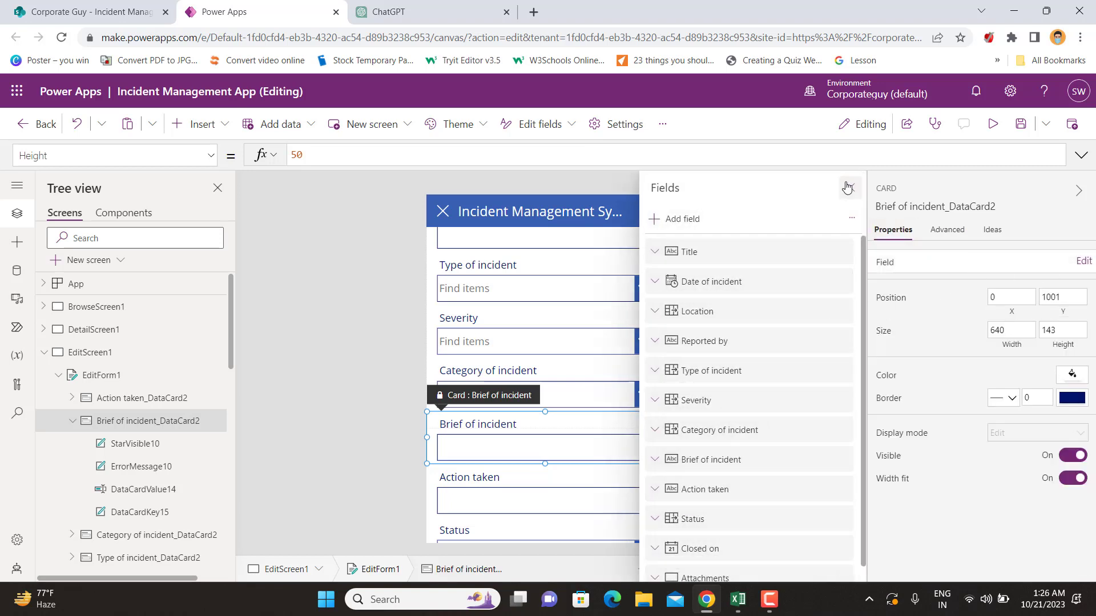
scroll(652, 402, "down", 1)
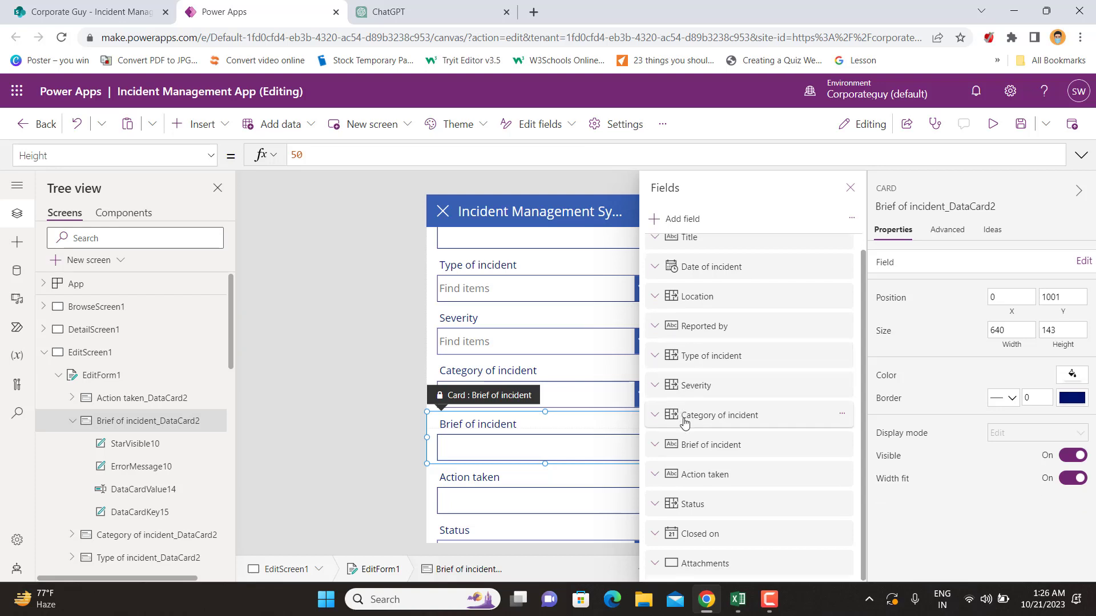
left_click(654, 445)
scroll(709, 348, "down", 2)
left_click(709, 344)
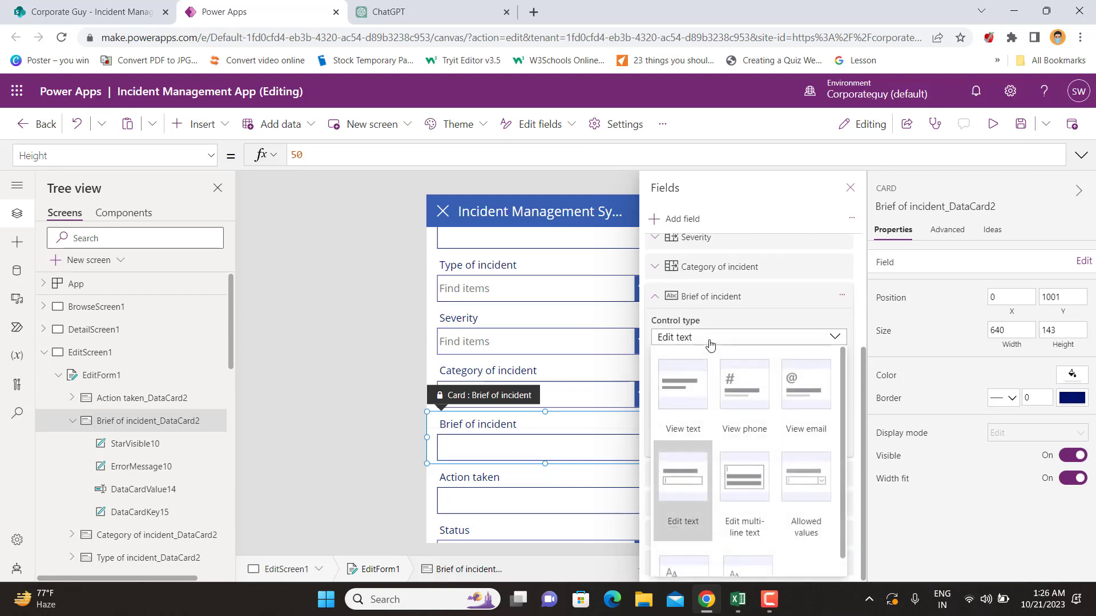
scroll(765, 508, "down", 1)
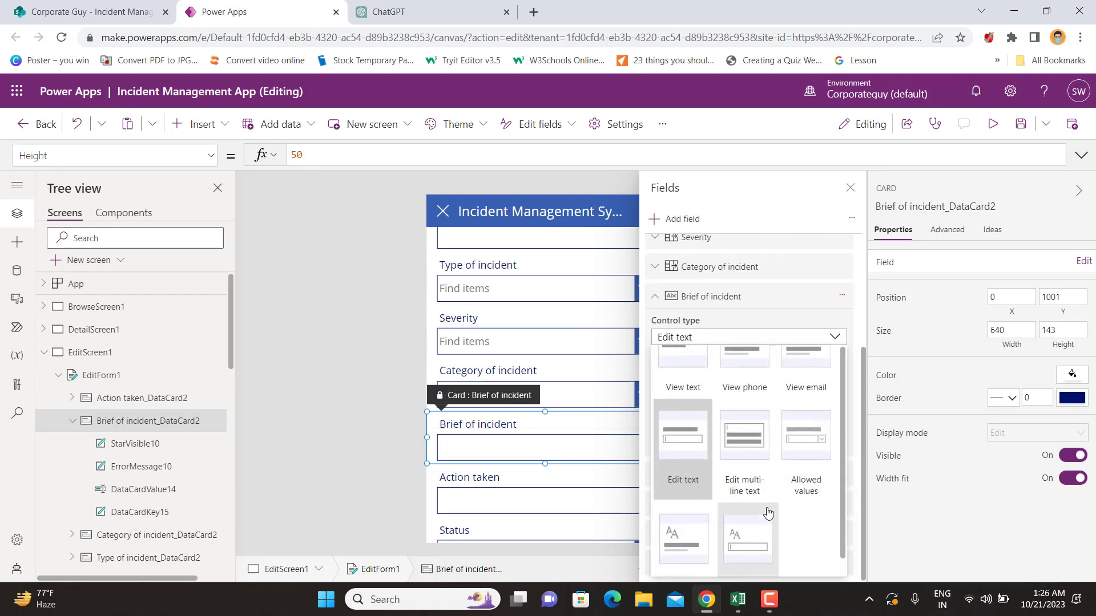
left_click(749, 447)
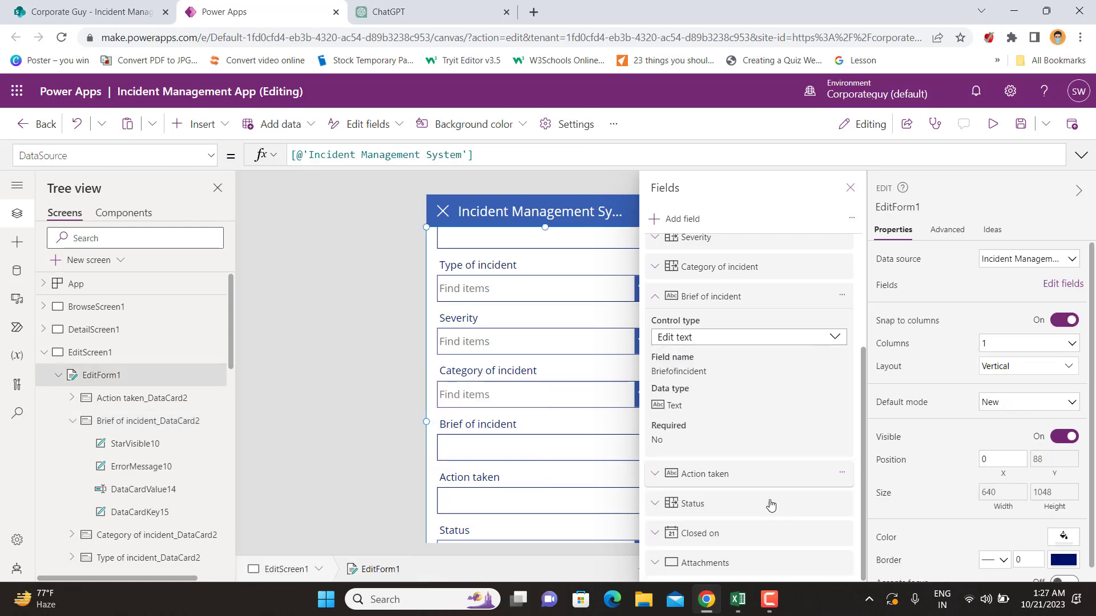
left_click(360, 399)
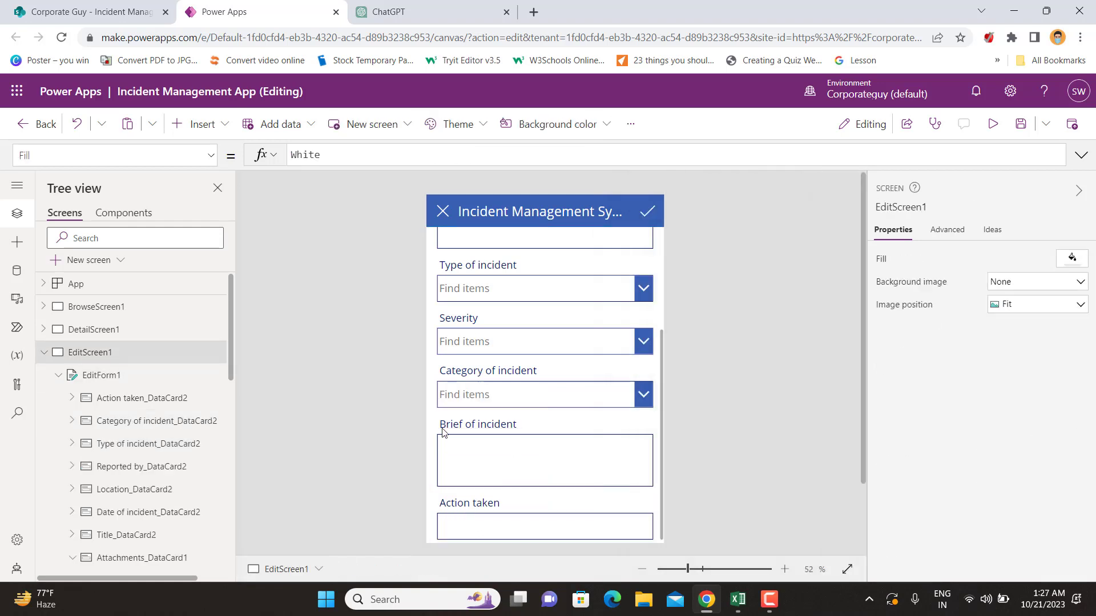
Step: Preview the form and test the Brief of incident field with several line breaks
left_click(496, 448)
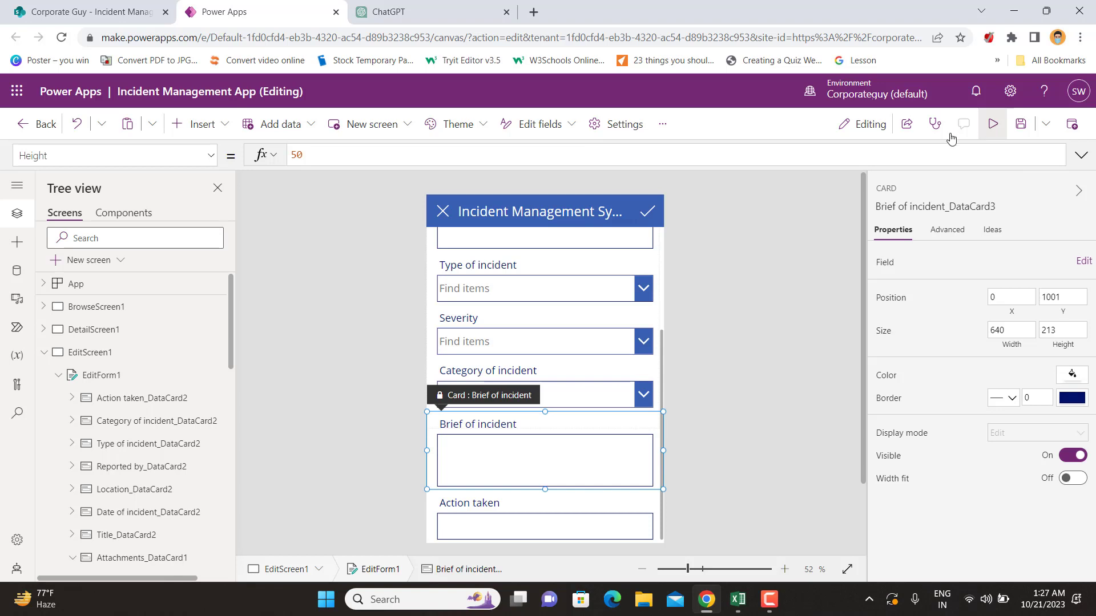
left_click(993, 124)
left_click(524, 386)
key("Return")
key("Return")
key("Return")
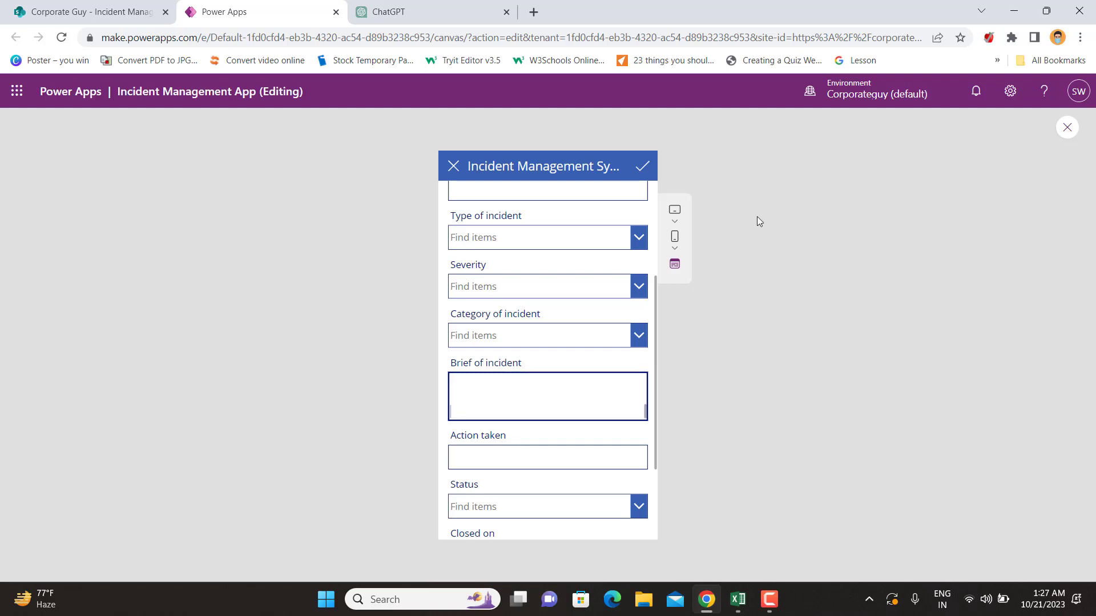
scroll(606, 332, "up", 3)
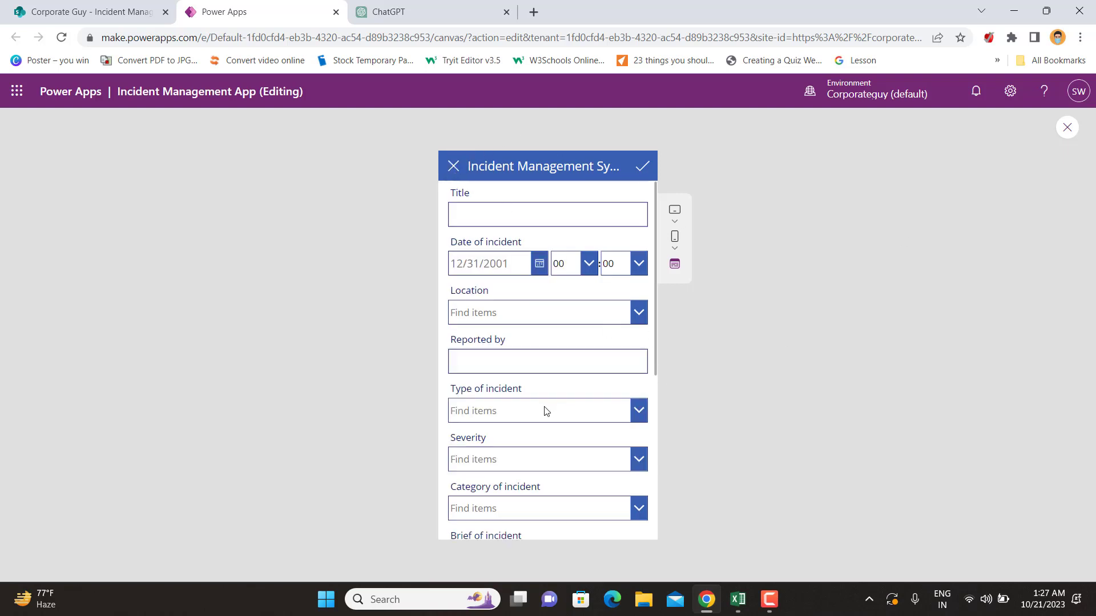
Step: Check the Action taken field in the form preview and exit the preview
scroll(544, 406, "down", 3)
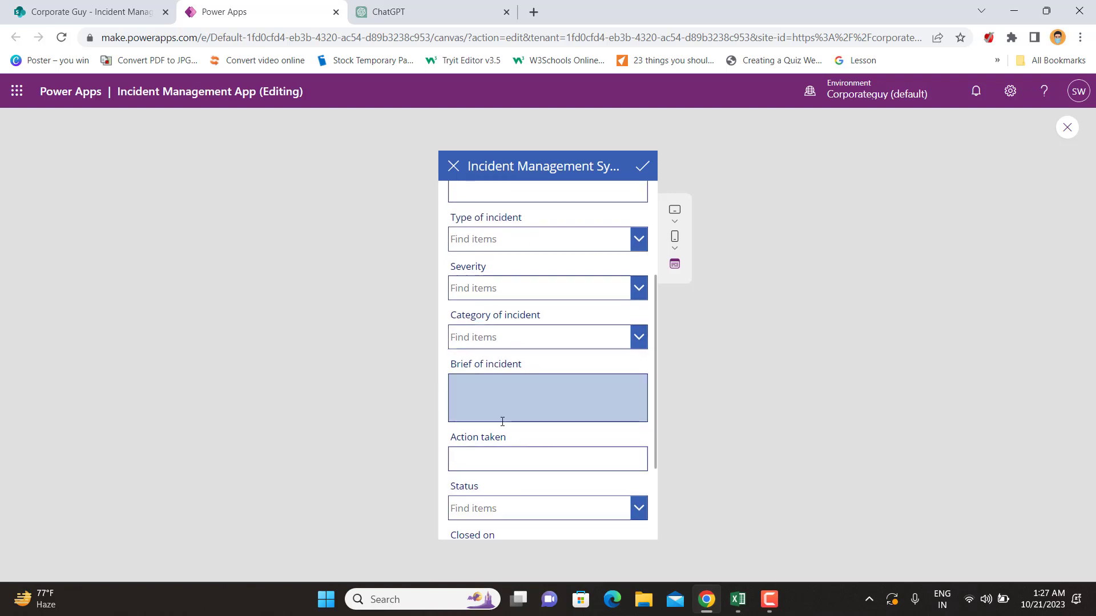
left_click(497, 457)
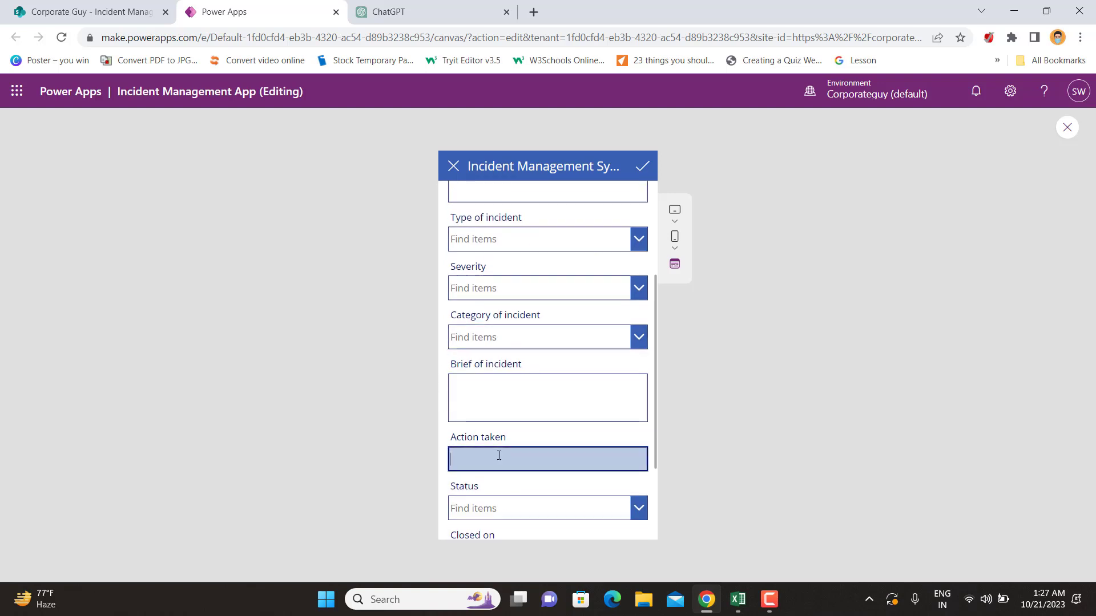
left_click(1067, 128)
Step: Change the control type of the form's Action taken field to Edit multi-line text
scroll(523, 406, "down", 2)
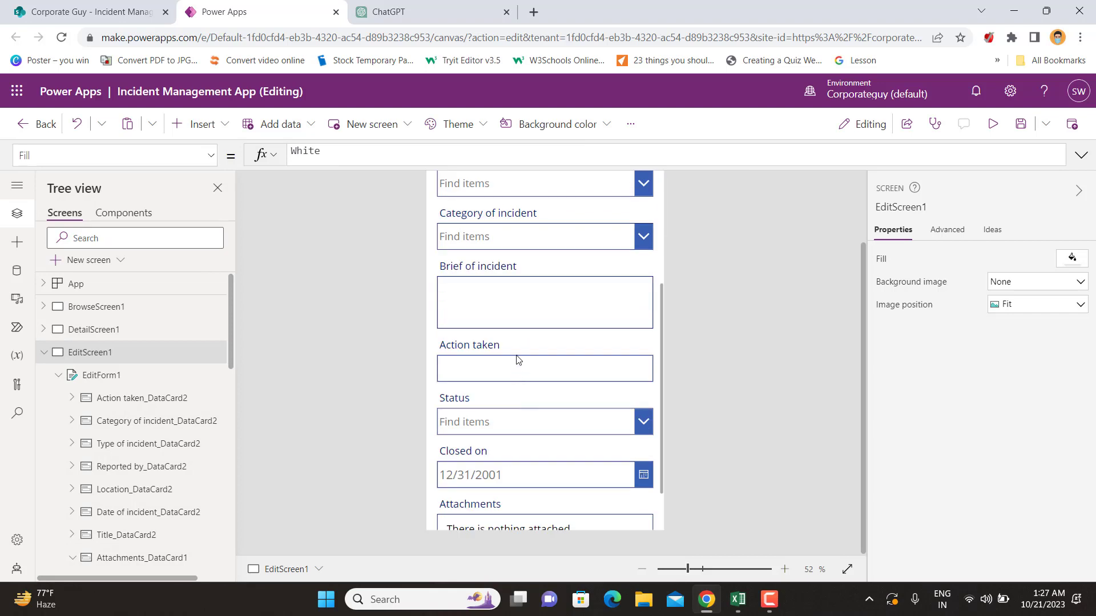
left_click(515, 350)
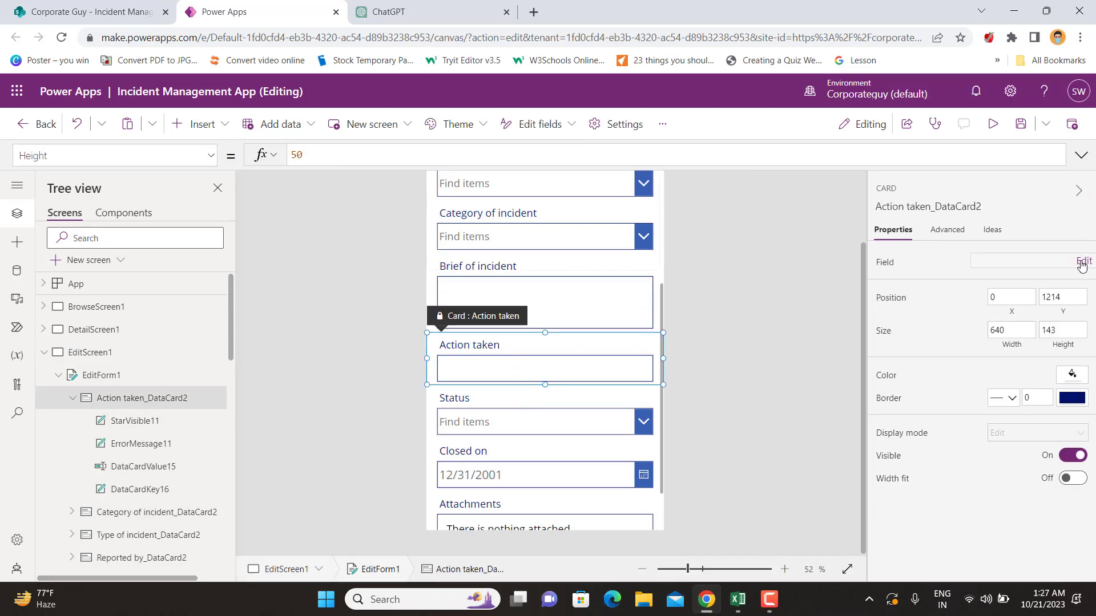
left_click(1082, 262)
scroll(712, 488, "down", 2)
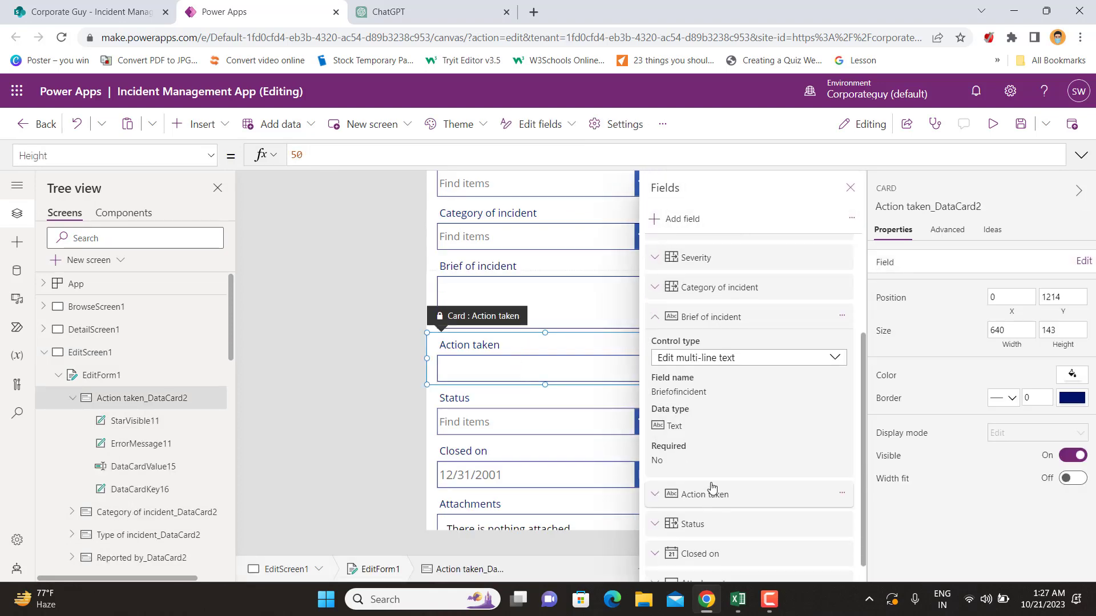
scroll(712, 488, "down", 1)
left_click(708, 473)
scroll(750, 432, "down", 2)
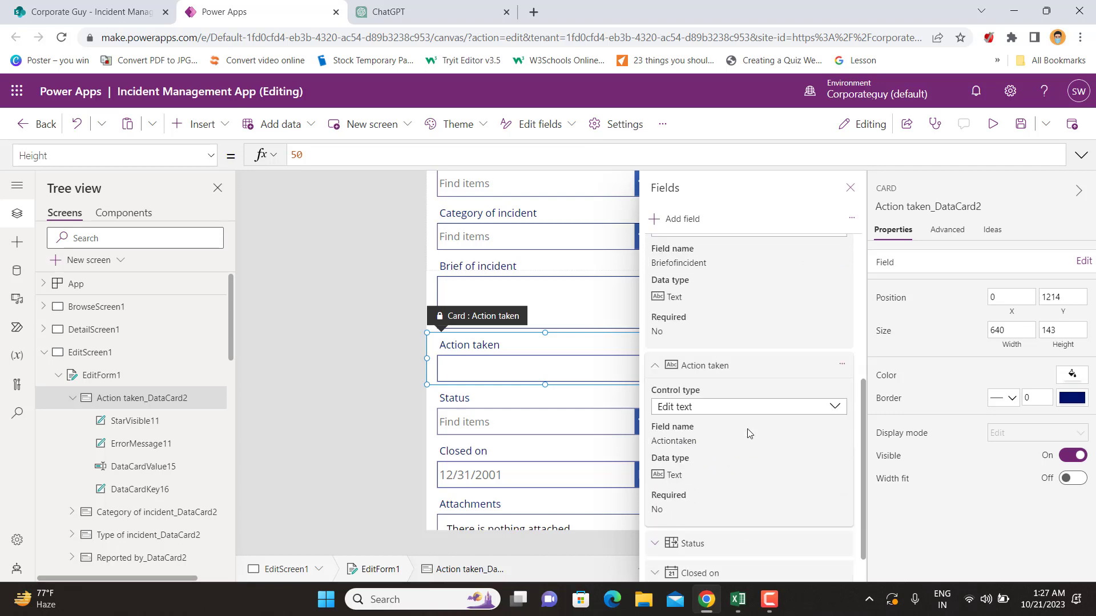
scroll(748, 429, "down", 1)
left_click(742, 366)
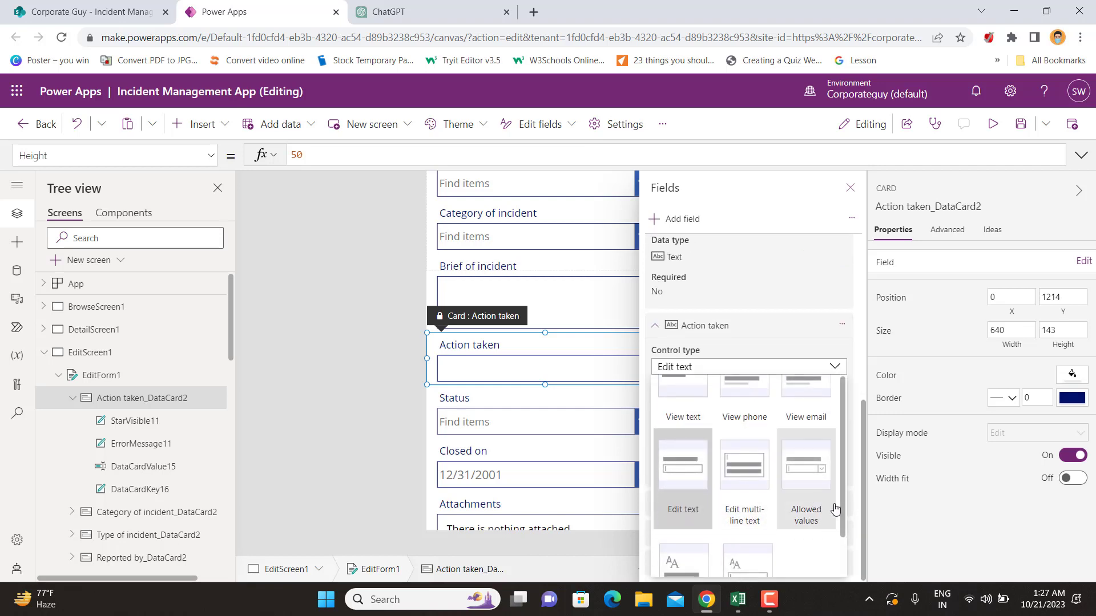
left_click_drag(841, 505, 842, 543)
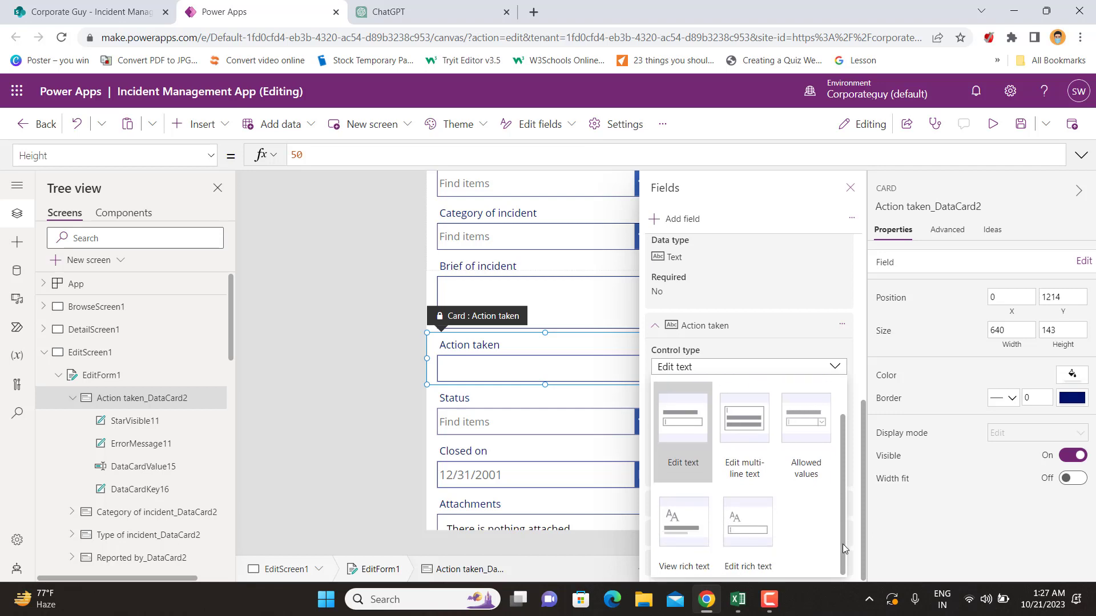
left_click(749, 437)
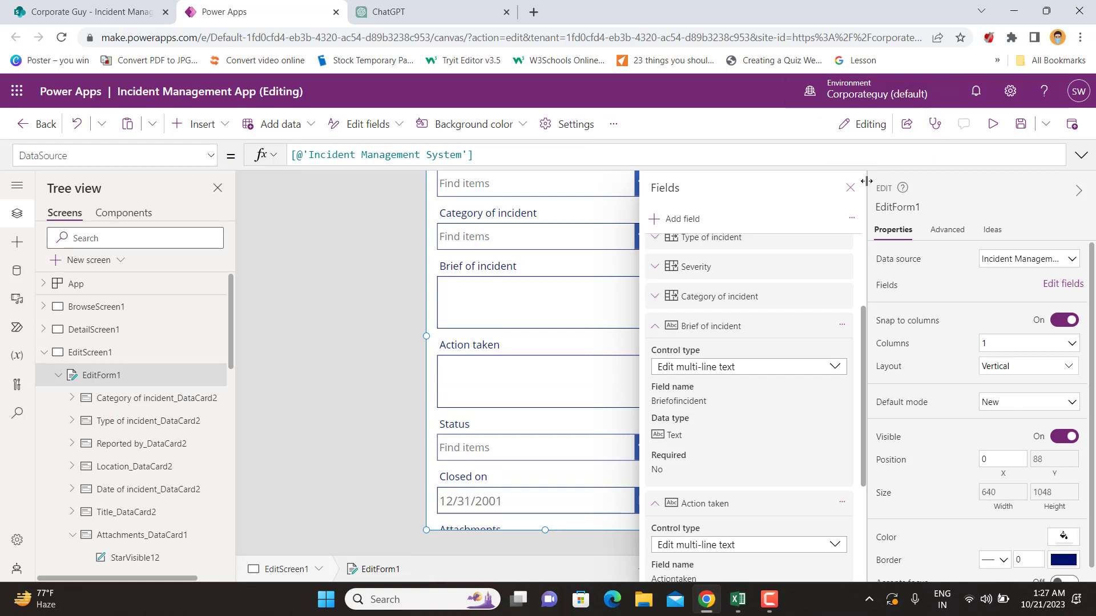
left_click(850, 187)
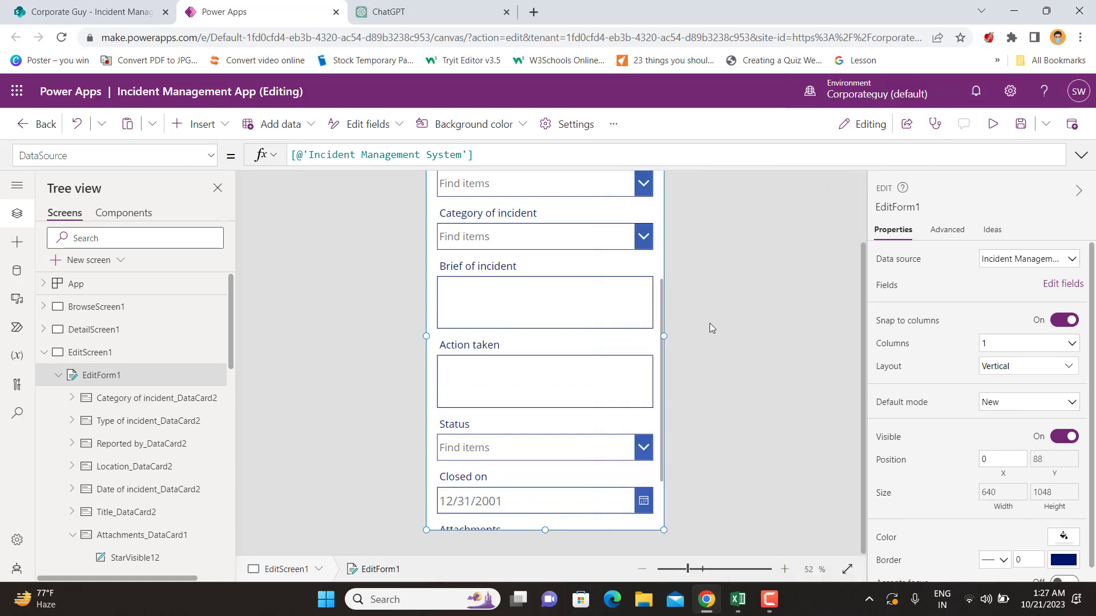
scroll(535, 364, "up", 5)
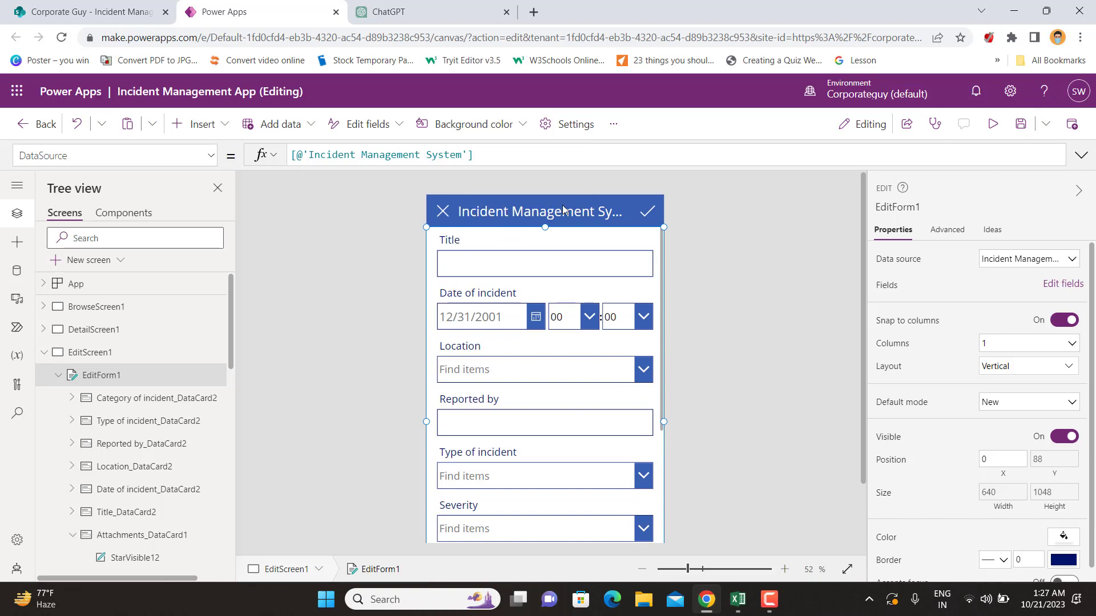
left_click(735, 245)
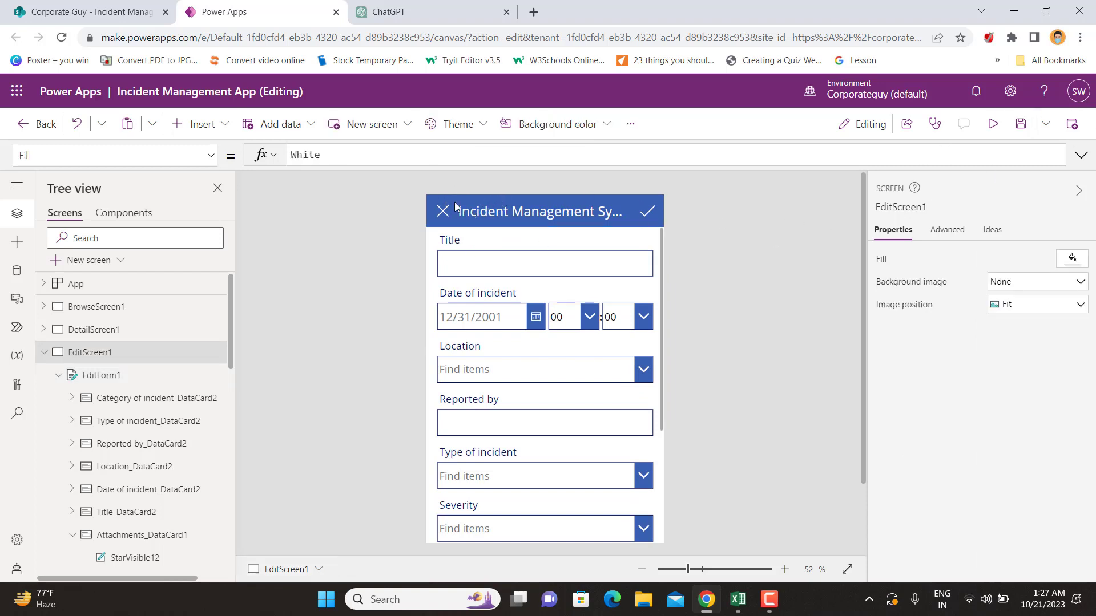
Step: Replace the header title on BrowseScreen1 with "Display all incidents"
left_click(45, 352)
left_click(80, 306)
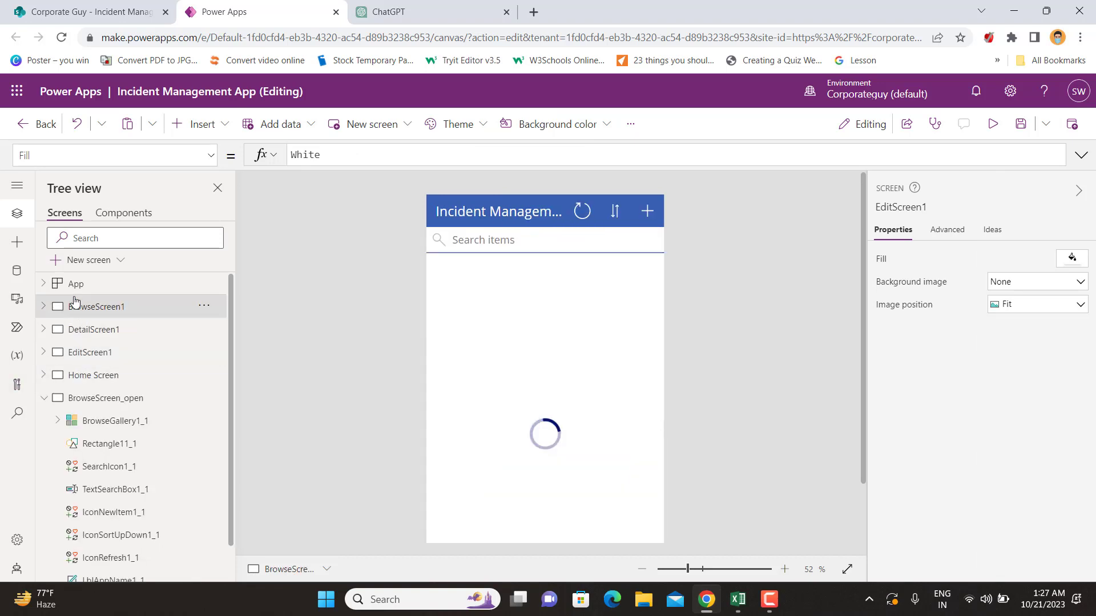
double_click(500, 212)
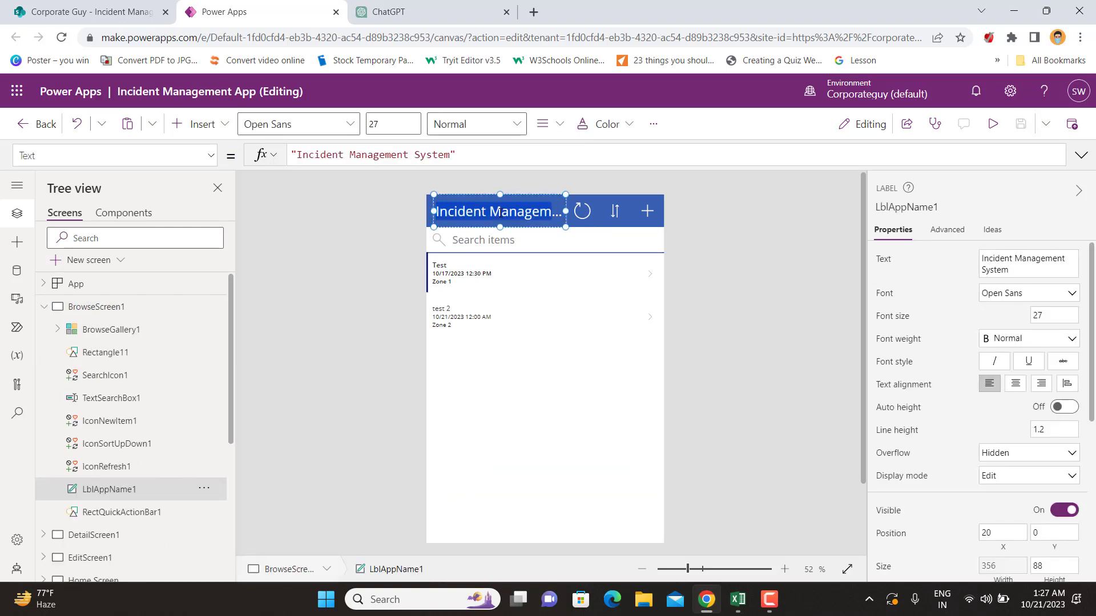
type("Show AL")
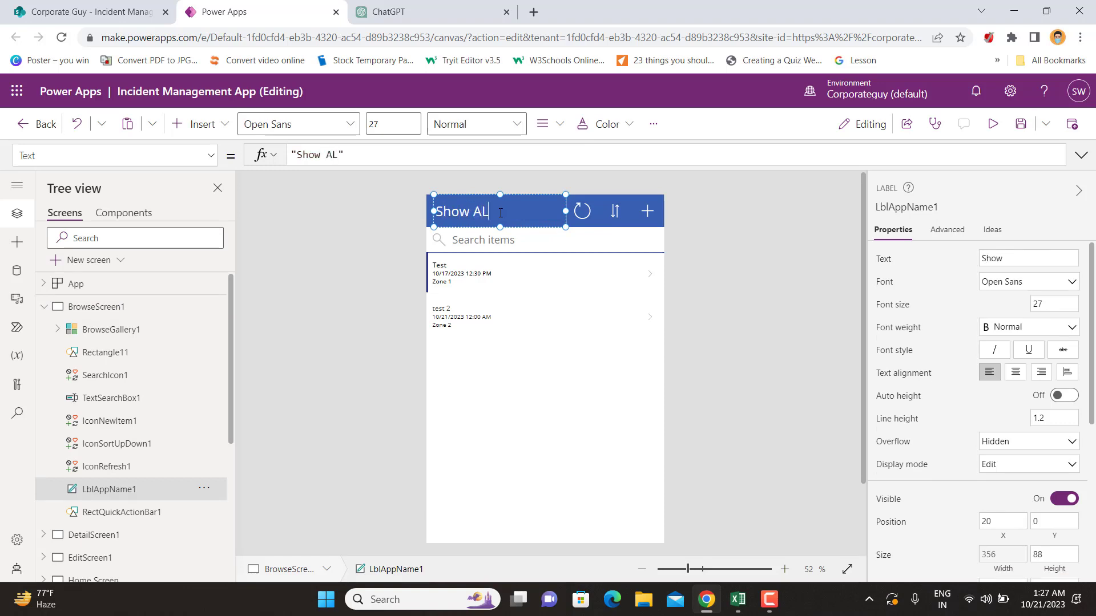
key("BackSpace")
key("BackSpace")
key("BackSpace")
key("BackSpace")
key("BackSpace")
key("BackSpace")
key("BackSpace")
key("BackSpace")
type("Display al")
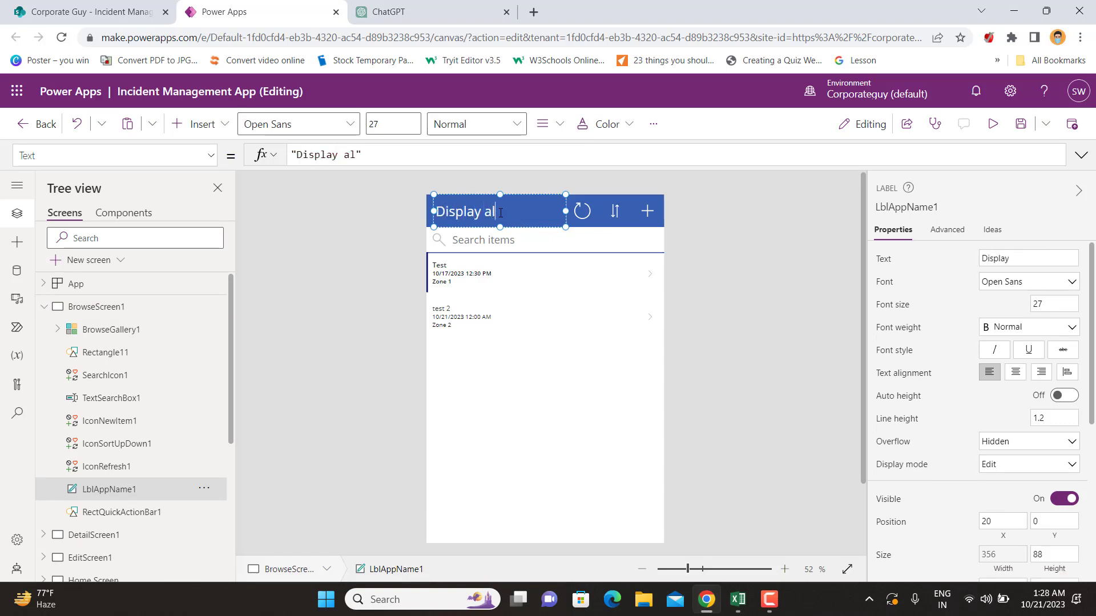
type("l incident")
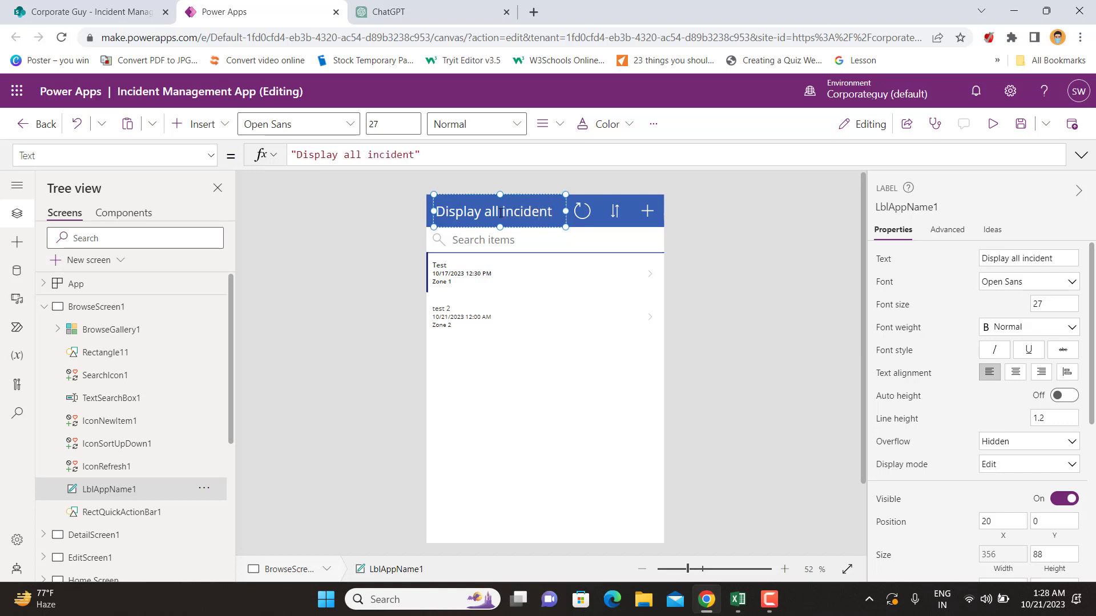
type("s")
left_click(406, 199)
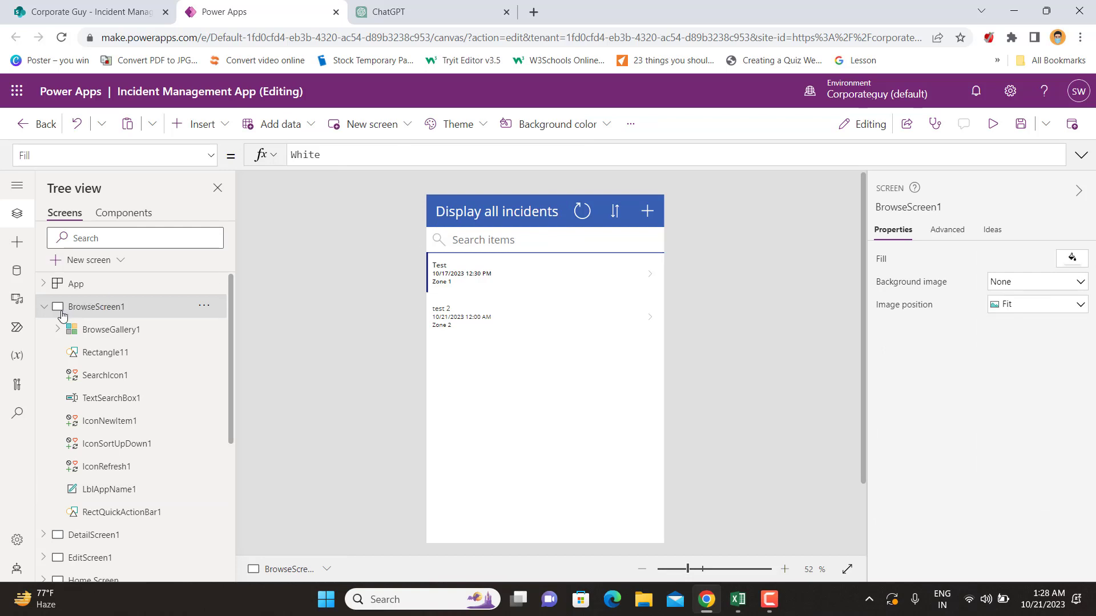
Step: Replace the header title on BrowseScreen_open with "Display open incident"
left_click(44, 307)
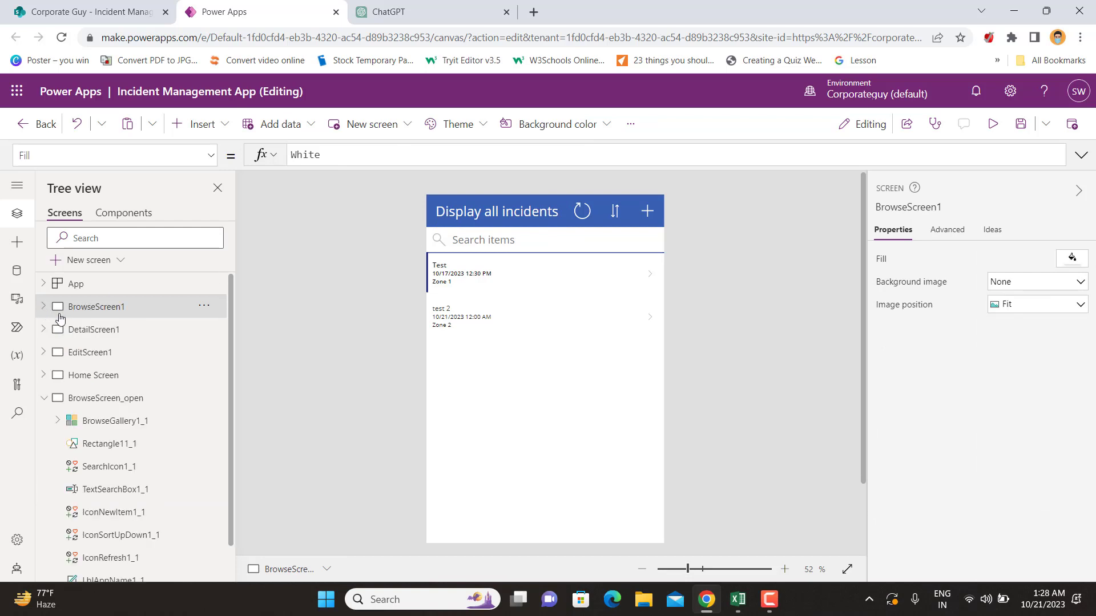
left_click(97, 397)
left_click(496, 214)
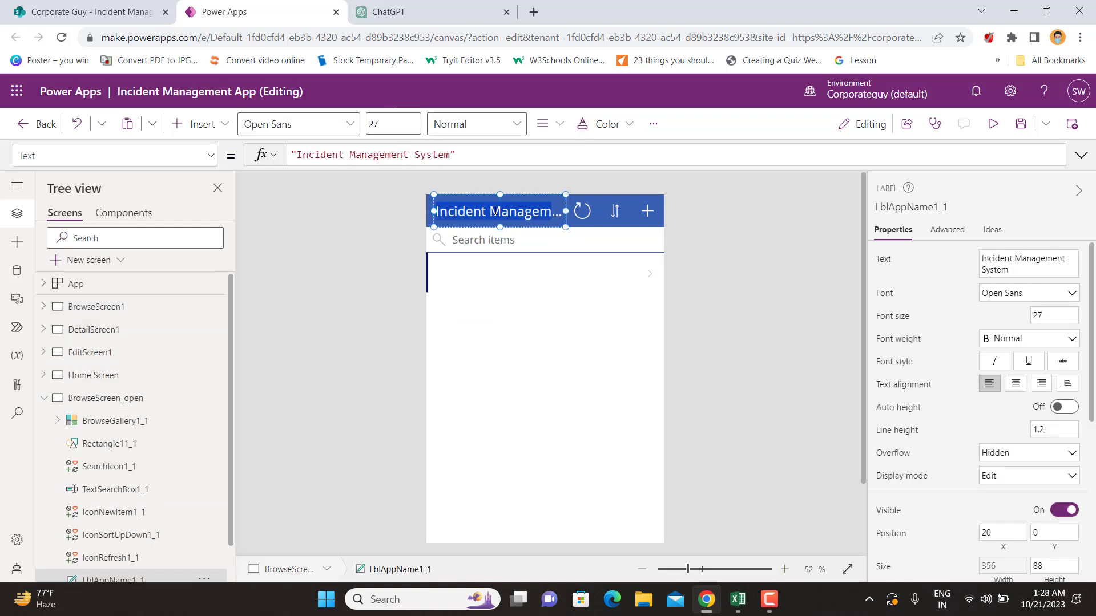
double_click(495, 214)
key("ctrl+a")
type("Display")
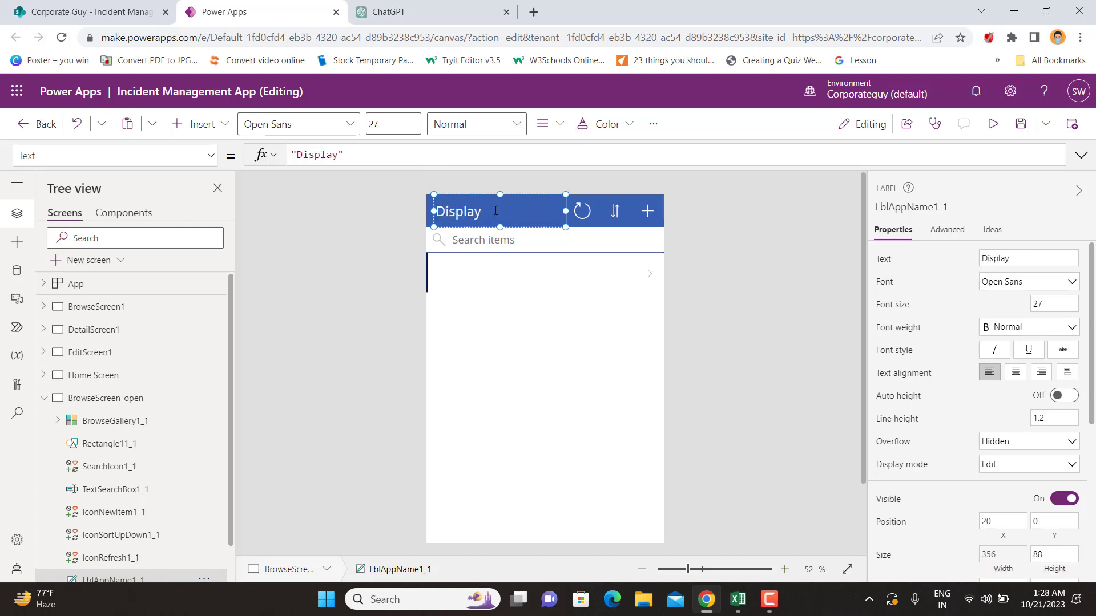
type(" open incident")
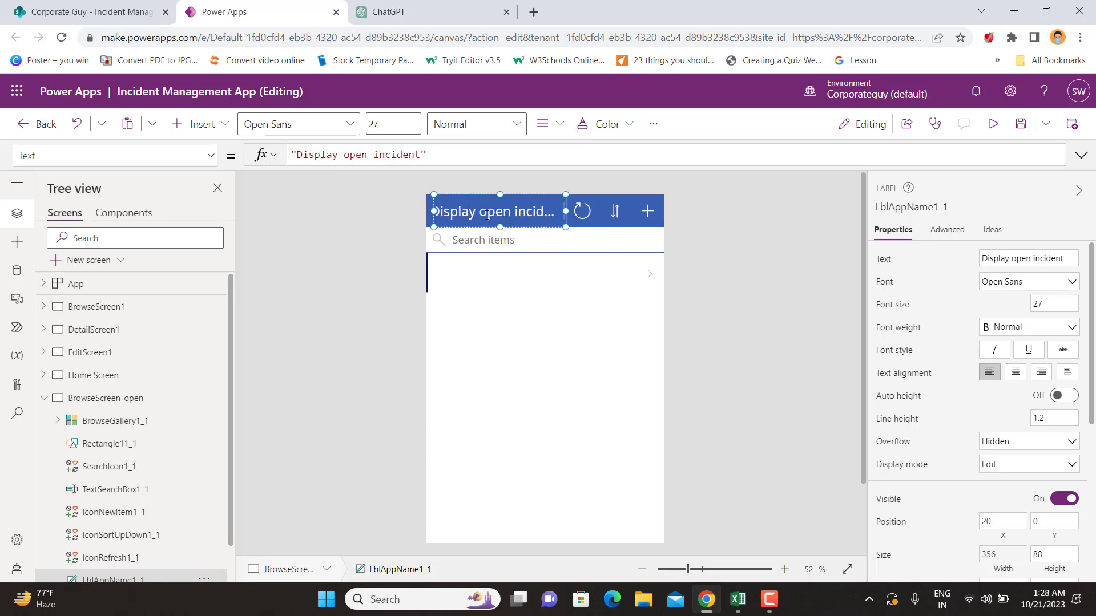
Step: Shorten the BrowseScreen_open header title to "Open incidents"
left_click(481, 214)
key("BackSpace")
key("BackSpace")
key("BackSpace")
key("BackSpace")
key("BackSpace")
key("BackSpace")
key("BackSpace")
key("BackSpace")
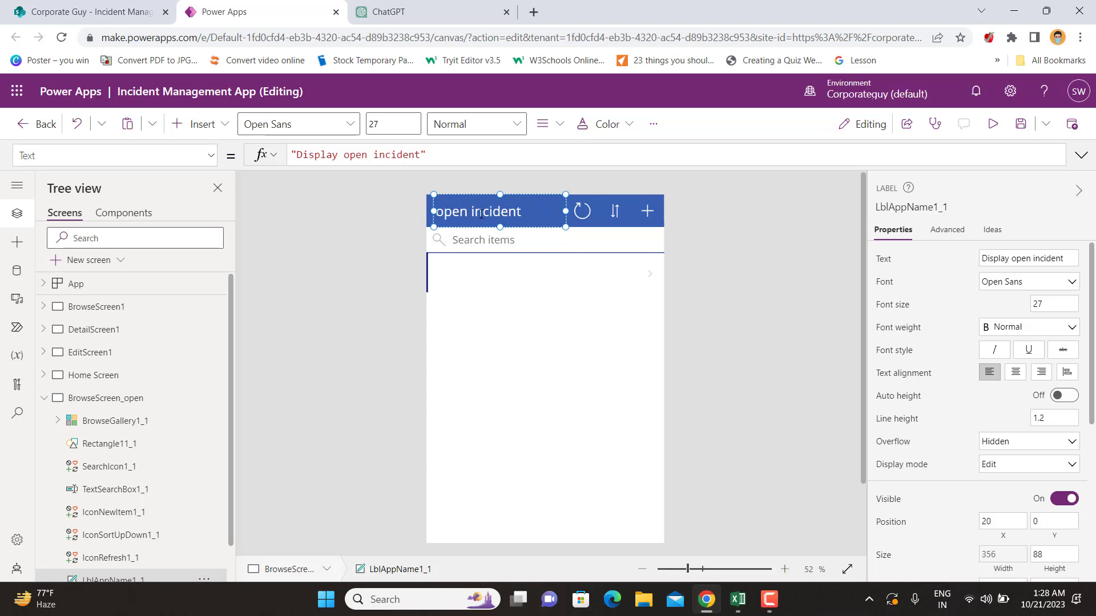
key("Delete")
type("O")
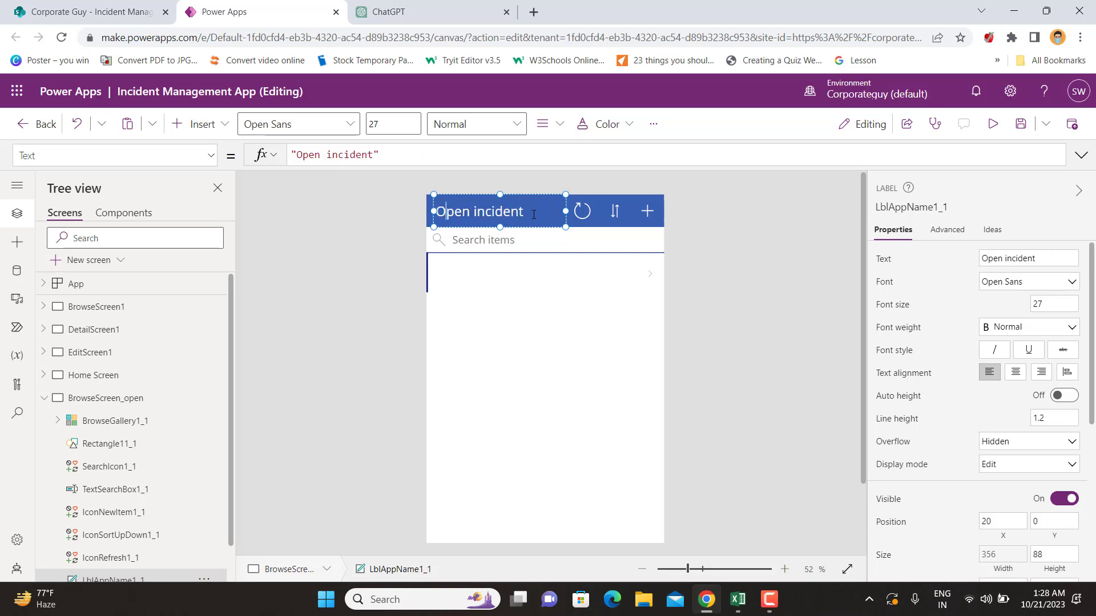
type("s")
left_click(306, 319)
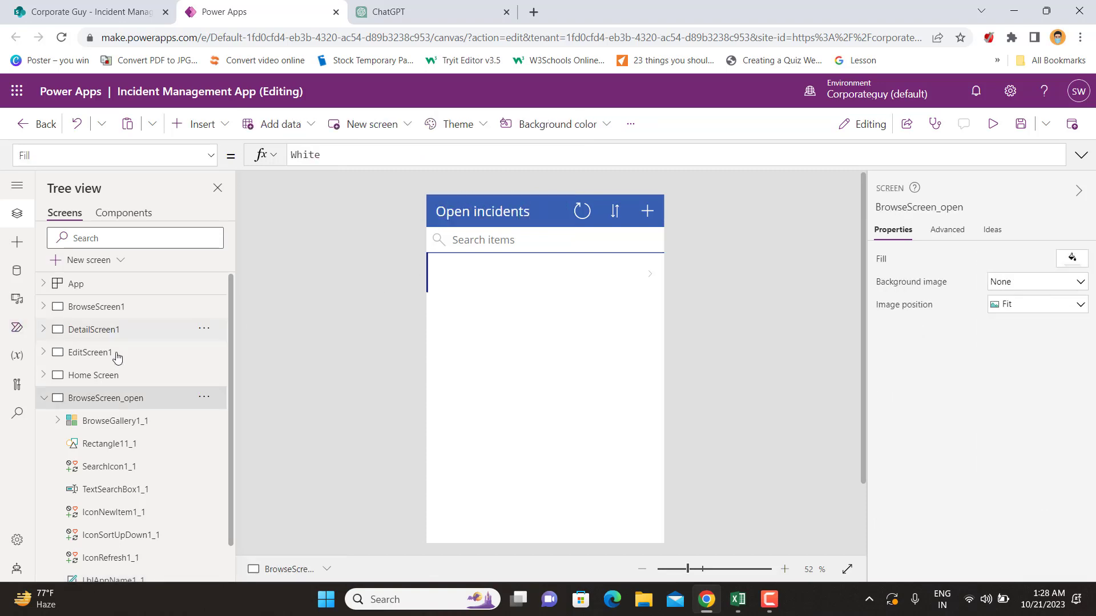
Step: Replace the header title on EditScreen1 with "Add New Incident"
left_click(86, 360)
left_click(532, 209)
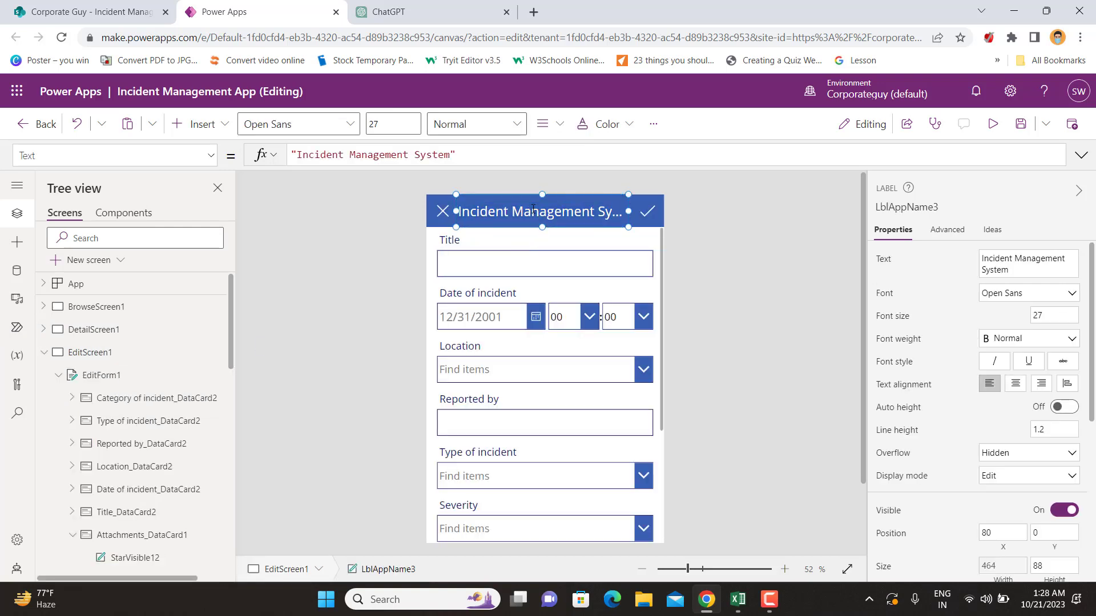
key("ctrl+a")
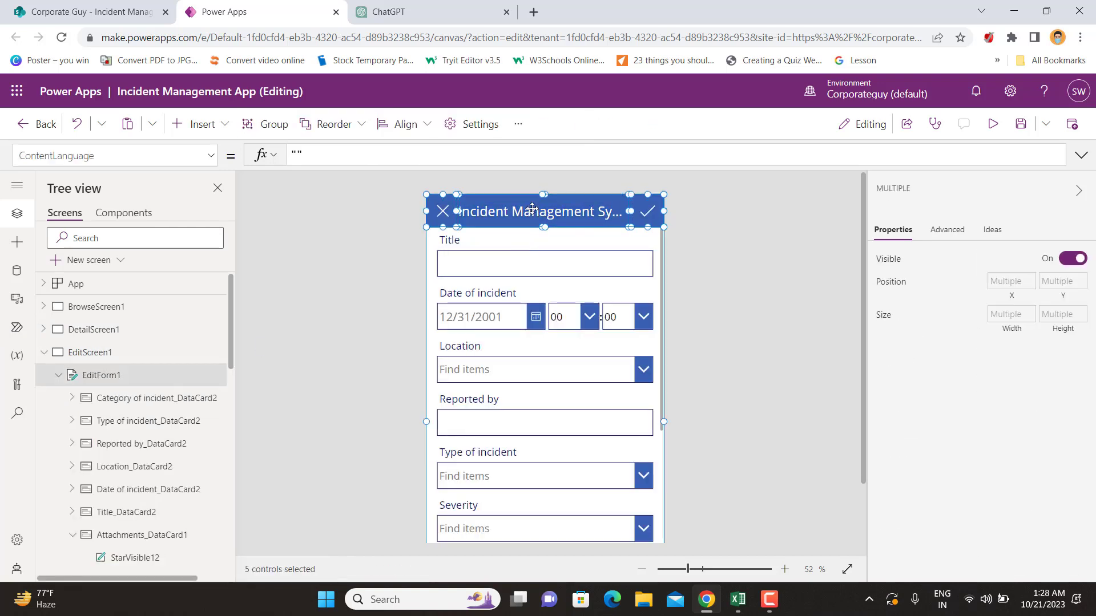
double_click(532, 209)
key("BackSpace")
type("Add N")
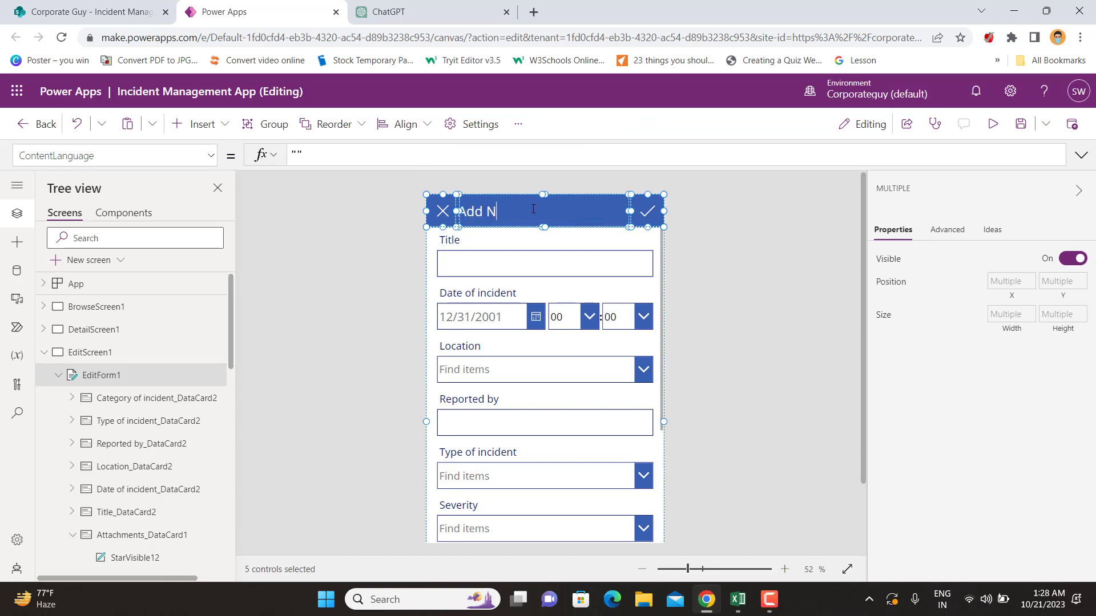
type("ew INc")
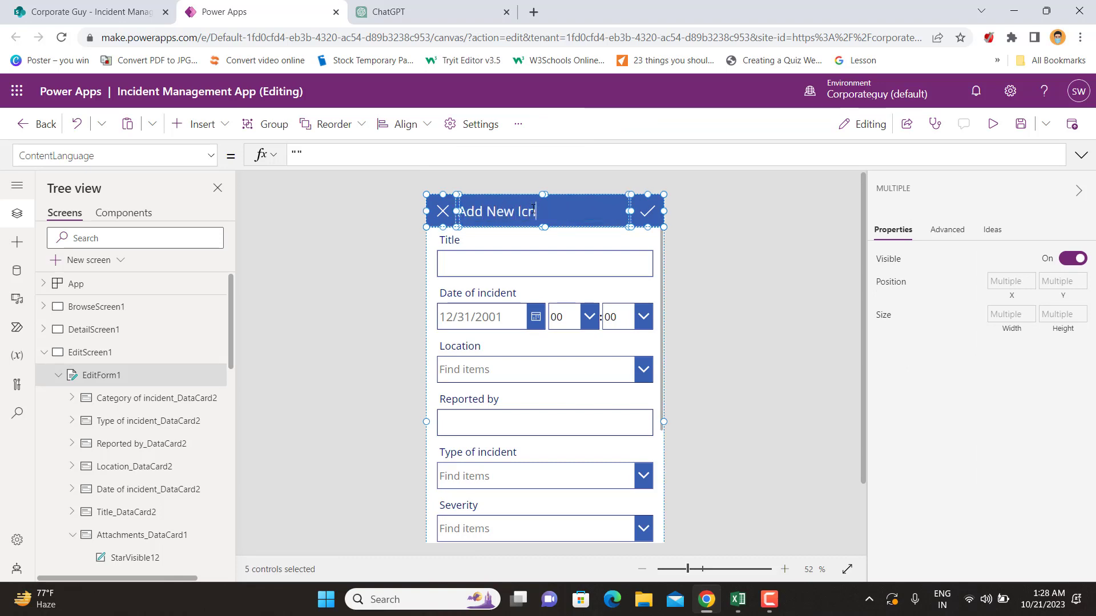
type("ident")
key("BackSpace")
key("BackSpace")
key("BackSpace")
type("ident")
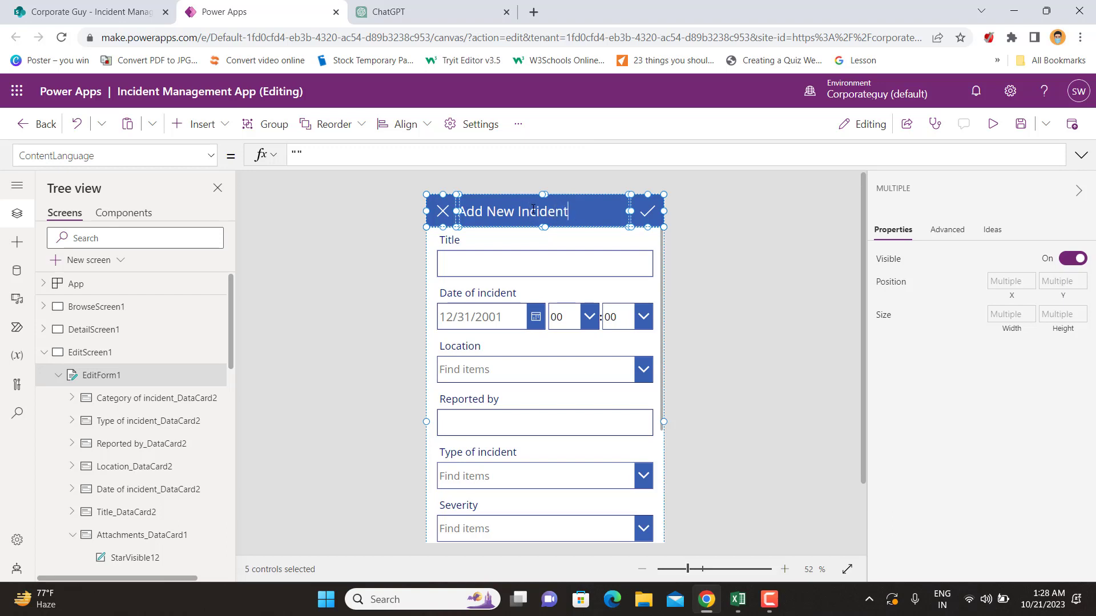
left_click(395, 297)
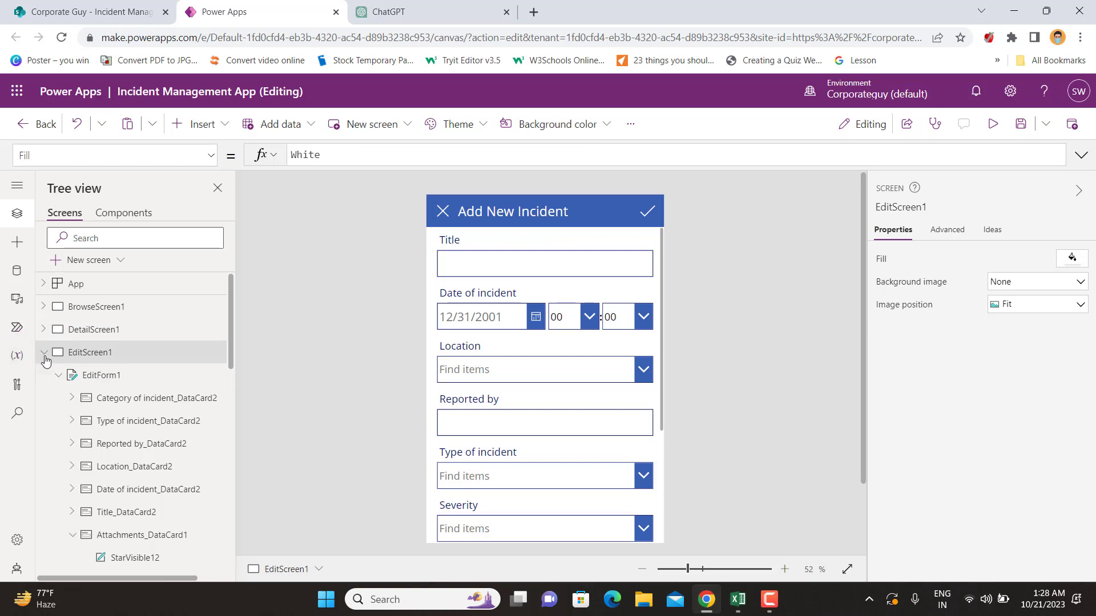
Step: Collapse the expanded screens in the tree and move Home Screen up above BrowseScreen1, so it is the first screen
left_click(44, 352)
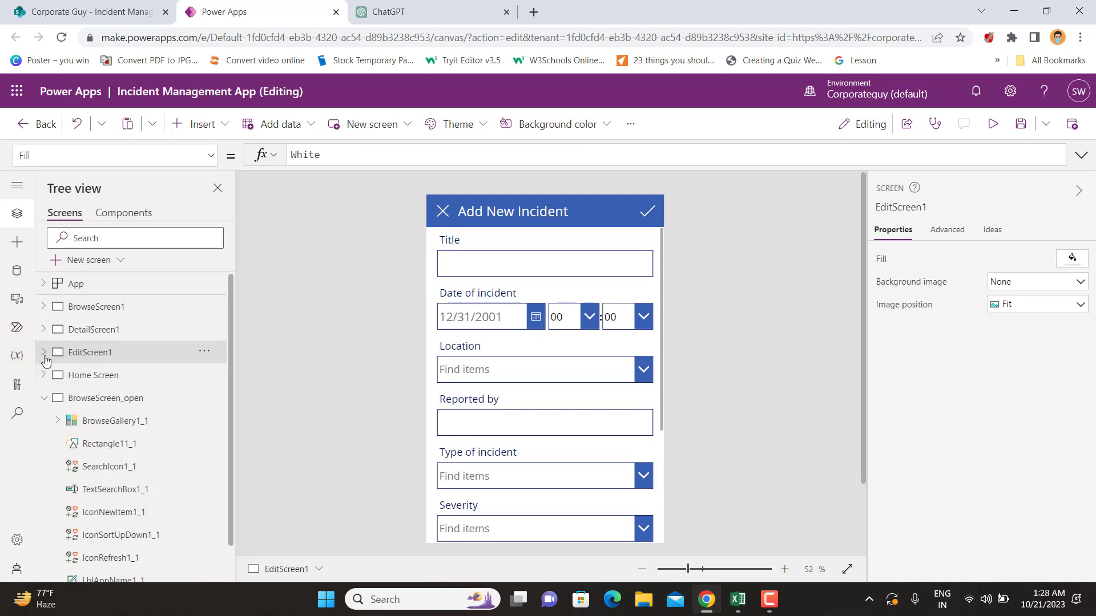
left_click(43, 399)
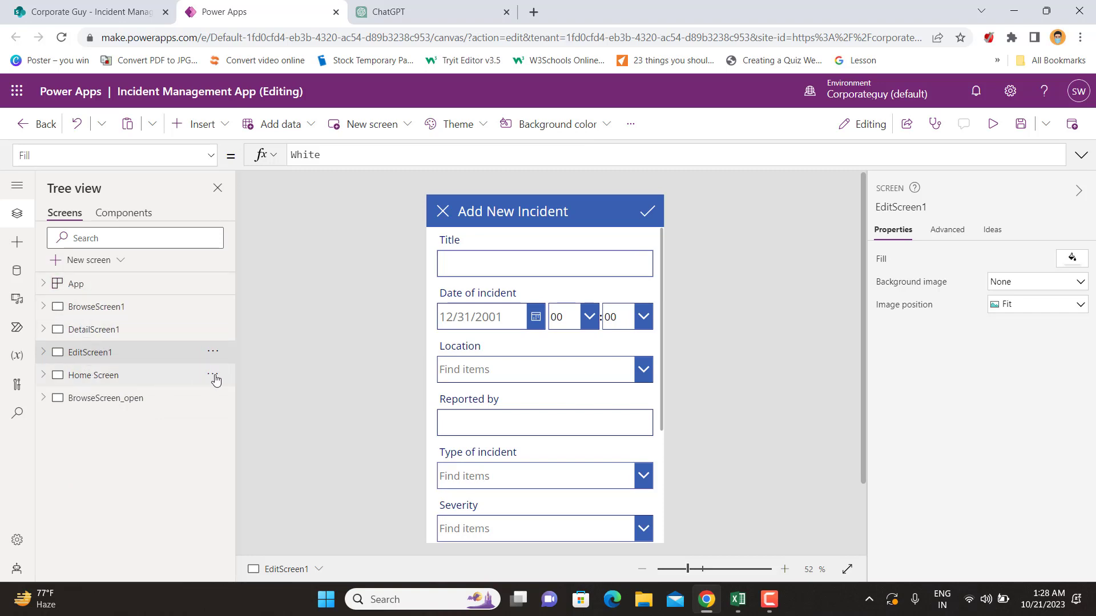
left_click(213, 376)
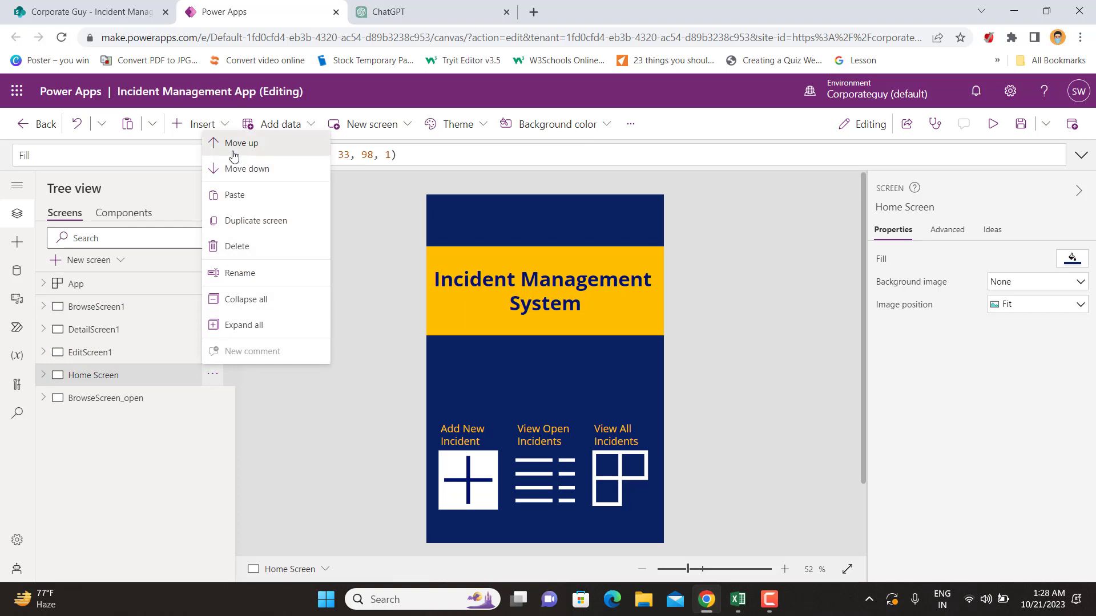
left_click(228, 145)
left_click(211, 352)
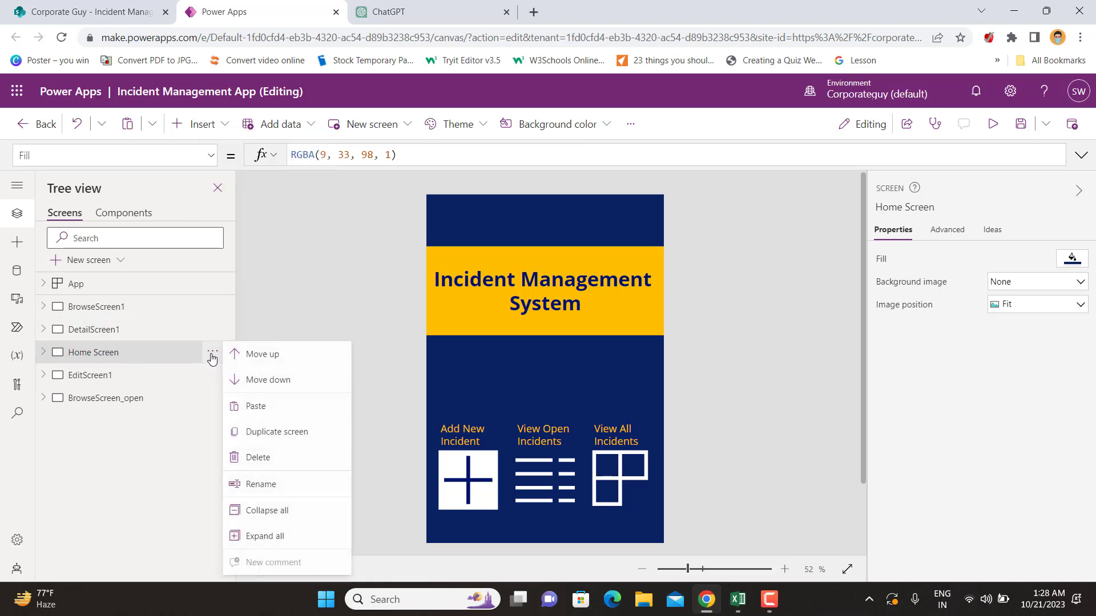
left_click(246, 354)
left_click(216, 330)
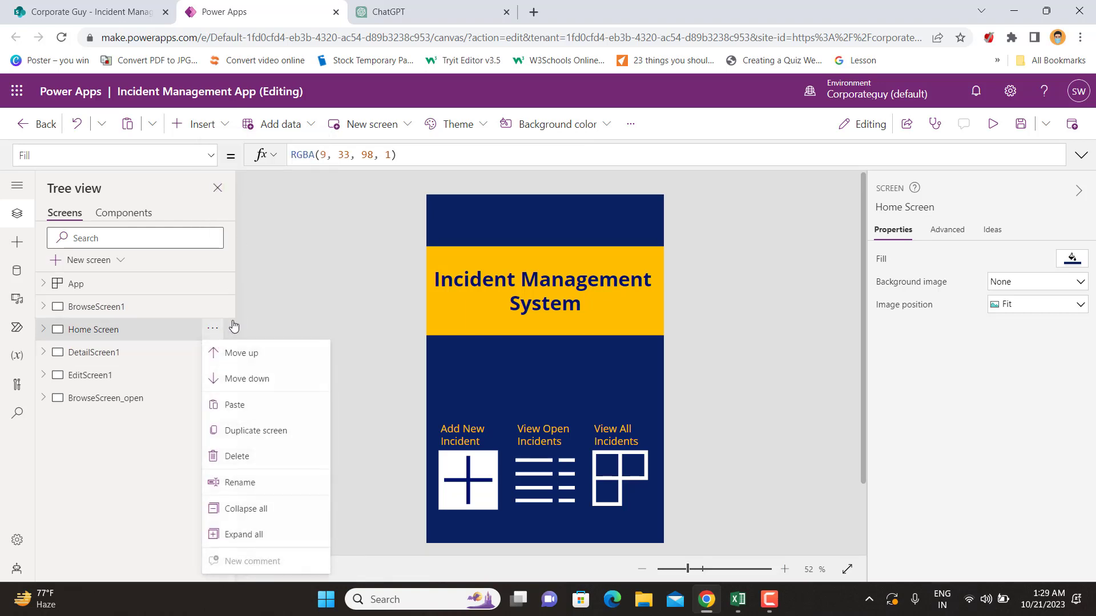
left_click(243, 354)
Step: Publish this version of the Incident Management App
scroll(596, 309, "down", 2)
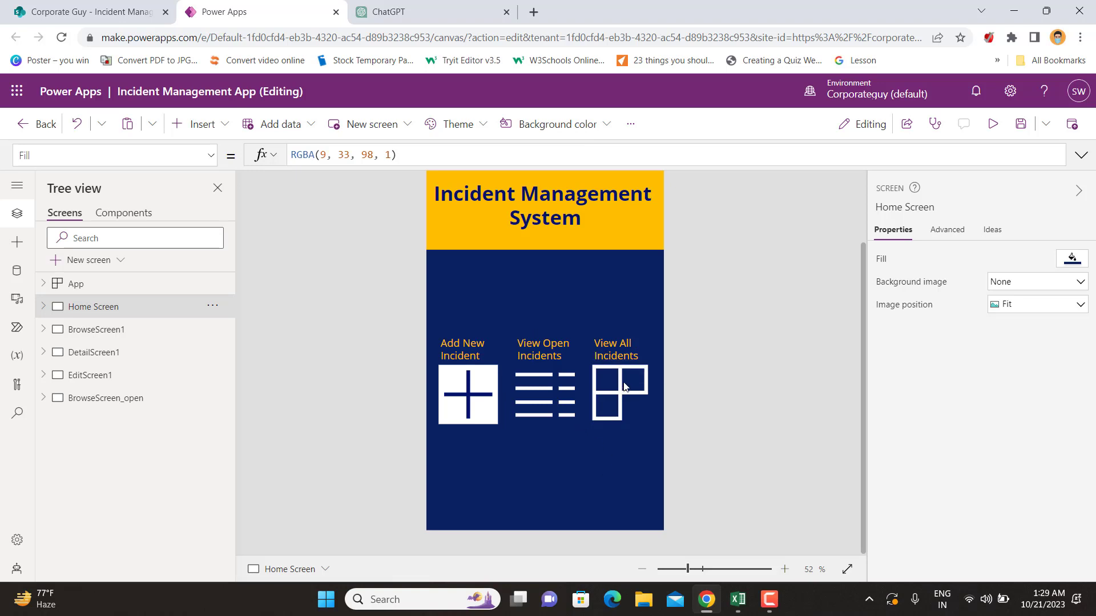
scroll(595, 358, "up", 2)
scroll(724, 274, "down", 2)
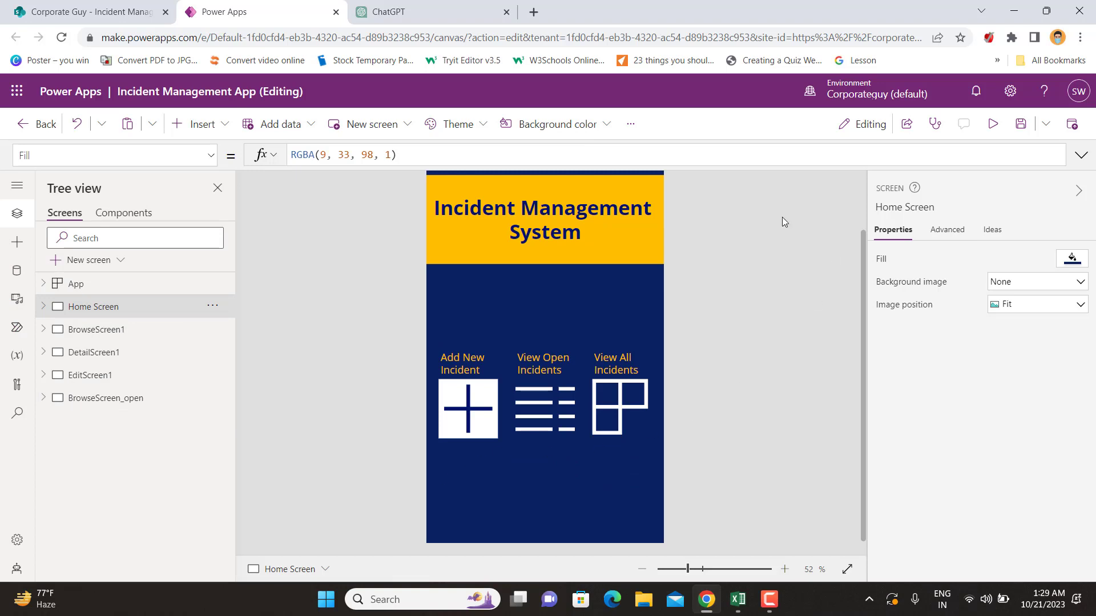
left_click(1073, 131)
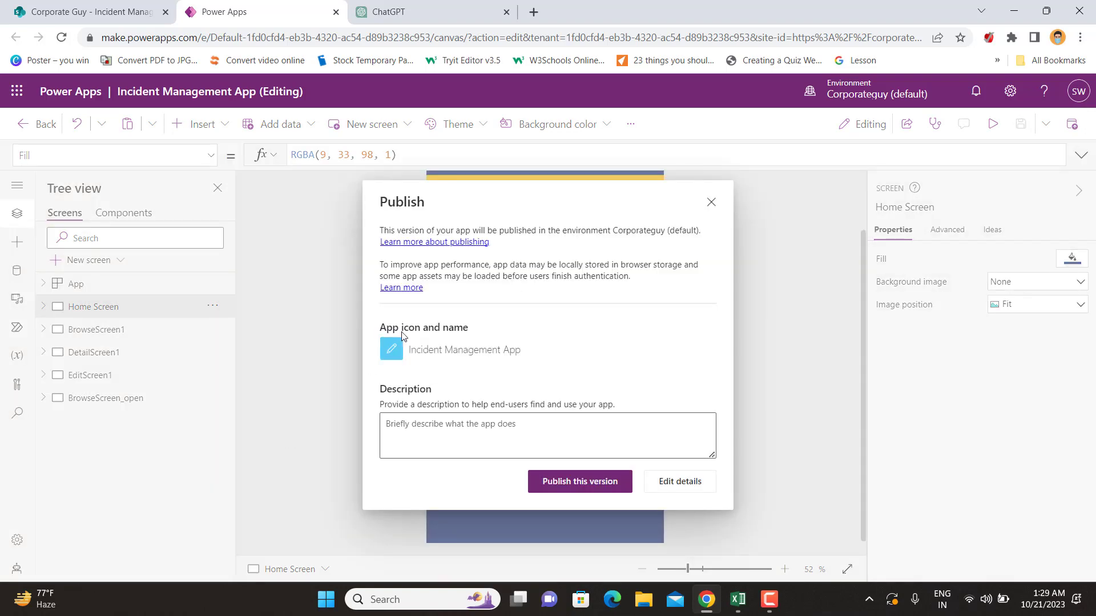
left_click(585, 487)
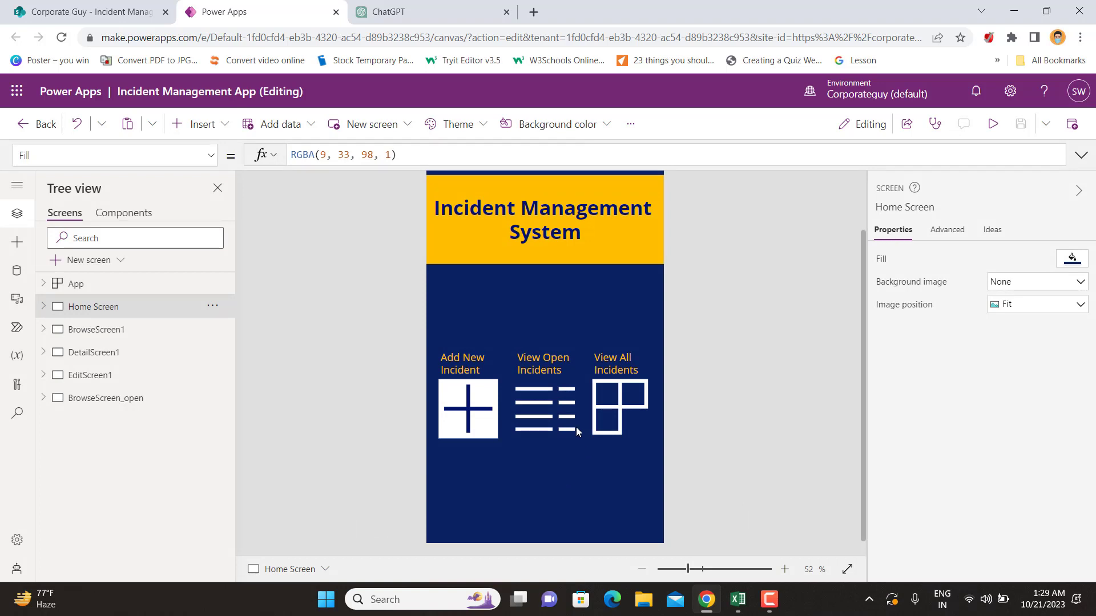
scroll(750, 411, "up", 2)
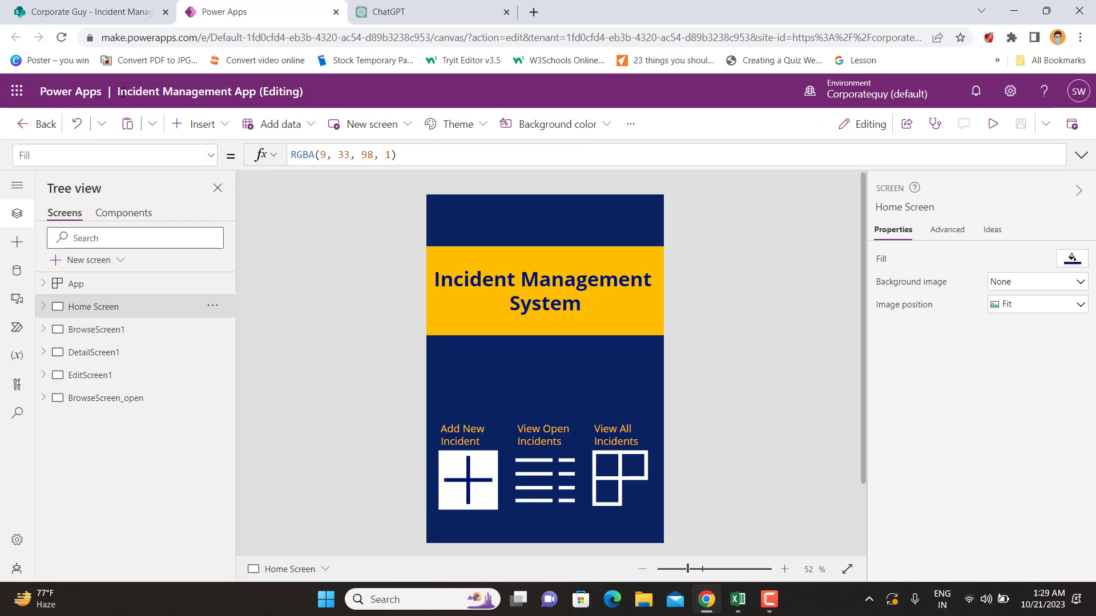
Step: Leave the app editor and play the Incident Management App from the Power Apps home page
left_click(42, 124)
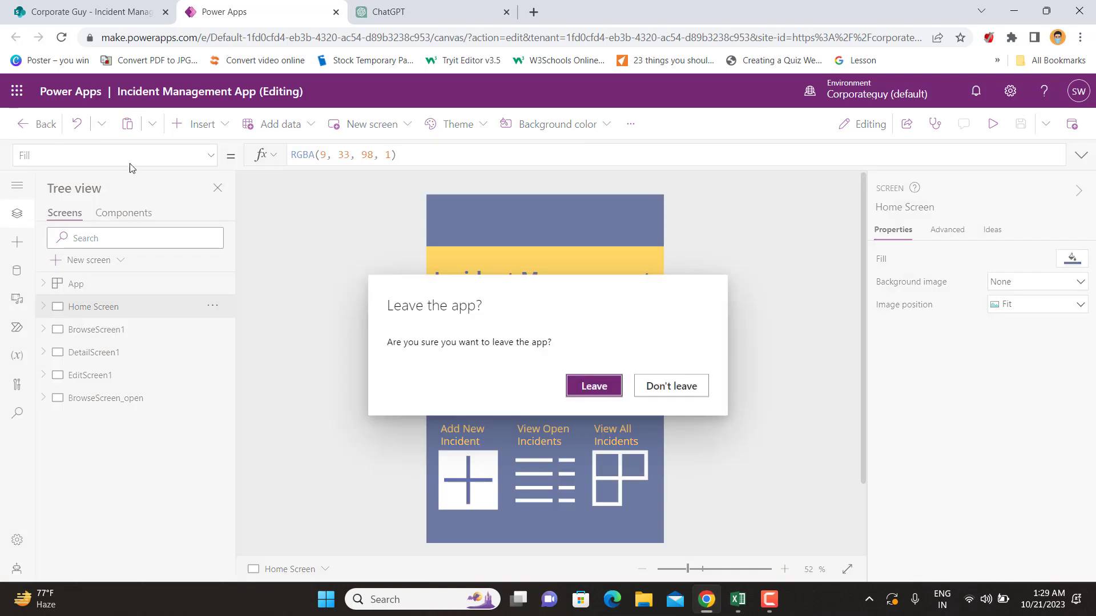
left_click(599, 385)
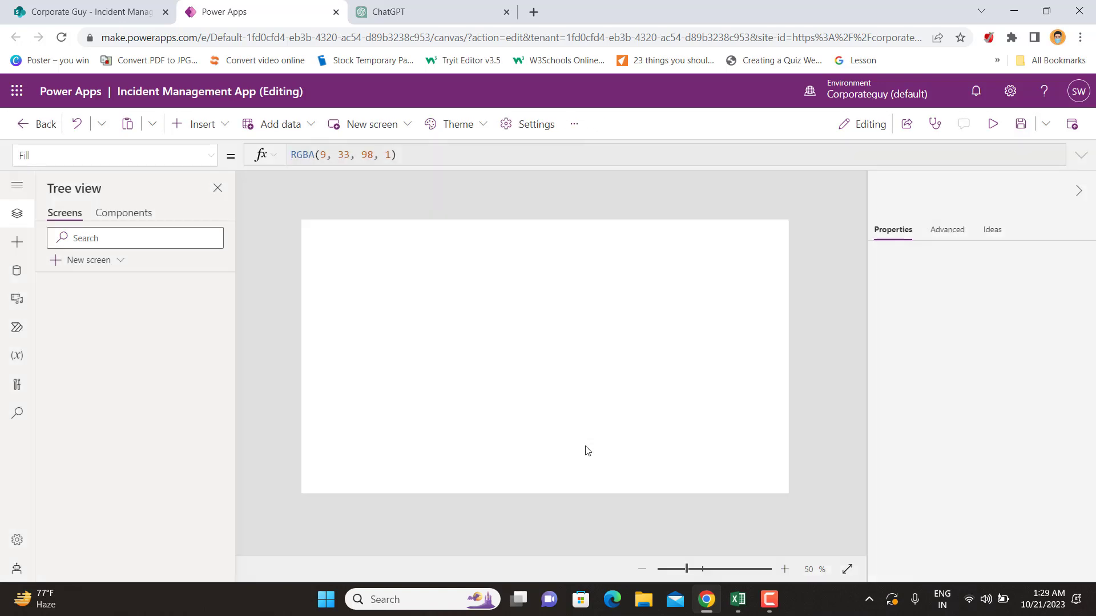
key("Return")
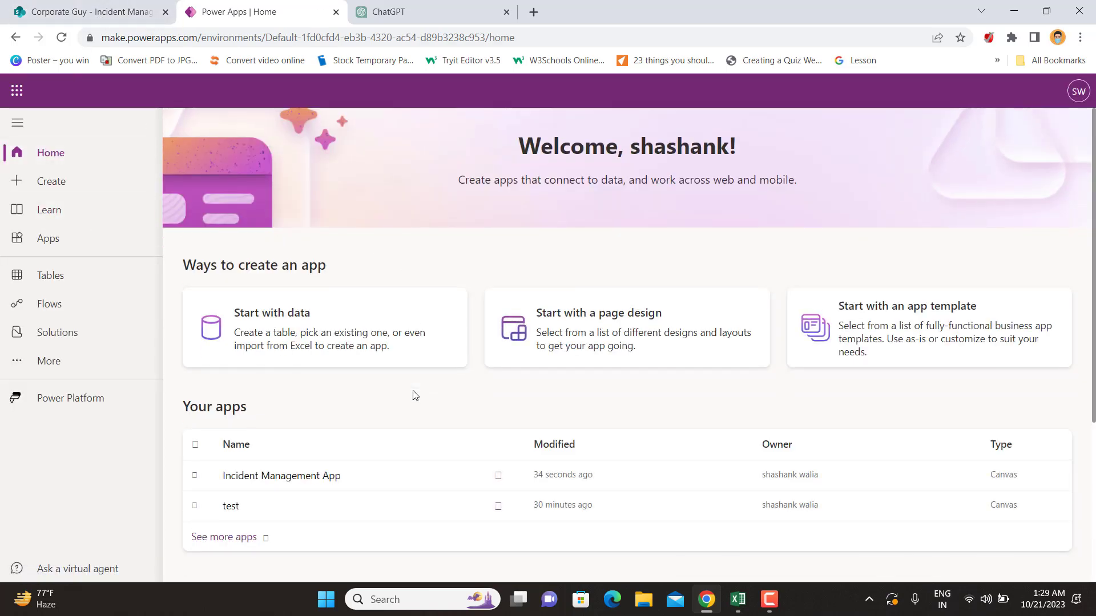
scroll(415, 395, "down", 4)
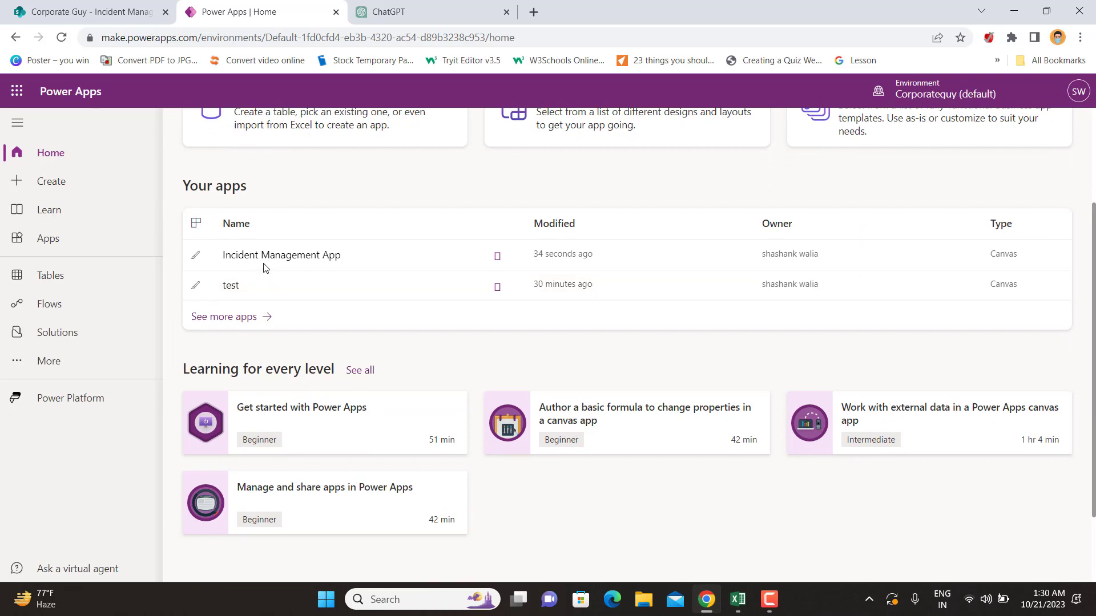
mouse_move(284, 258)
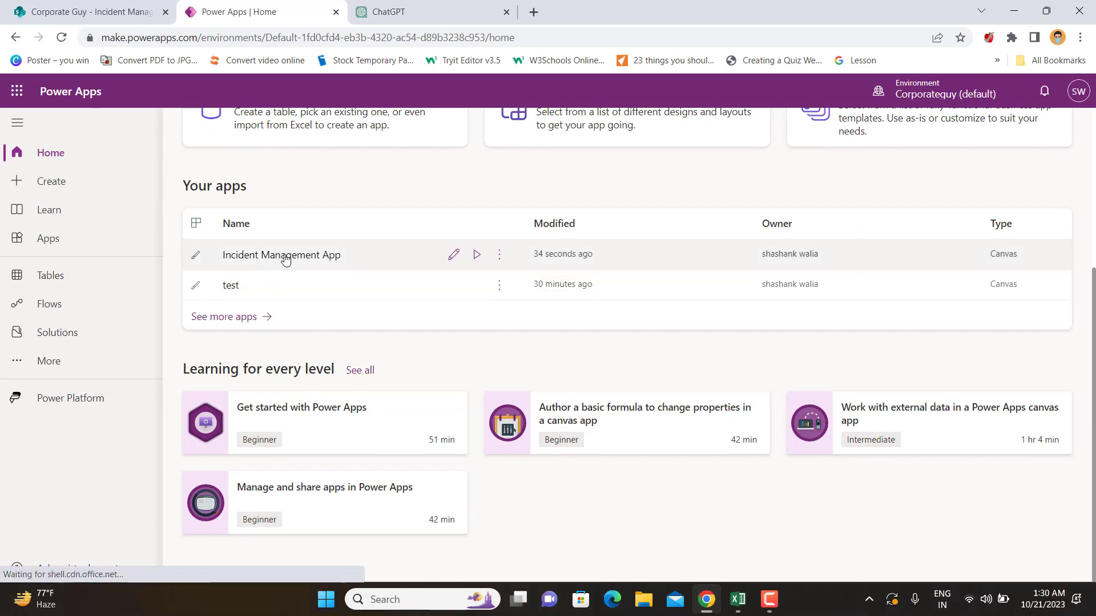
left_click(477, 256)
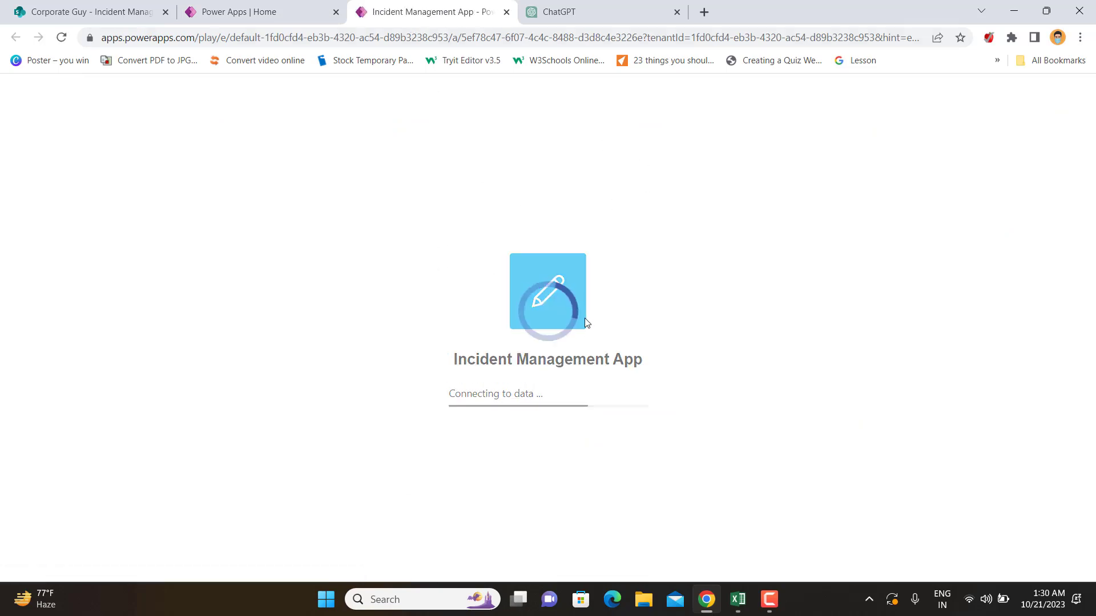
left_click(571, 484)
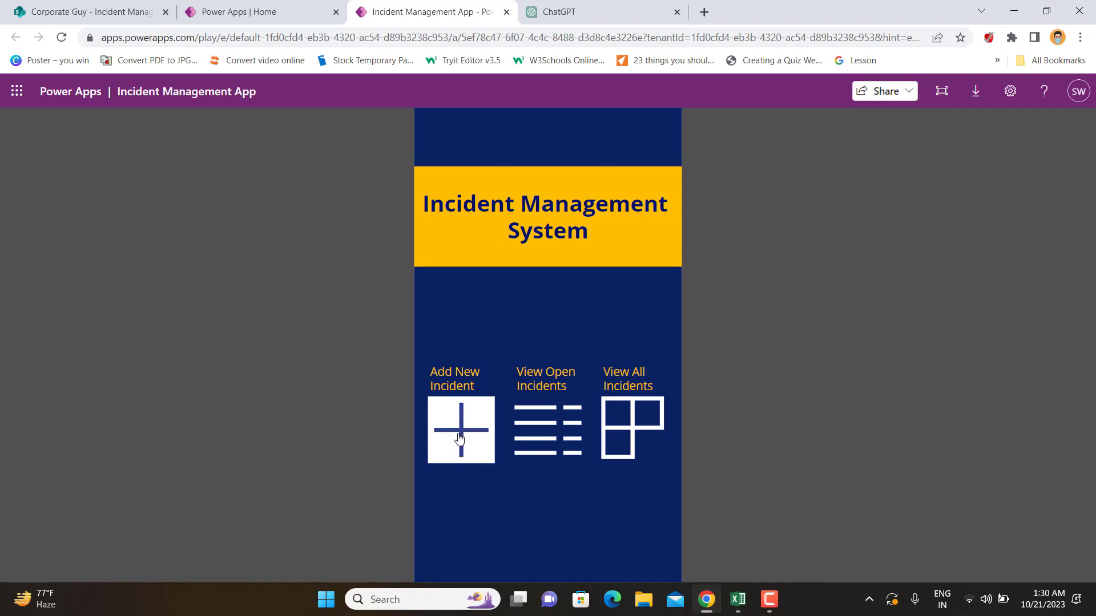
Step: Open the Add New Incident form in the running app, review its fields and close it without saving
left_click(467, 458)
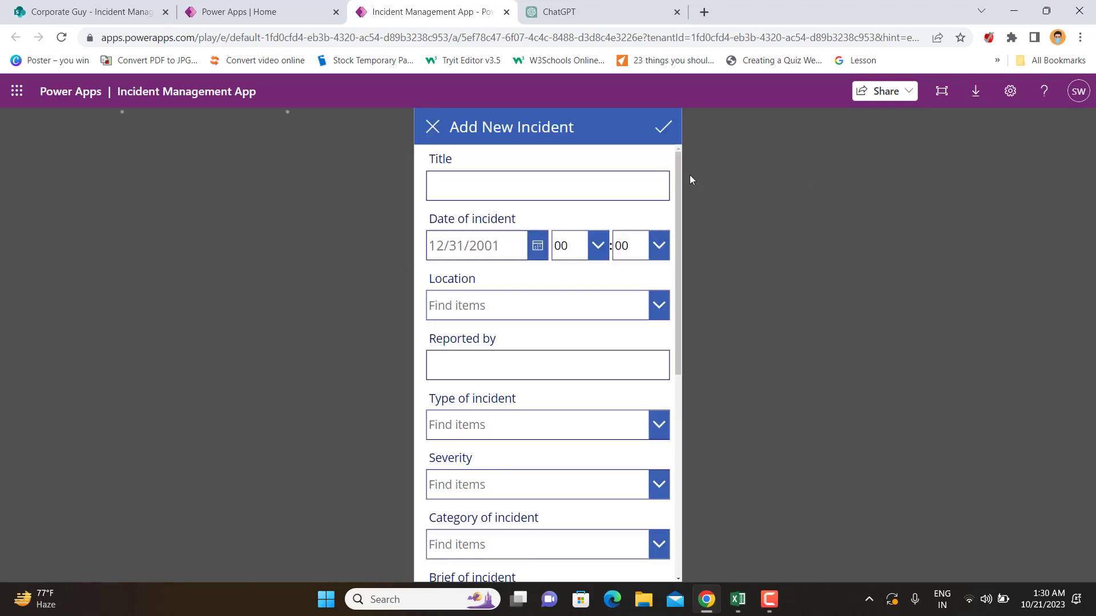
scroll(517, 320, "down", 7)
scroll(517, 341, "up", 7)
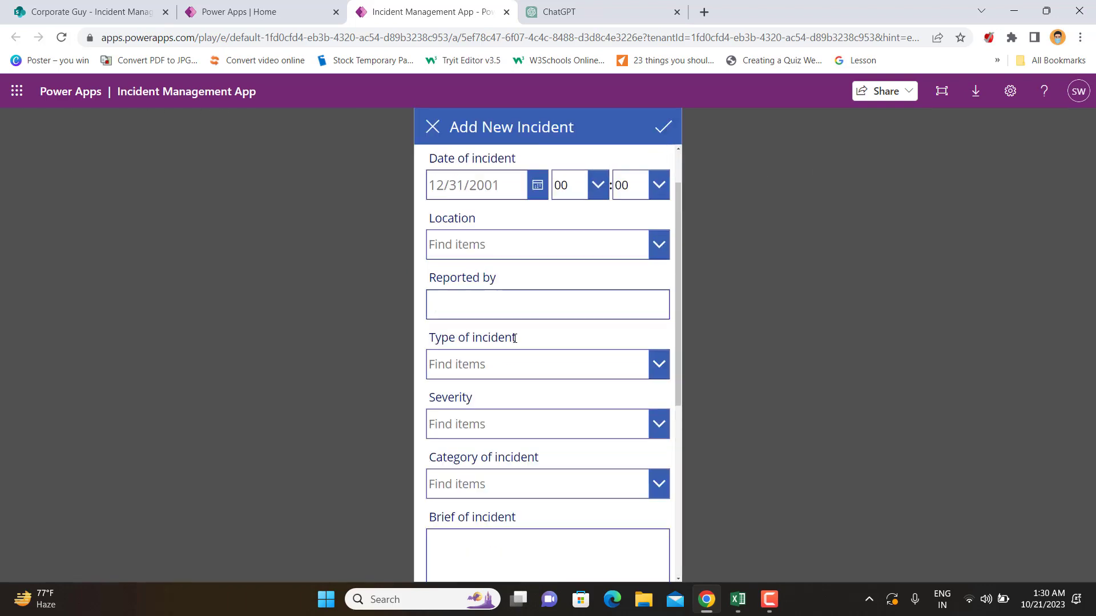
left_click(436, 129)
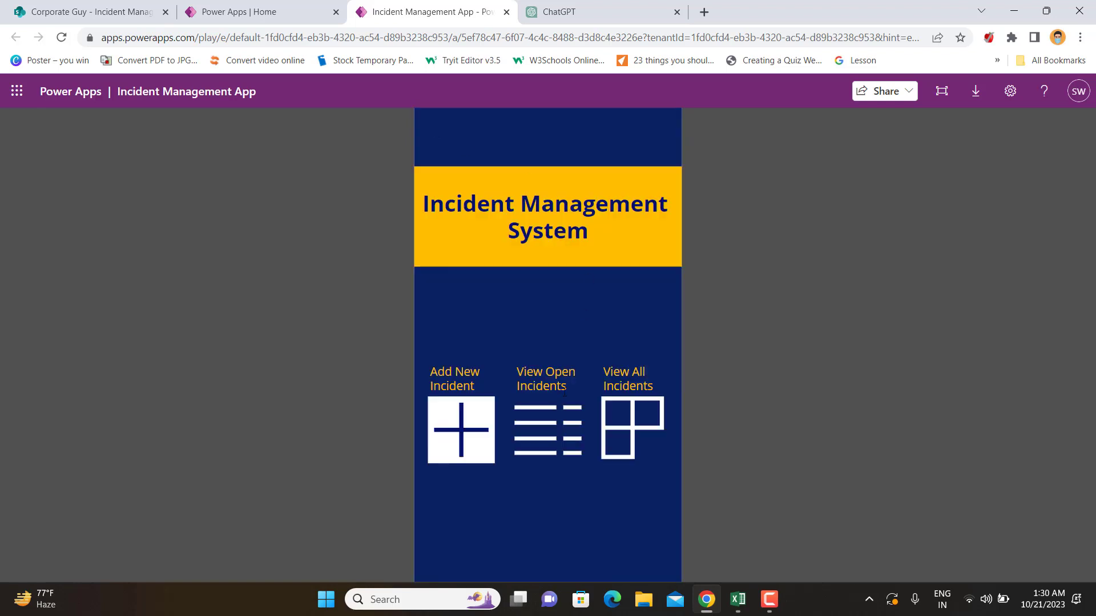
Step: Edit the "Test" incident from the all-incidents list, set its status to Open, save it and return to the list
left_click(634, 404)
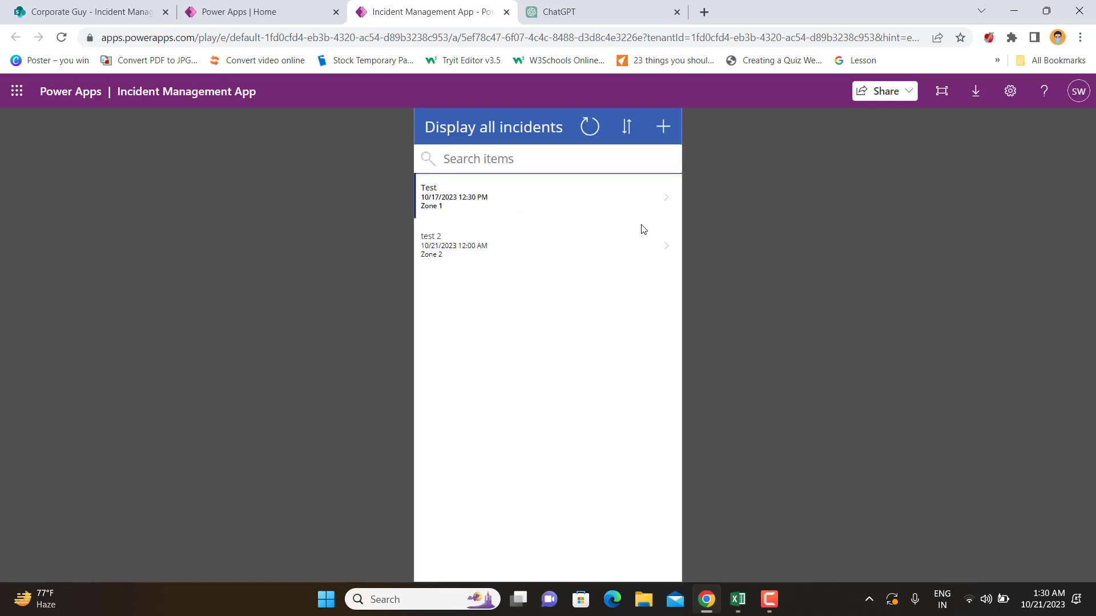
left_click(666, 199)
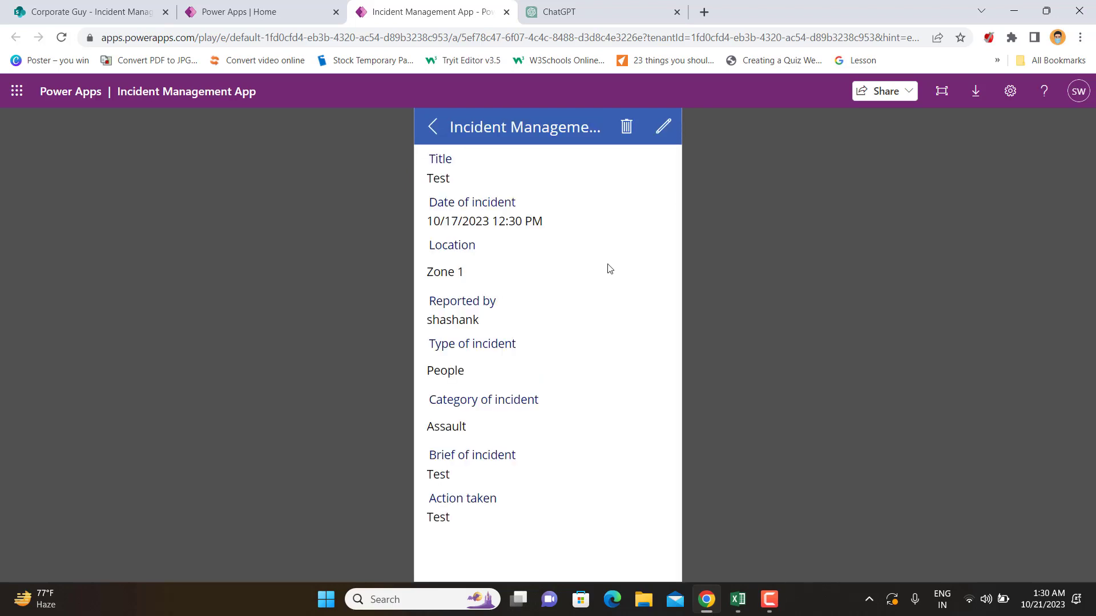
left_click(662, 125)
scroll(522, 365, "down", 5)
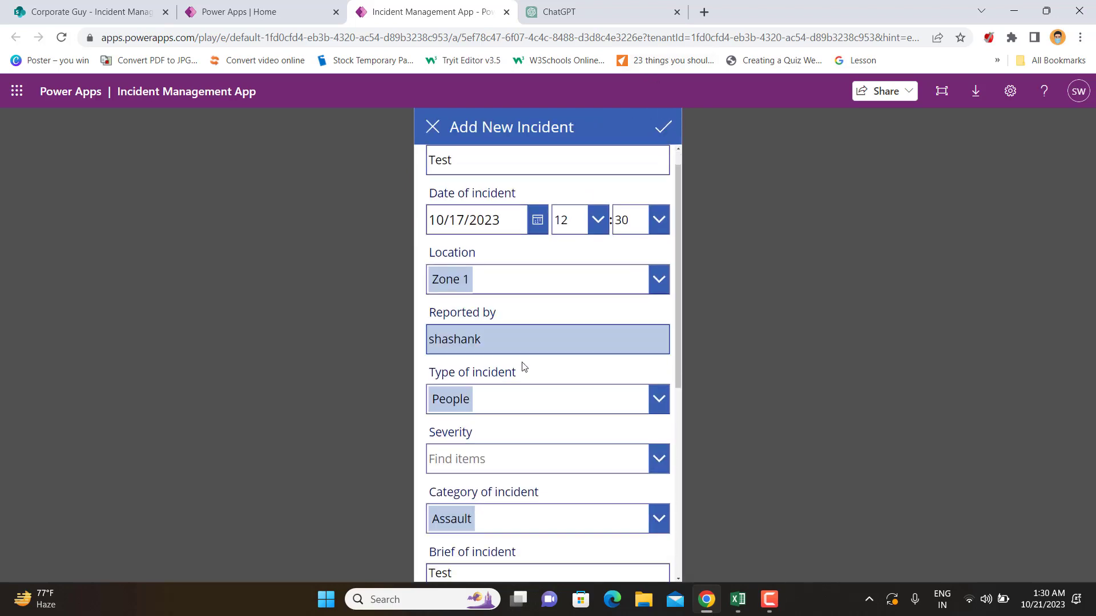
scroll(524, 423, "down", 3)
left_click(497, 390)
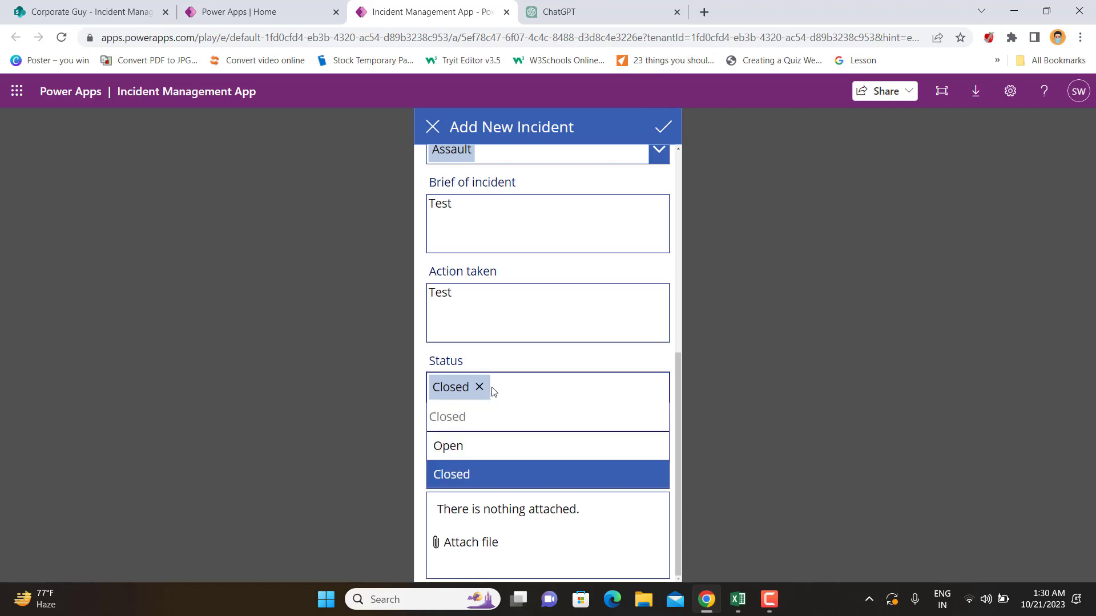
left_click(451, 447)
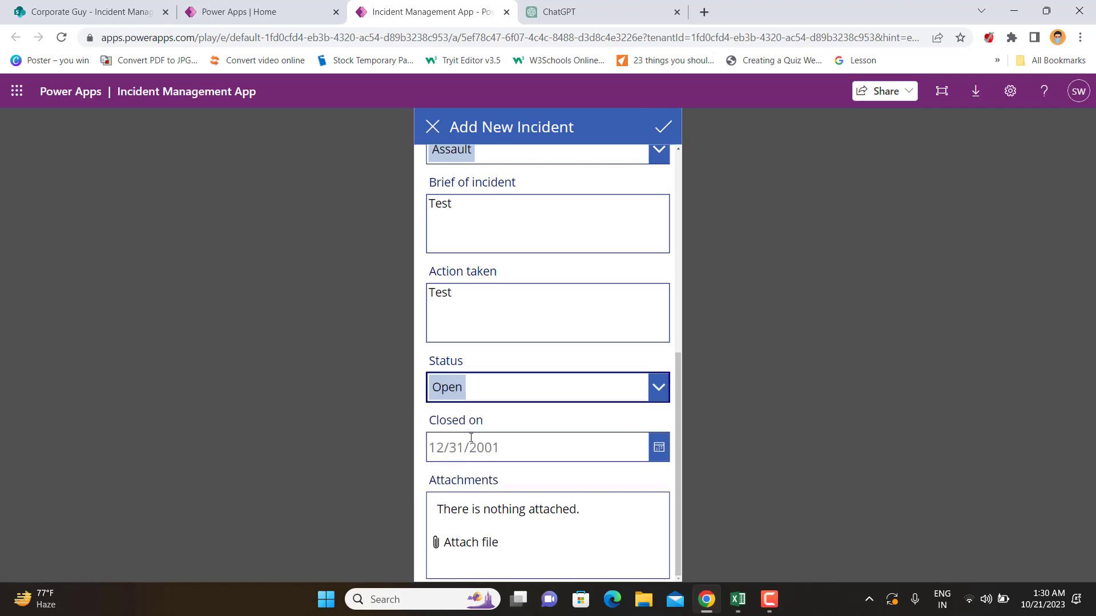
left_click(659, 131)
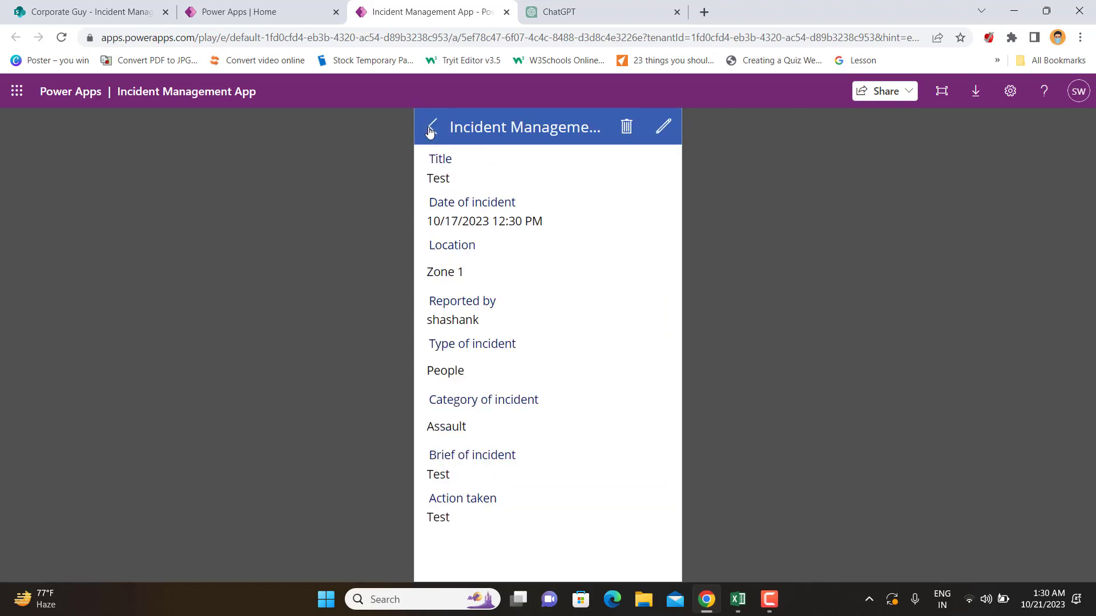
left_click(432, 128)
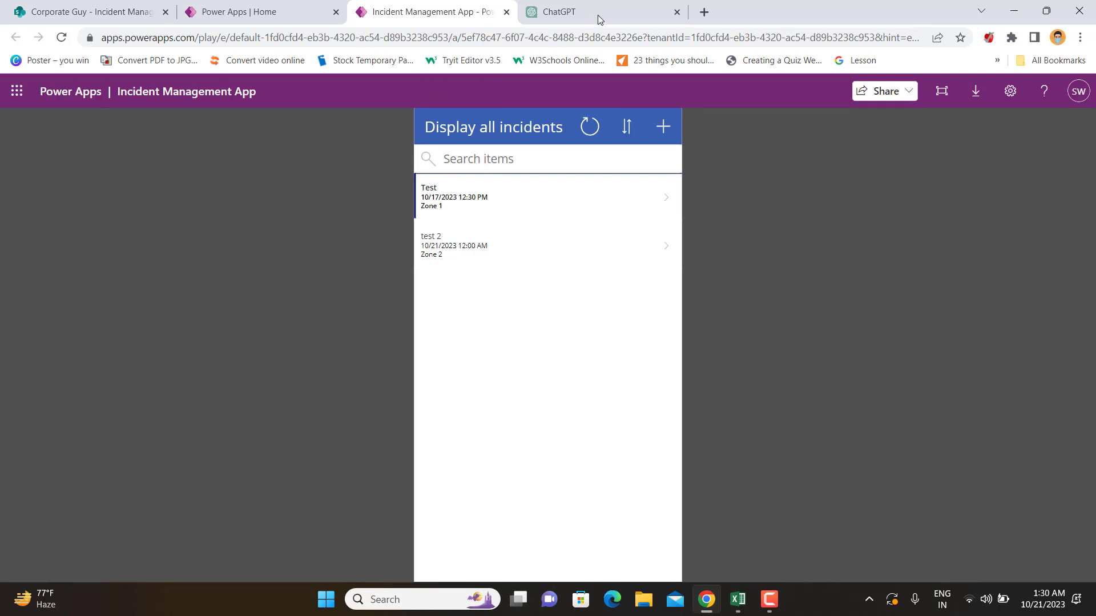
Step: Close the running app and reopen the Incident Management App for editing, skipping the welcome dialog
left_click(232, 12)
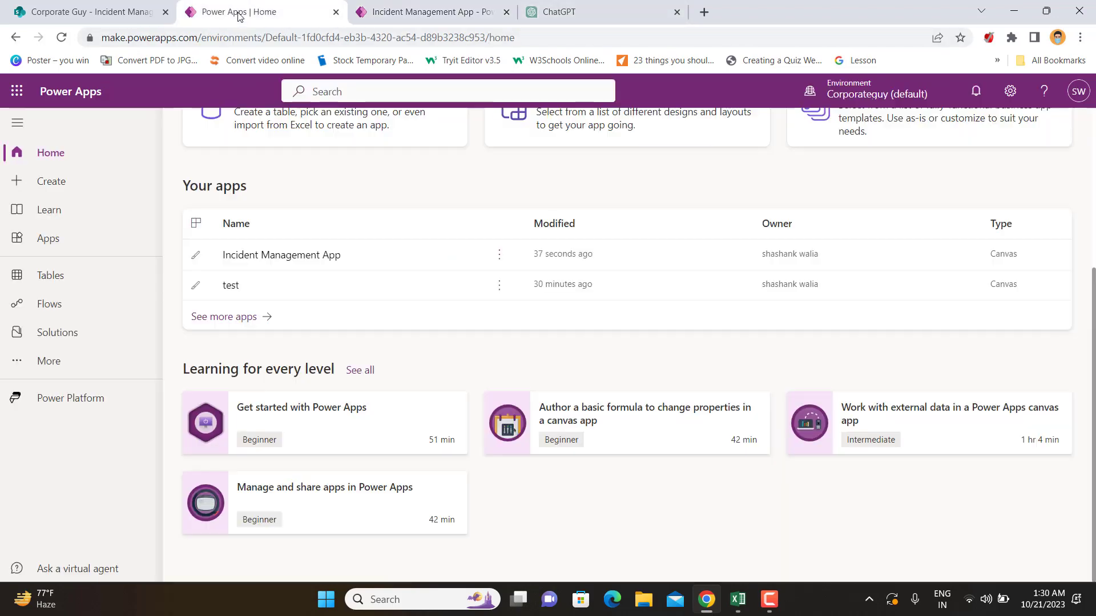
left_click(422, 14)
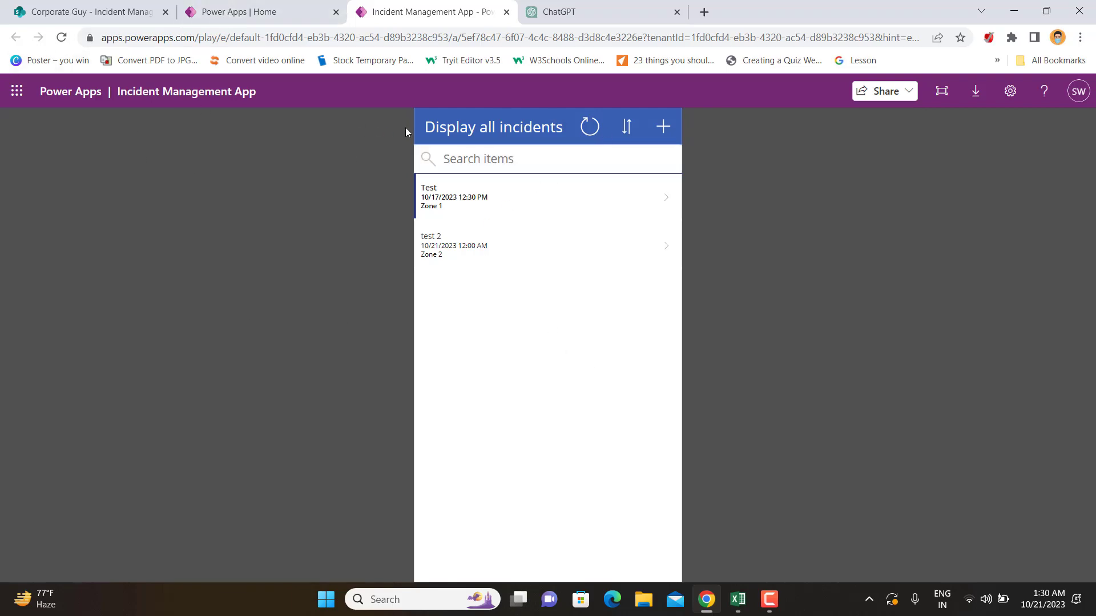
left_click(236, 11)
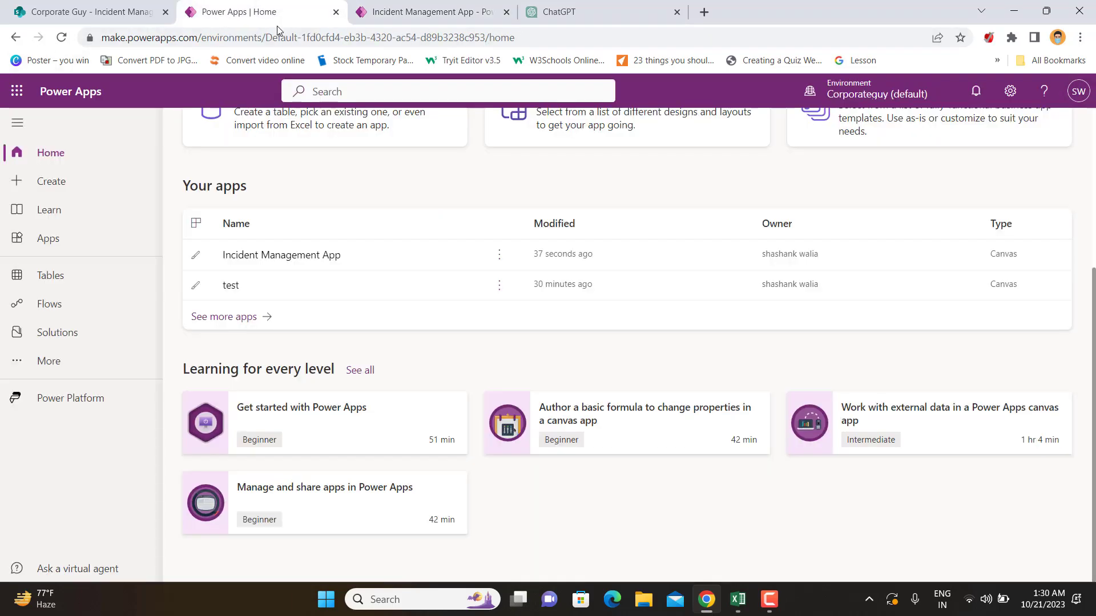
left_click(506, 12)
mouse_move(497, 245)
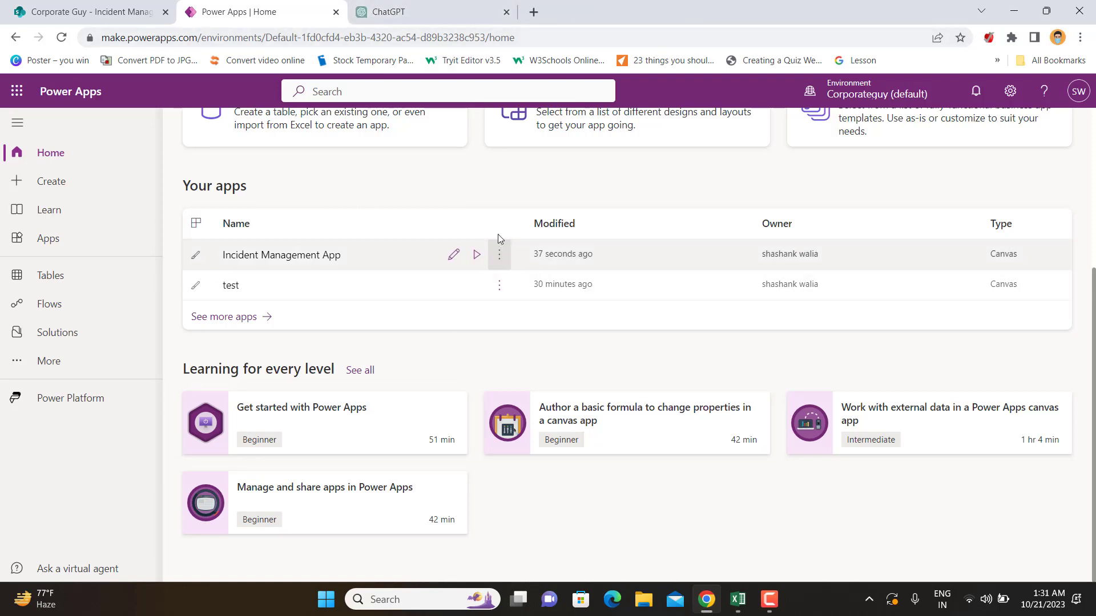
left_click(456, 255)
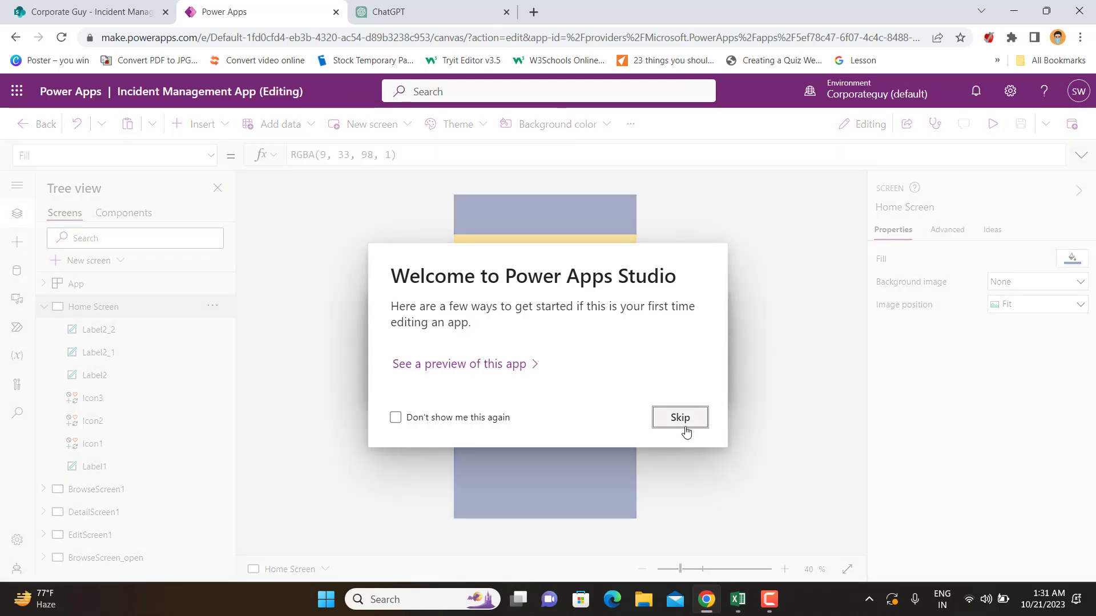
left_click(682, 418)
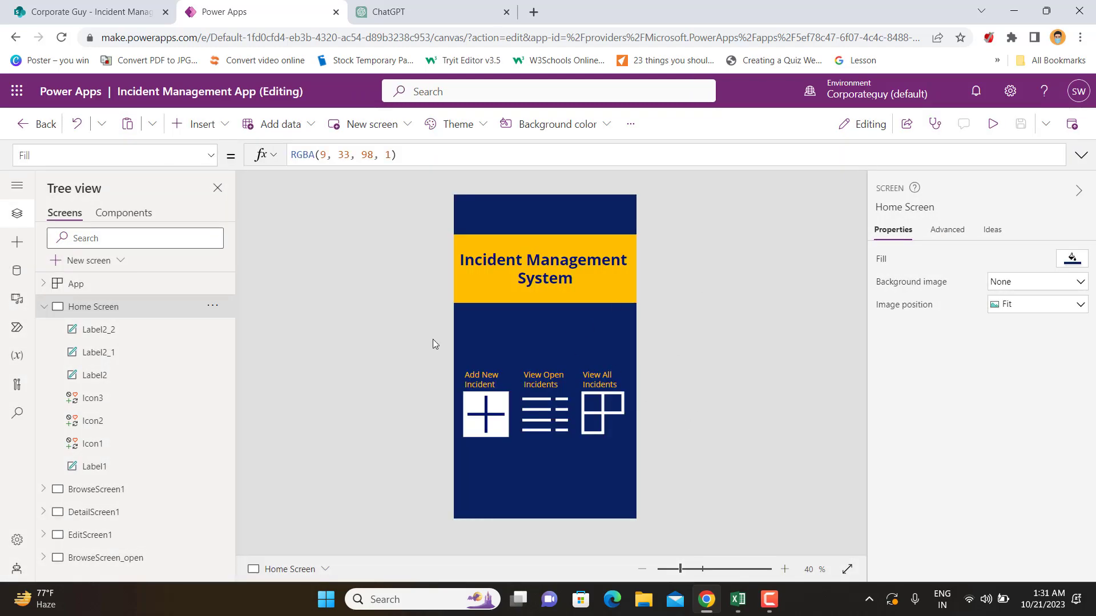
Step: Make room in the BrowseScreen1 header by moving the refresh icon closer to the sort icon, at about X 441
left_click(44, 307)
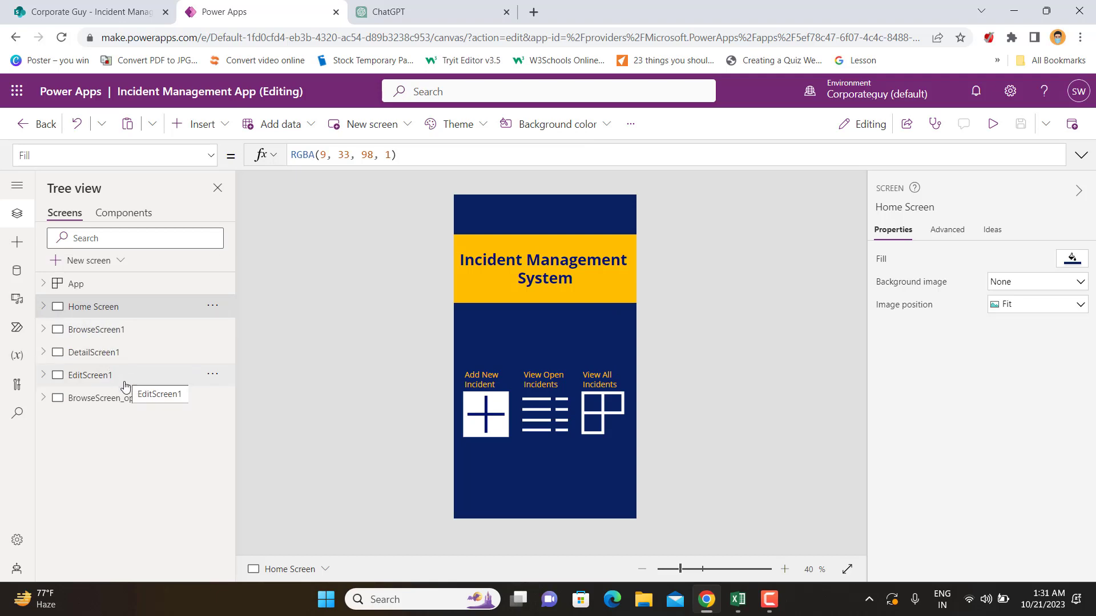
left_click(90, 337)
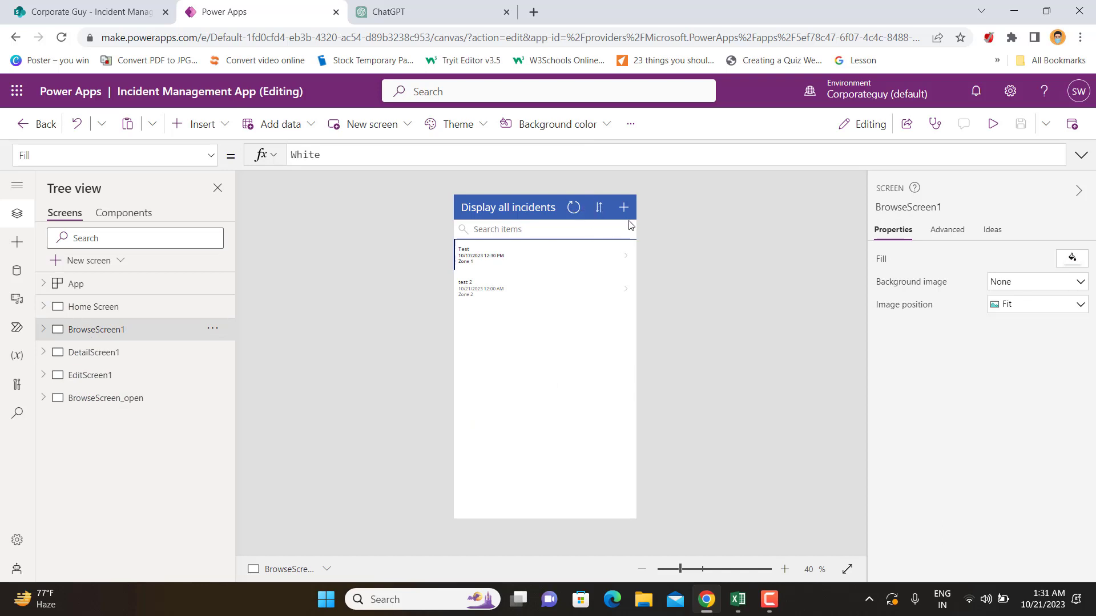
left_click(697, 571)
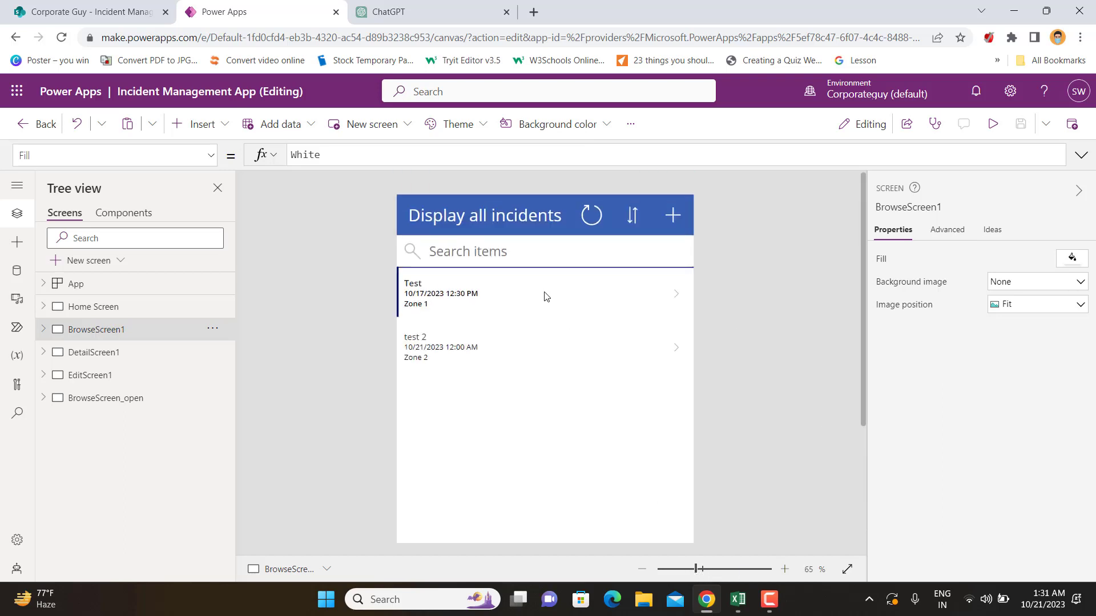
left_click(592, 227)
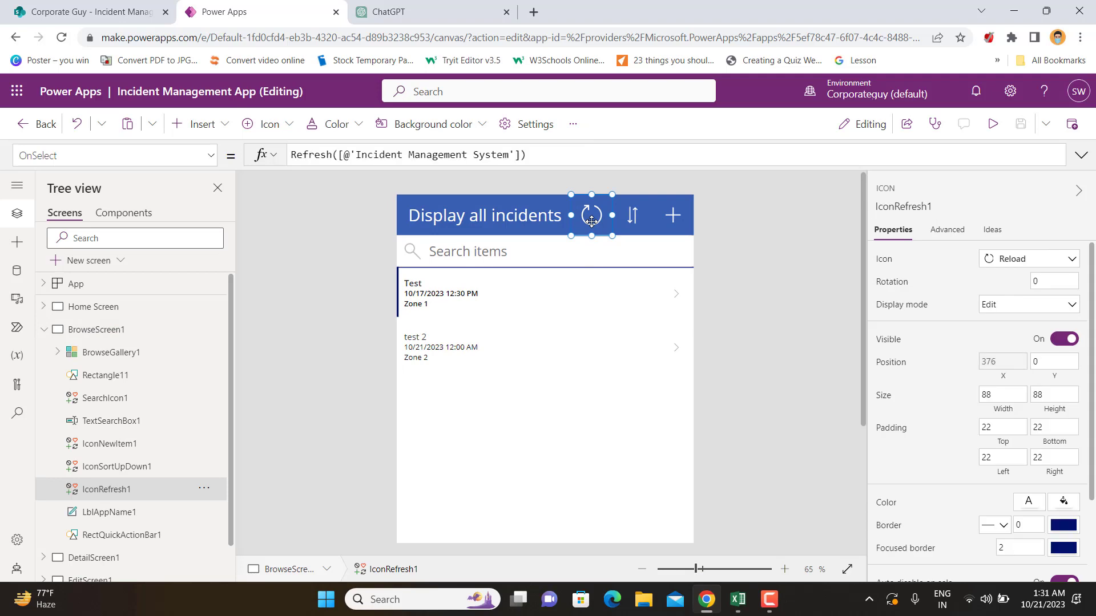
left_click_drag(591, 222, 621, 216)
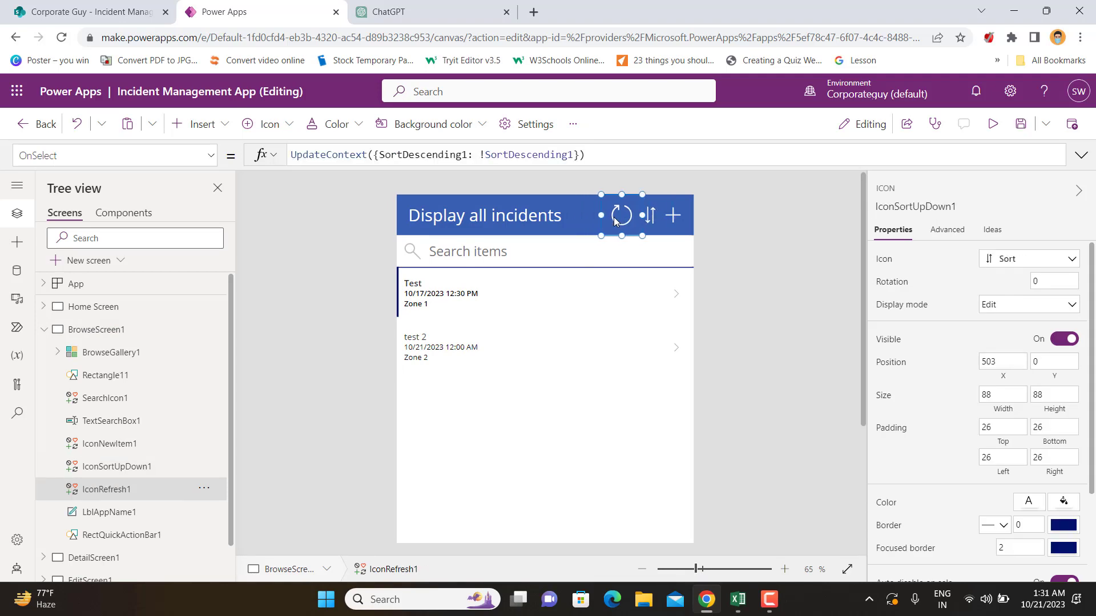
left_click(732, 248)
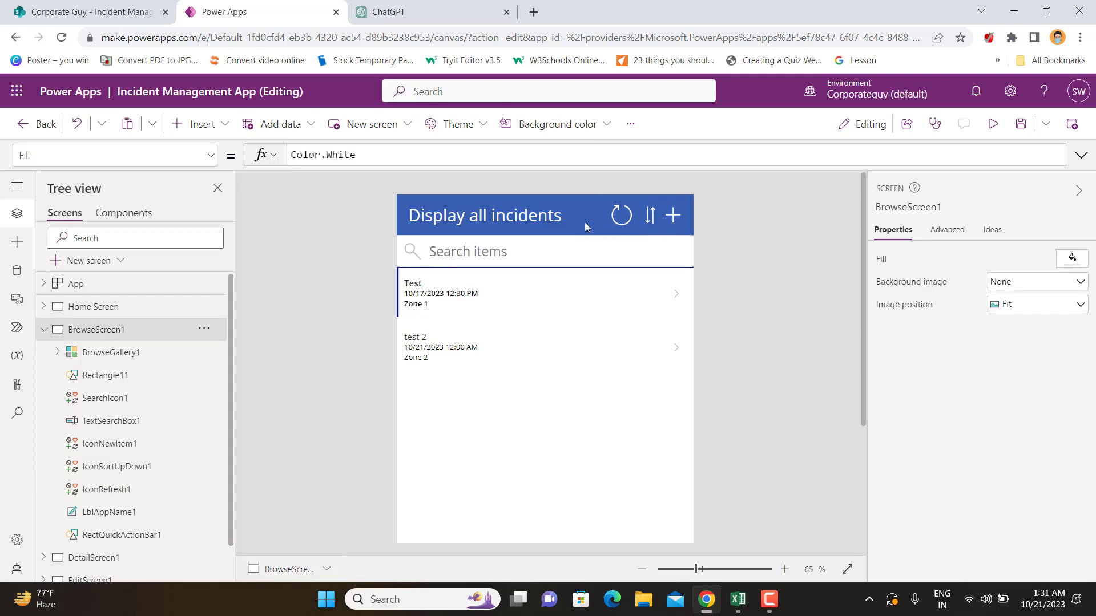
Step: Insert a Home icon in the BrowseScreen1 header between the title and the refresh icon, and color it white
left_click(211, 124)
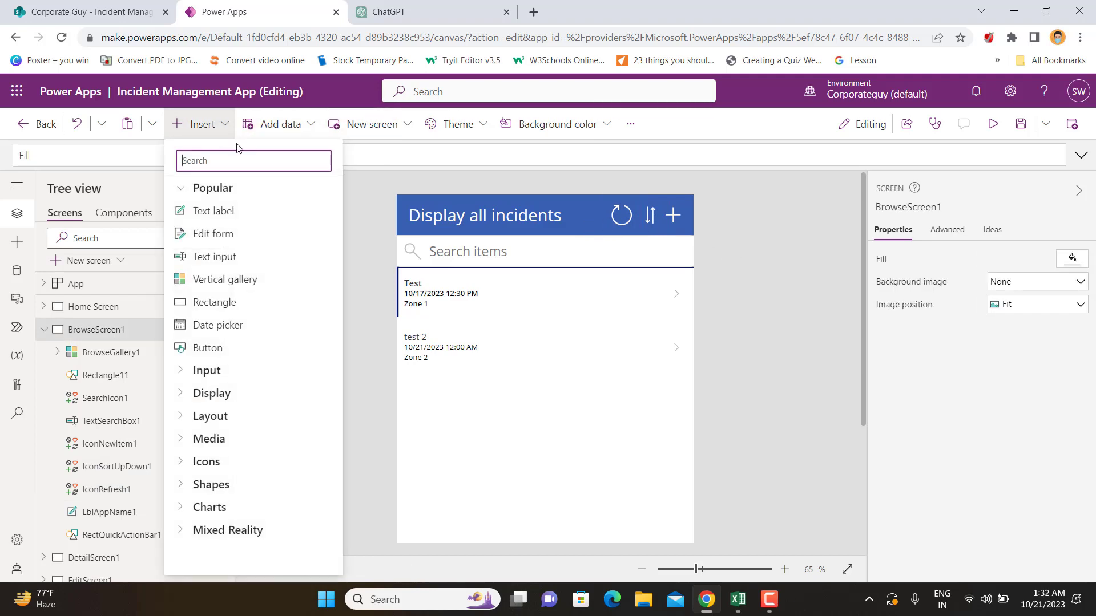
type("home")
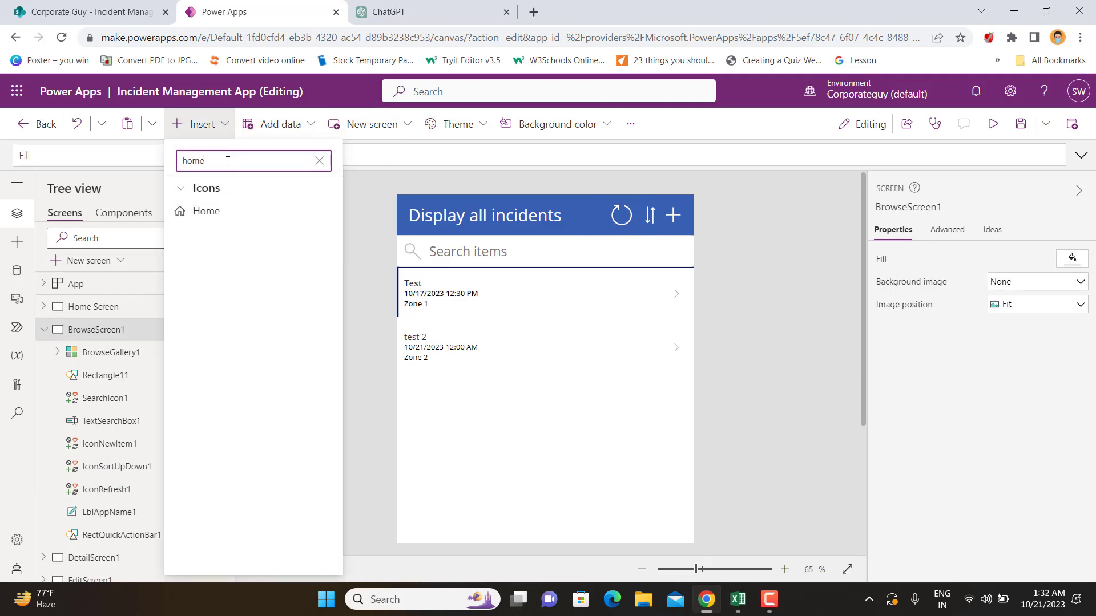
left_click(200, 211)
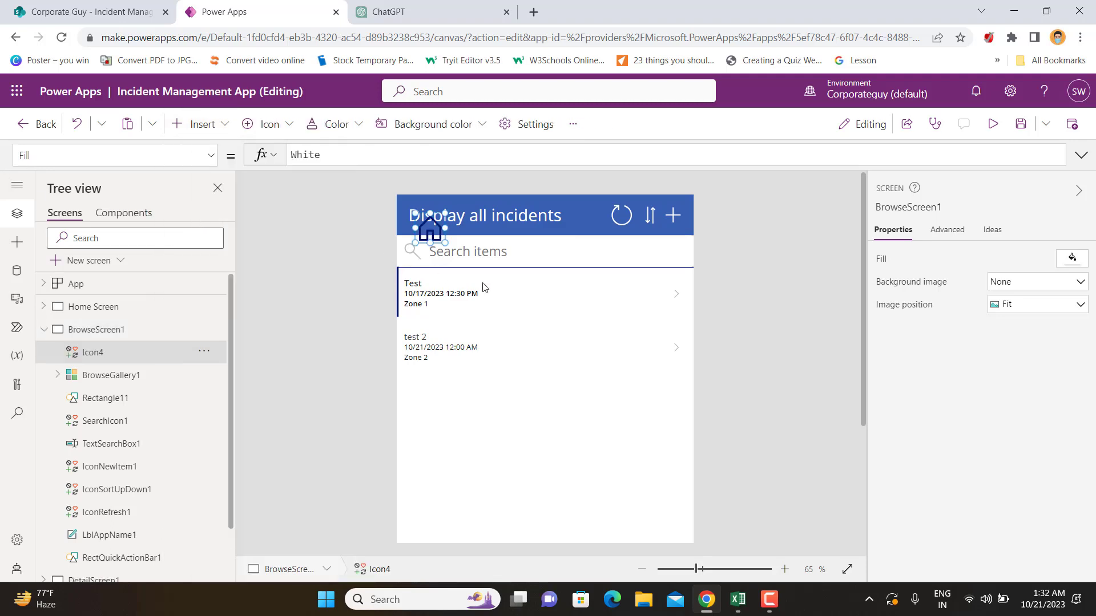
left_click_drag(432, 232, 592, 217)
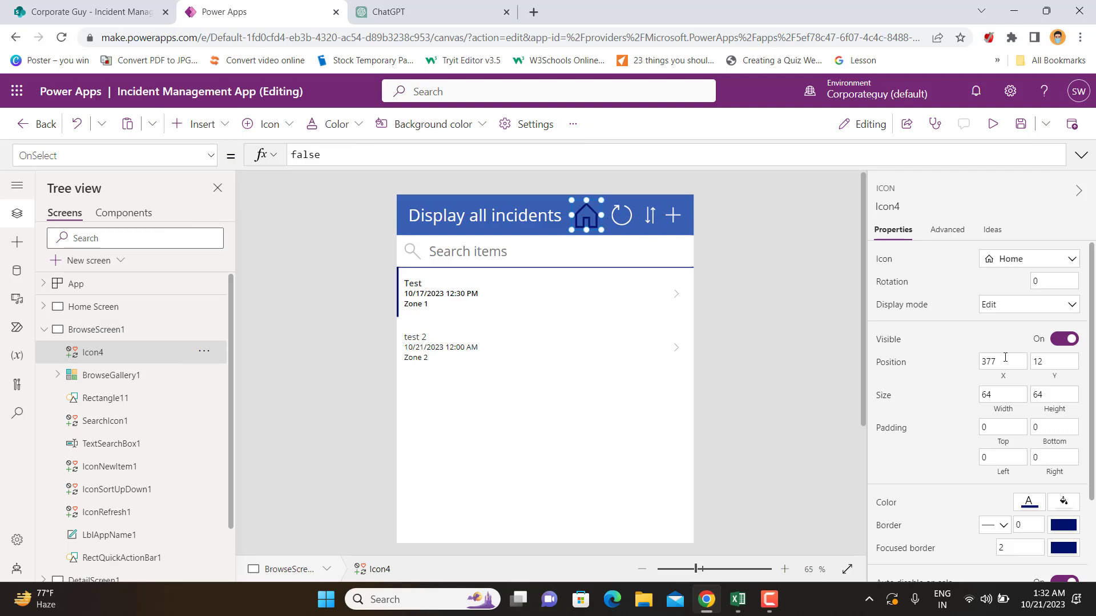
left_click(1029, 505)
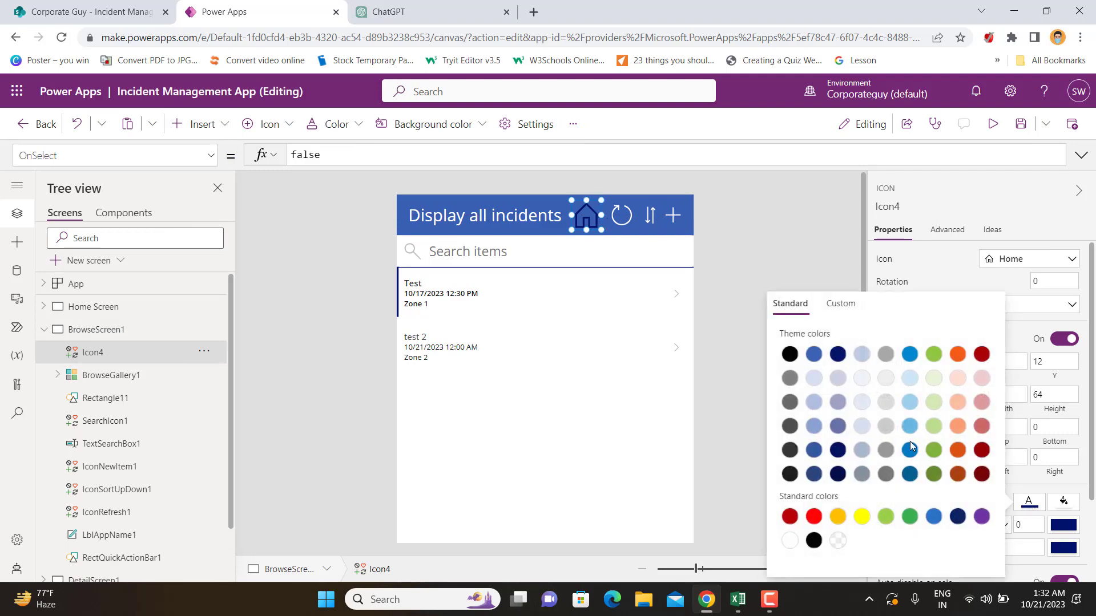
left_click(790, 541)
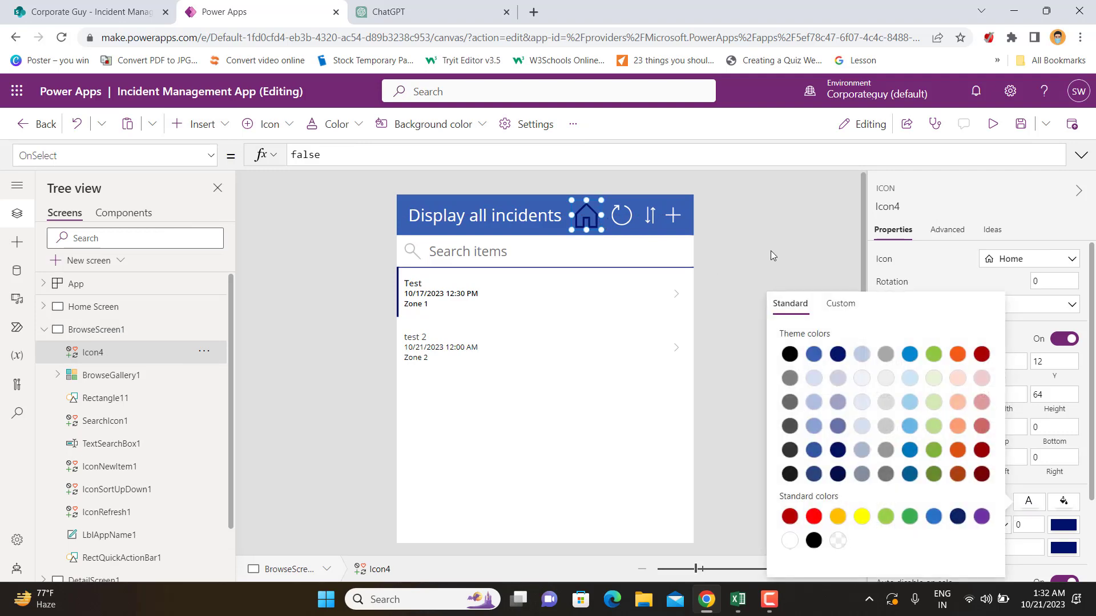
left_click(764, 211)
Step: Shrink the home icon to about 64 by 51 and place it beside the refresh icon at about X 393, Y 18
left_click(588, 214)
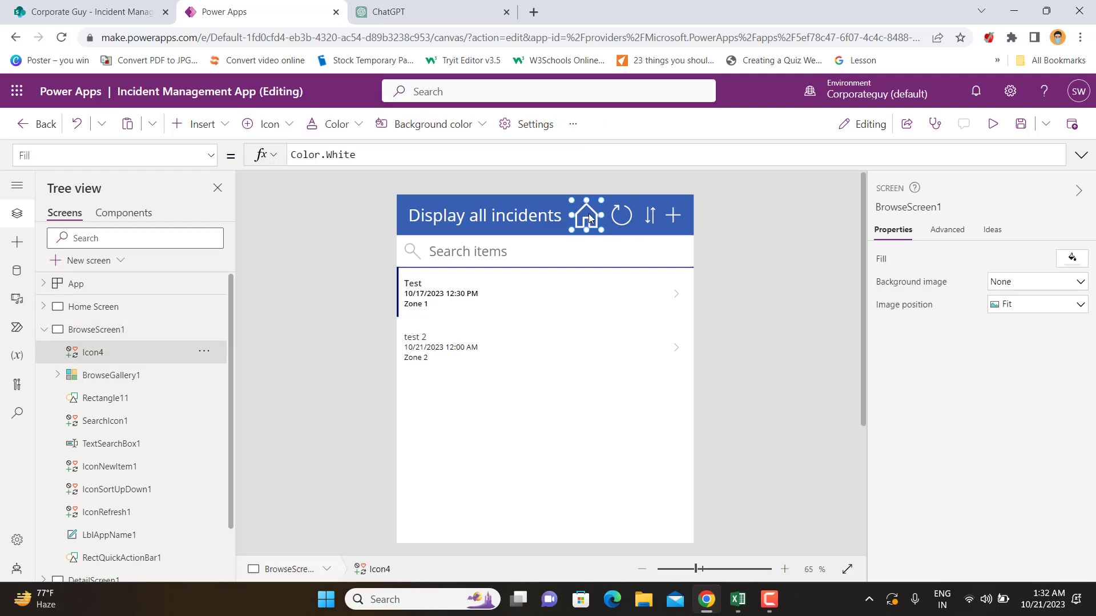
left_click(621, 216)
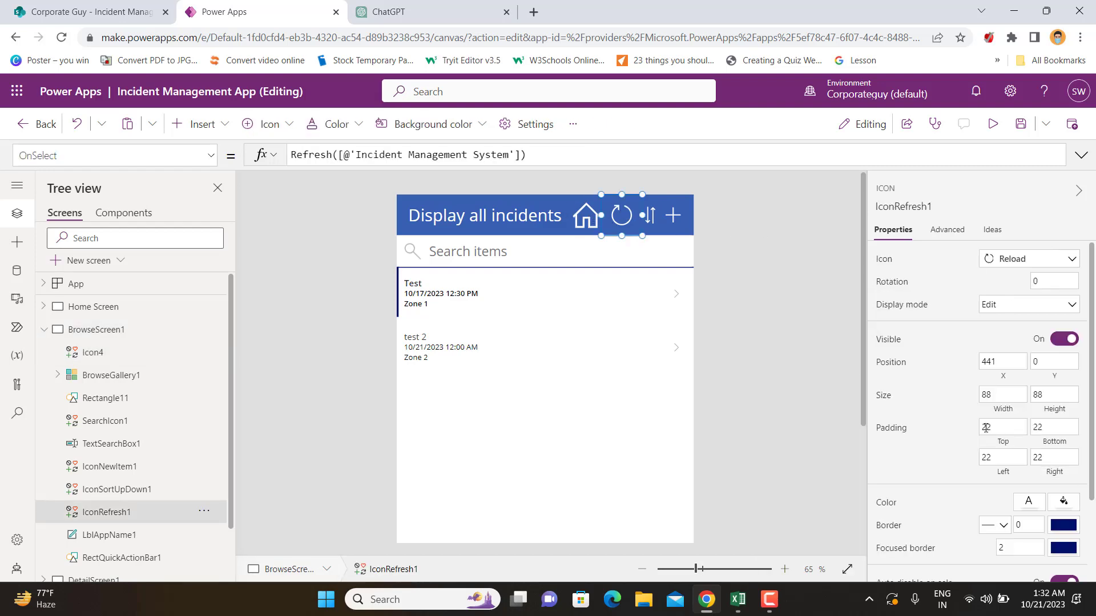
left_click(587, 226)
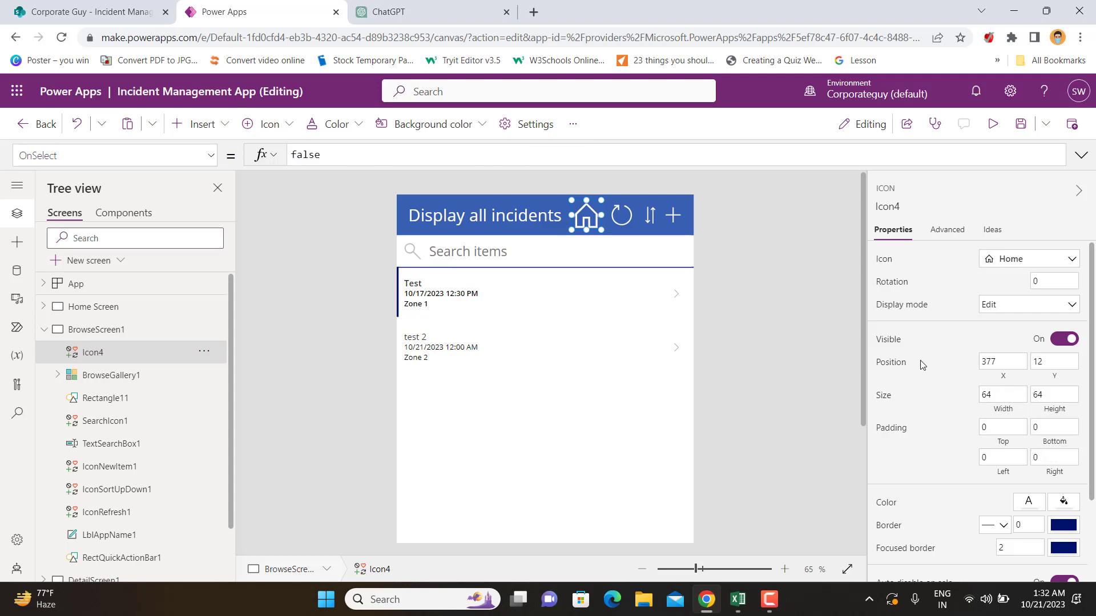
left_click_drag(598, 228, 592, 214)
left_click(735, 264)
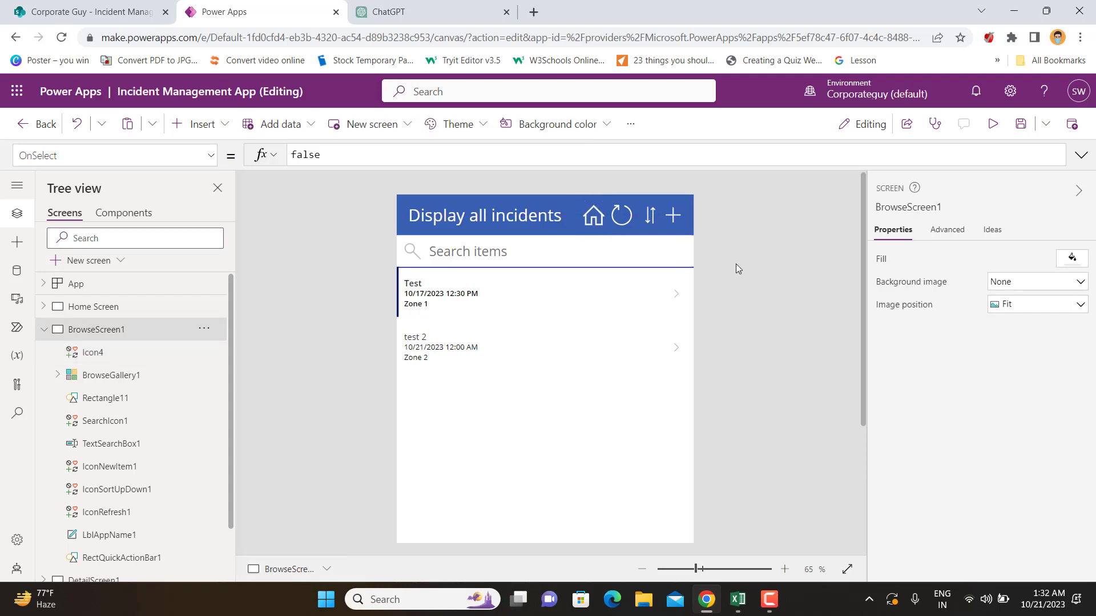
Step: Set the home icon's OnSelect formula to Navigate('Home Screen')
left_click(592, 212)
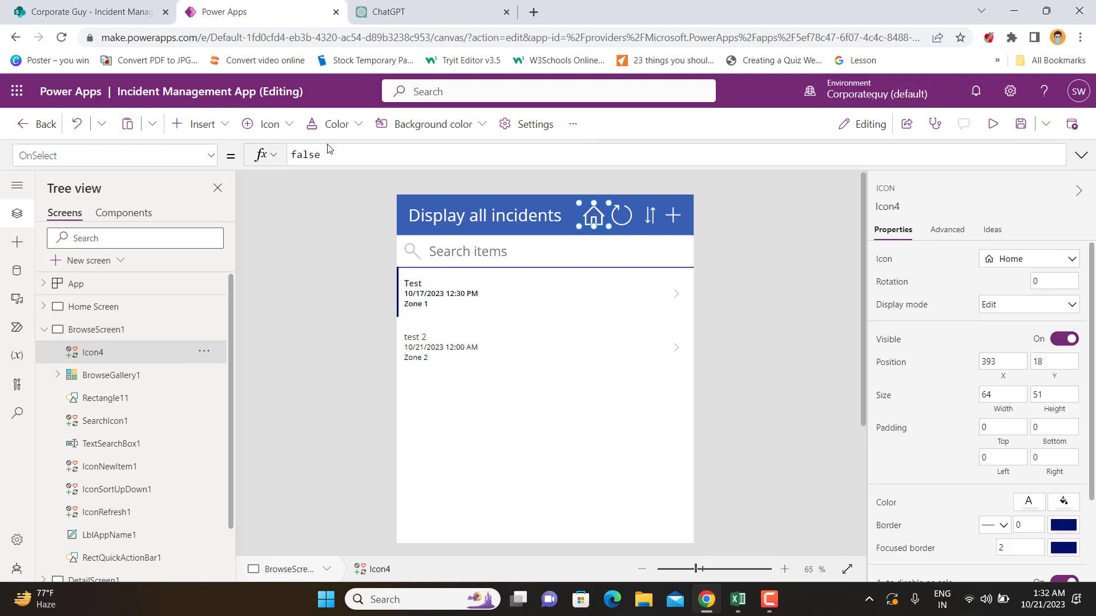
key("ctrl+a")
type("n")
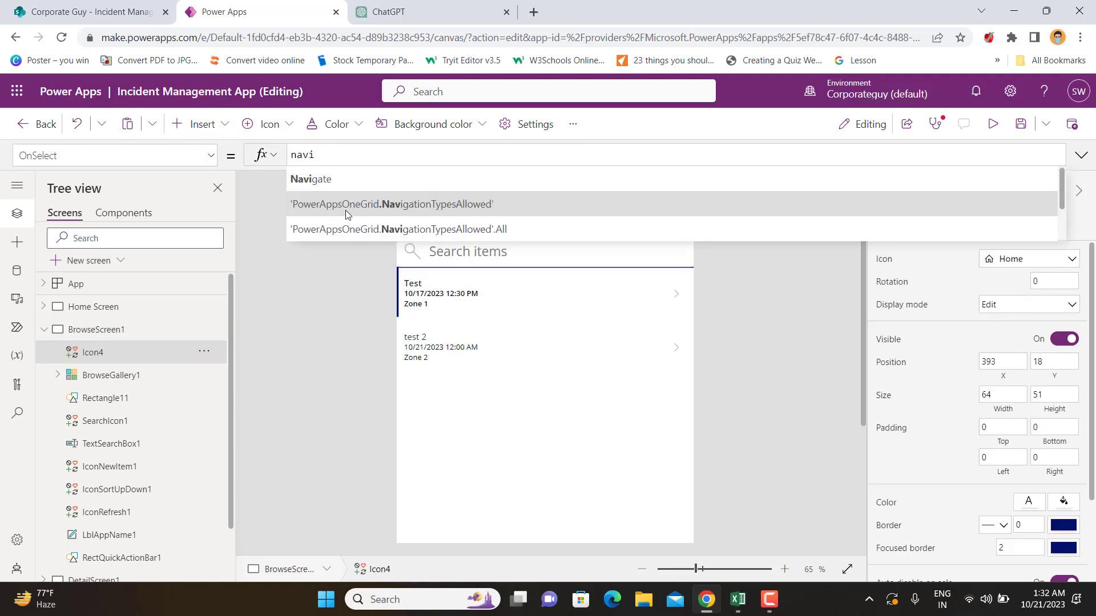
left_click(355, 176)
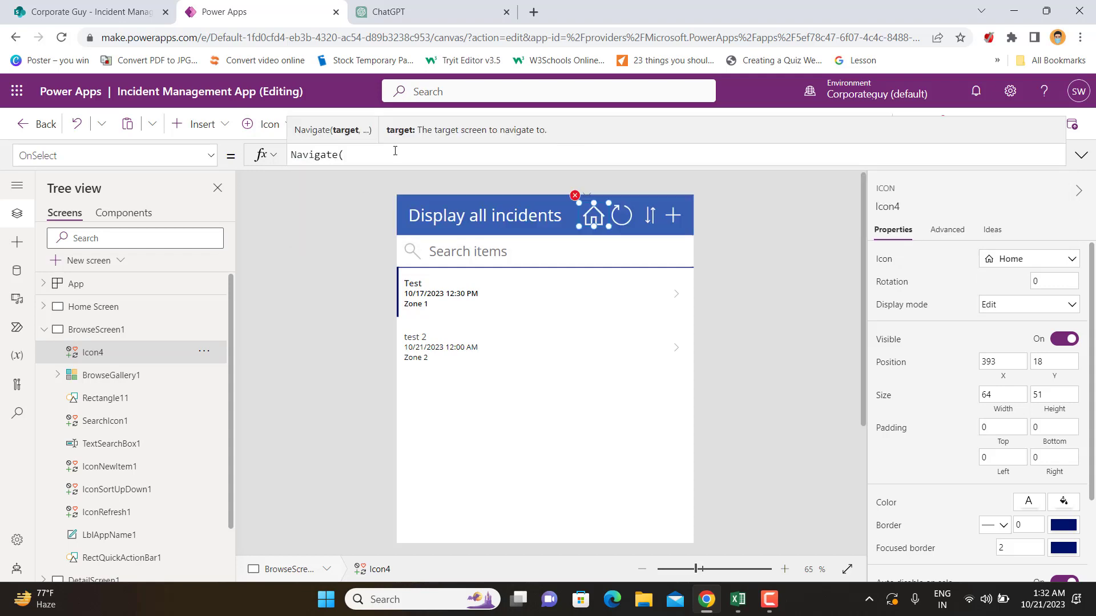
type("ho")
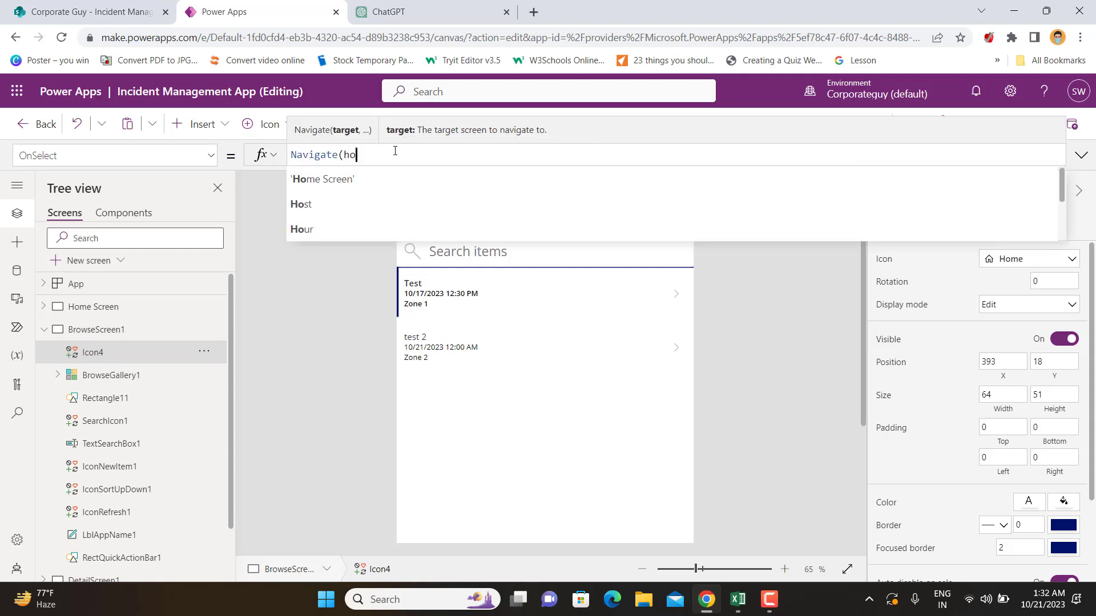
left_click(318, 181)
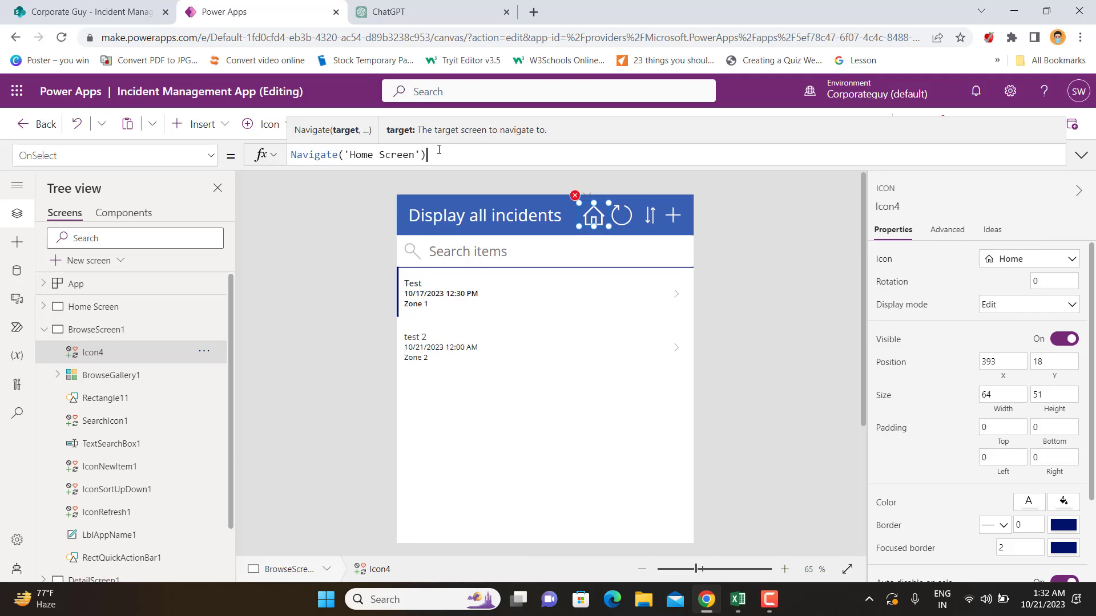
left_click(765, 206)
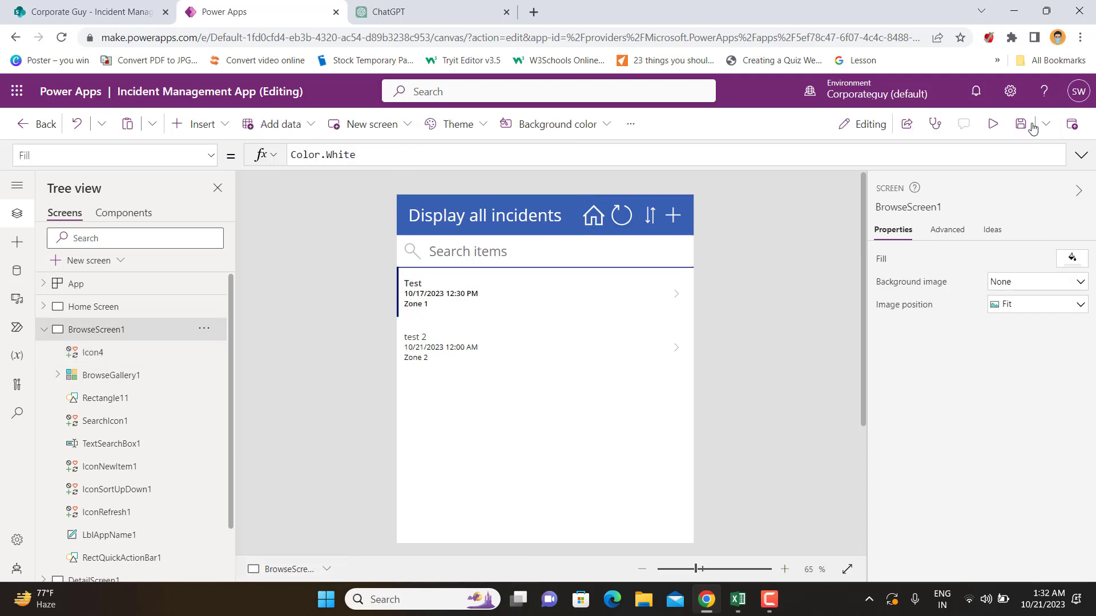
Step: Preview the app, test the home icon from the all-incidents screen, open the open-incidents screen and close the preview
left_click(992, 129)
left_click(583, 167)
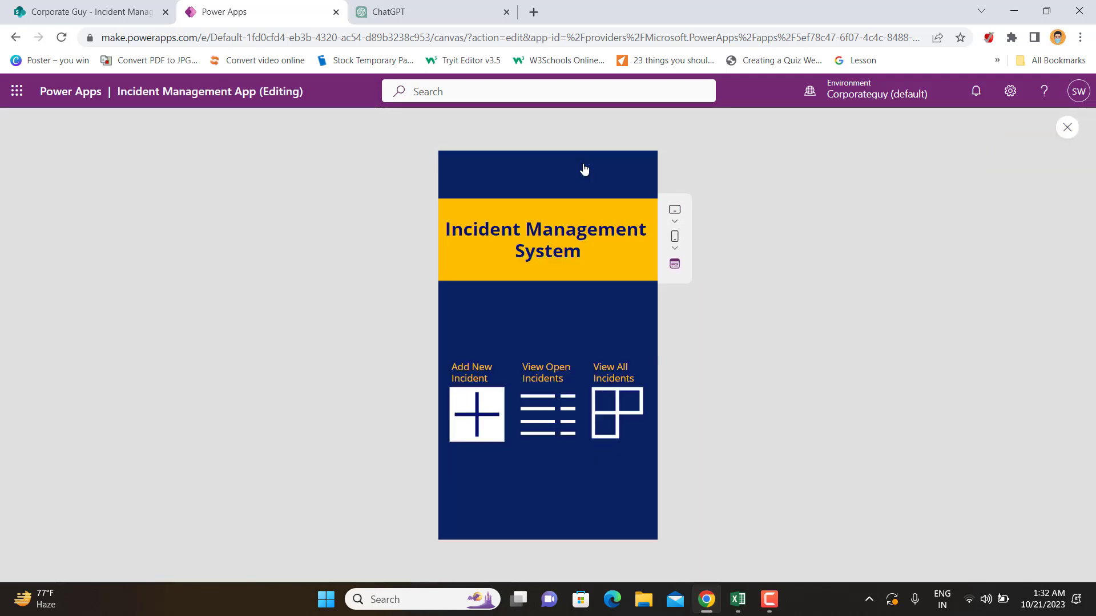
left_click(618, 413)
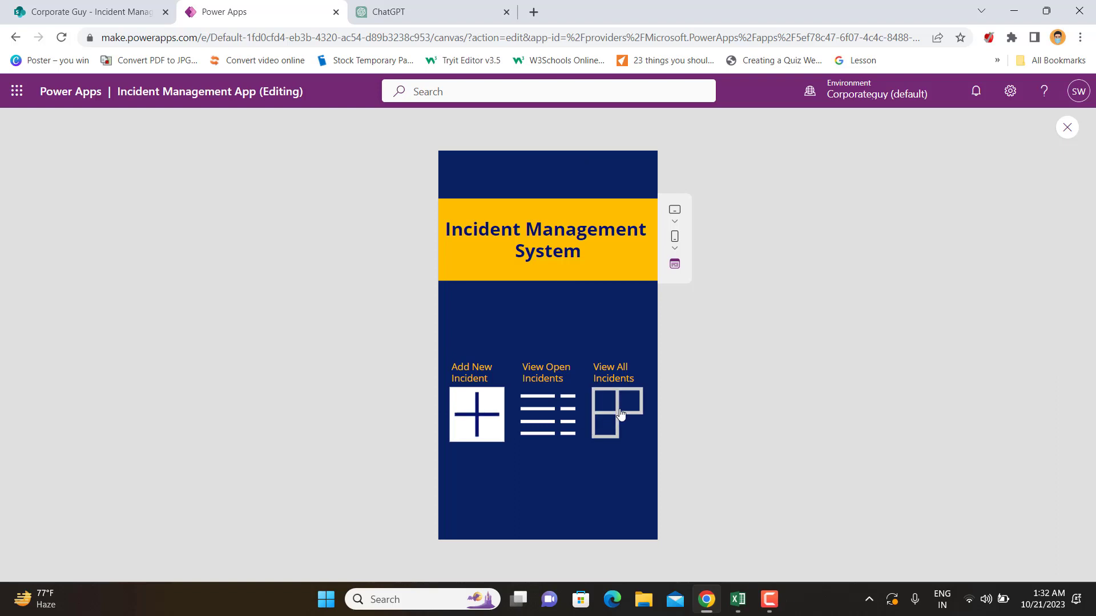
left_click(585, 167)
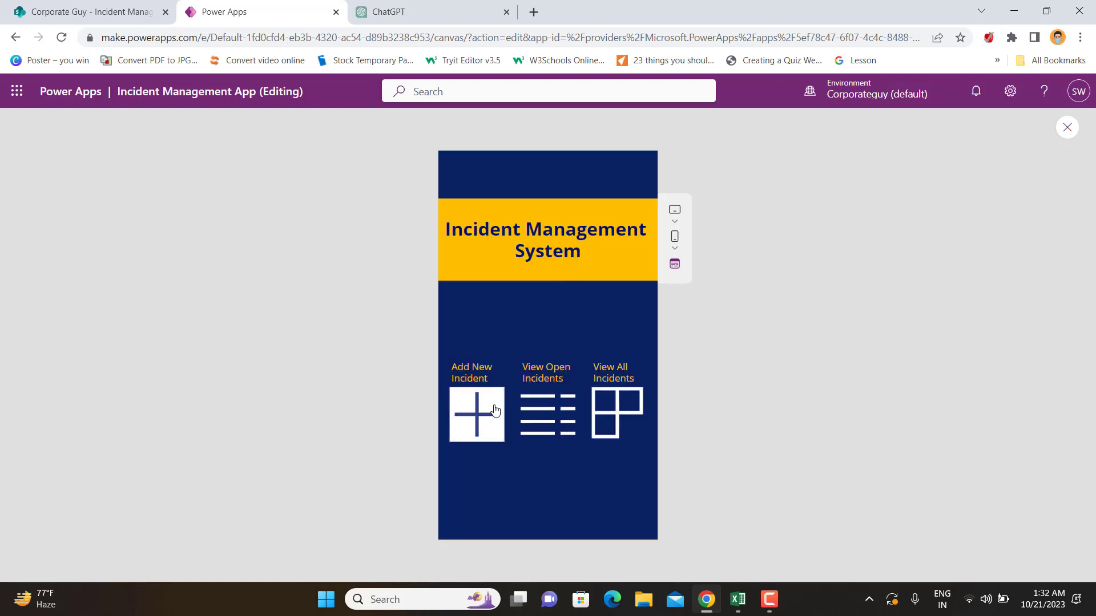
left_click(551, 421)
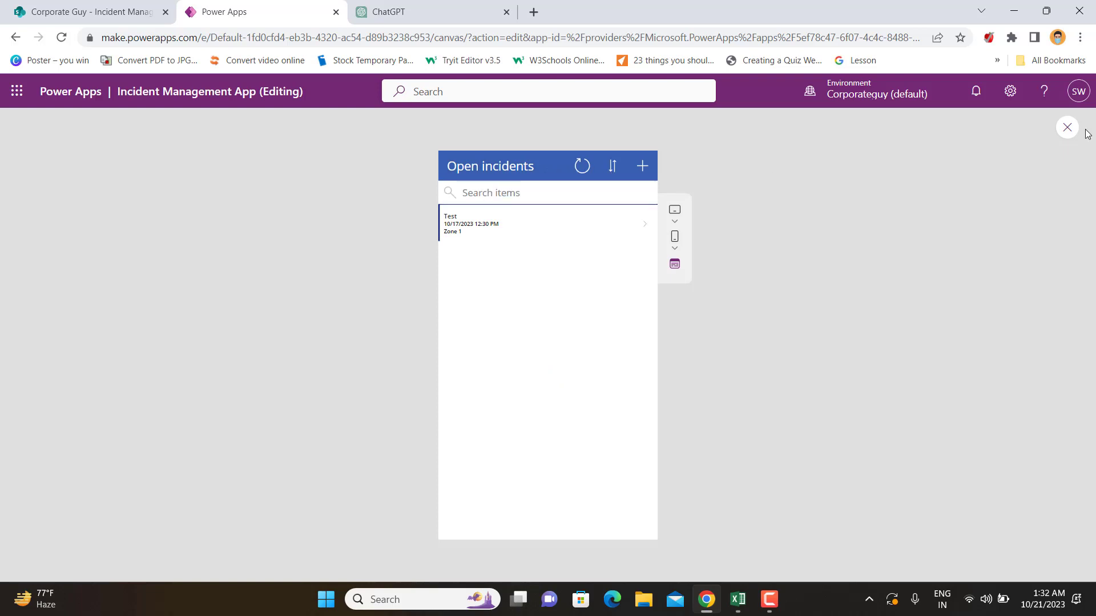
left_click(1067, 128)
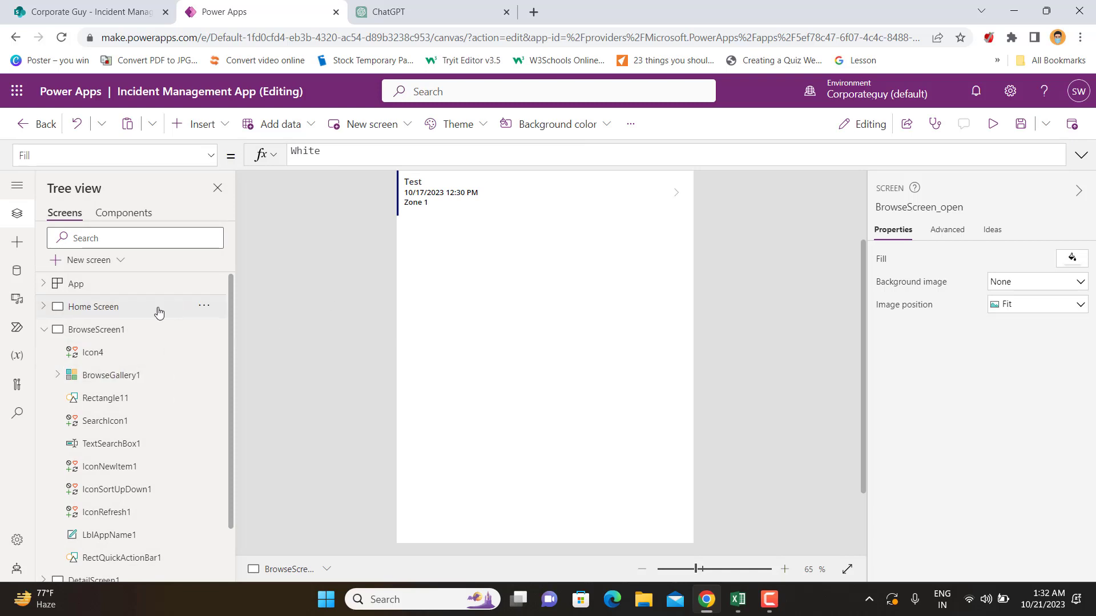
Step: Copy the home icon from BrowseScreen1 into BrowseScreen_open
left_click(44, 329)
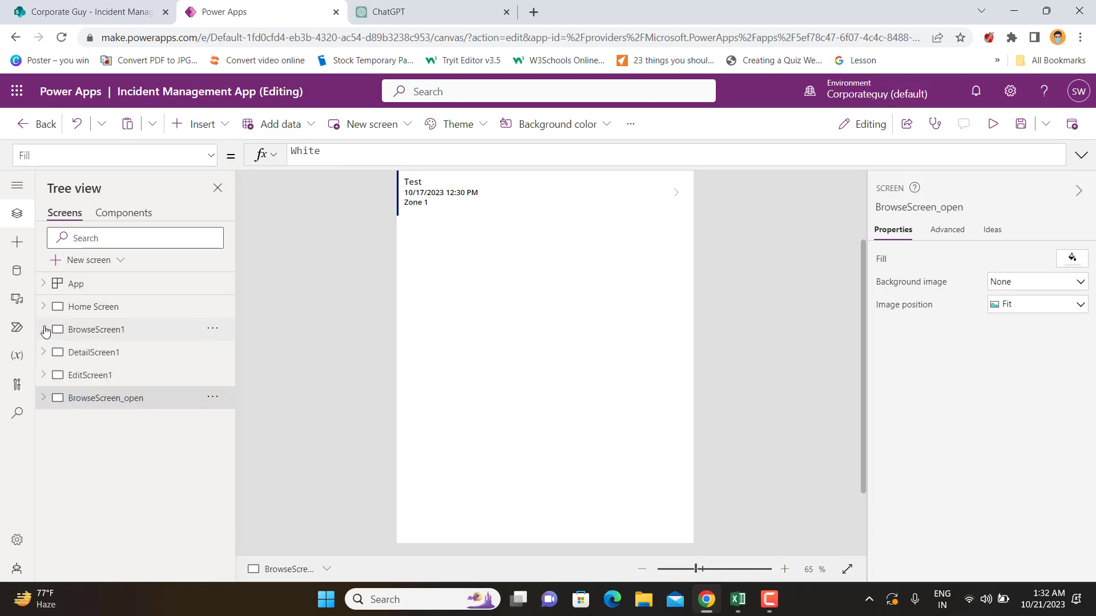
left_click(96, 329)
left_click(589, 224)
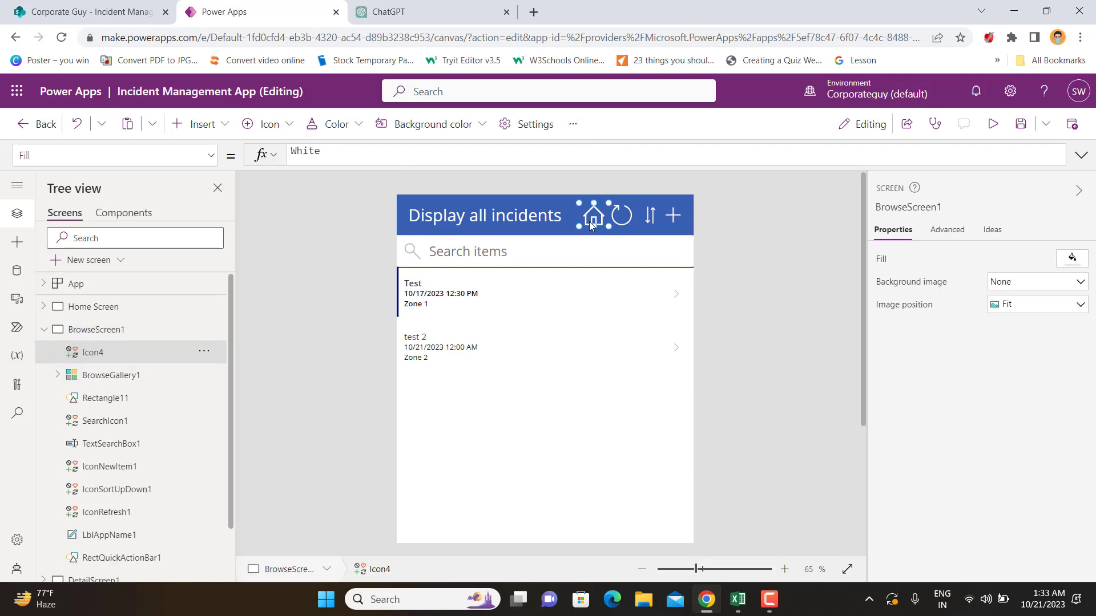
left_click(44, 329)
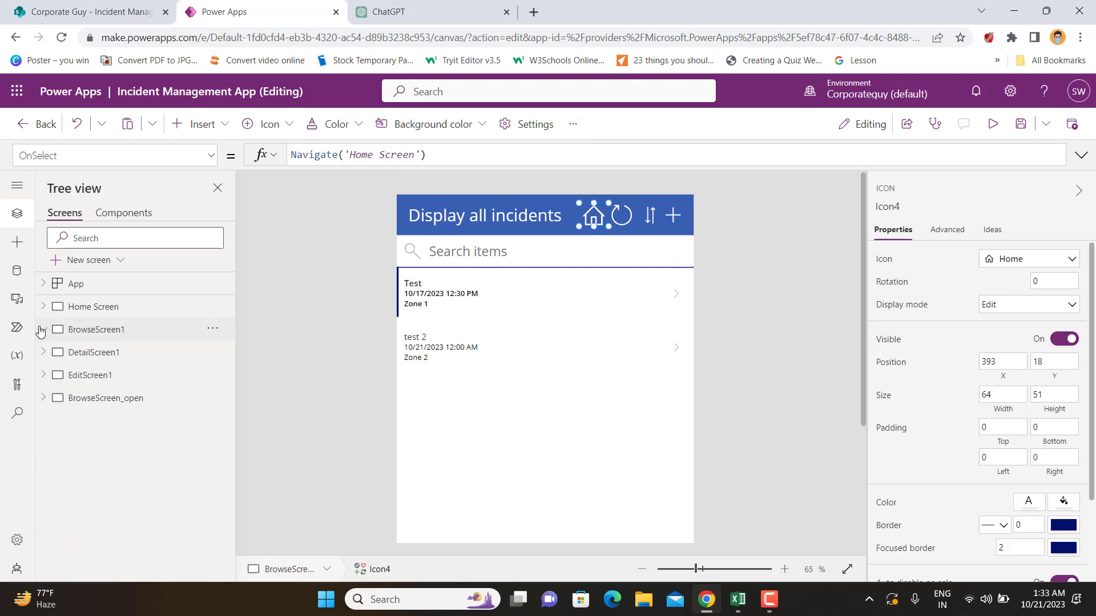
left_click(112, 399)
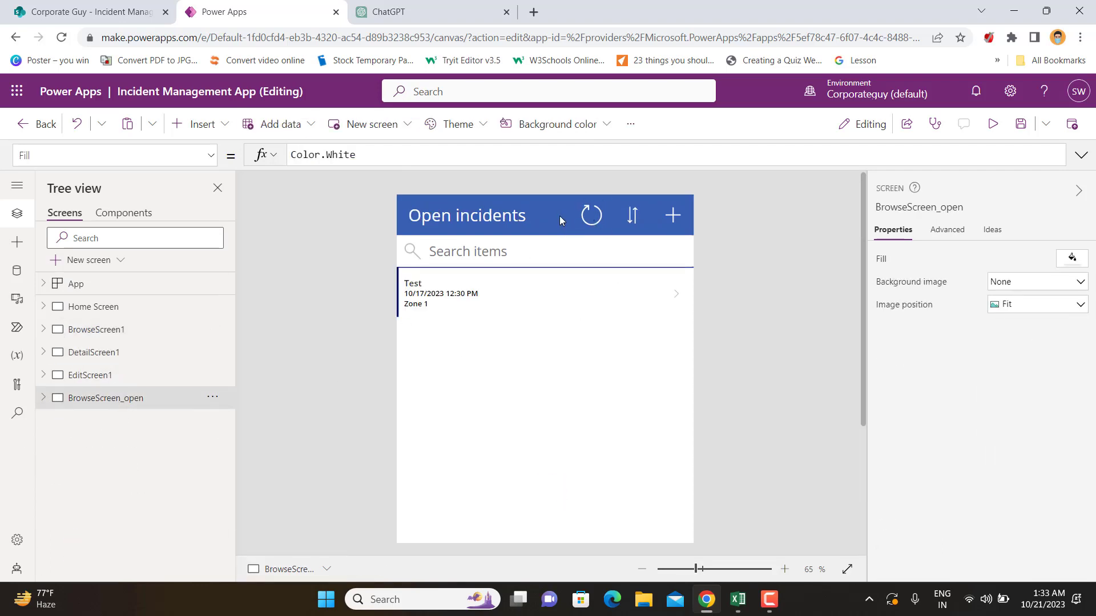
key("ctrl+v")
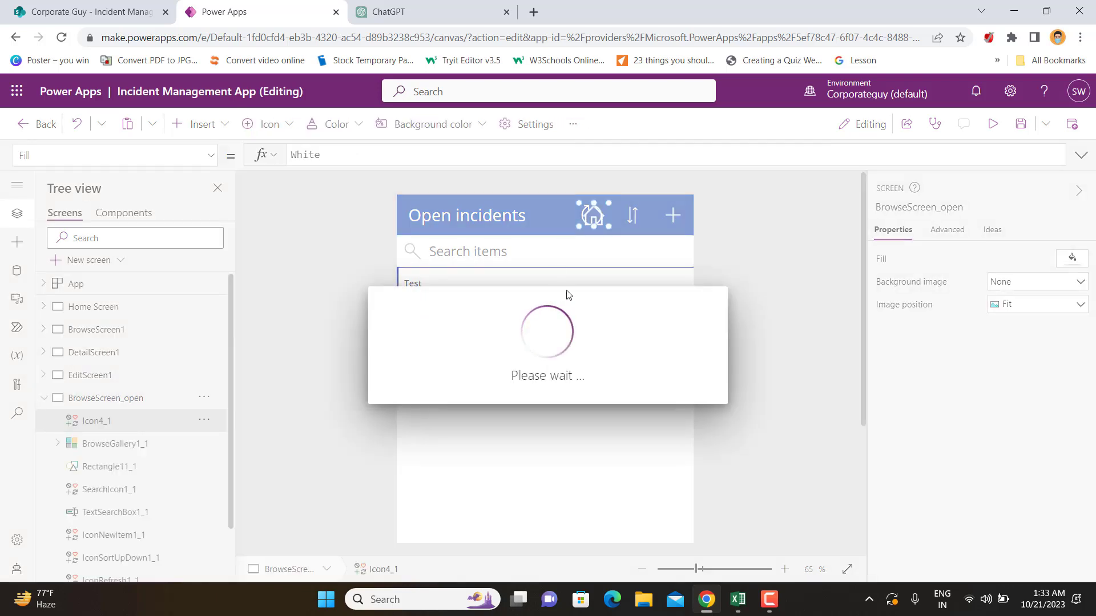
Step: Place the BrowseScreen_open home icon between the title and refresh icon, and shift the refresh and sort icons slightly towards the plus icon
left_click_drag(594, 215, 562, 212)
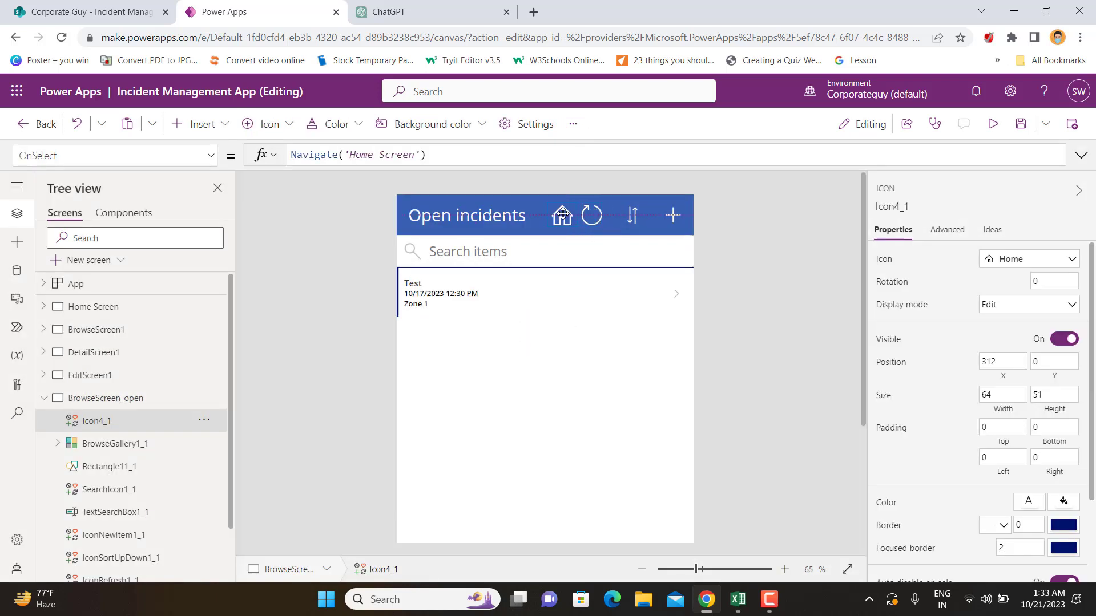
left_click(594, 213)
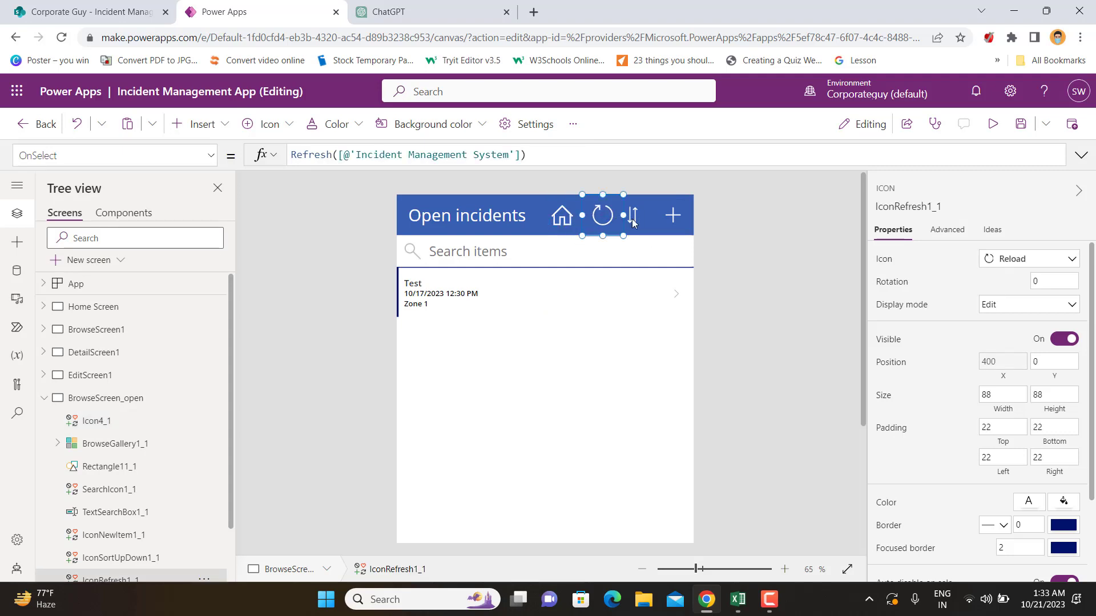
left_click_drag(632, 219, 642, 219)
left_click(759, 253)
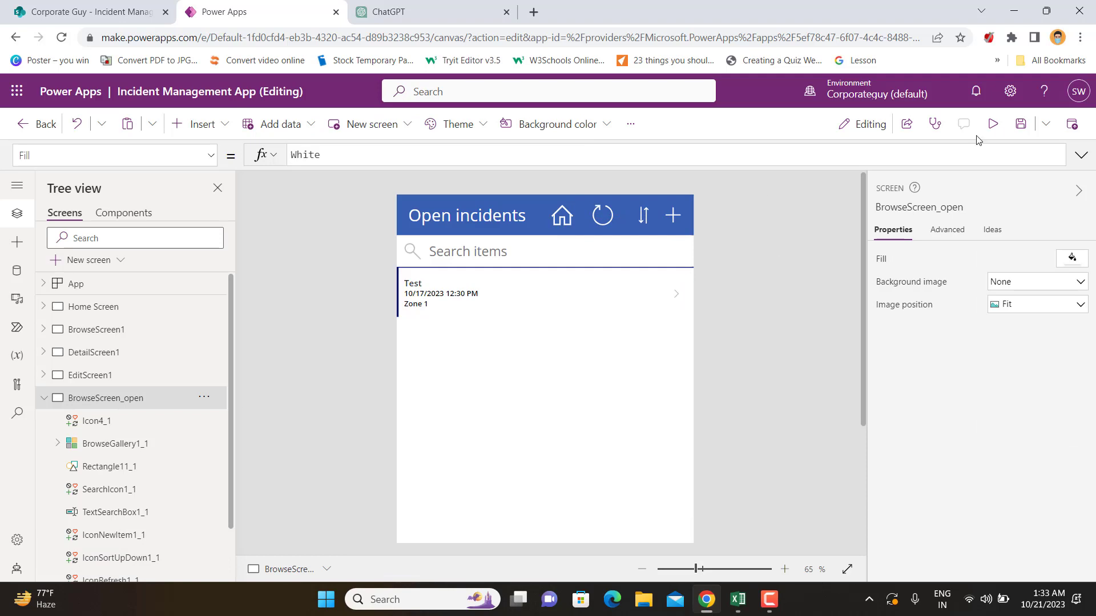
Step: Save the Incident Management App and publish this version without a description
left_click(1021, 124)
left_click(1071, 129)
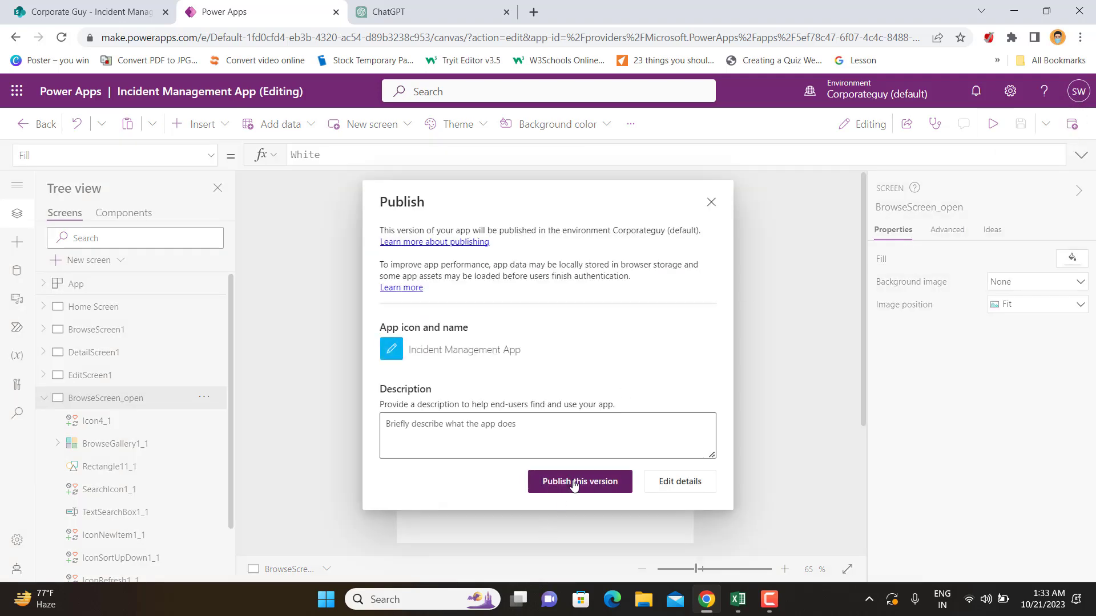
left_click(423, 426)
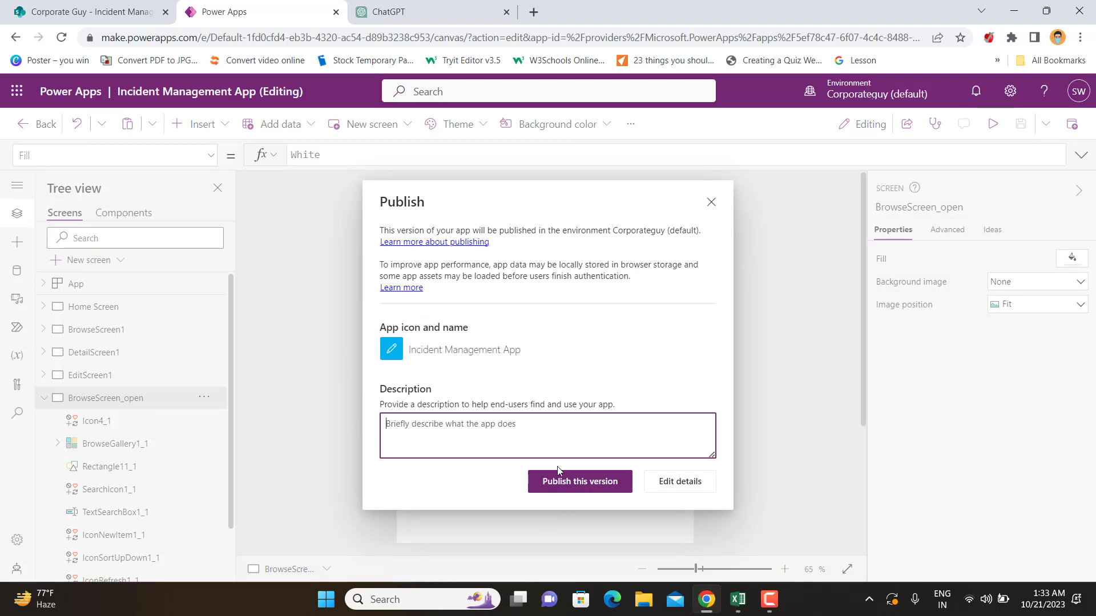
left_click(570, 486)
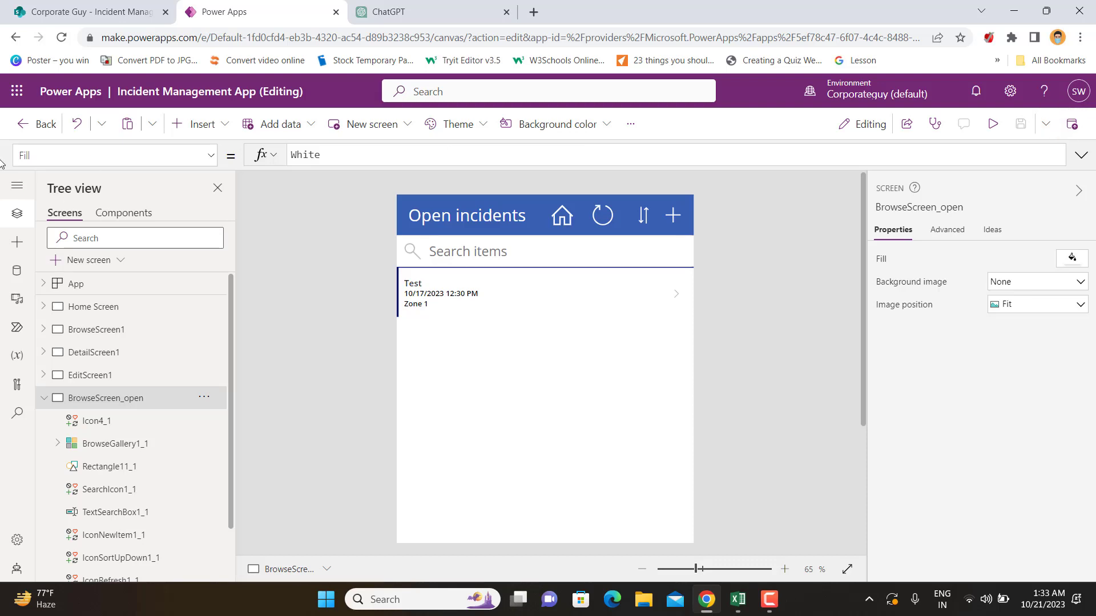
Step: Leave the app editor, play the Incident Management App from the home page's app list and refresh it to the latest version
left_click(29, 124)
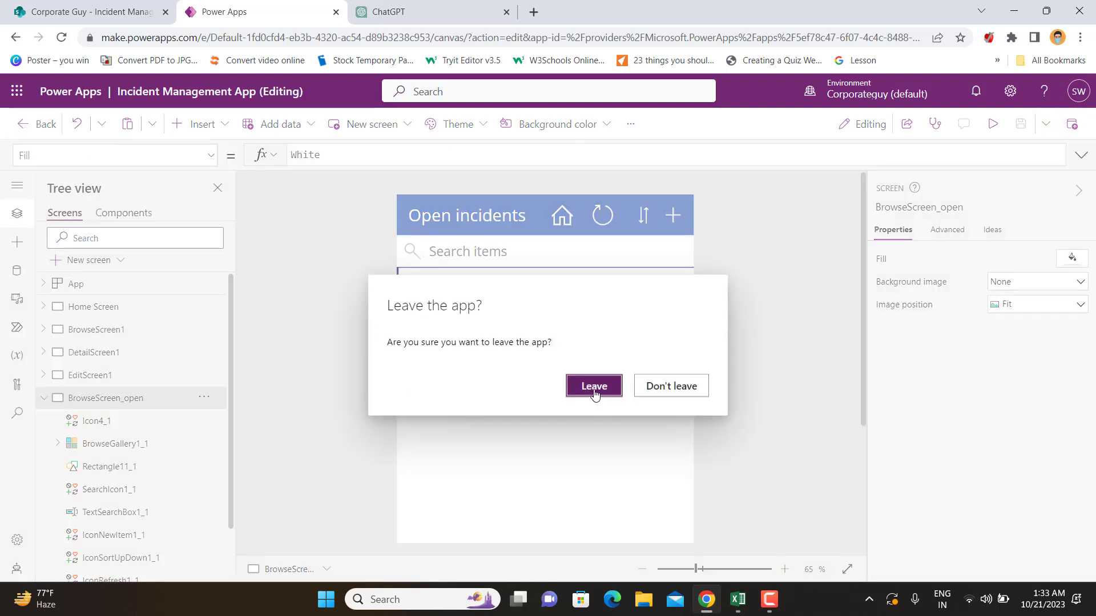
left_click(594, 387)
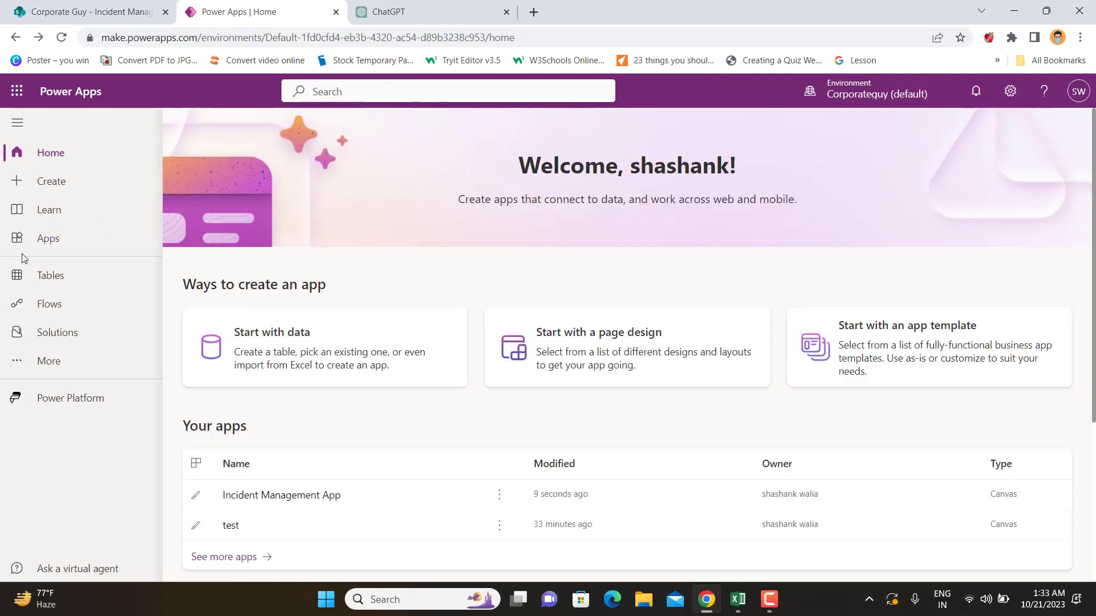
scroll(271, 460, "down", 1)
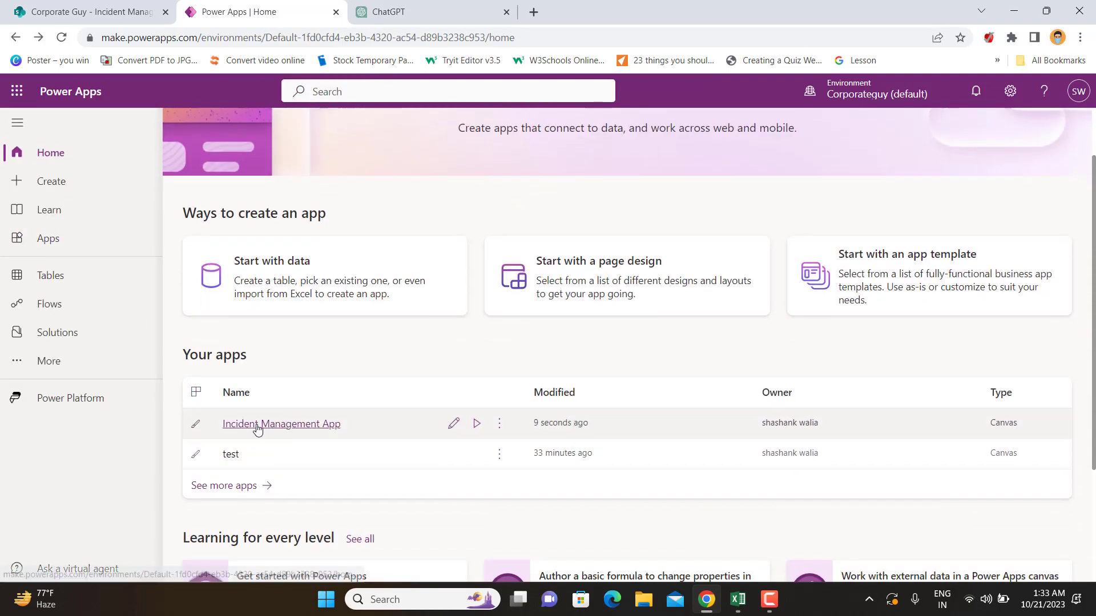
left_click(477, 429)
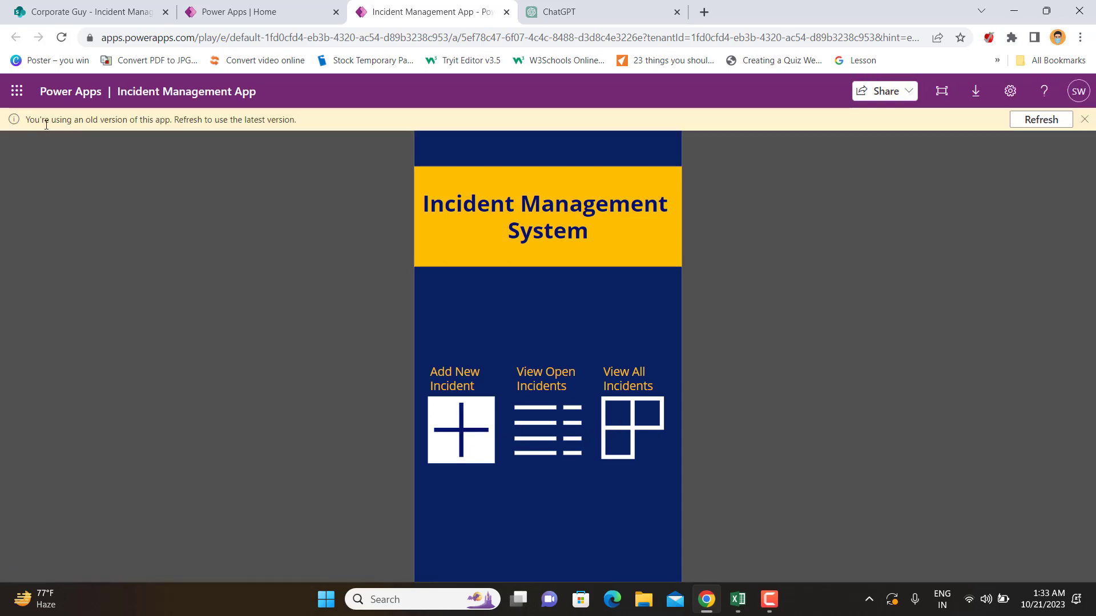
left_click(1050, 119)
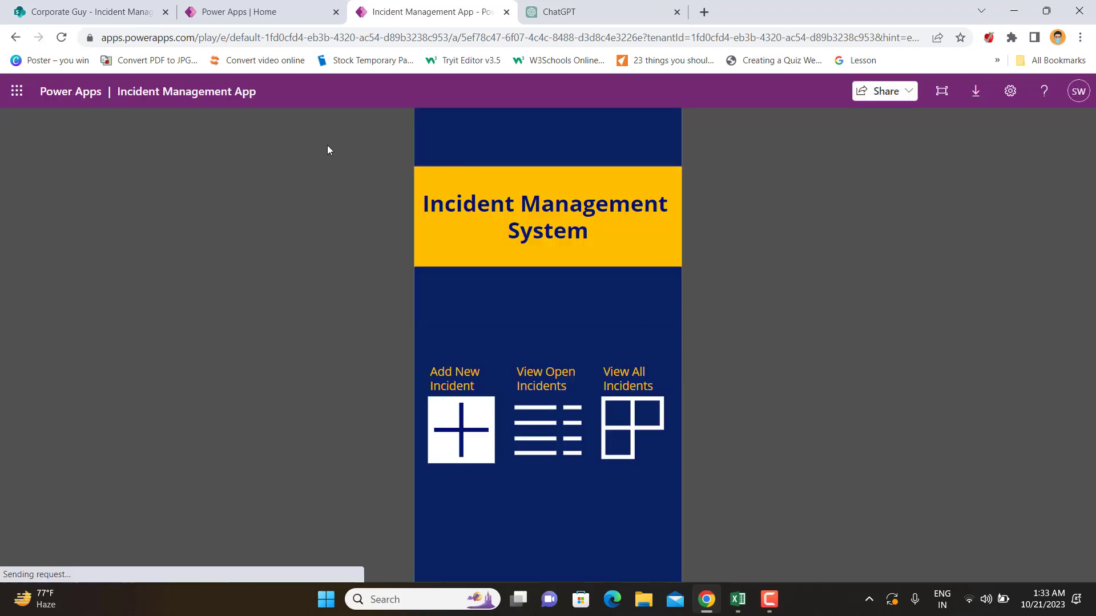
Step: Test the home icons by opening the all-incidents and open-incidents screens in turn and returning to the Home Screen from each
left_click(614, 422)
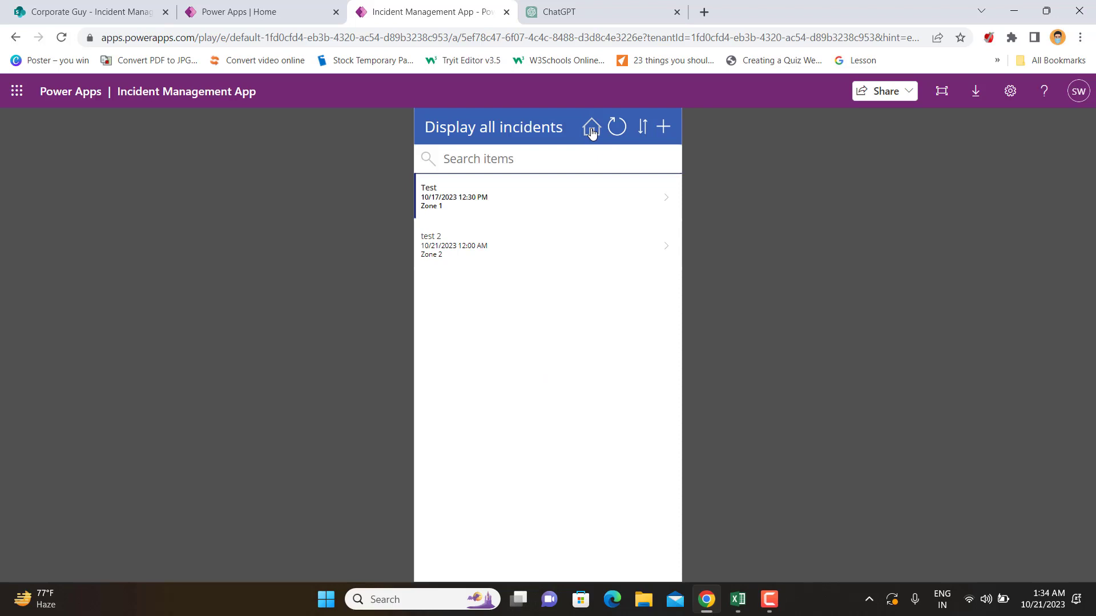
left_click(591, 128)
left_click(556, 421)
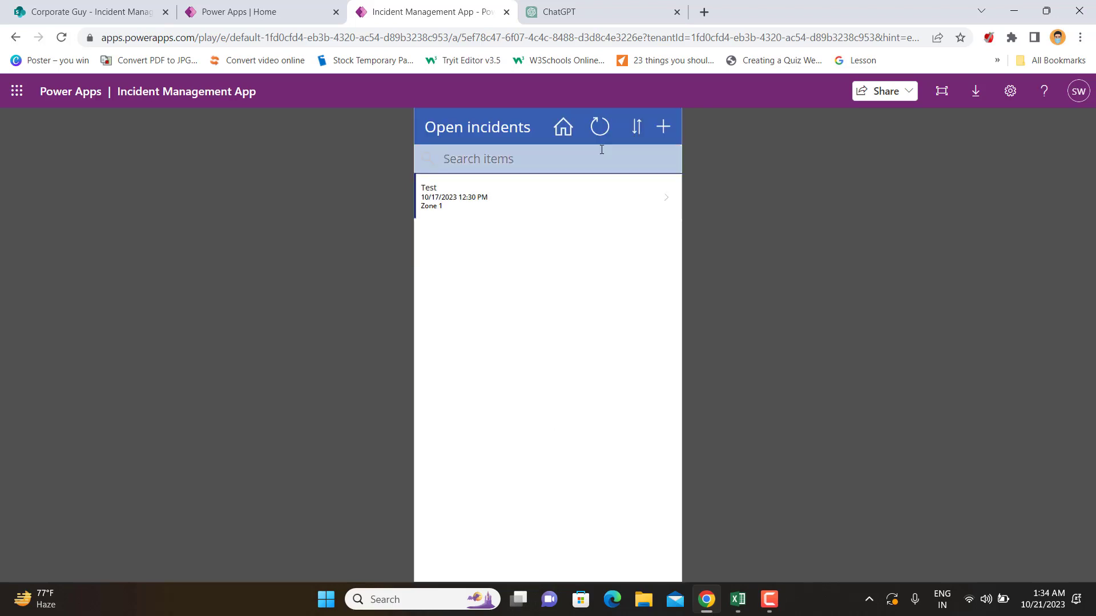
left_click(567, 127)
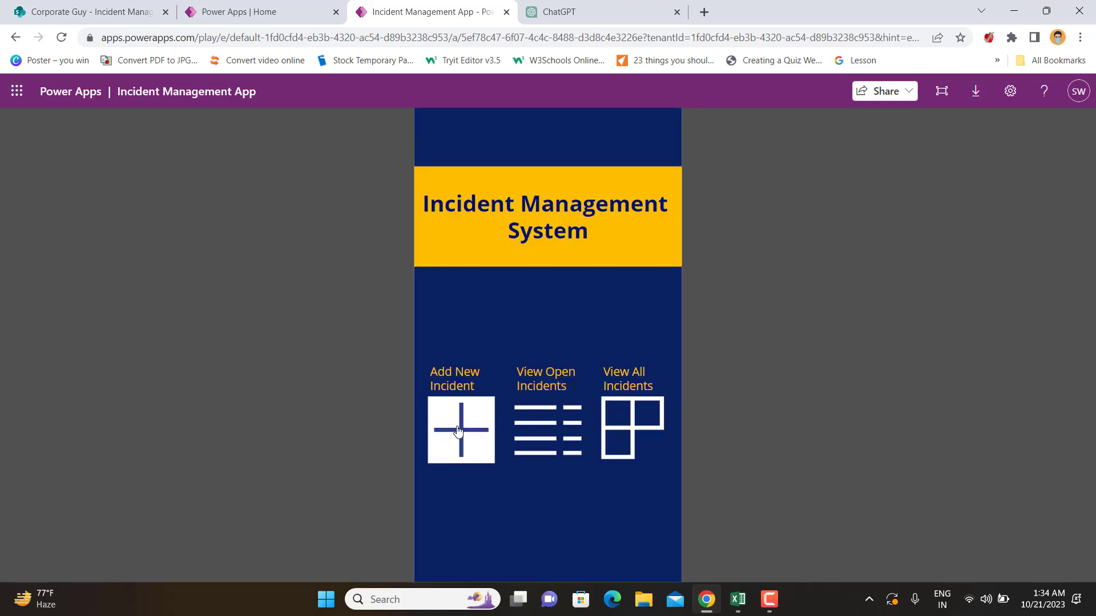
Step: Open the Test incident from the all-incidents list for editing, check its Status choices and return to the list without saving
left_click(619, 412)
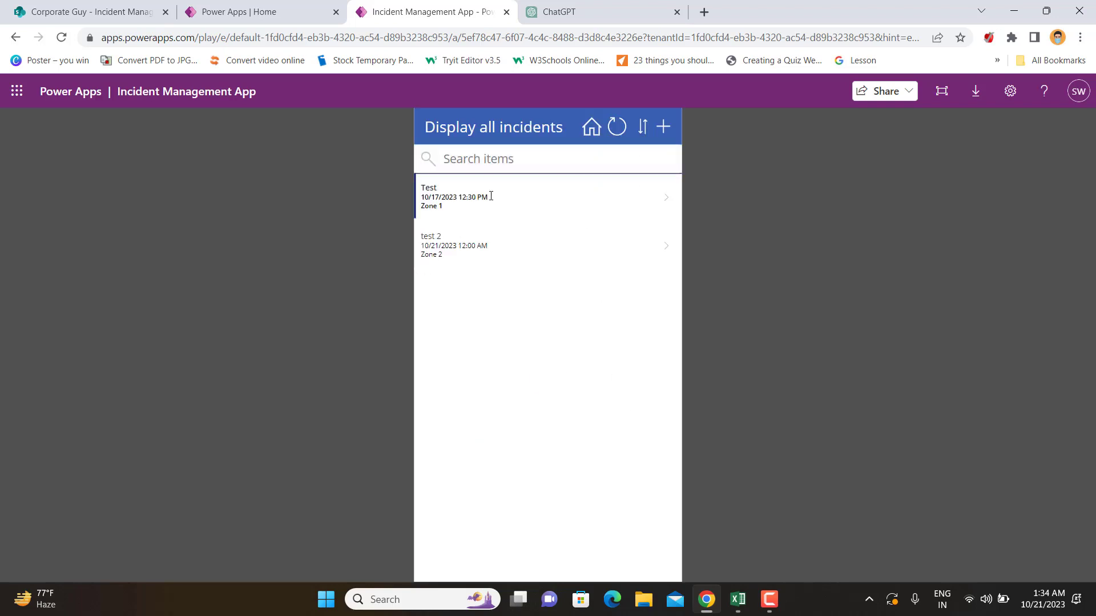
left_click(662, 198)
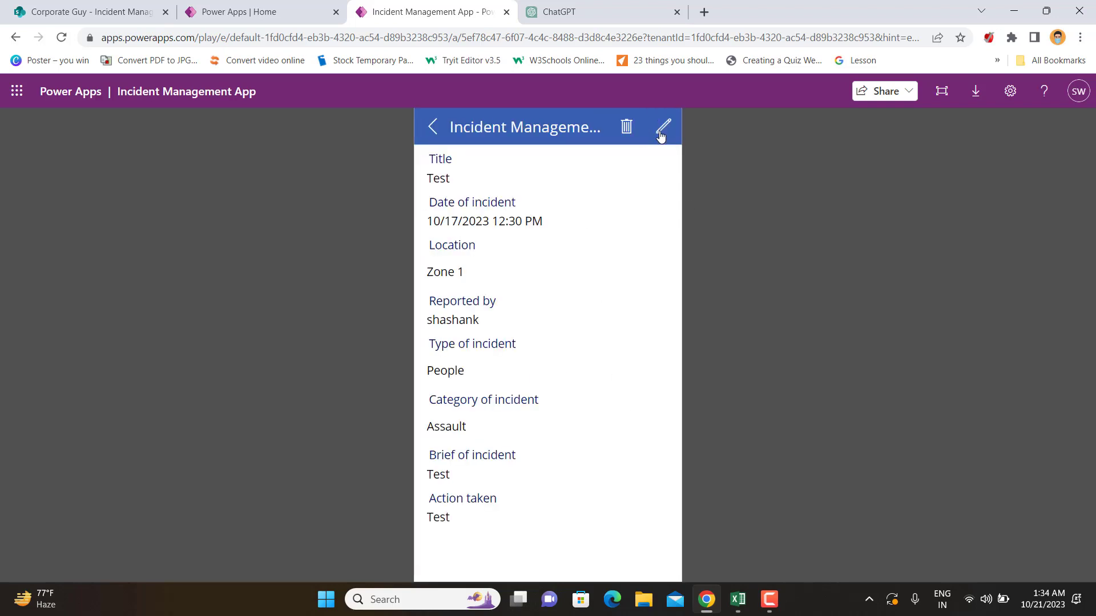
scroll(558, 423, "down", 7)
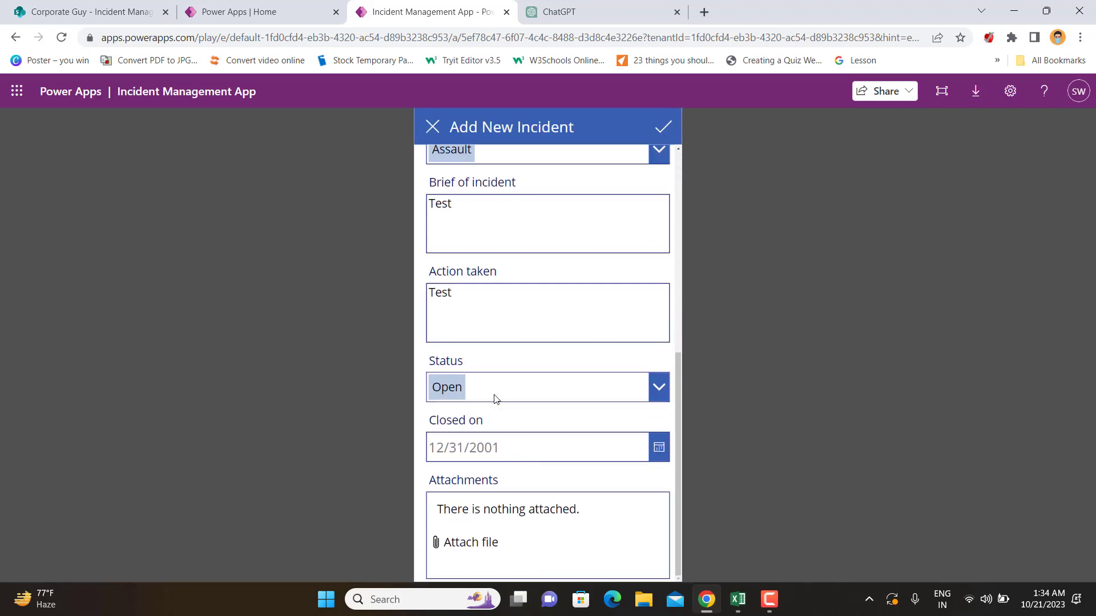
left_click(556, 387)
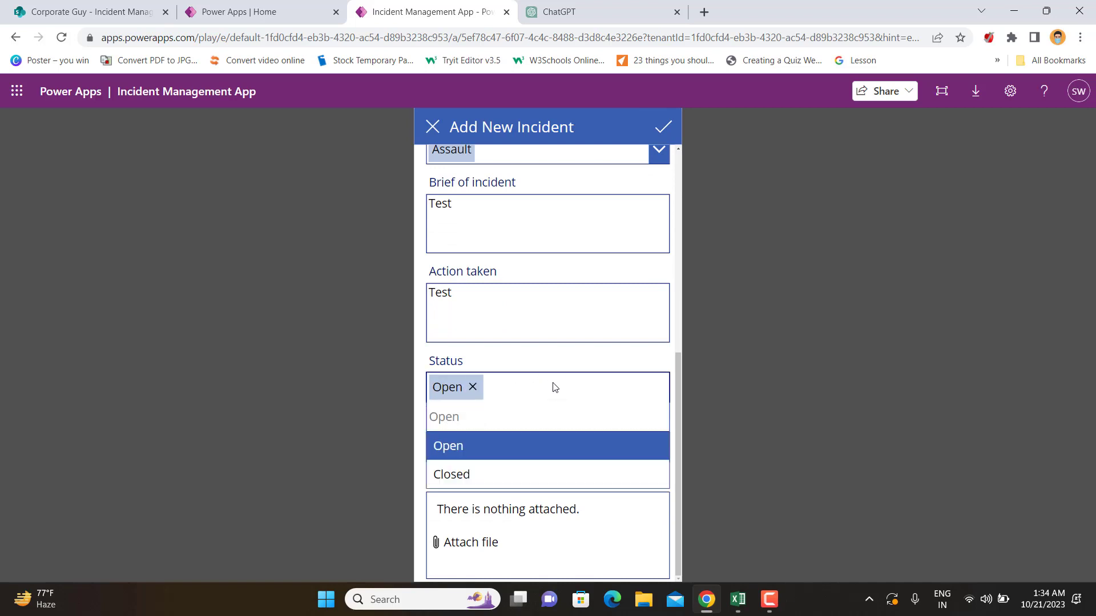
left_click(432, 126)
left_click(432, 127)
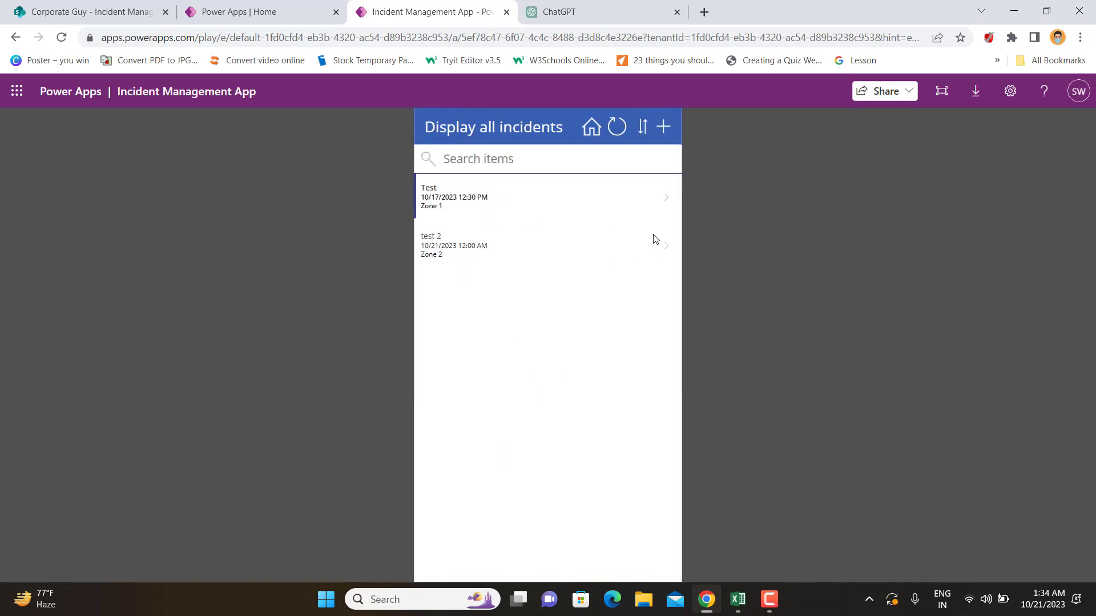
Step: Set the status of the test 2 incident to Open, save it, and view the open-incidents list by way of the Home Screen
left_click(663, 253)
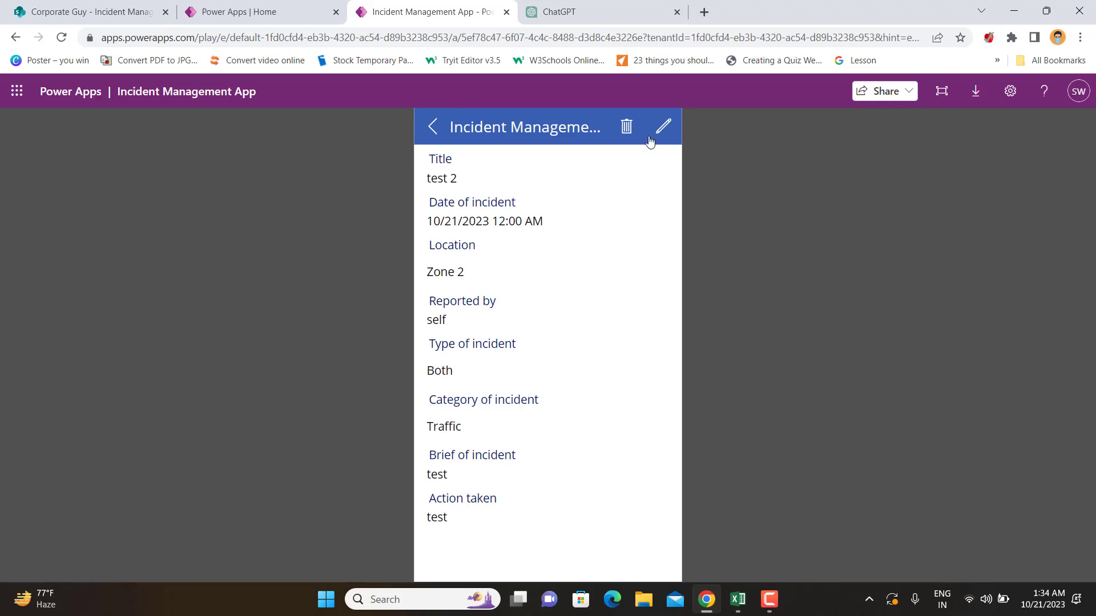
left_click(662, 126)
scroll(538, 452, "down", 5)
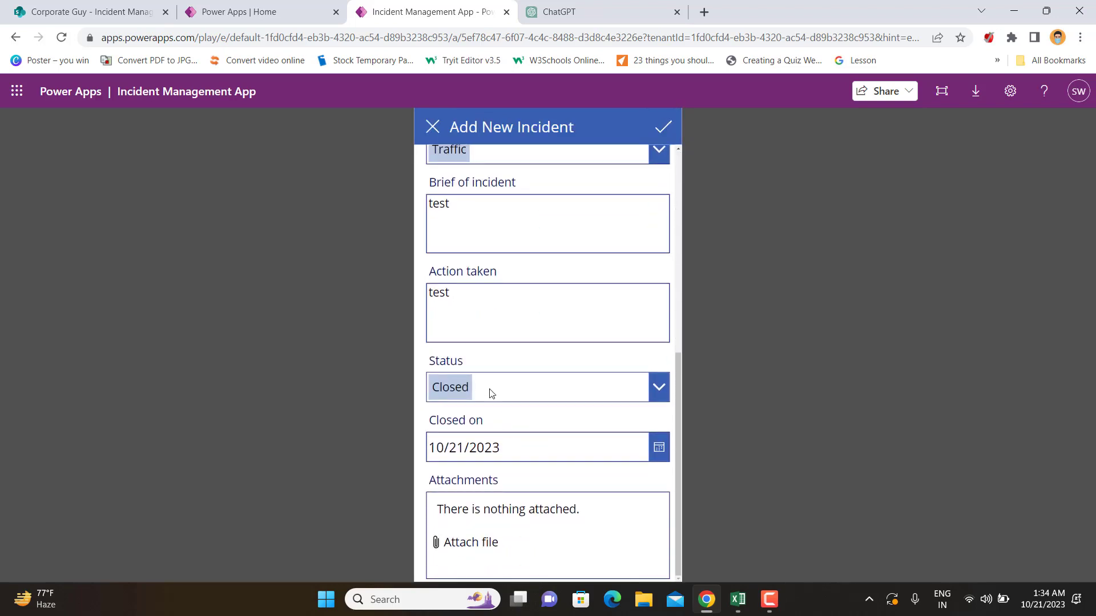
left_click(491, 392)
left_click(449, 450)
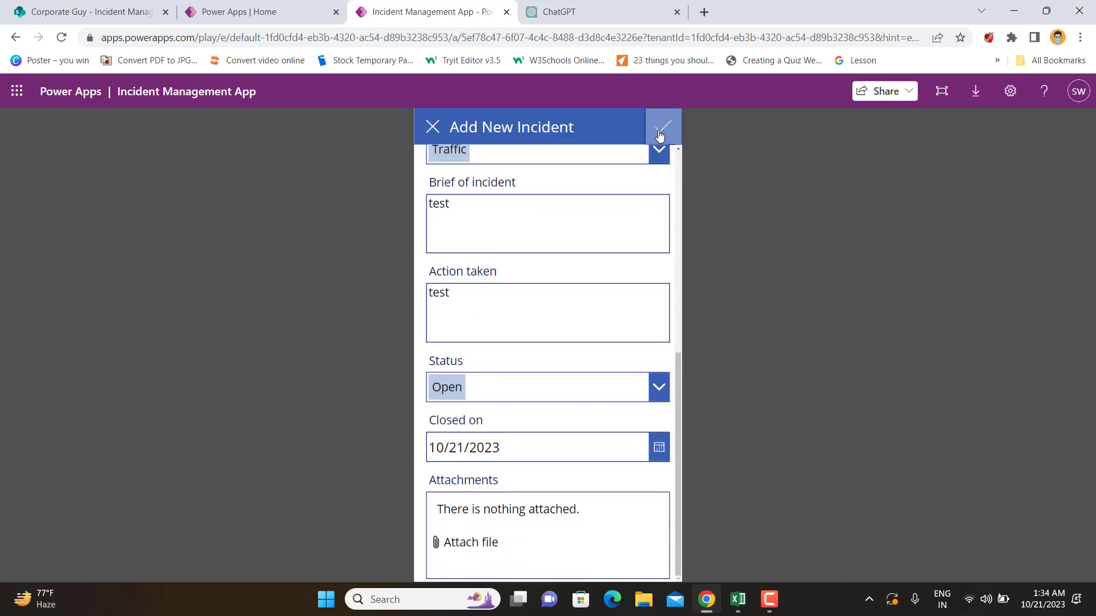
left_click(663, 127)
left_click(428, 129)
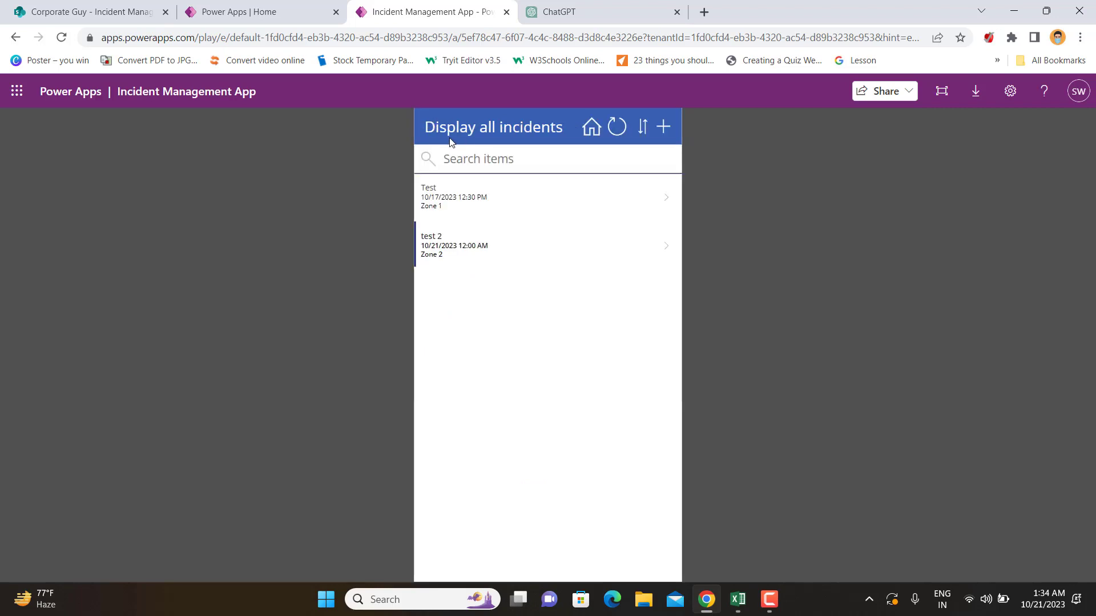
left_click(592, 128)
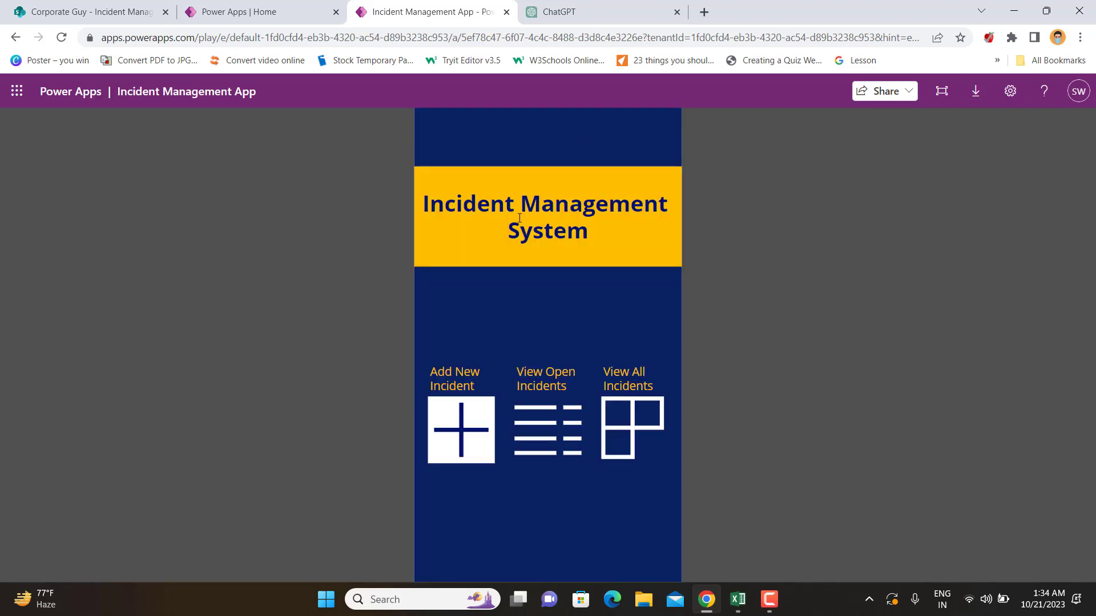
left_click(537, 429)
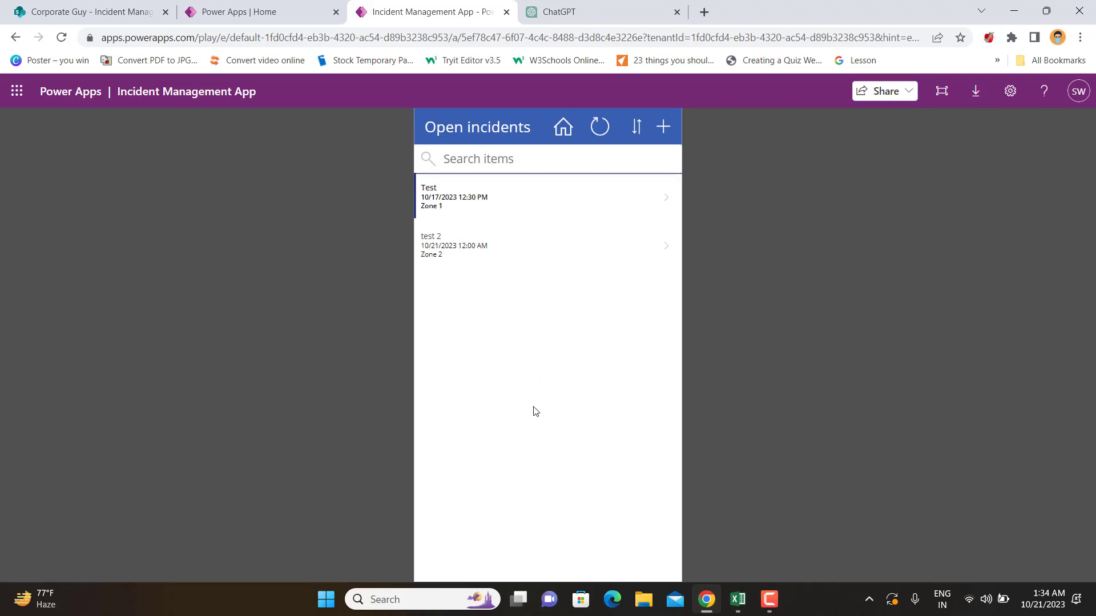
Step: Set the status of test 2 to Closed from the open-incidents list, save it and return to the Home Screen
left_click(665, 247)
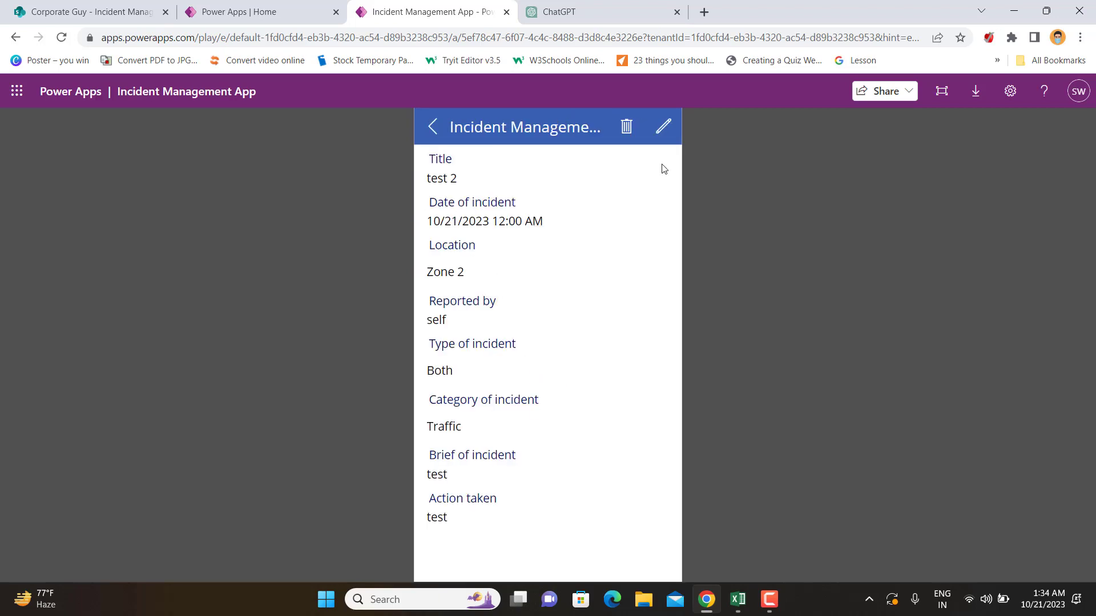
left_click(662, 126)
scroll(499, 392, "down", 6)
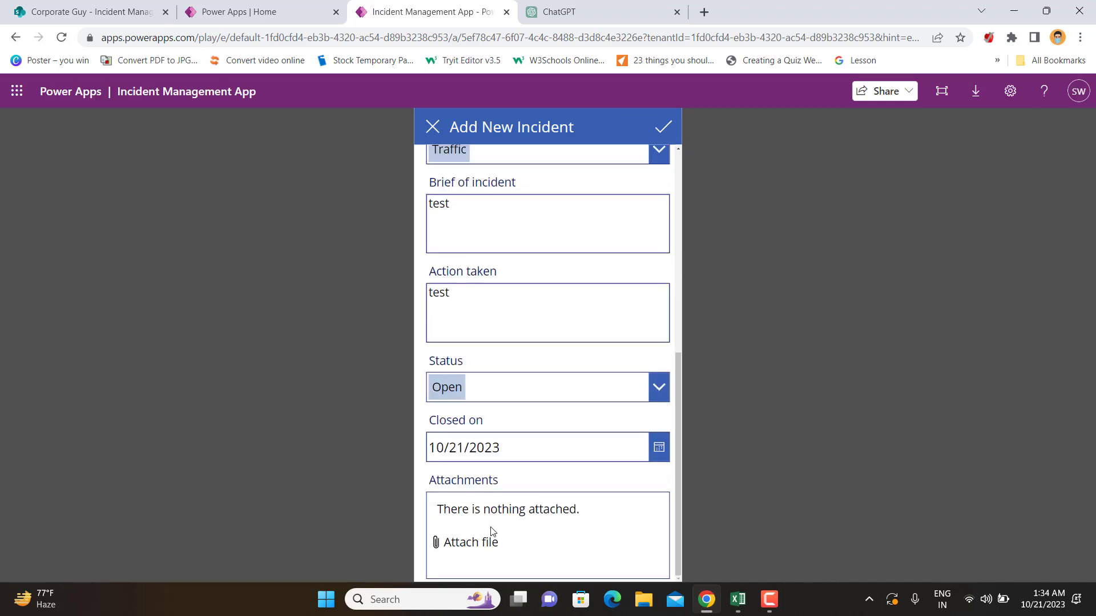
left_click(482, 394)
left_click(457, 474)
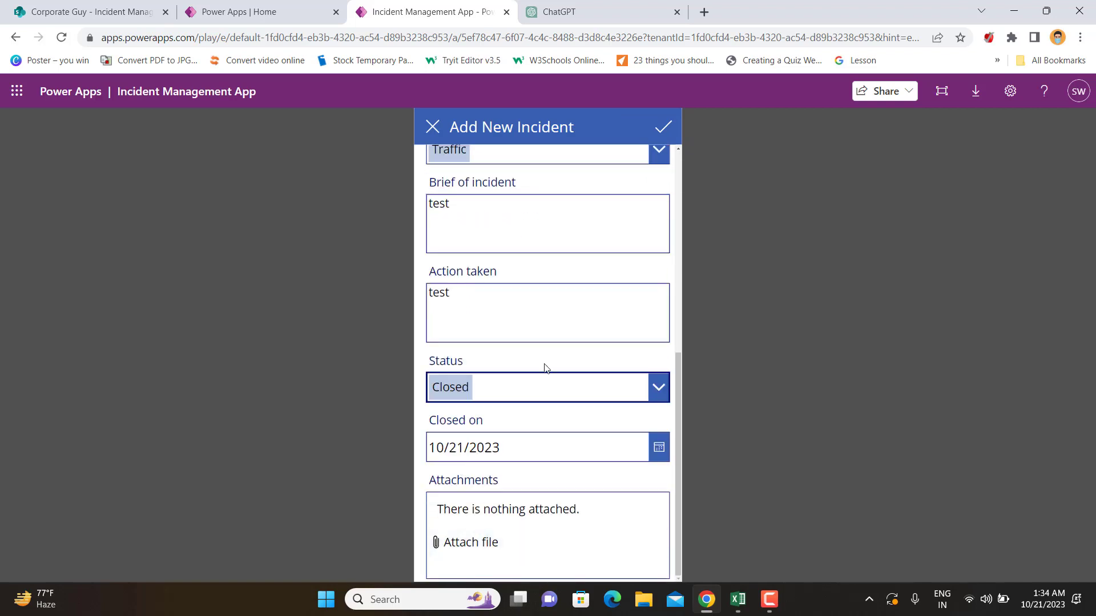
left_click(661, 126)
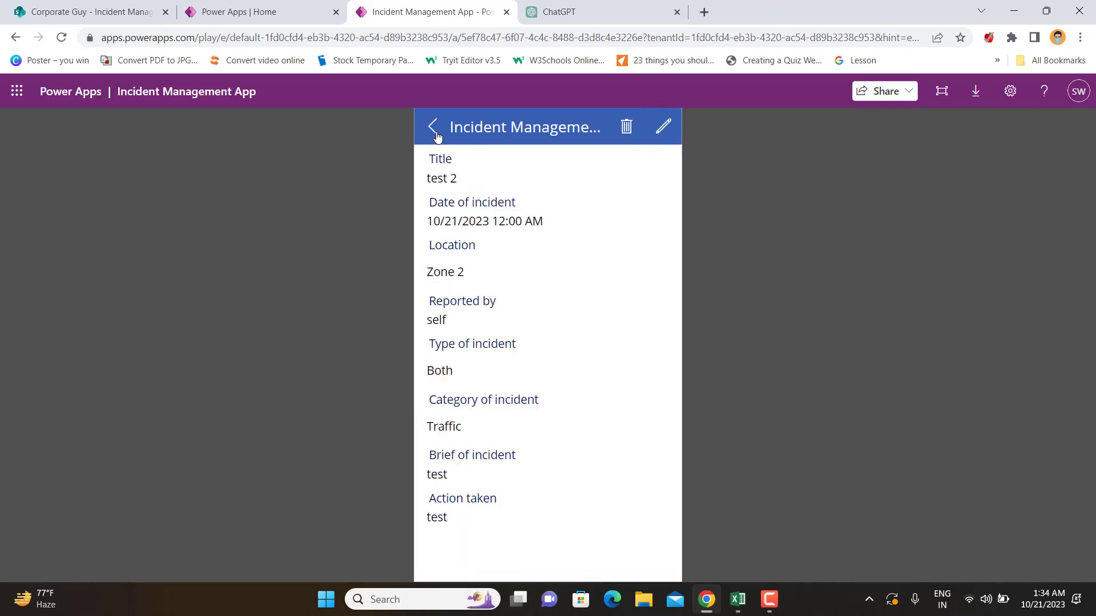
left_click(433, 127)
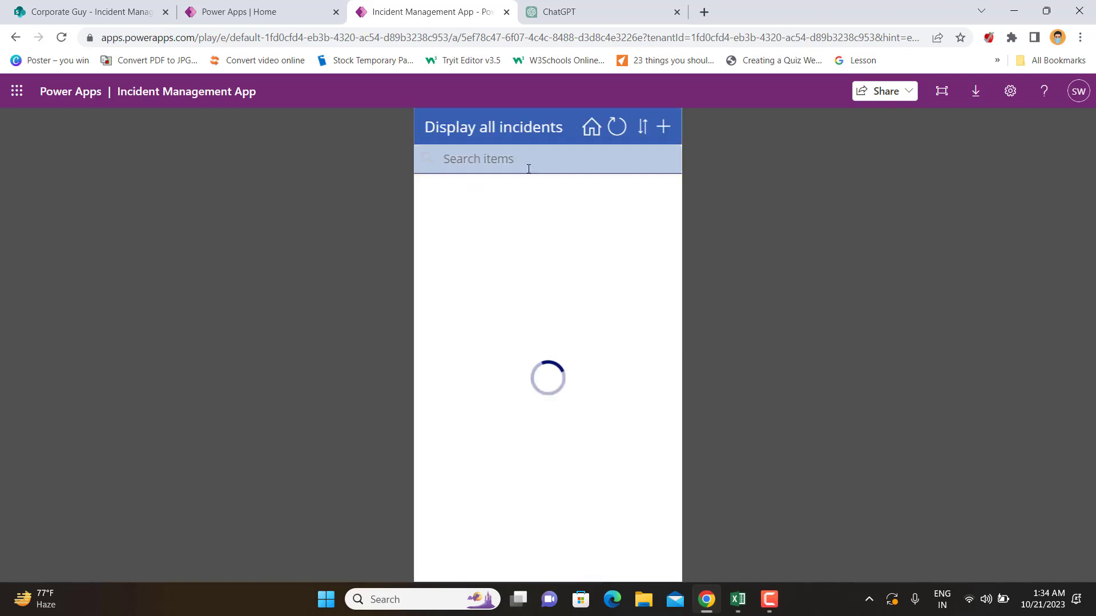
left_click(591, 127)
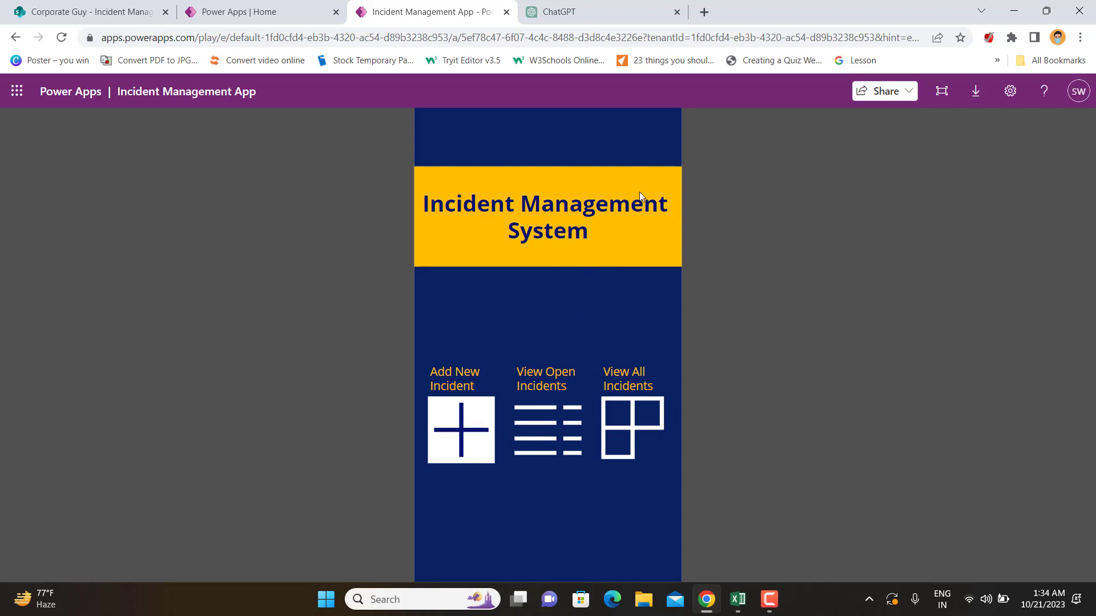
Step: Switch to the SharePoint Incident Management System list and review the columns of its incident records
left_click(58, 15)
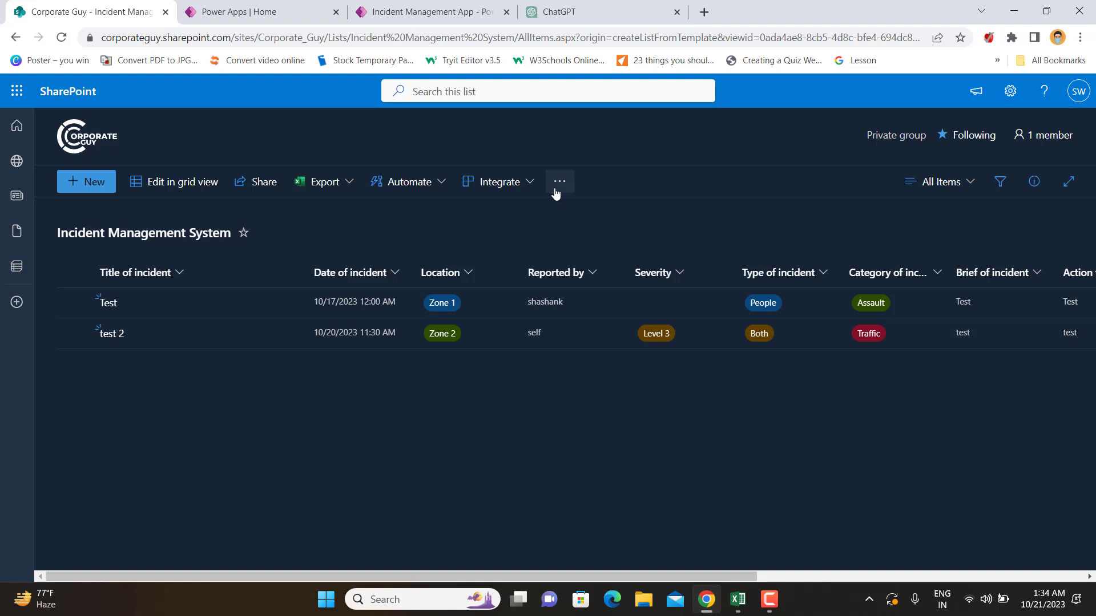
left_click_drag(515, 576, 291, 571)
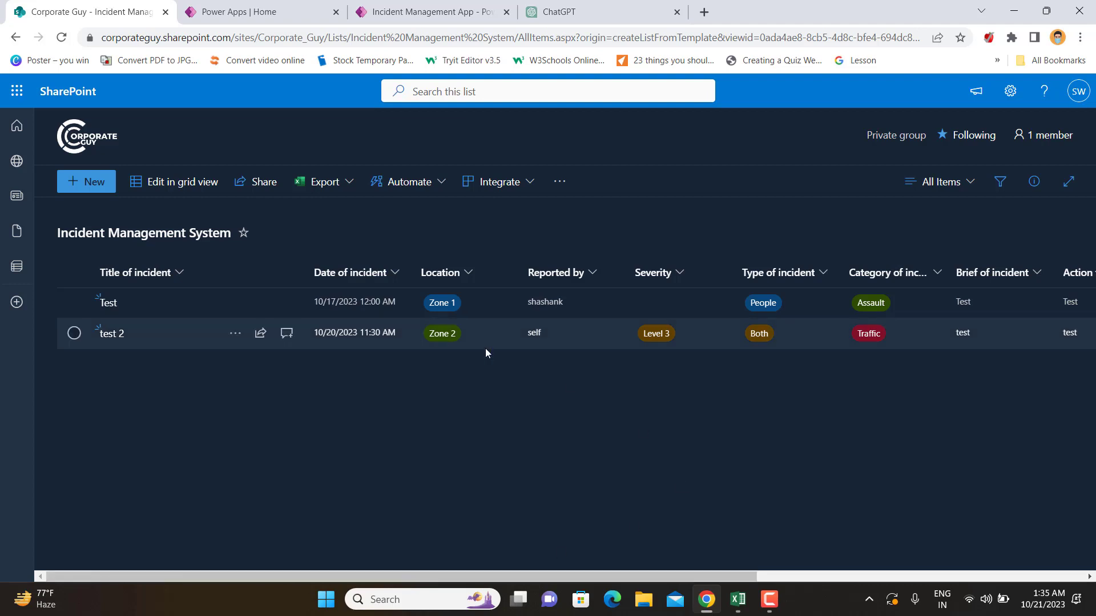
left_click(770, 598)
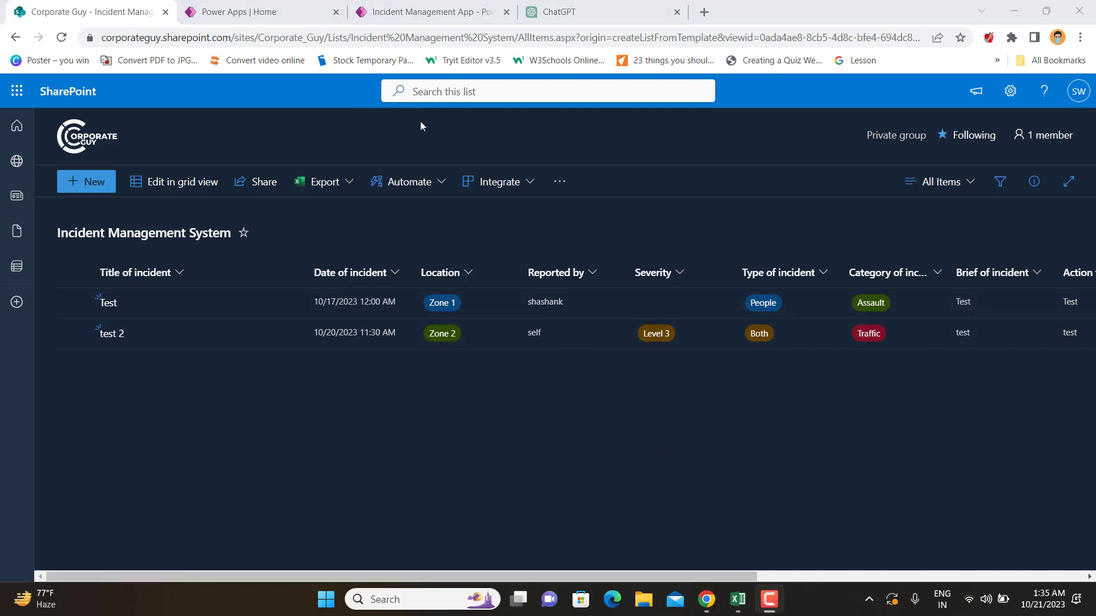